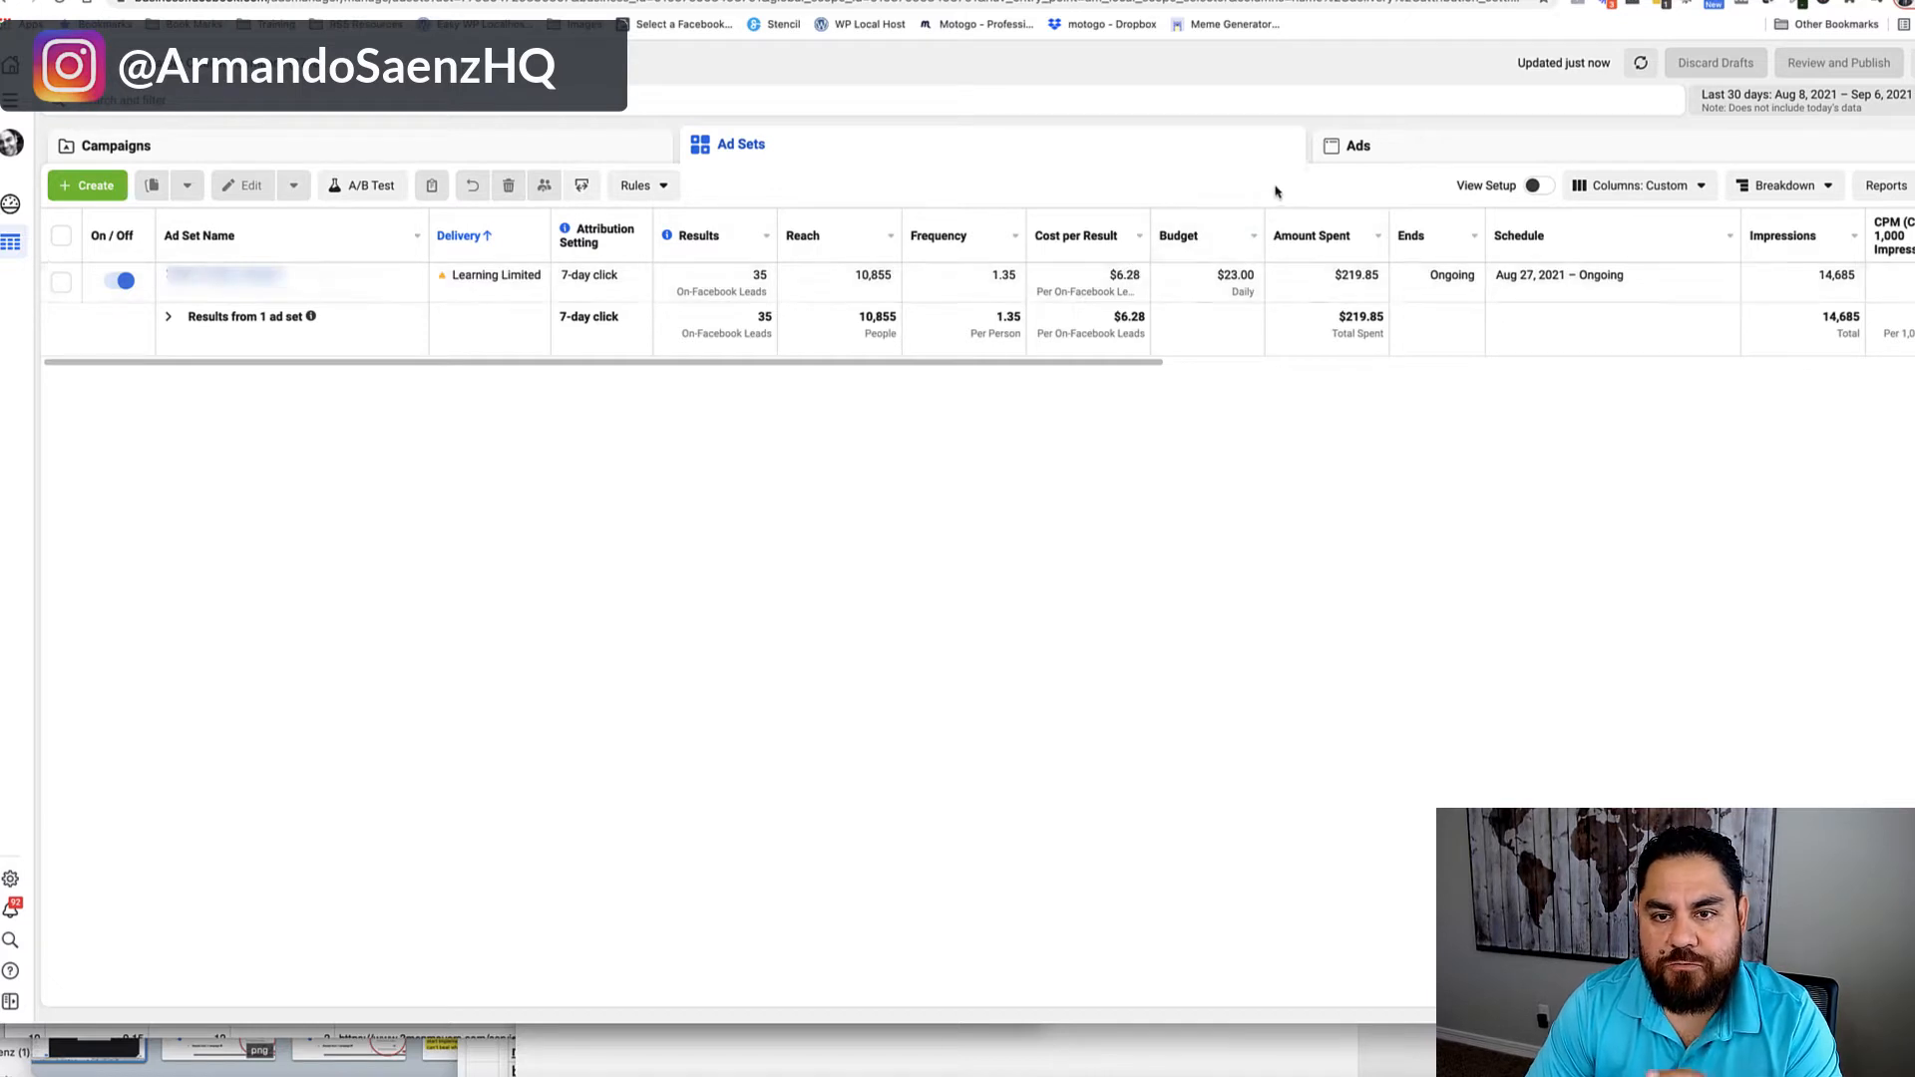
Open the Facebook Ad Library from the Google search results for "facebook ads library".
{"action": "left_click", "coordinate": [1275, 3]}
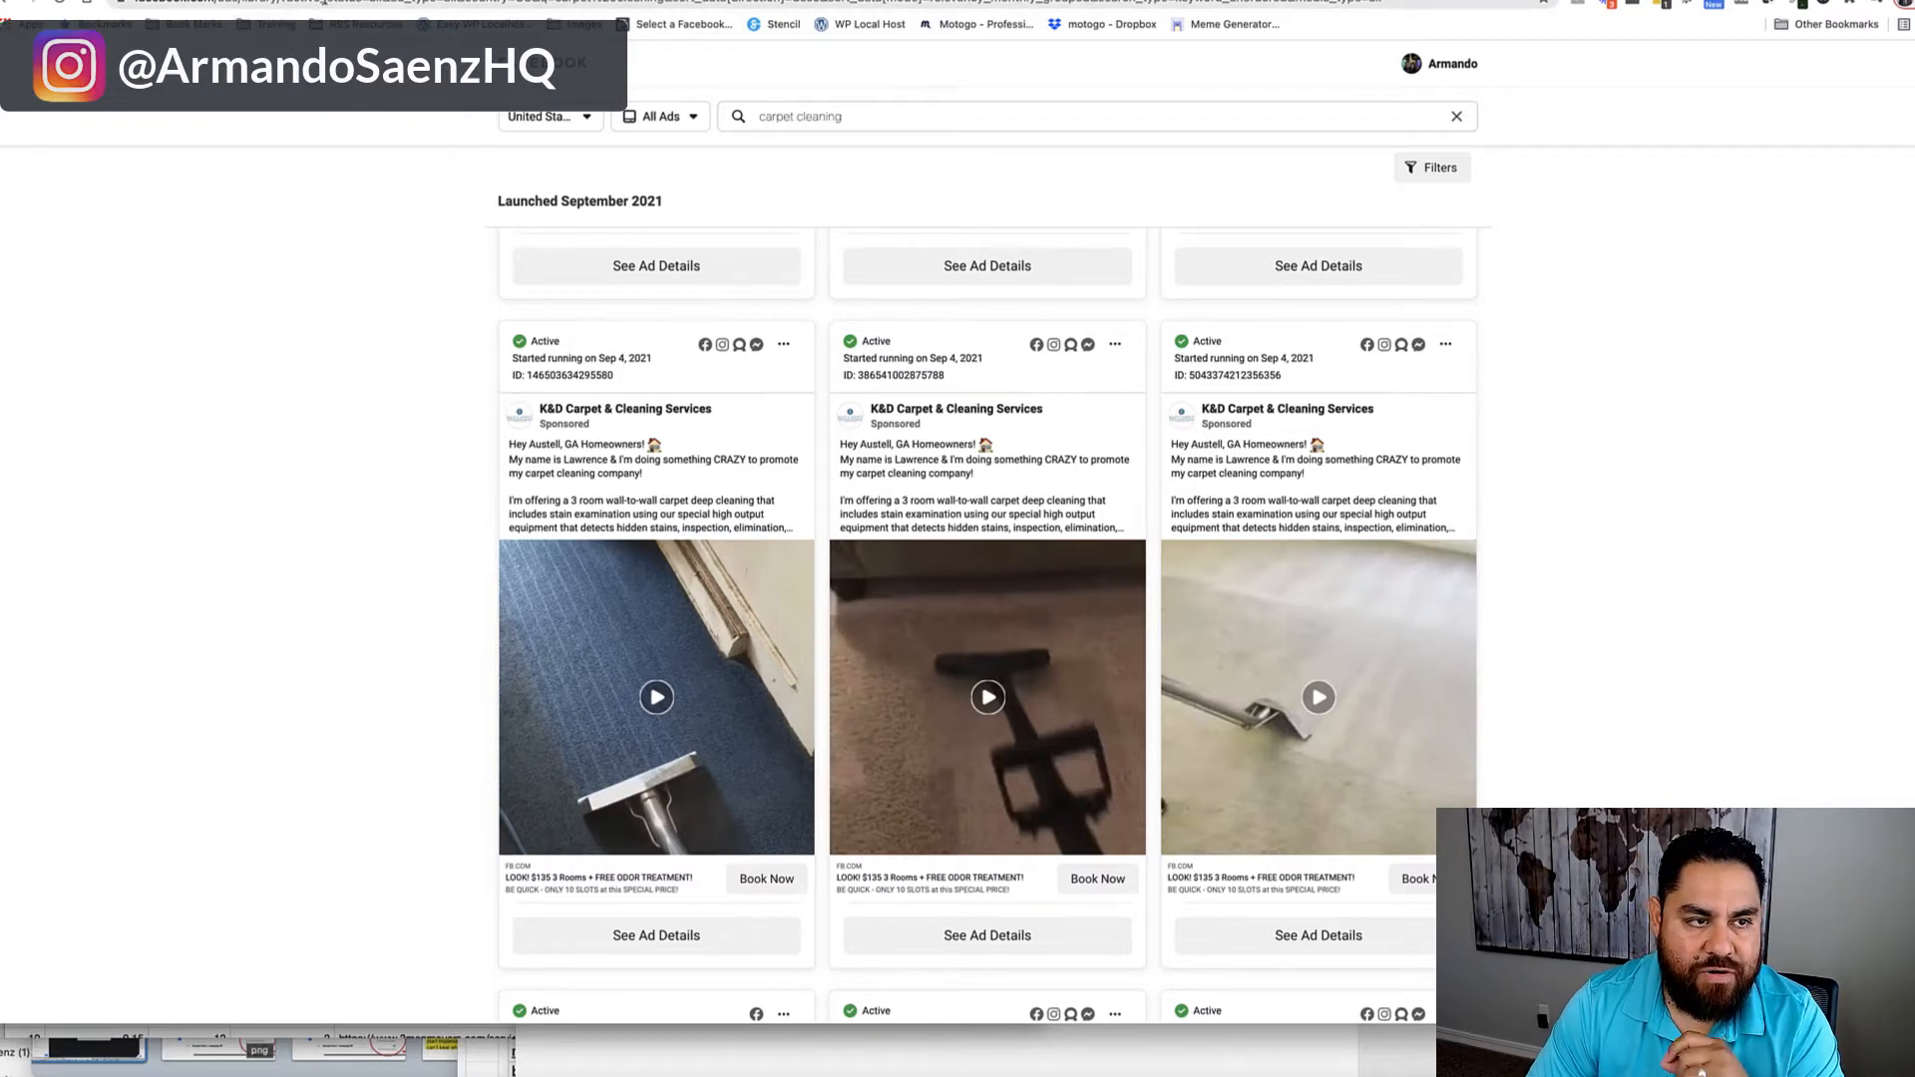
{"action": "left_click", "coordinate": [324, 2]}
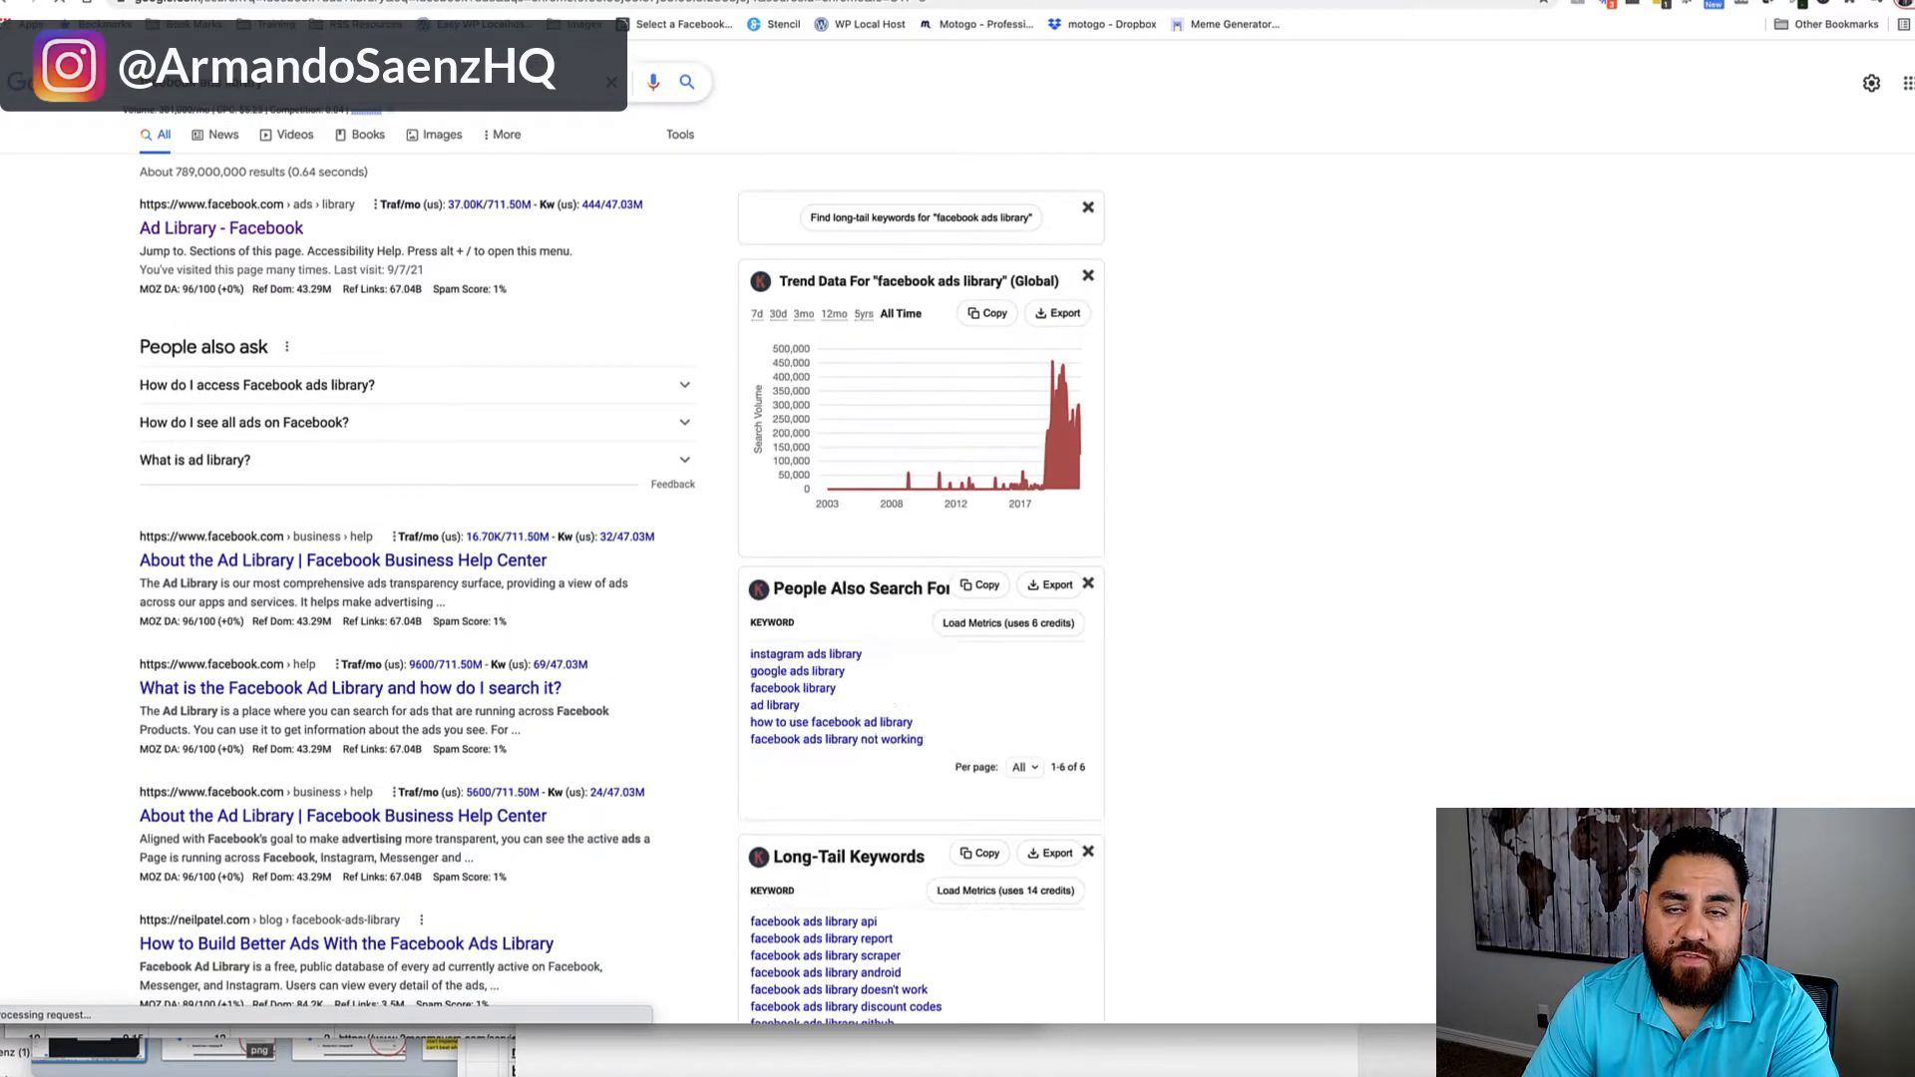
{"action": "left_click", "coordinate": [223, 235]}
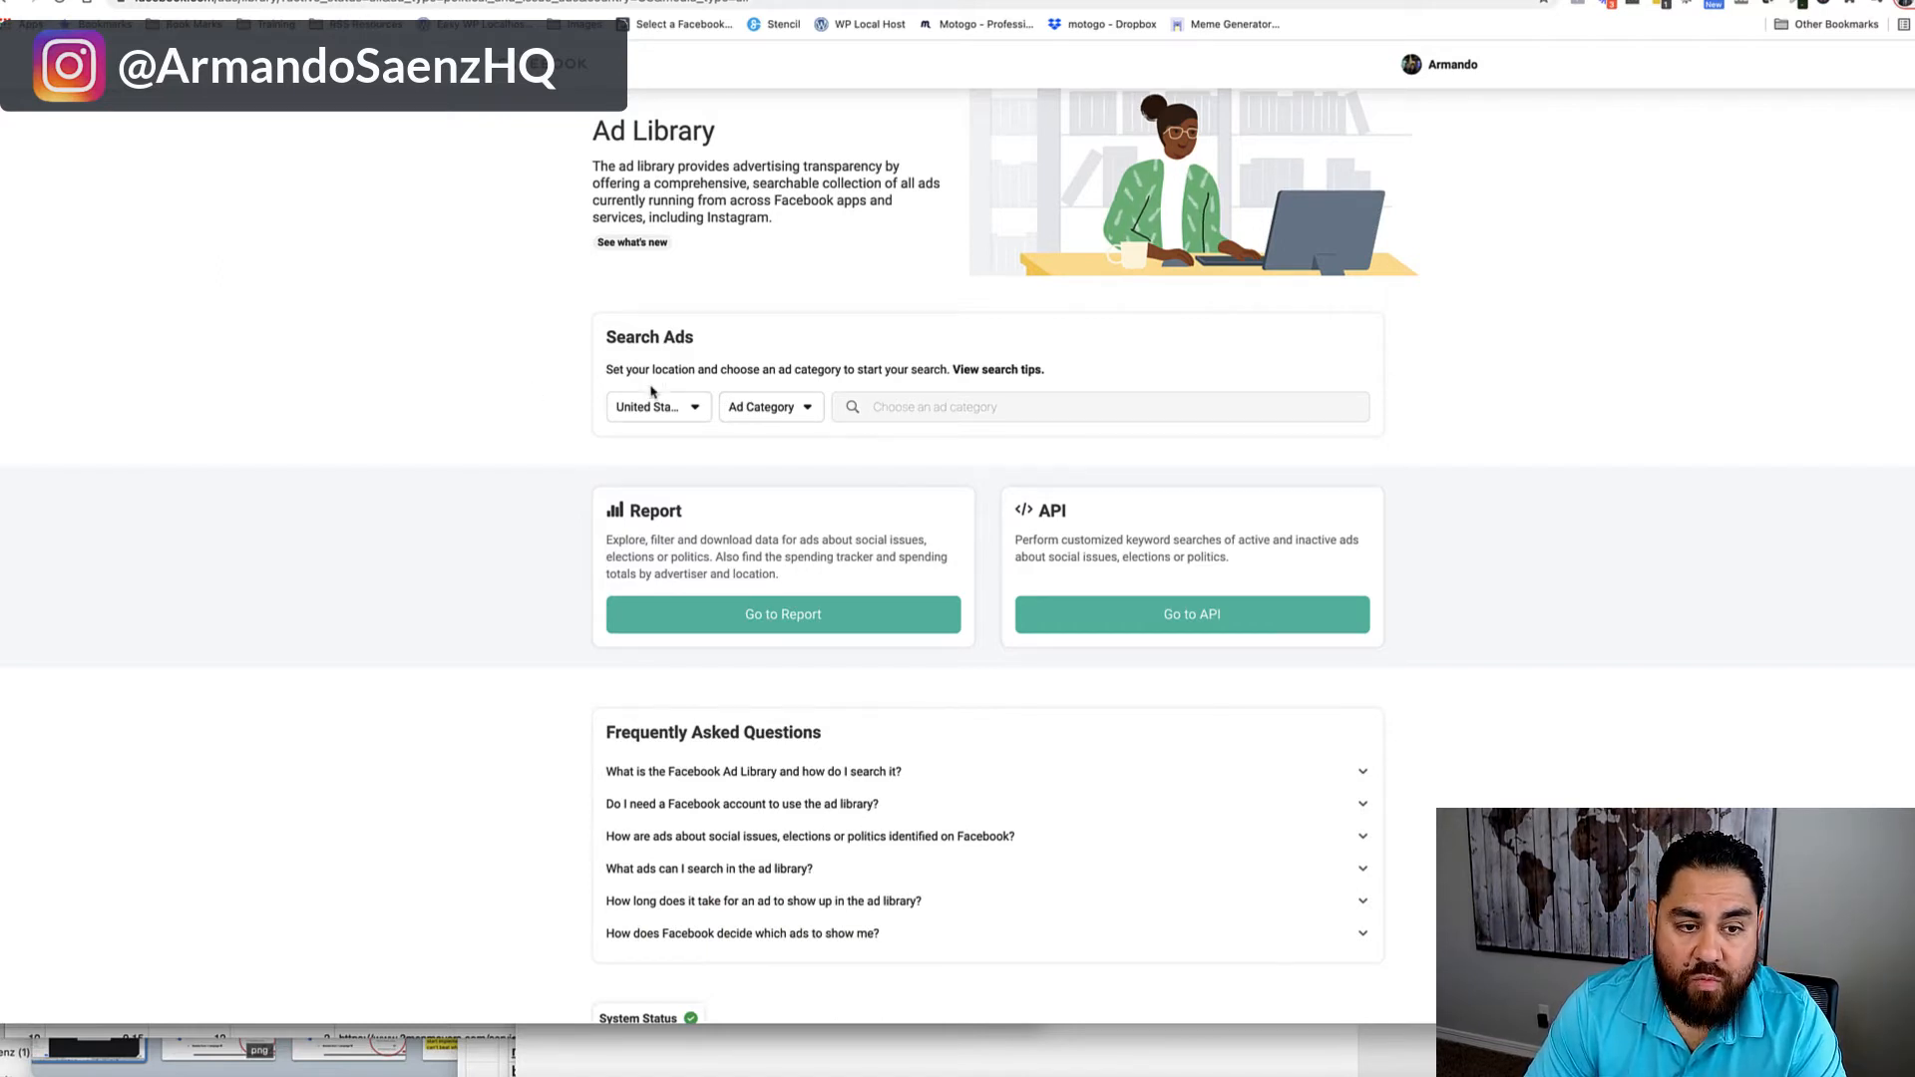
Search the Ad Library for "carpet cleaning" with the ad category set to All Ads.
{"action": "triple_click", "coordinate": [634, 340]}
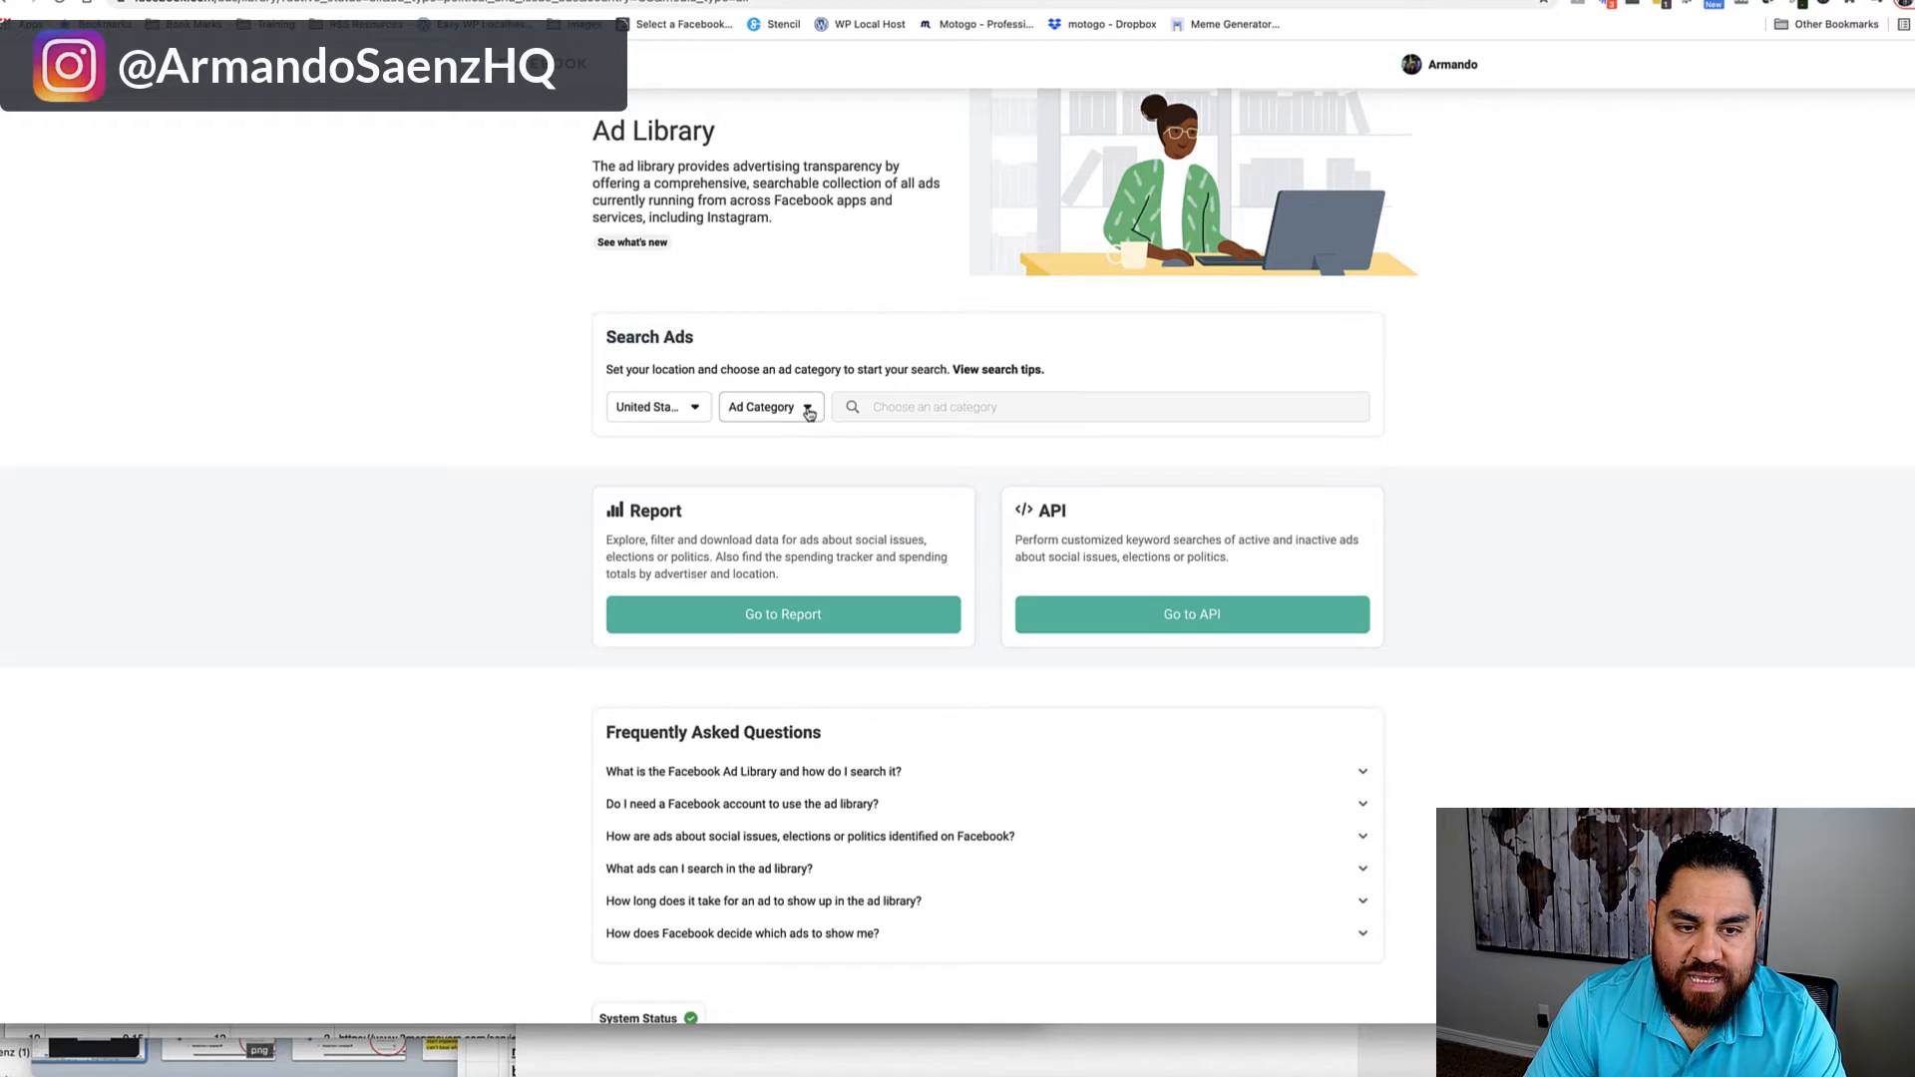
{"action": "left_click", "coordinate": [804, 407]}
{"action": "left_click", "coordinate": [743, 489]}
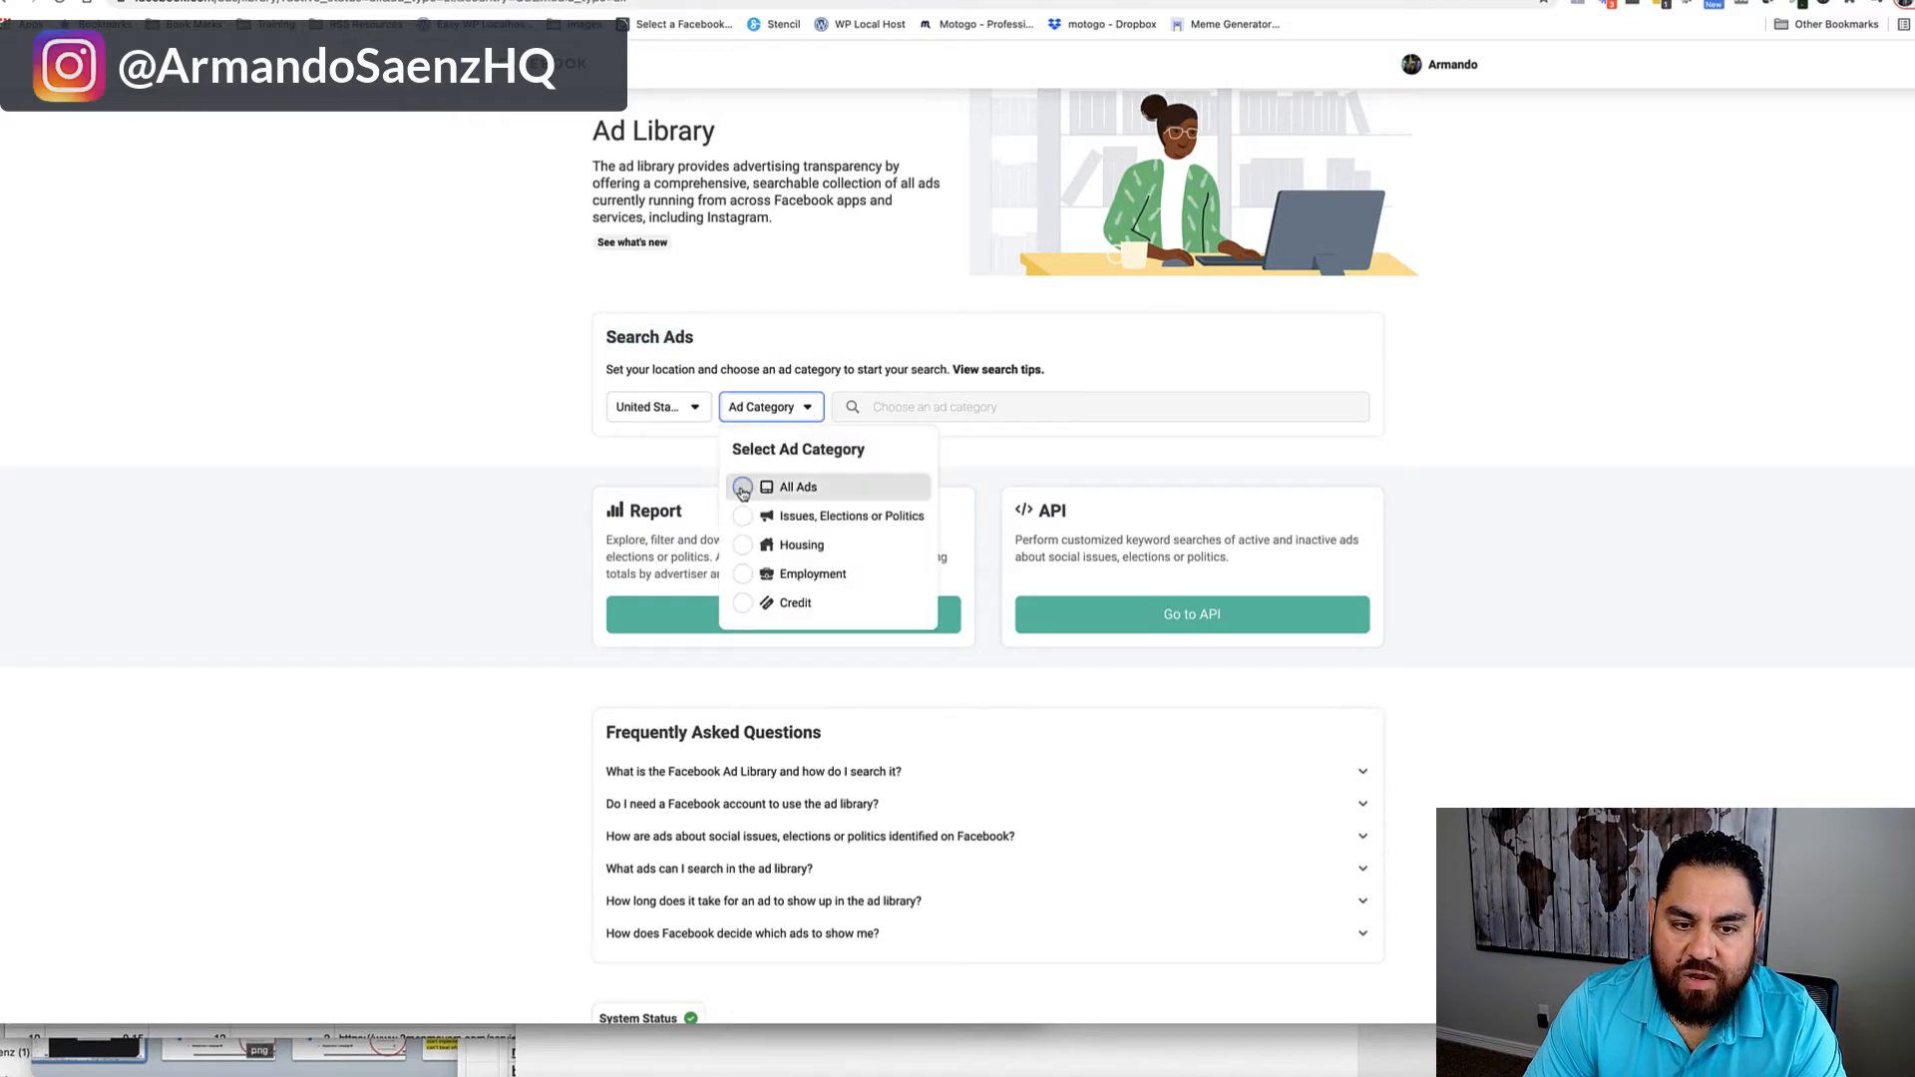
{"action": "left_click", "coordinate": [901, 407]}
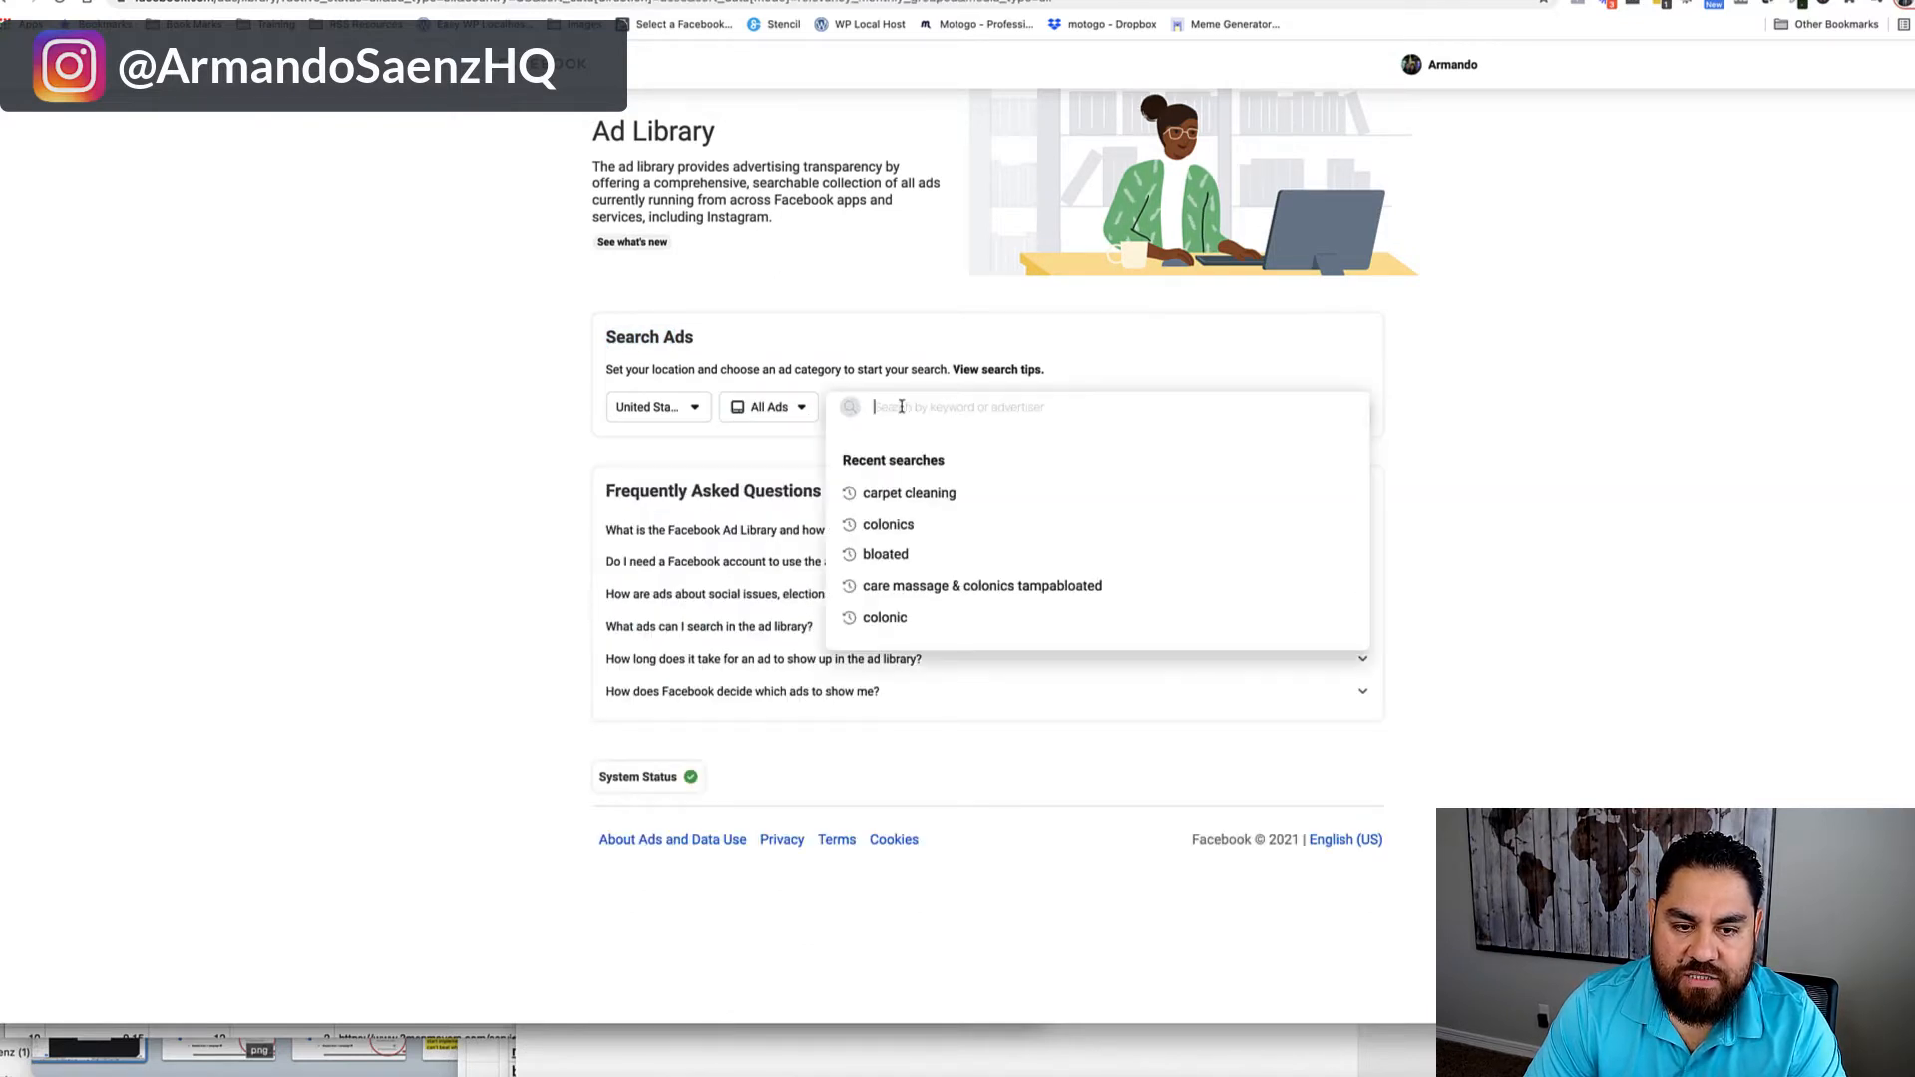
{"action": "left_click", "coordinate": [917, 493]}
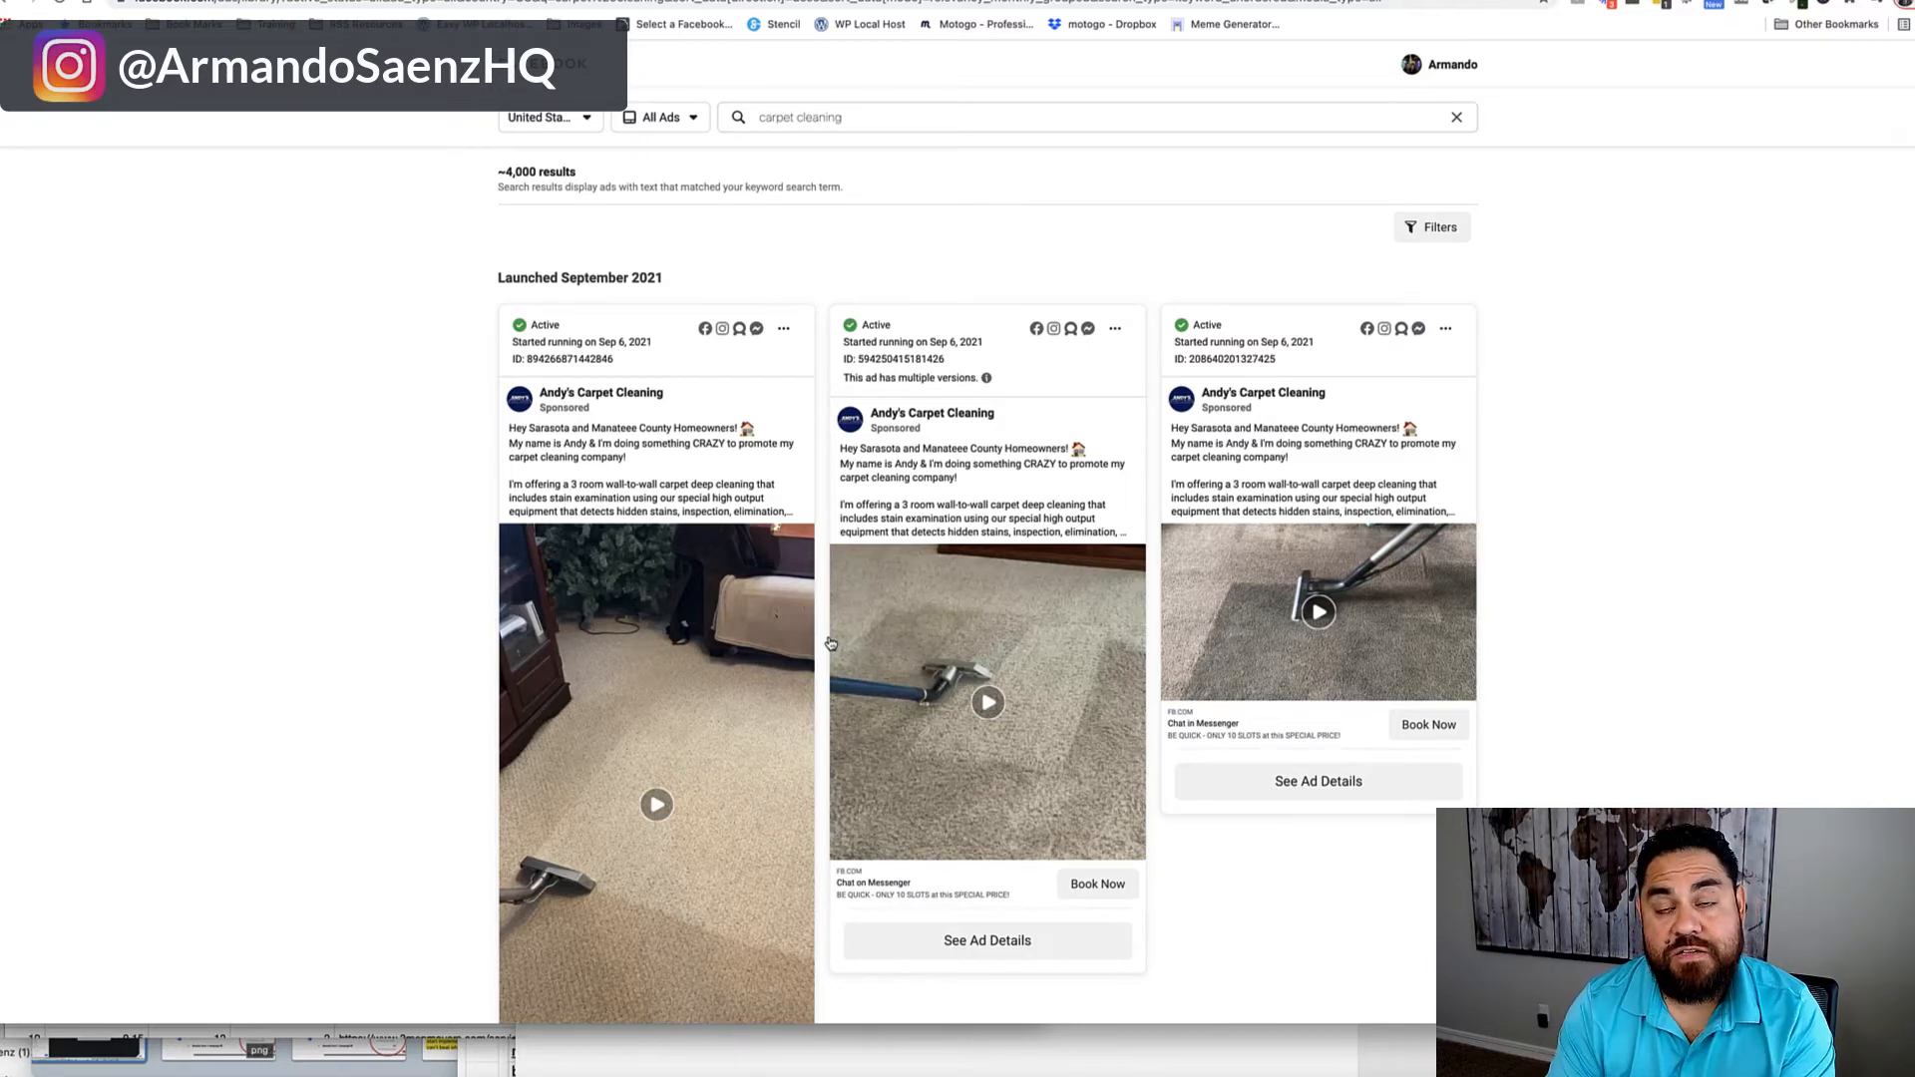
Browse the active carpet cleaning ads and read the full text of a K&D Carpet & Cleaning Services ad.
{"action": "scroll", "coordinate": [1285, 519], "scroll_direction": "down", "scroll_amount": 2}
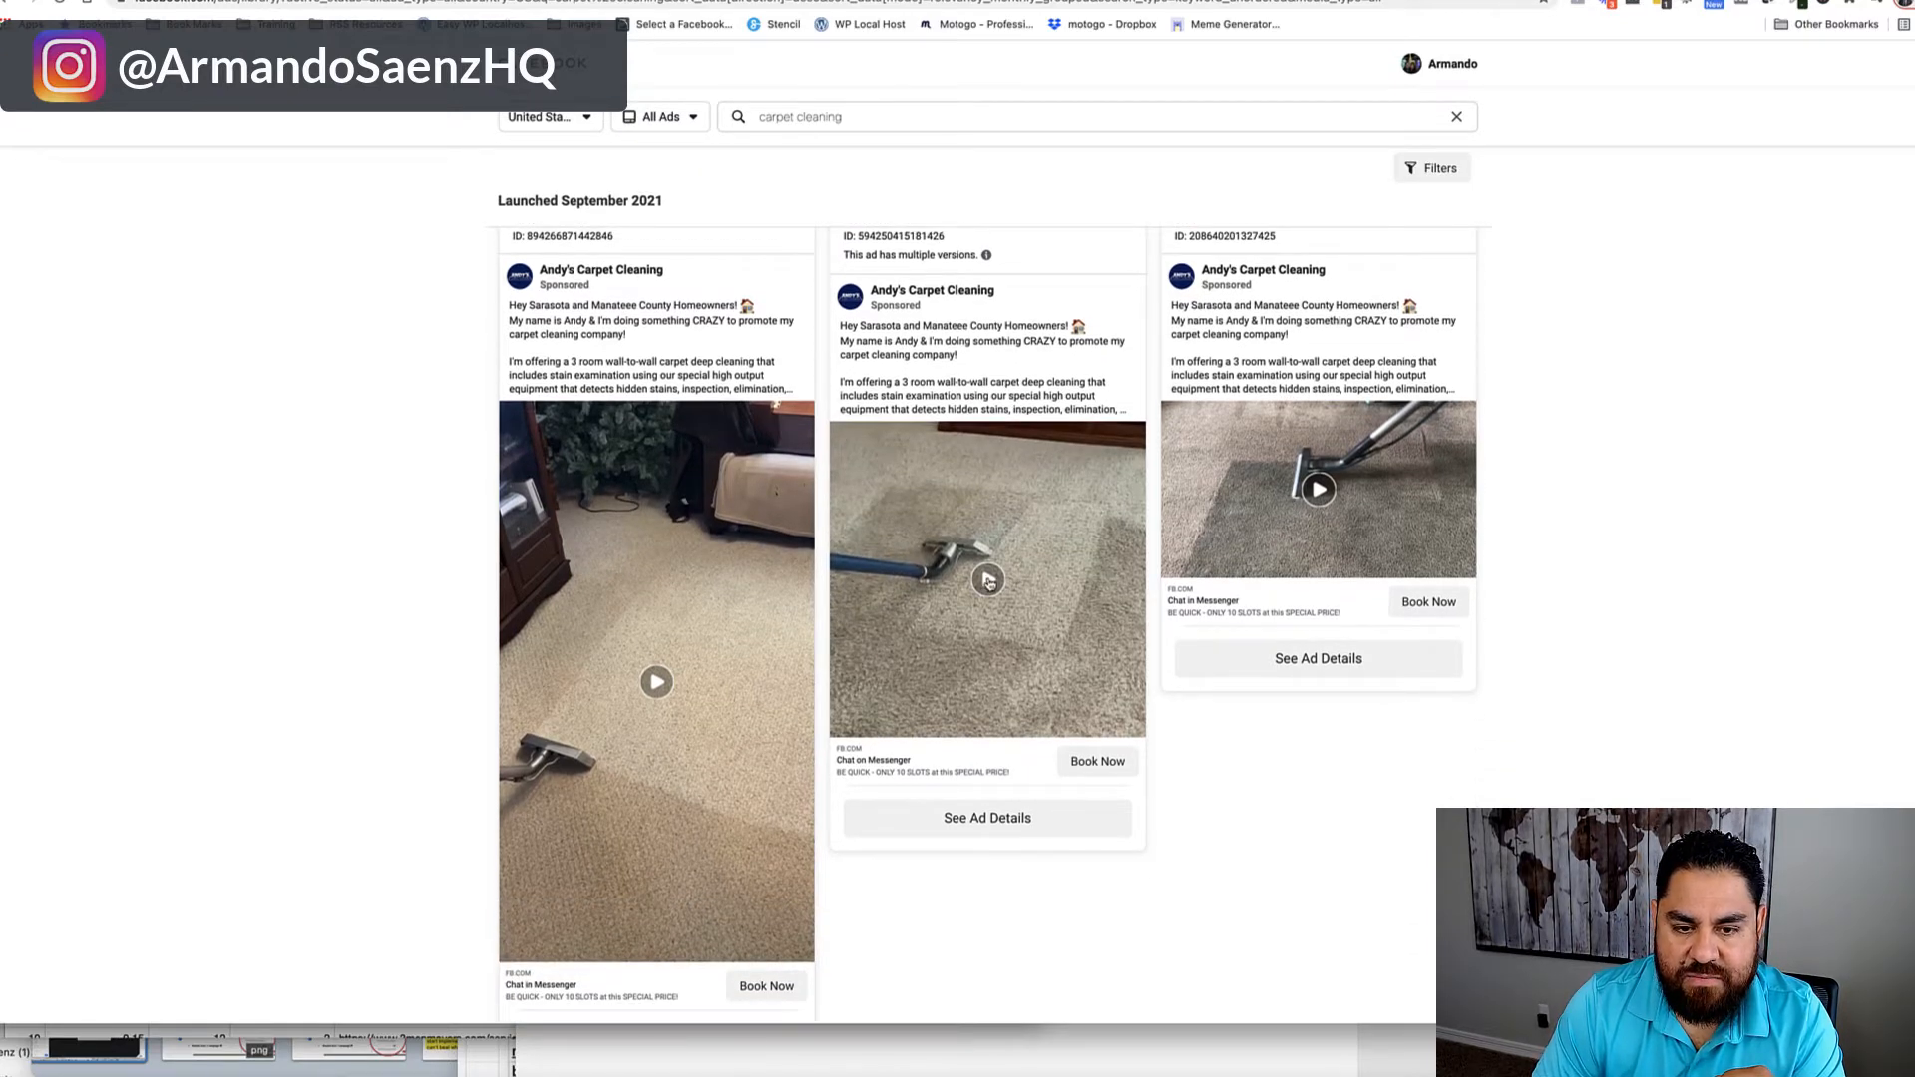
{"action": "scroll", "coordinate": [1090, 599], "scroll_direction": "down", "scroll_amount": 10}
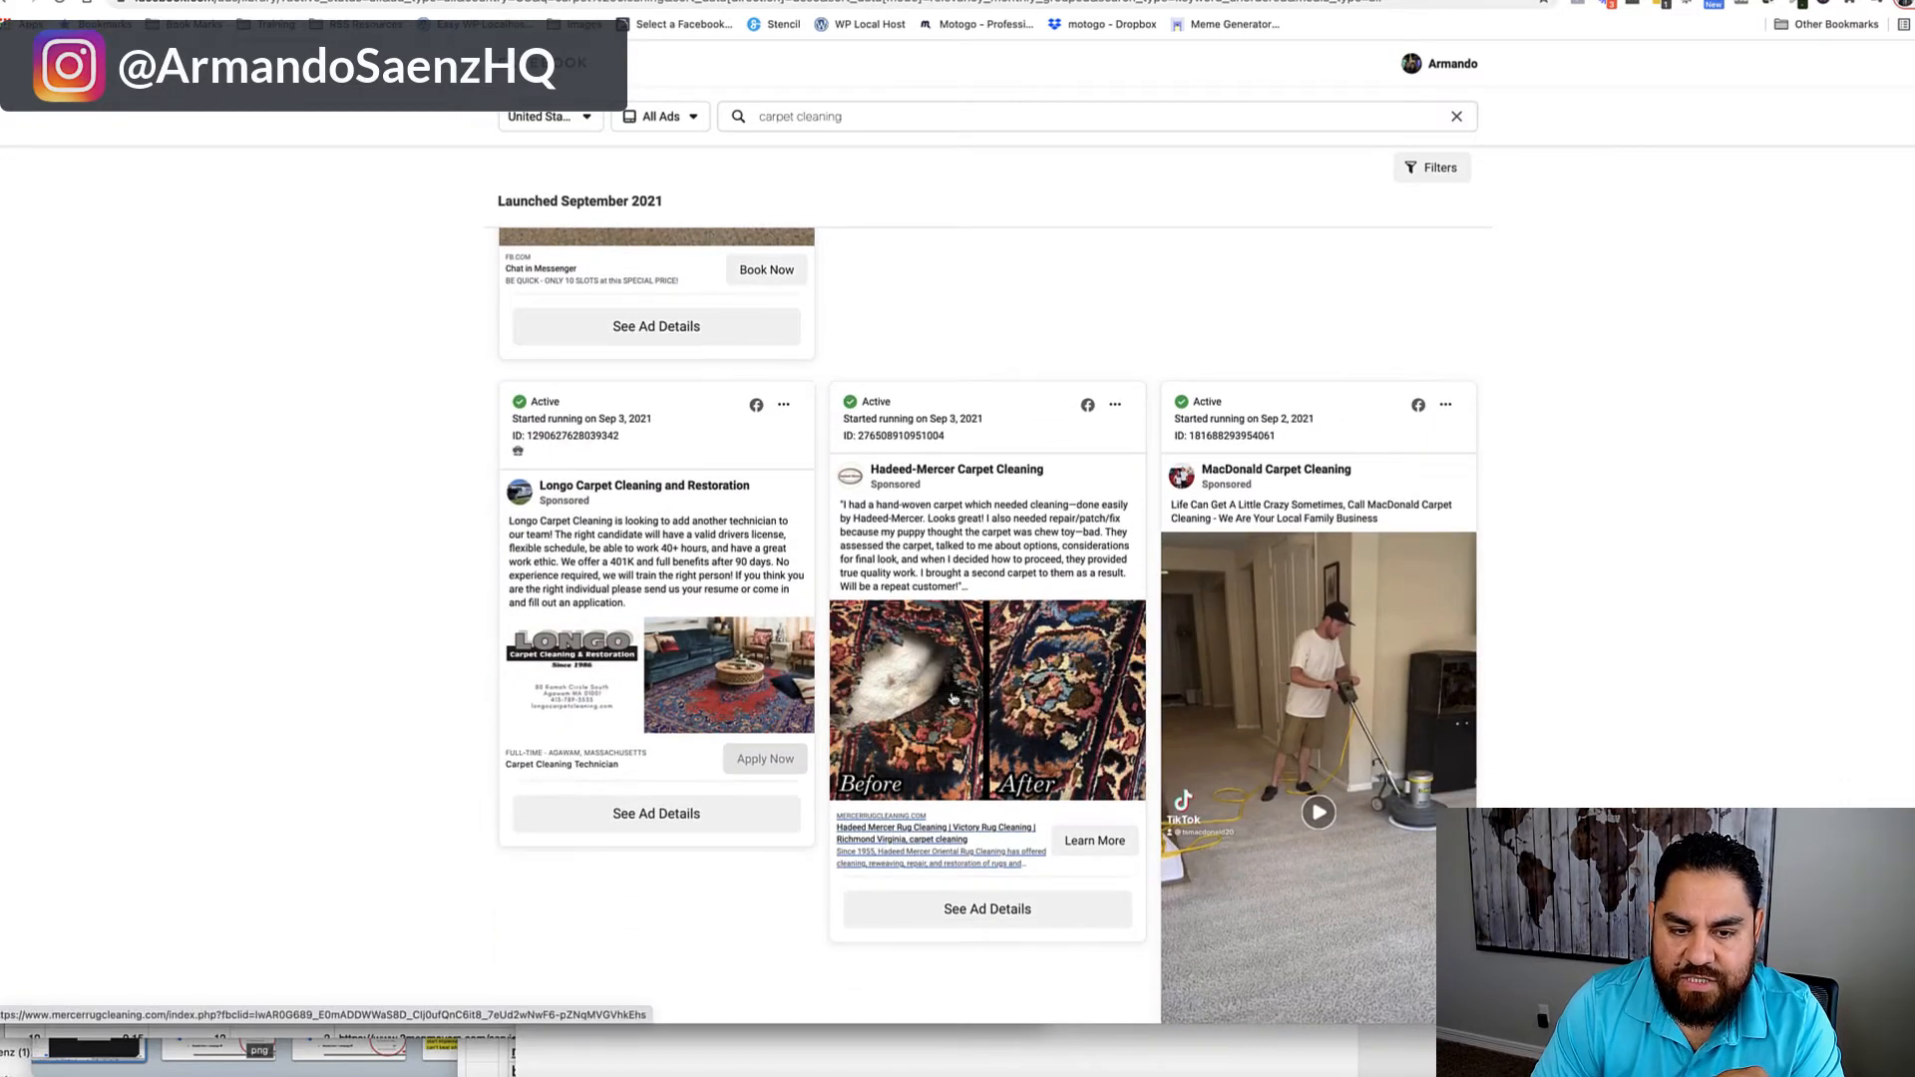
{"action": "scroll", "coordinate": [650, 592], "scroll_direction": "down", "scroll_amount": 2}
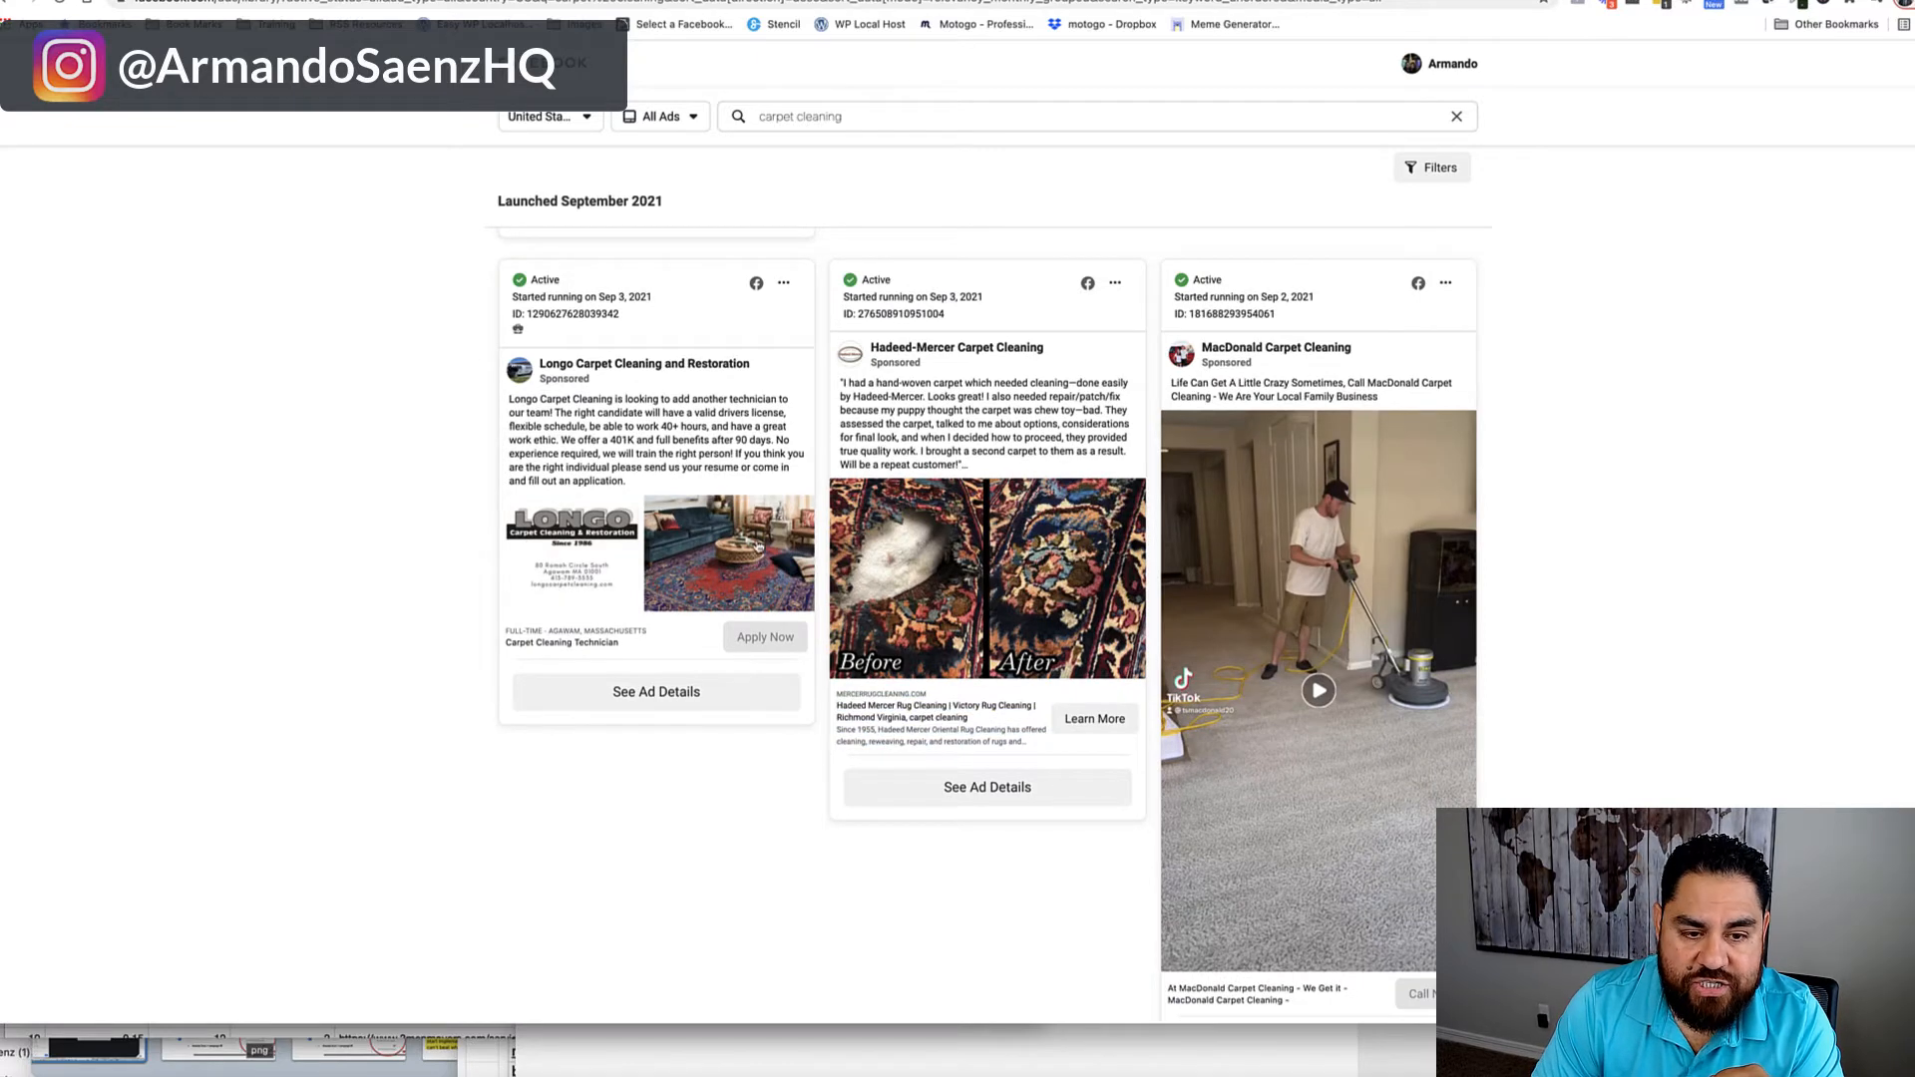
{"action": "scroll", "coordinate": [1030, 574], "scroll_direction": "down", "scroll_amount": 7}
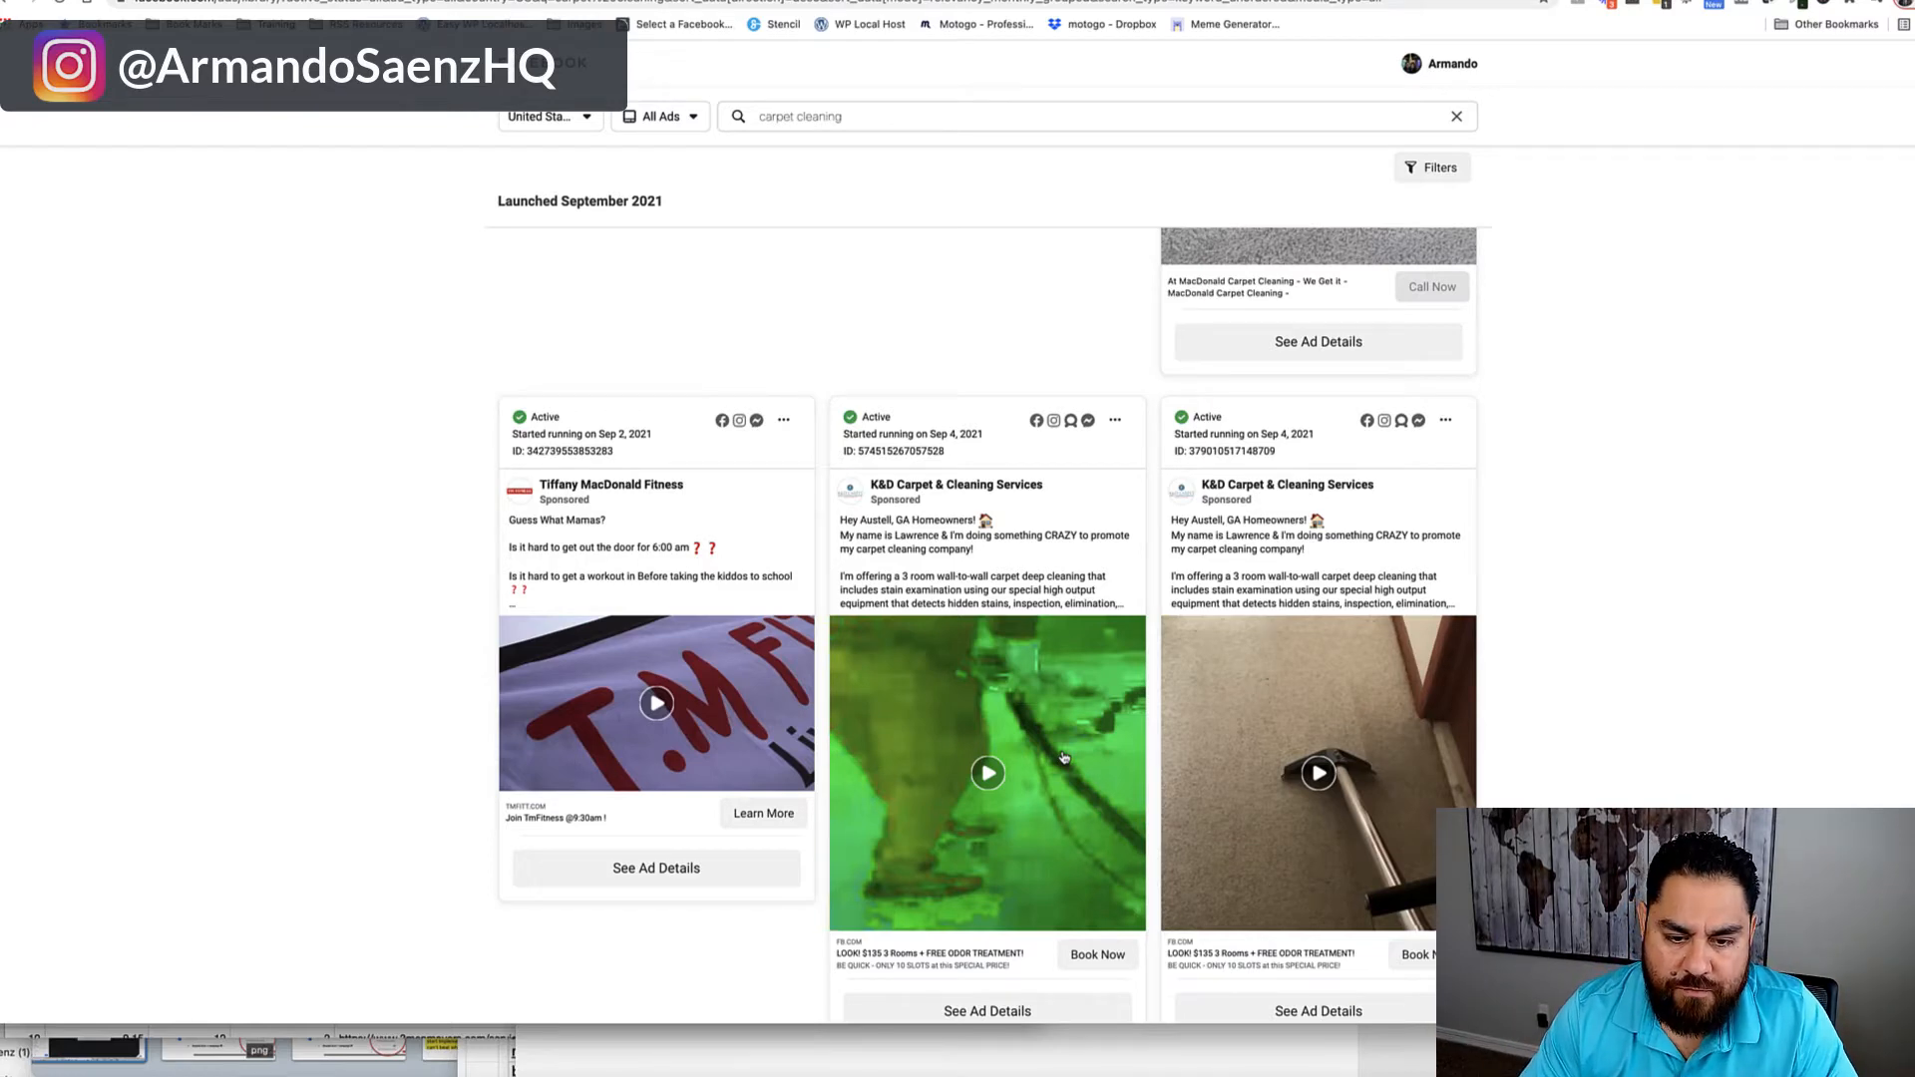
{"action": "scroll", "coordinate": [1063, 757], "scroll_direction": "down", "scroll_amount": 7}
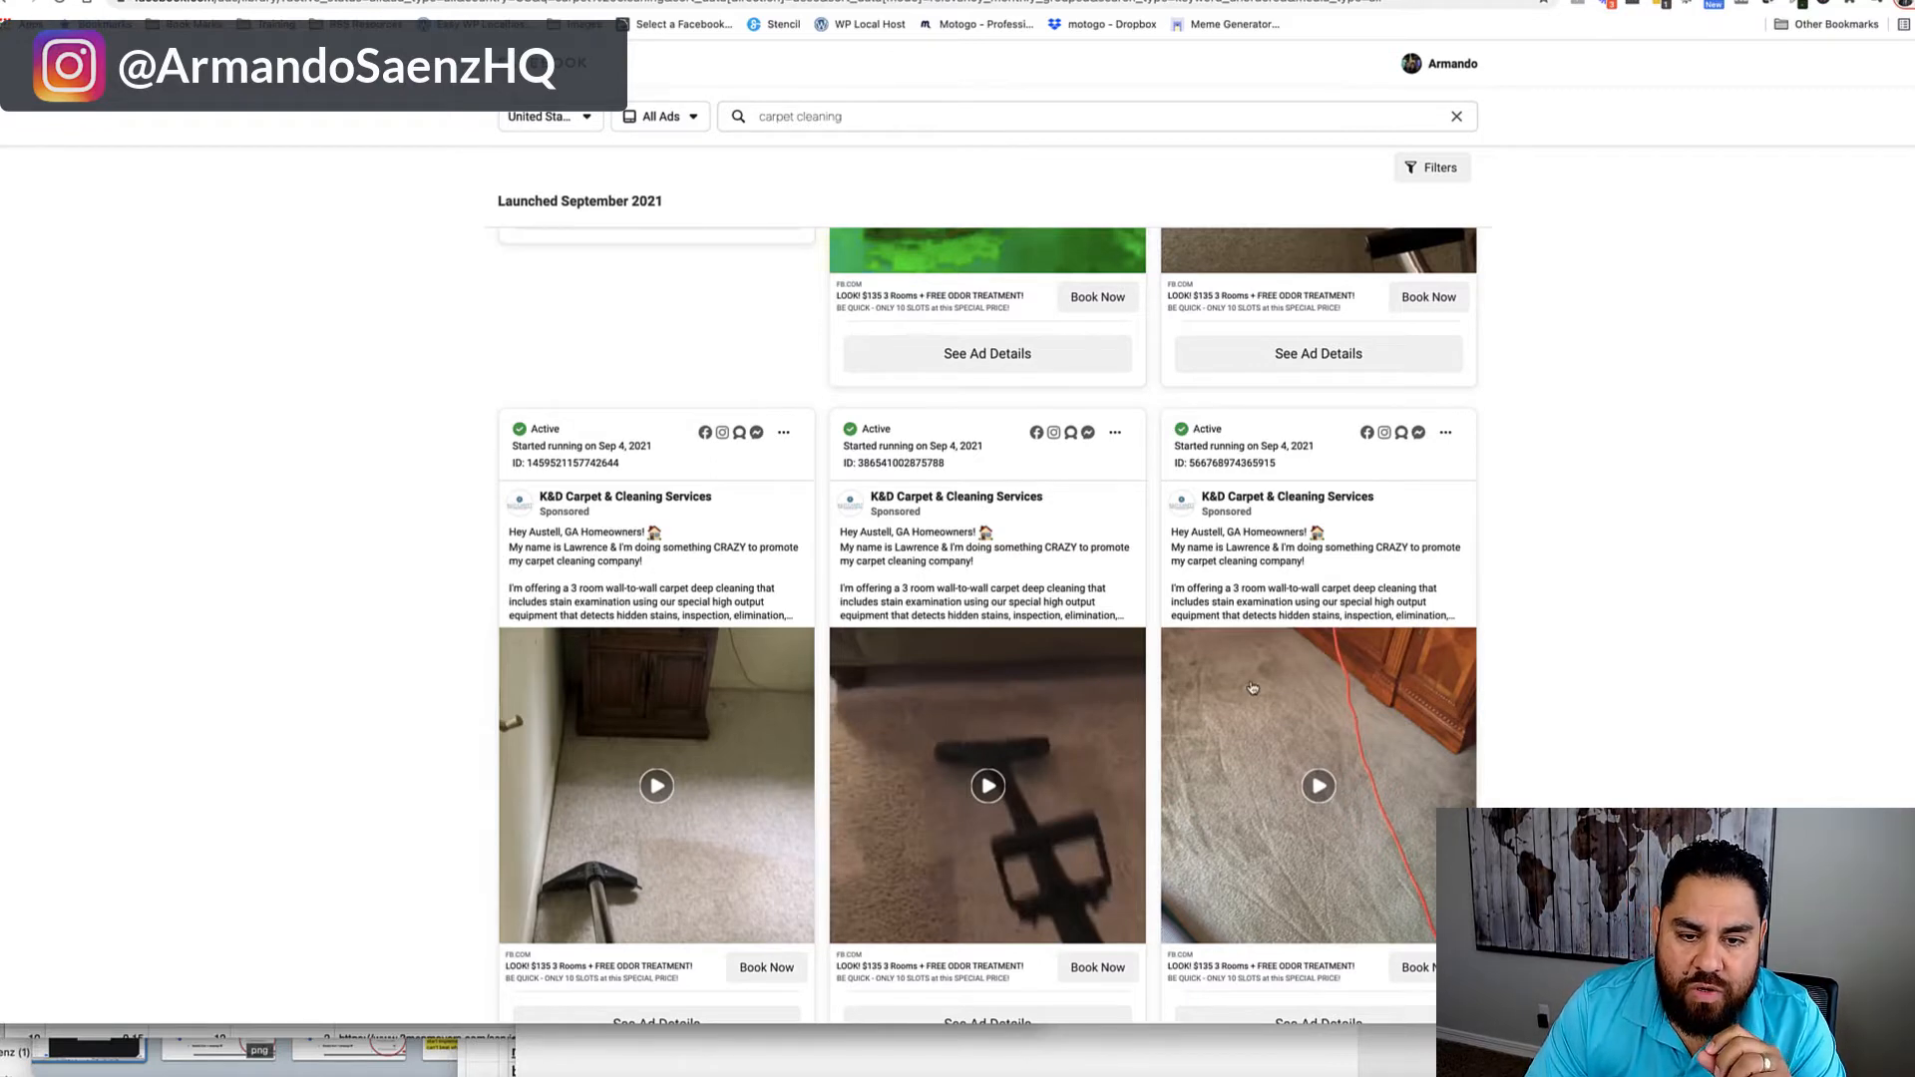
{"action": "scroll", "coordinate": [1251, 688], "scroll_direction": "down", "scroll_amount": 1}
{"action": "left_click_drag", "start_coordinate": [840, 444], "coordinate": [1114, 525]}
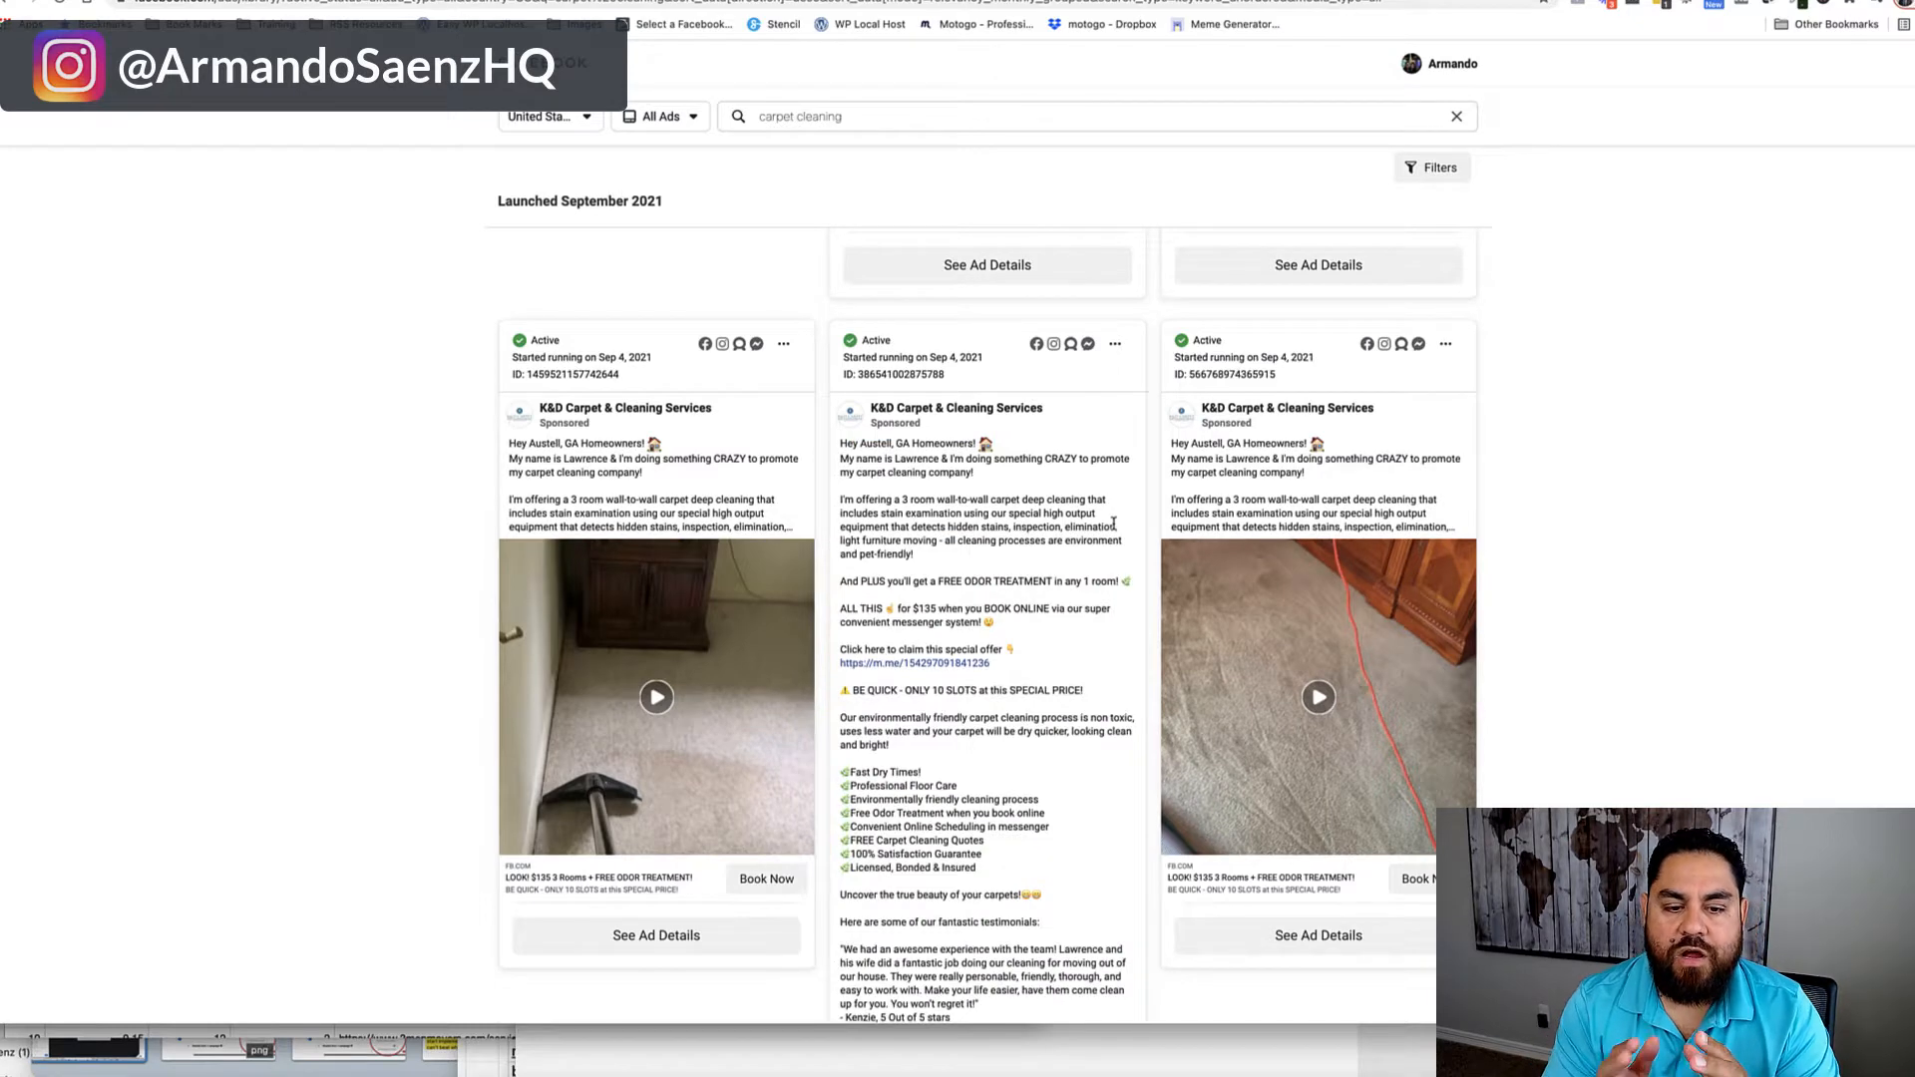
{"action": "scroll", "coordinate": [1114, 524], "scroll_direction": "down", "scroll_amount": 3}
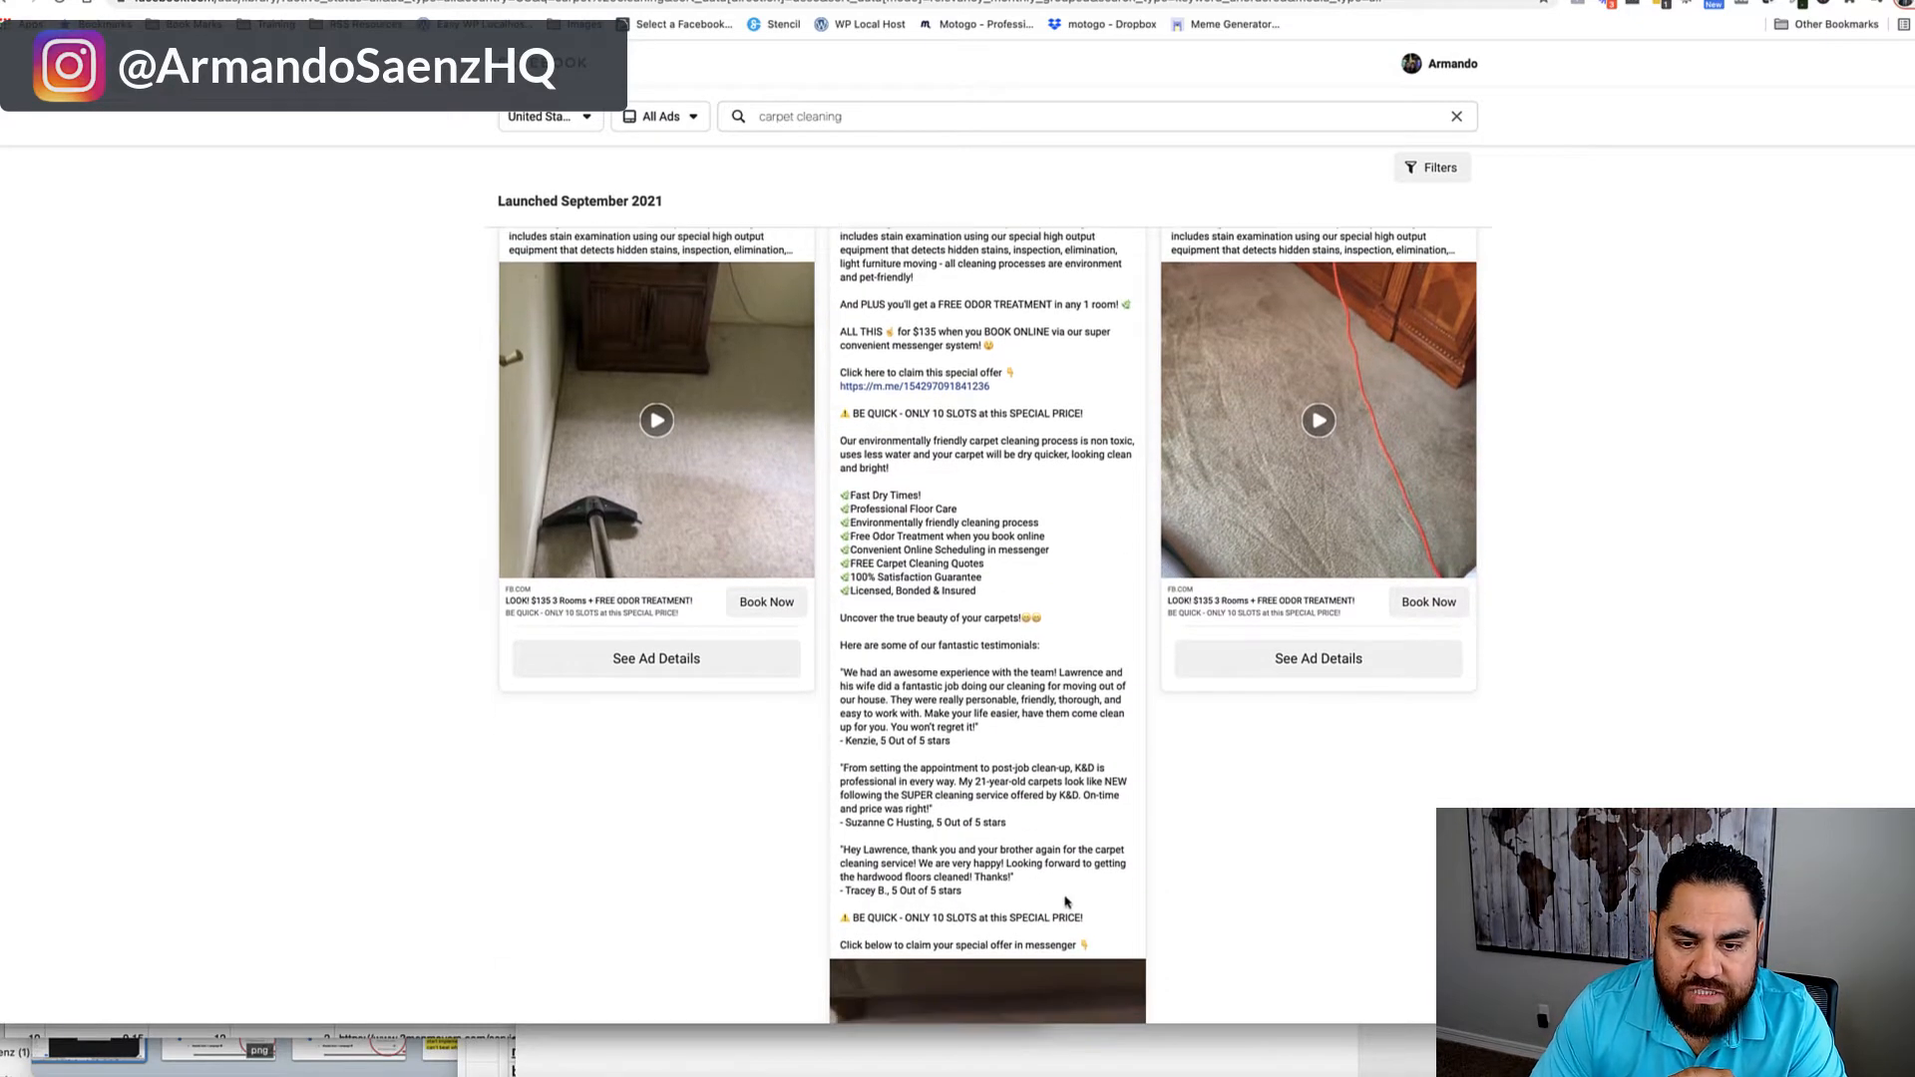
{"action": "scroll", "coordinate": [867, 515], "scroll_direction": "up", "scroll_amount": 1}
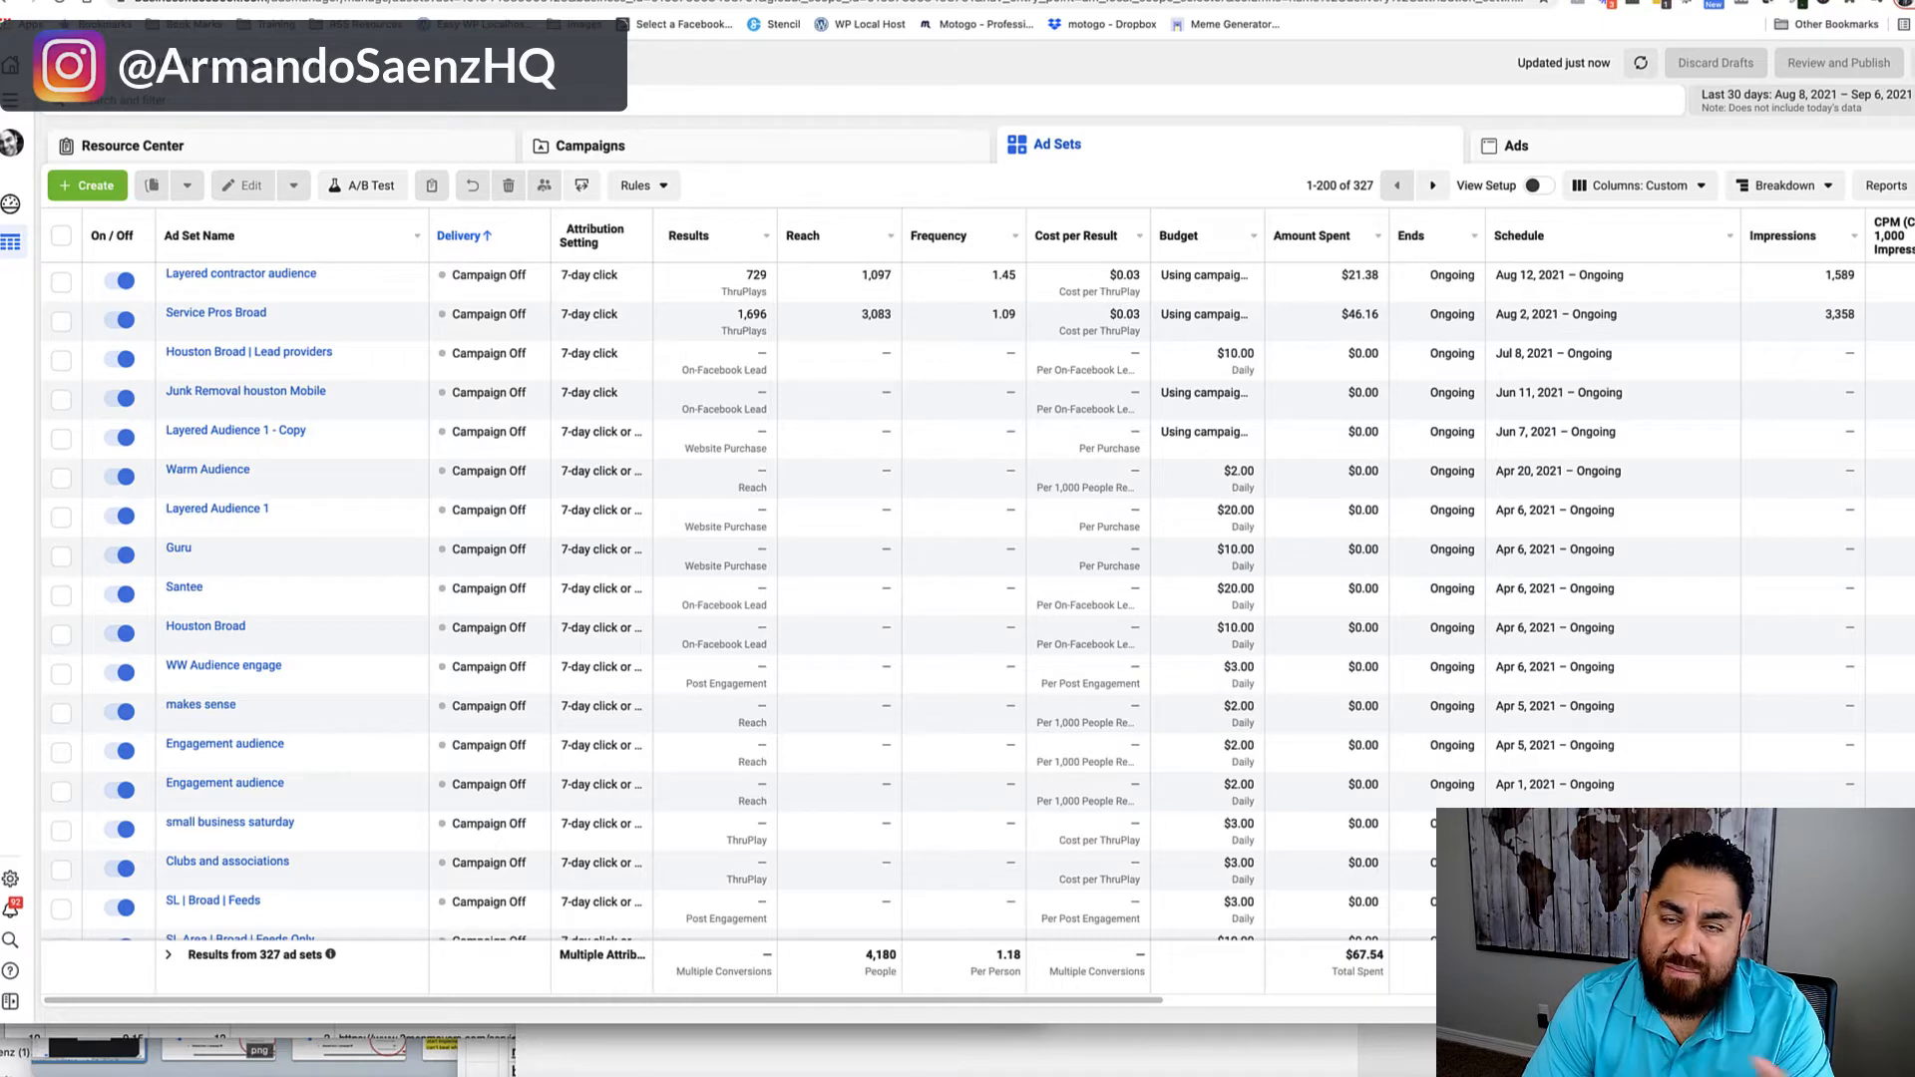
In Facebook Ads Manager, create a new auction campaign with the Lead generation objective.
{"action": "left_click", "coordinate": [86, 190]}
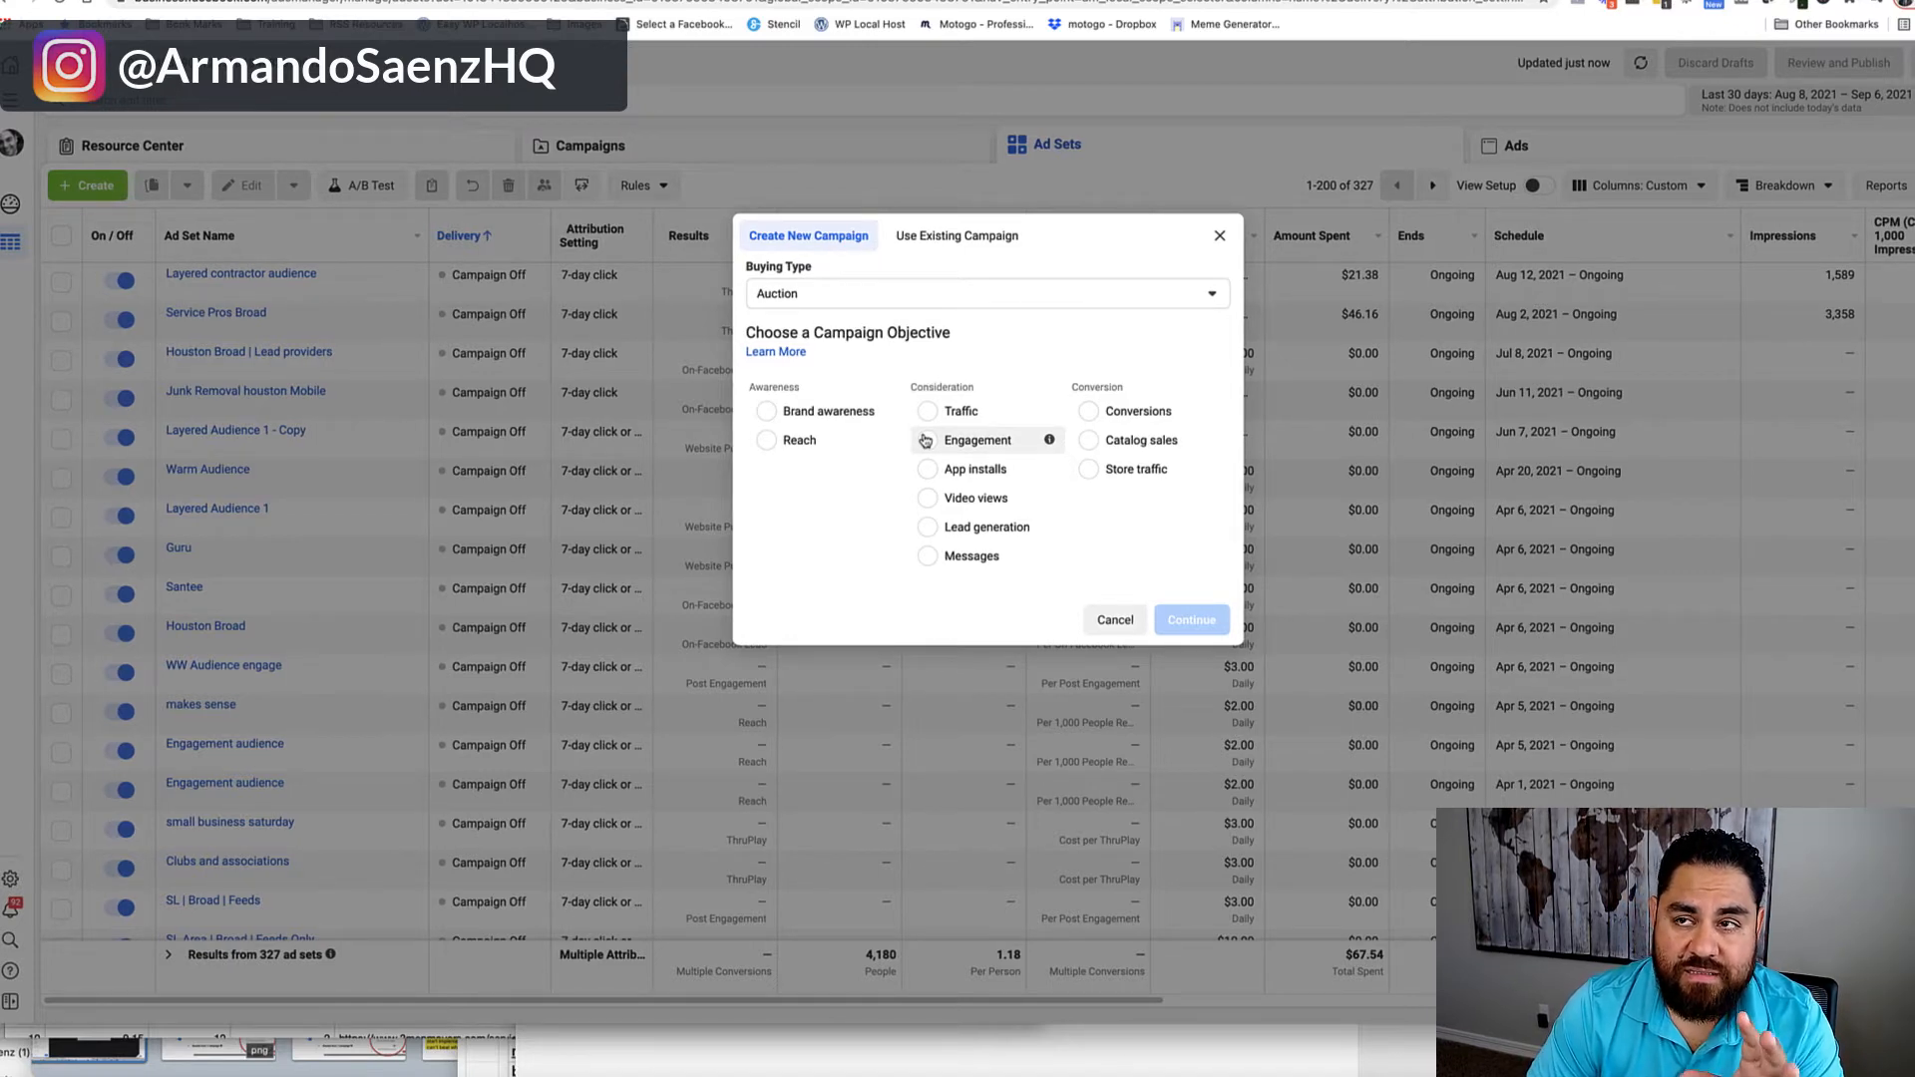
{"action": "mouse_move", "coordinate": [1052, 536]}
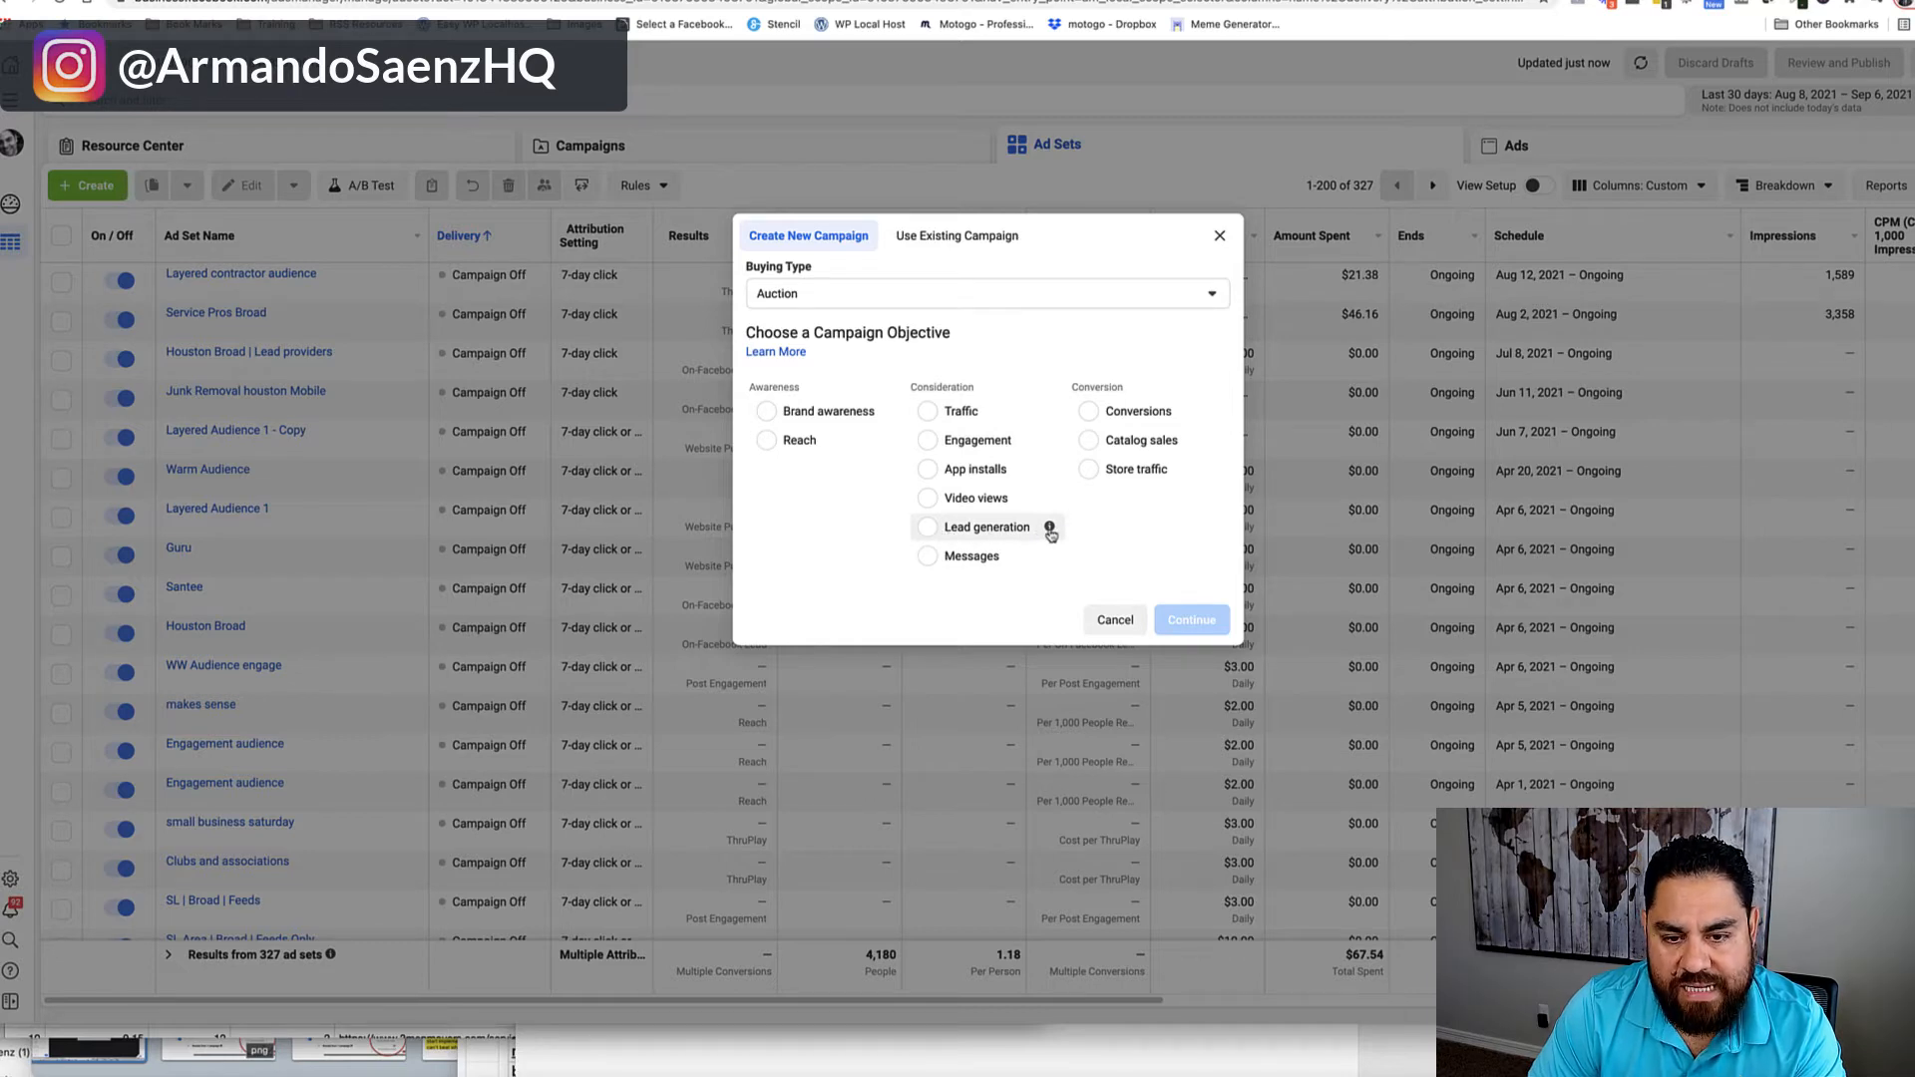
{"action": "left_click", "coordinate": [927, 528]}
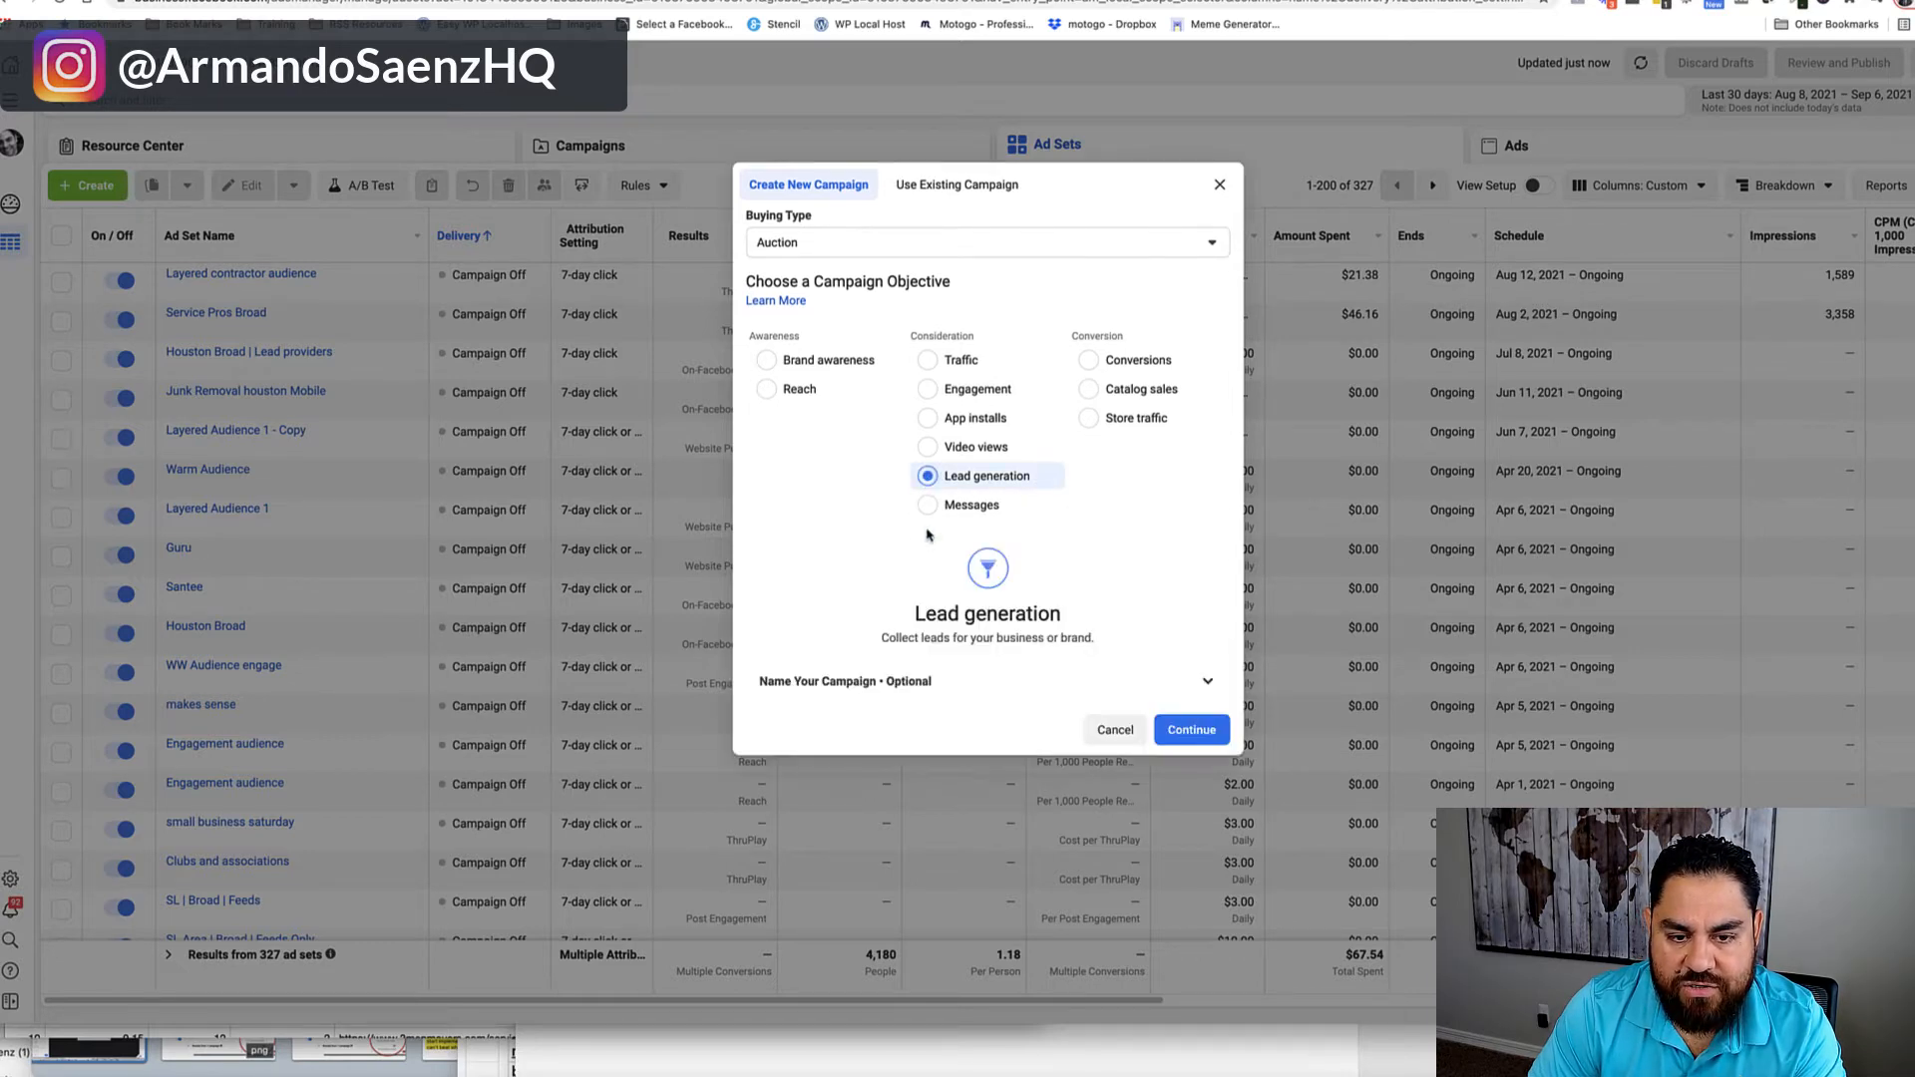
{"action": "left_click", "coordinate": [1199, 734]}
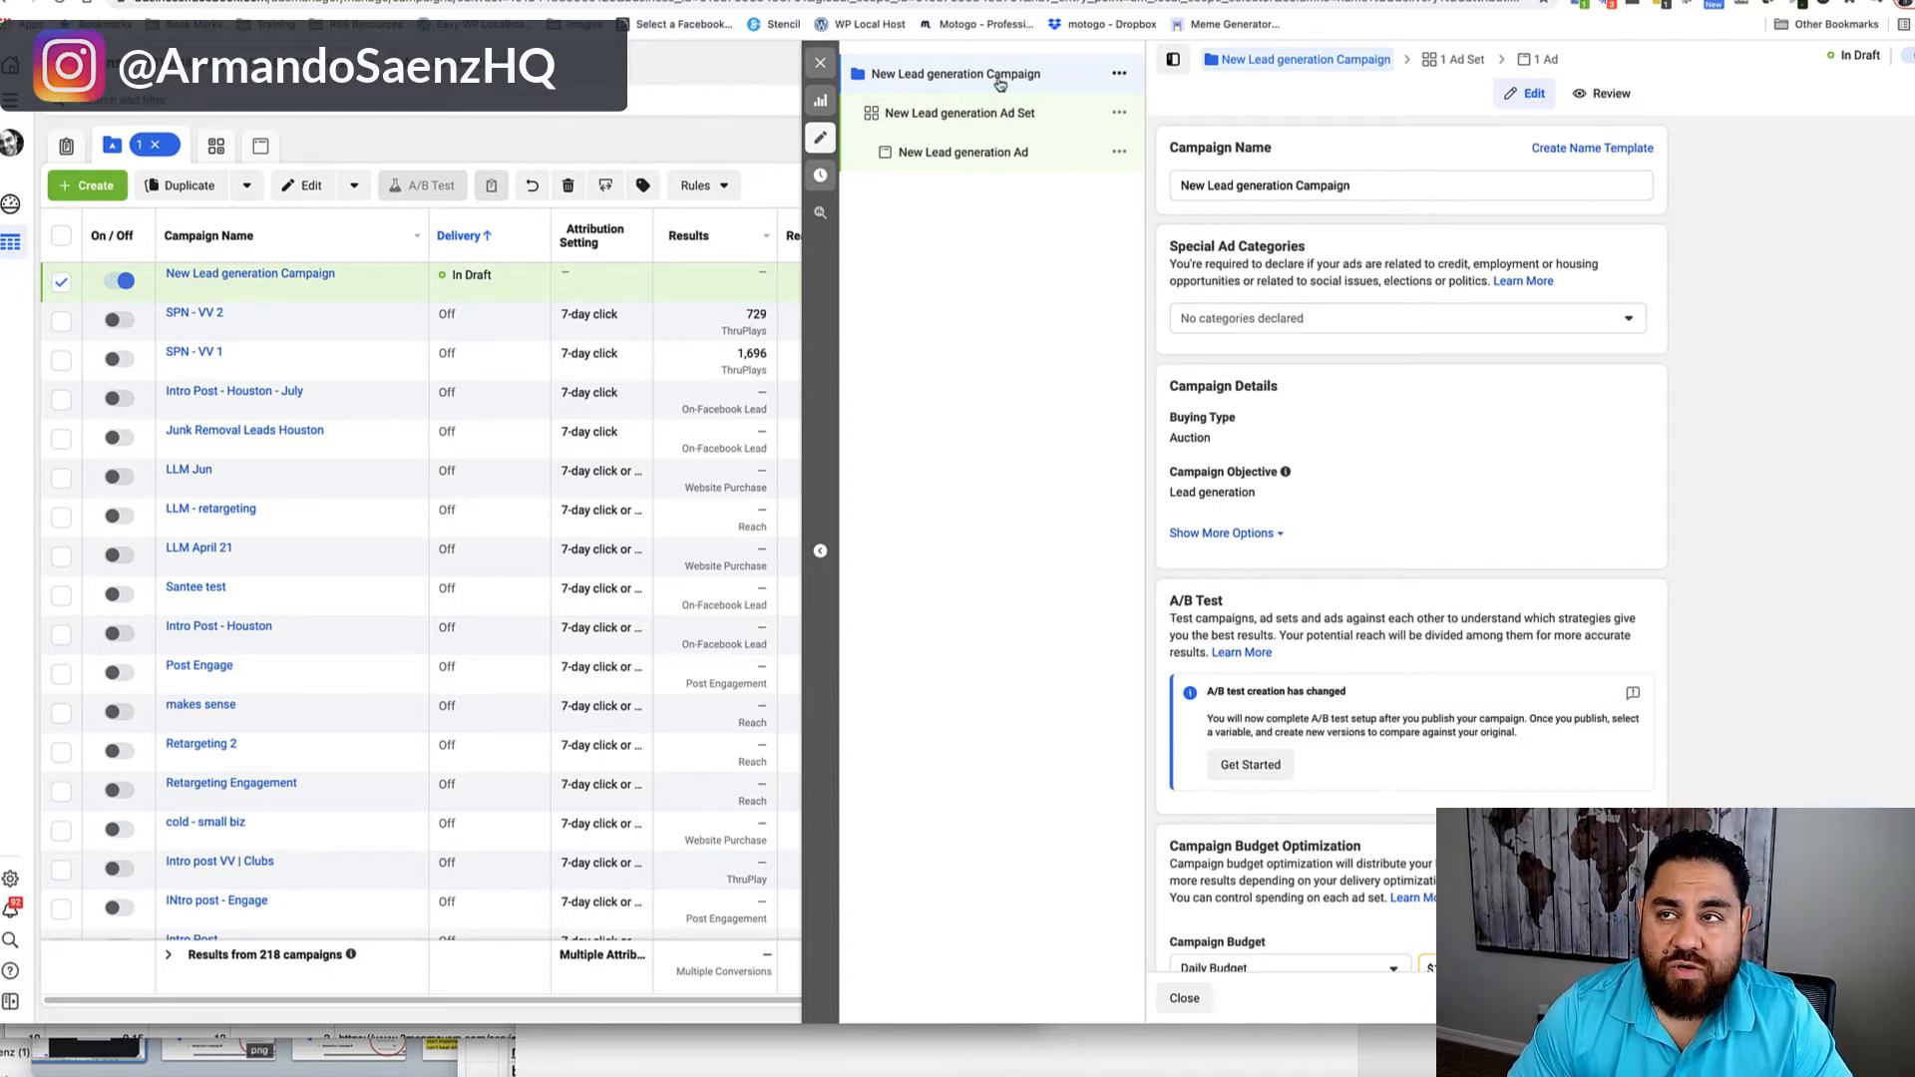
Rename the campaign as "Name" and turn off Campaign Budget Optimization.
{"action": "left_click_drag", "start_coordinate": [1377, 184], "coordinate": [1157, 184]}
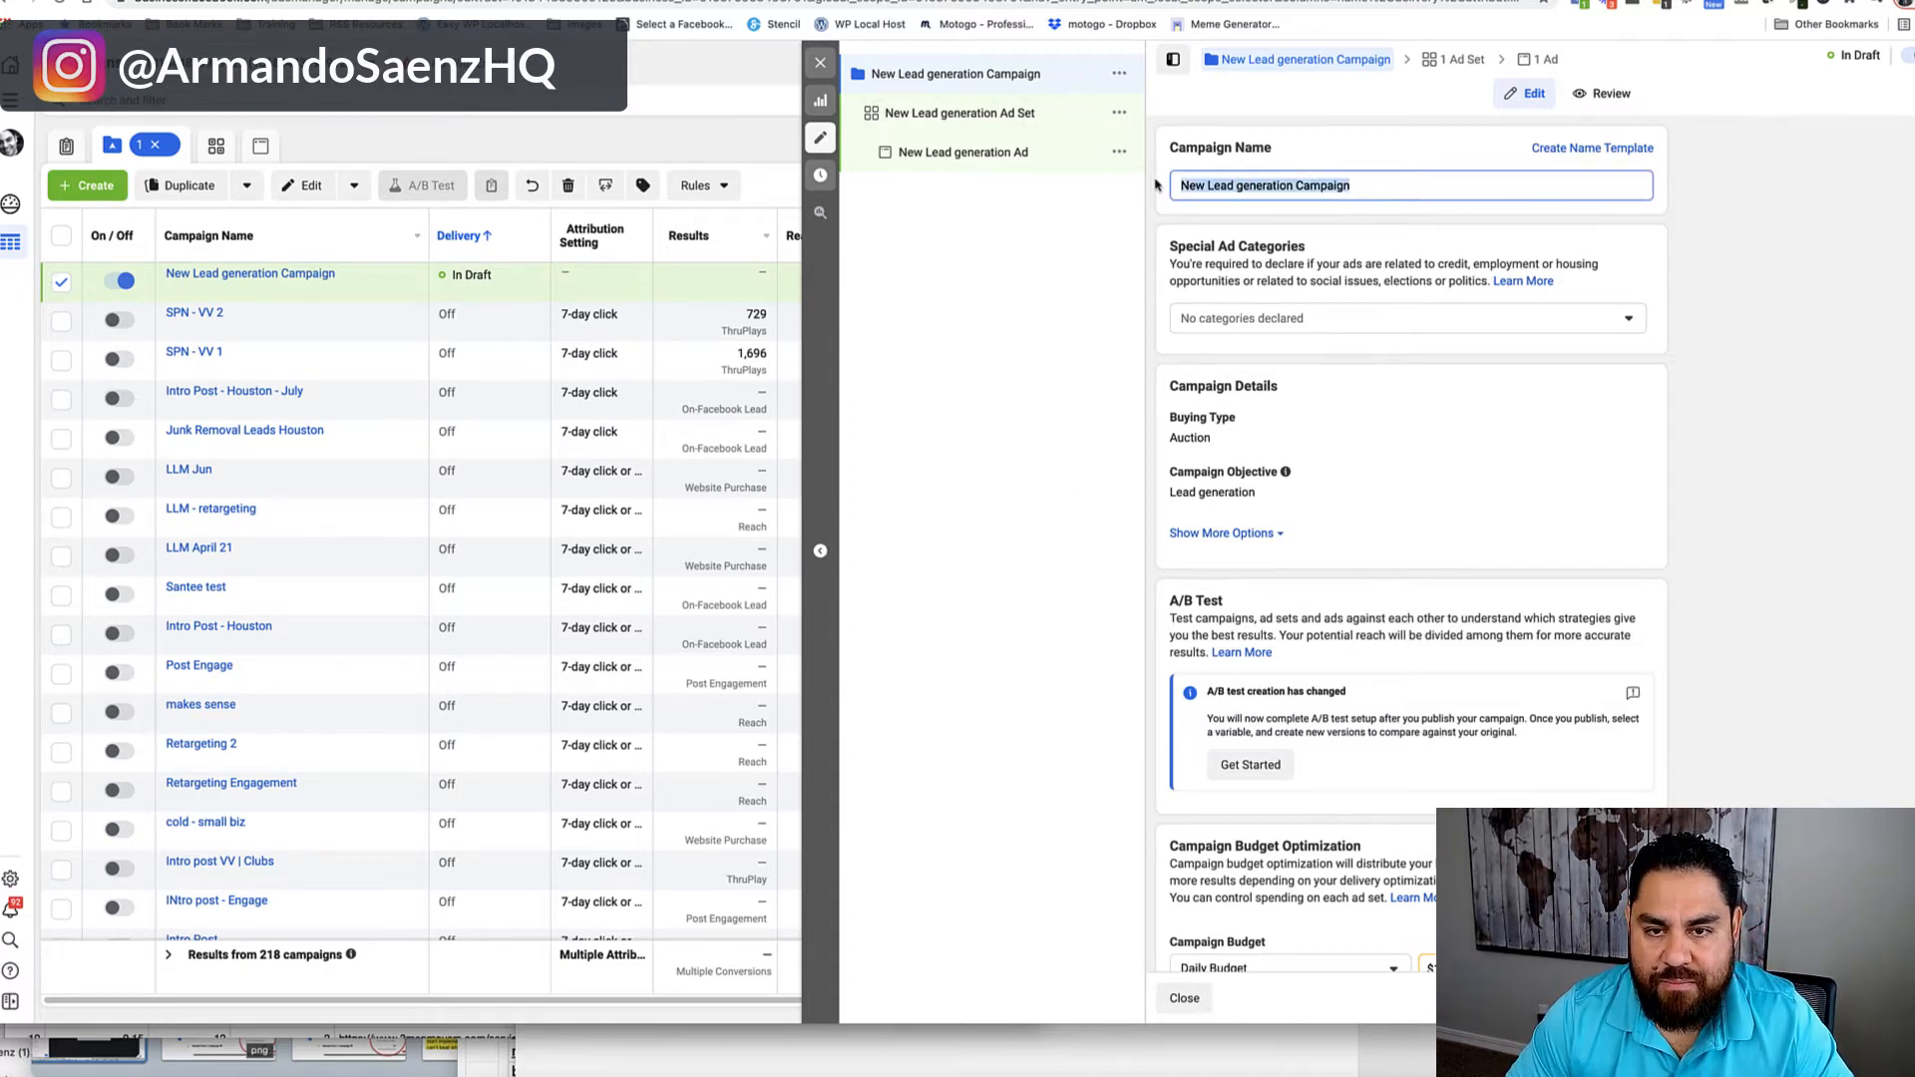
{"action": "type", "text": "Name"}
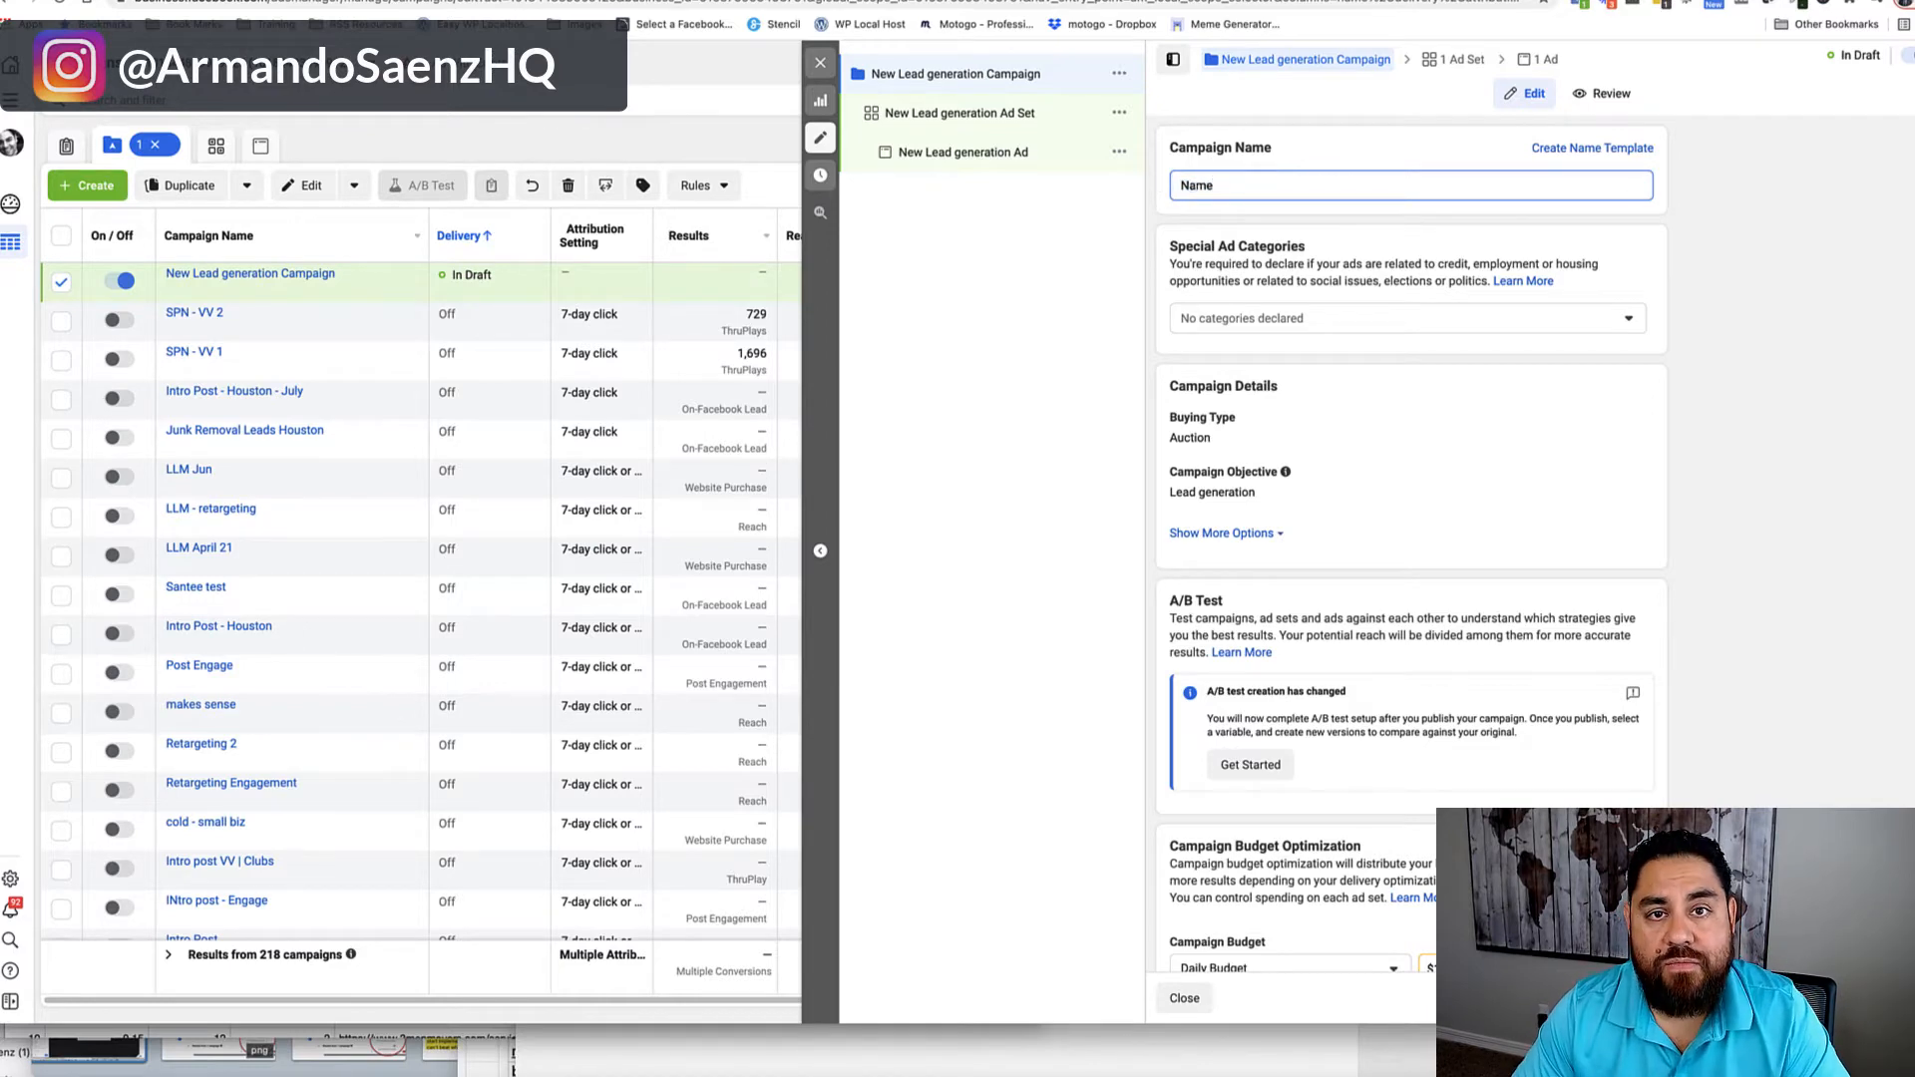
{"action": "scroll", "coordinate": [1371, 412], "scroll_direction": "down", "scroll_amount": 1}
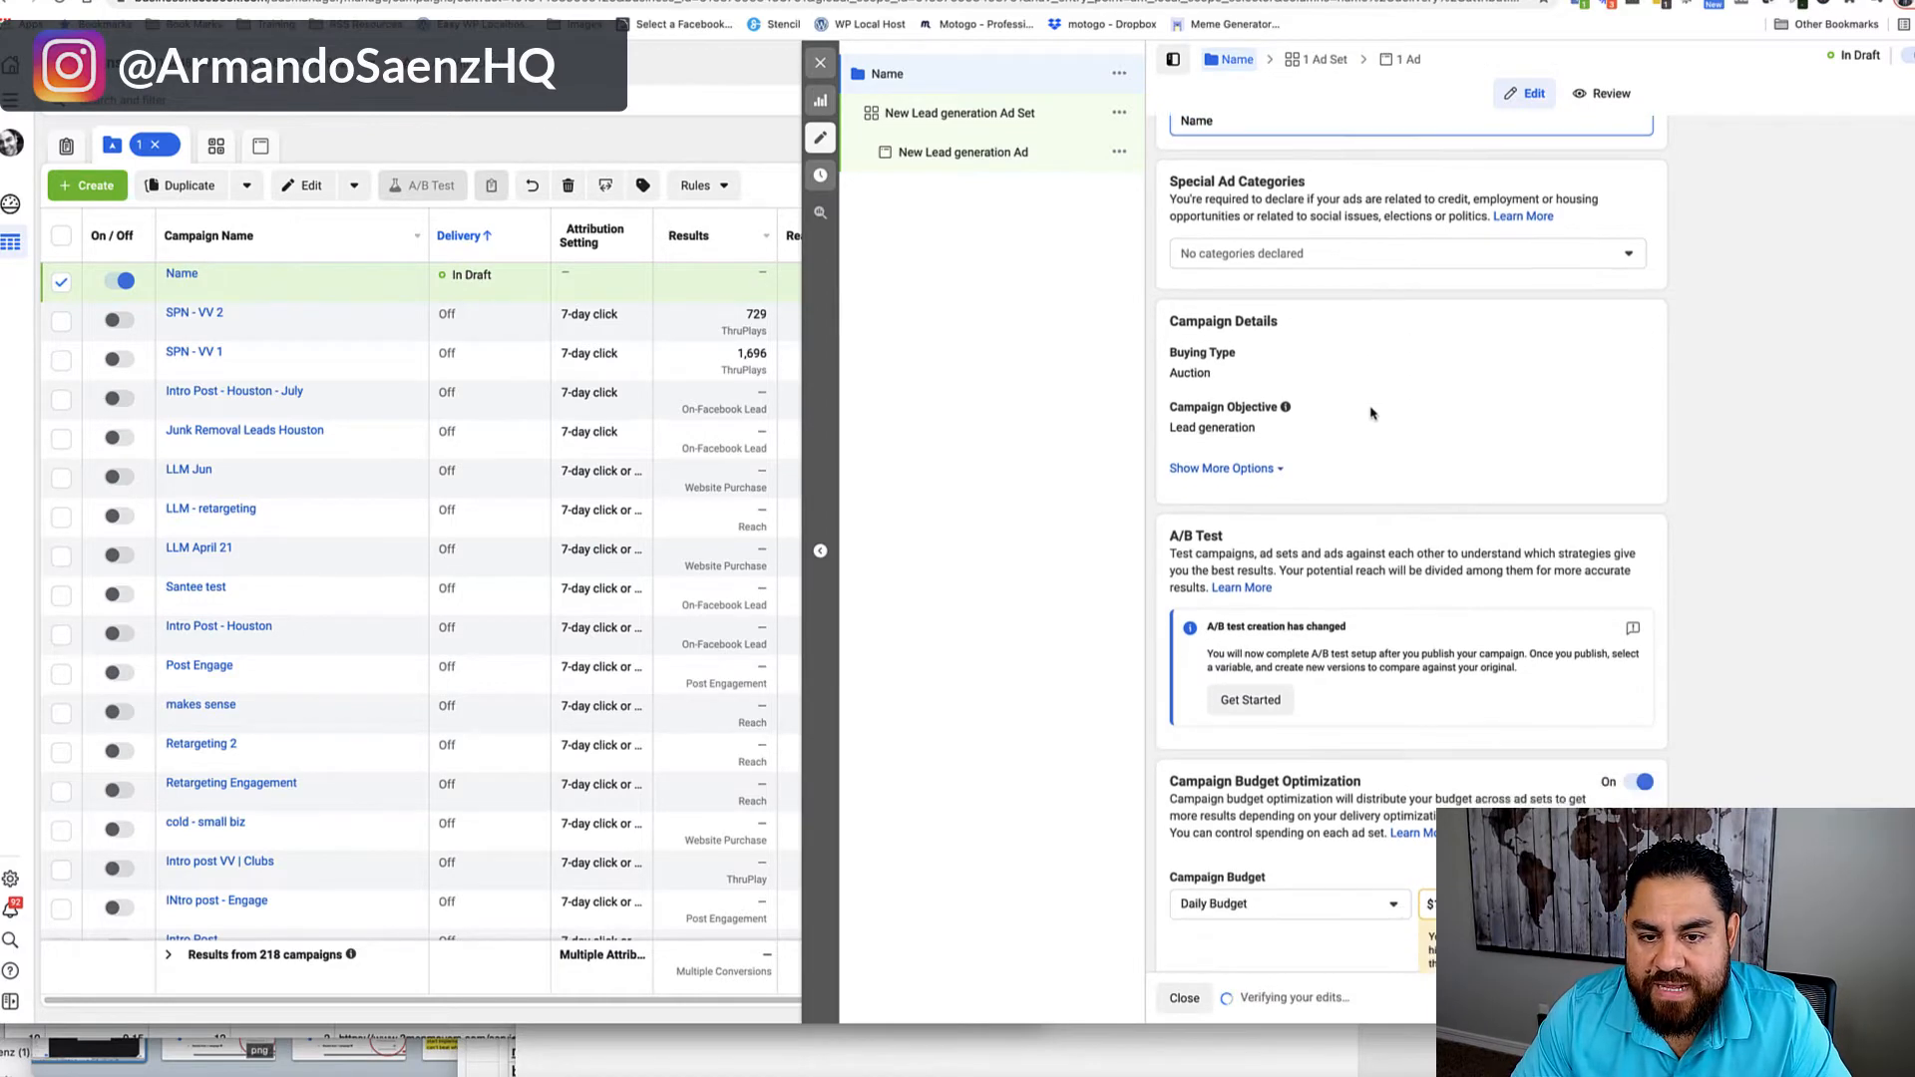
{"action": "scroll", "coordinate": [1370, 413], "scroll_direction": "down", "scroll_amount": 1}
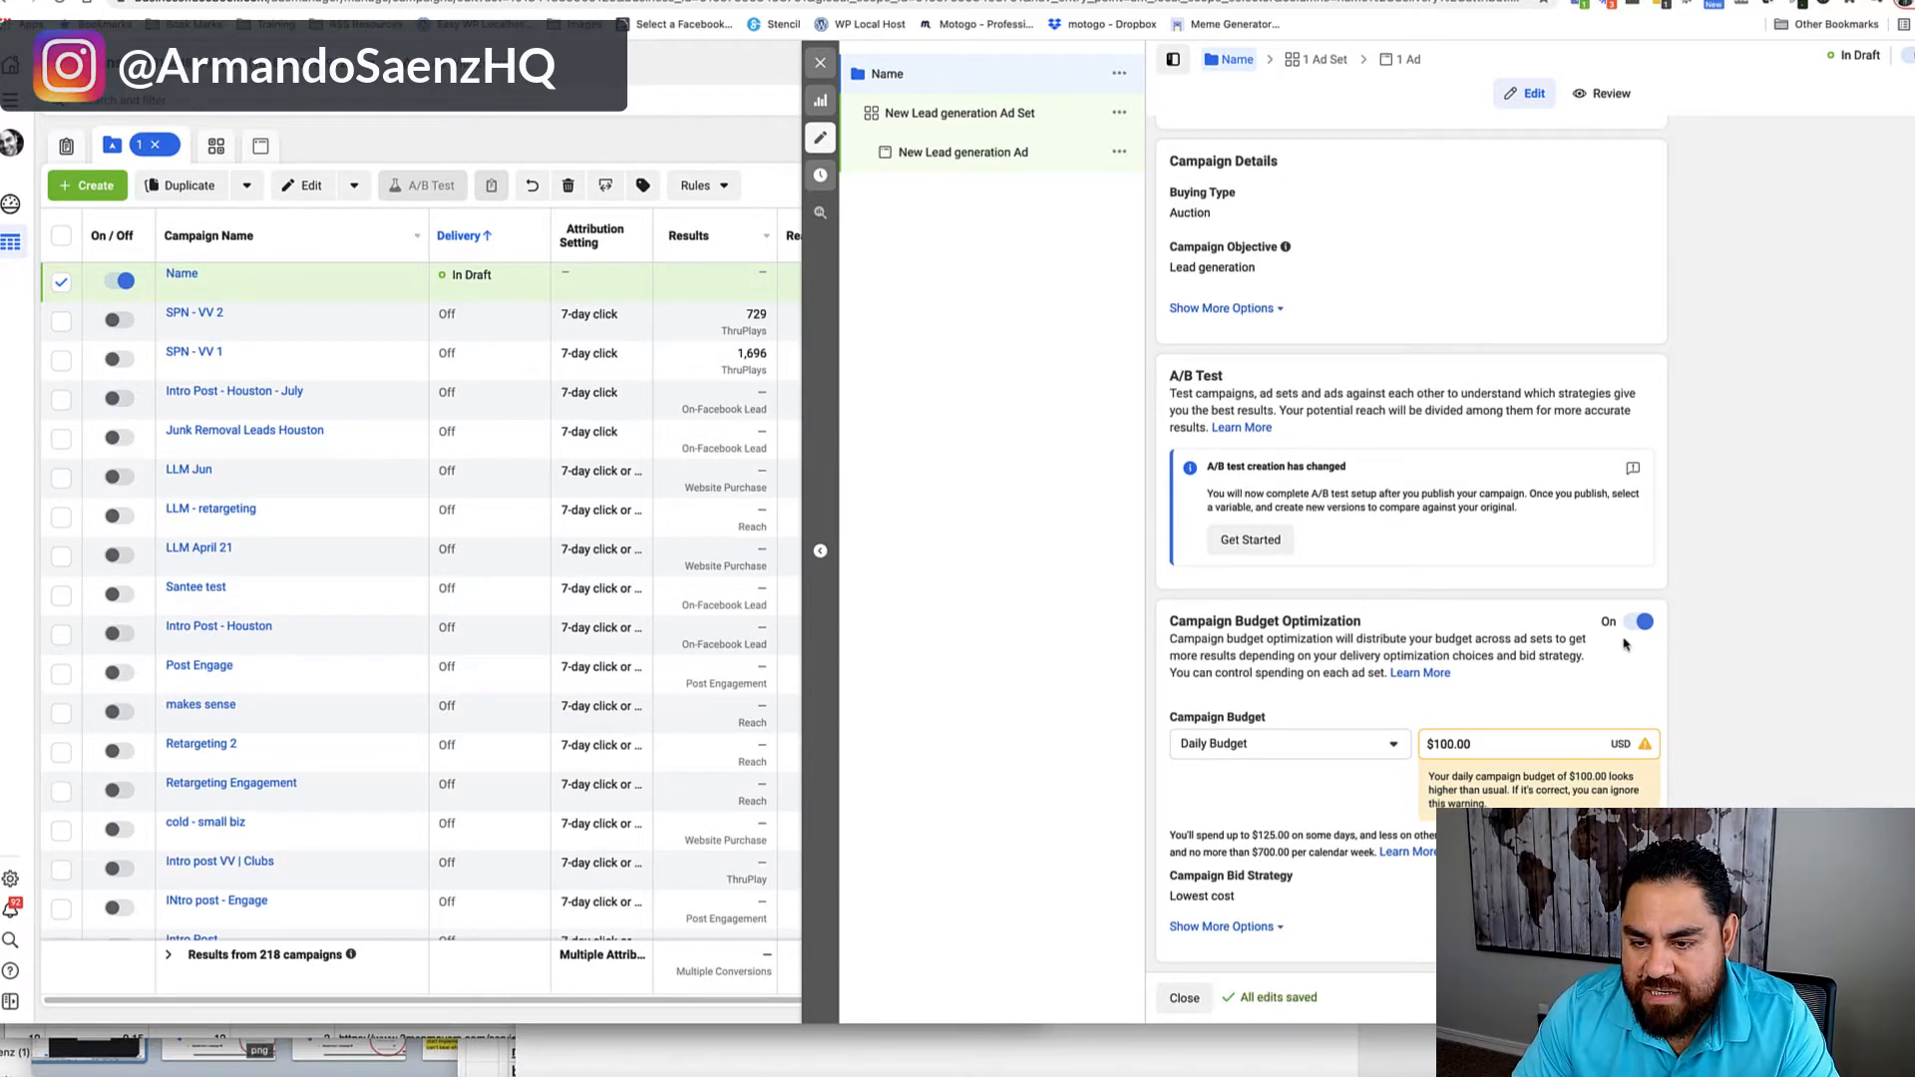
{"action": "left_click", "coordinate": [1637, 623]}
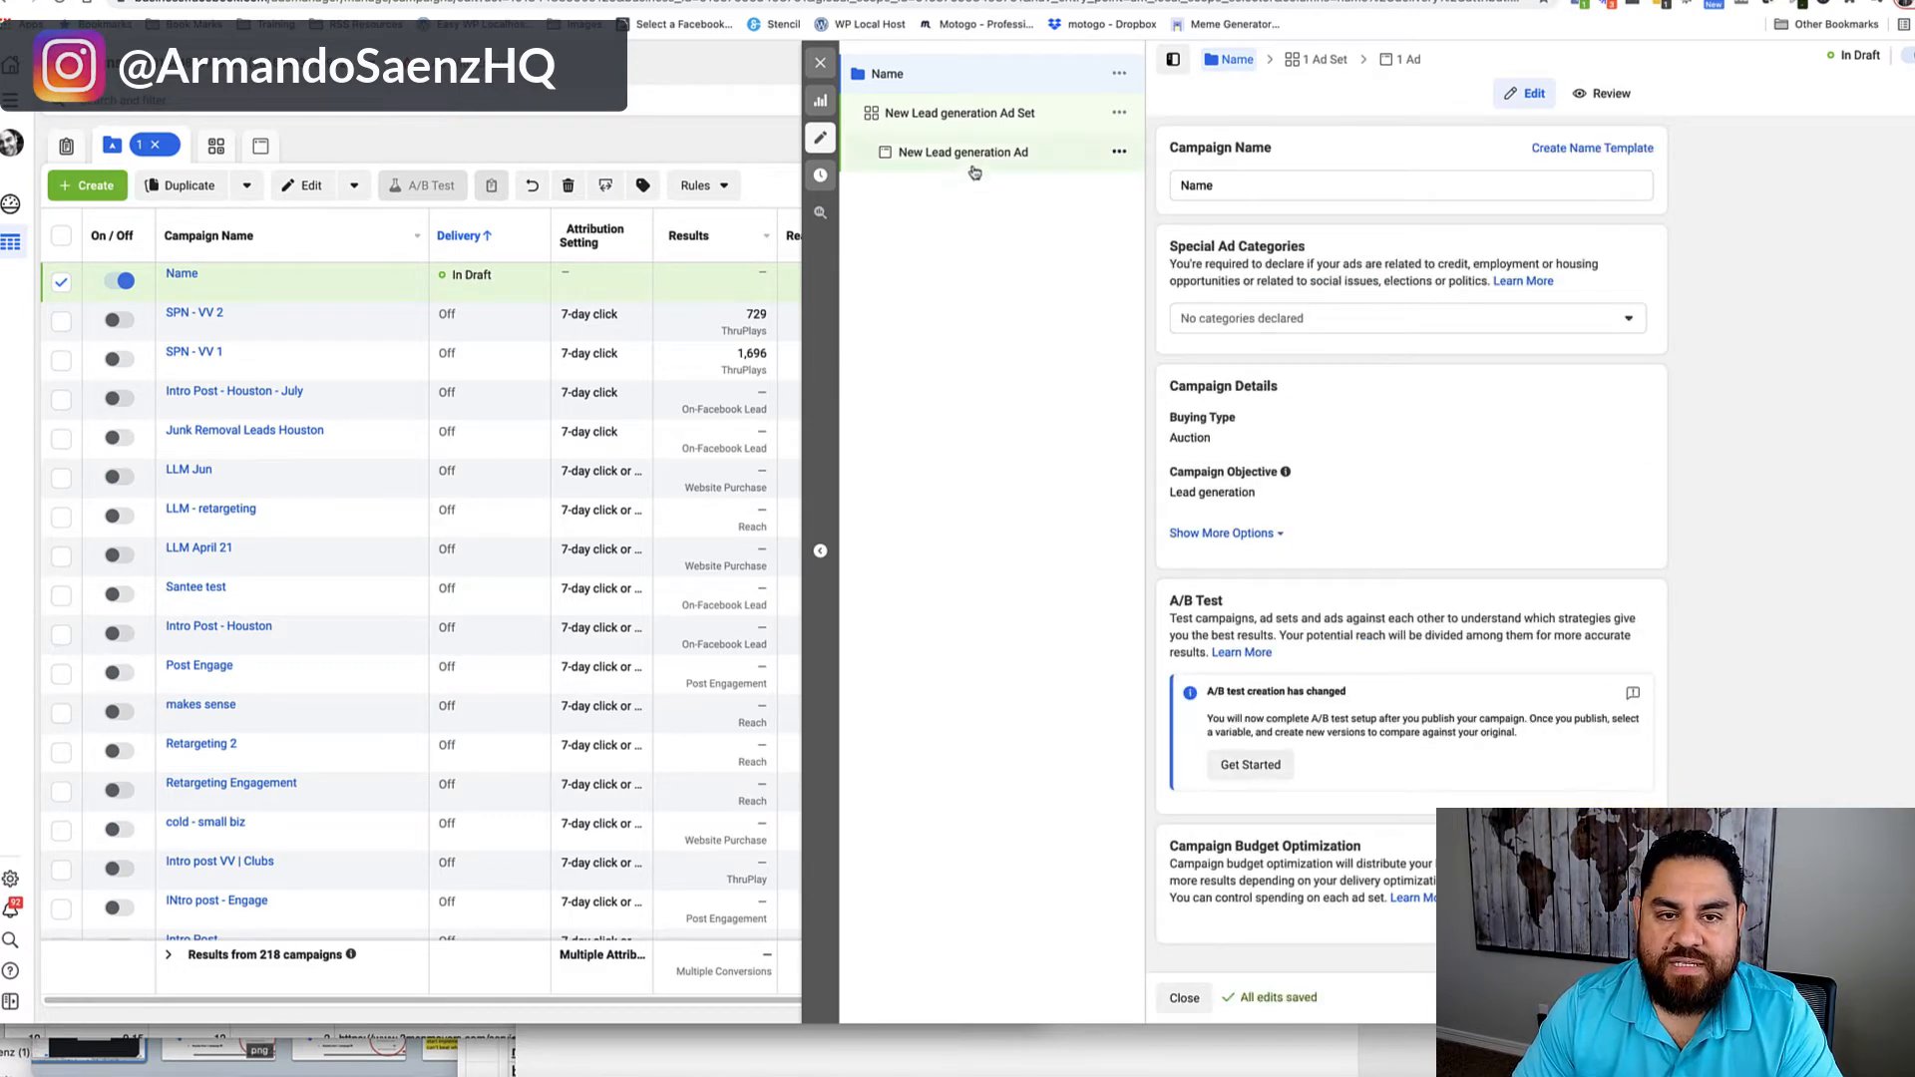
Rename the campaign's new ad set as "name that makeas sense".
{"action": "left_click", "coordinate": [928, 117]}
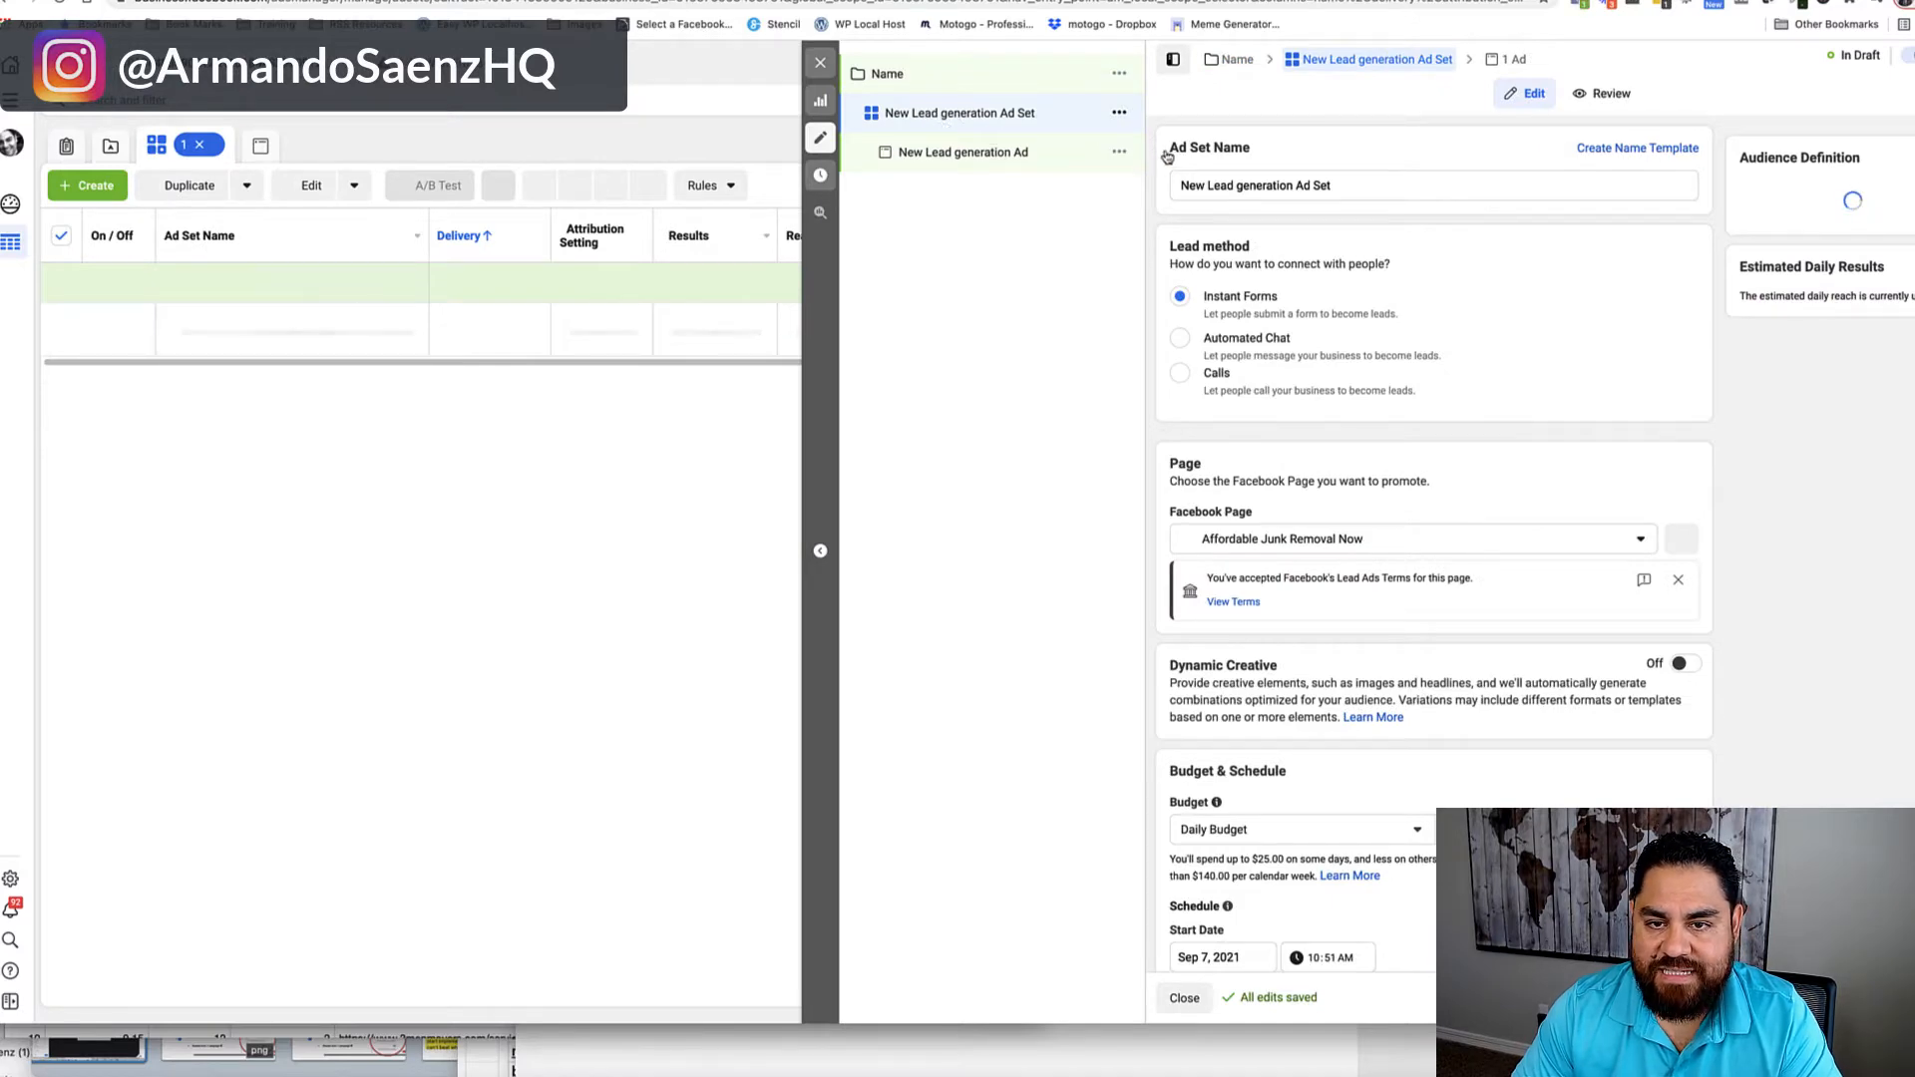
{"action": "left_click_drag", "start_coordinate": [1337, 190], "coordinate": [1169, 185]}
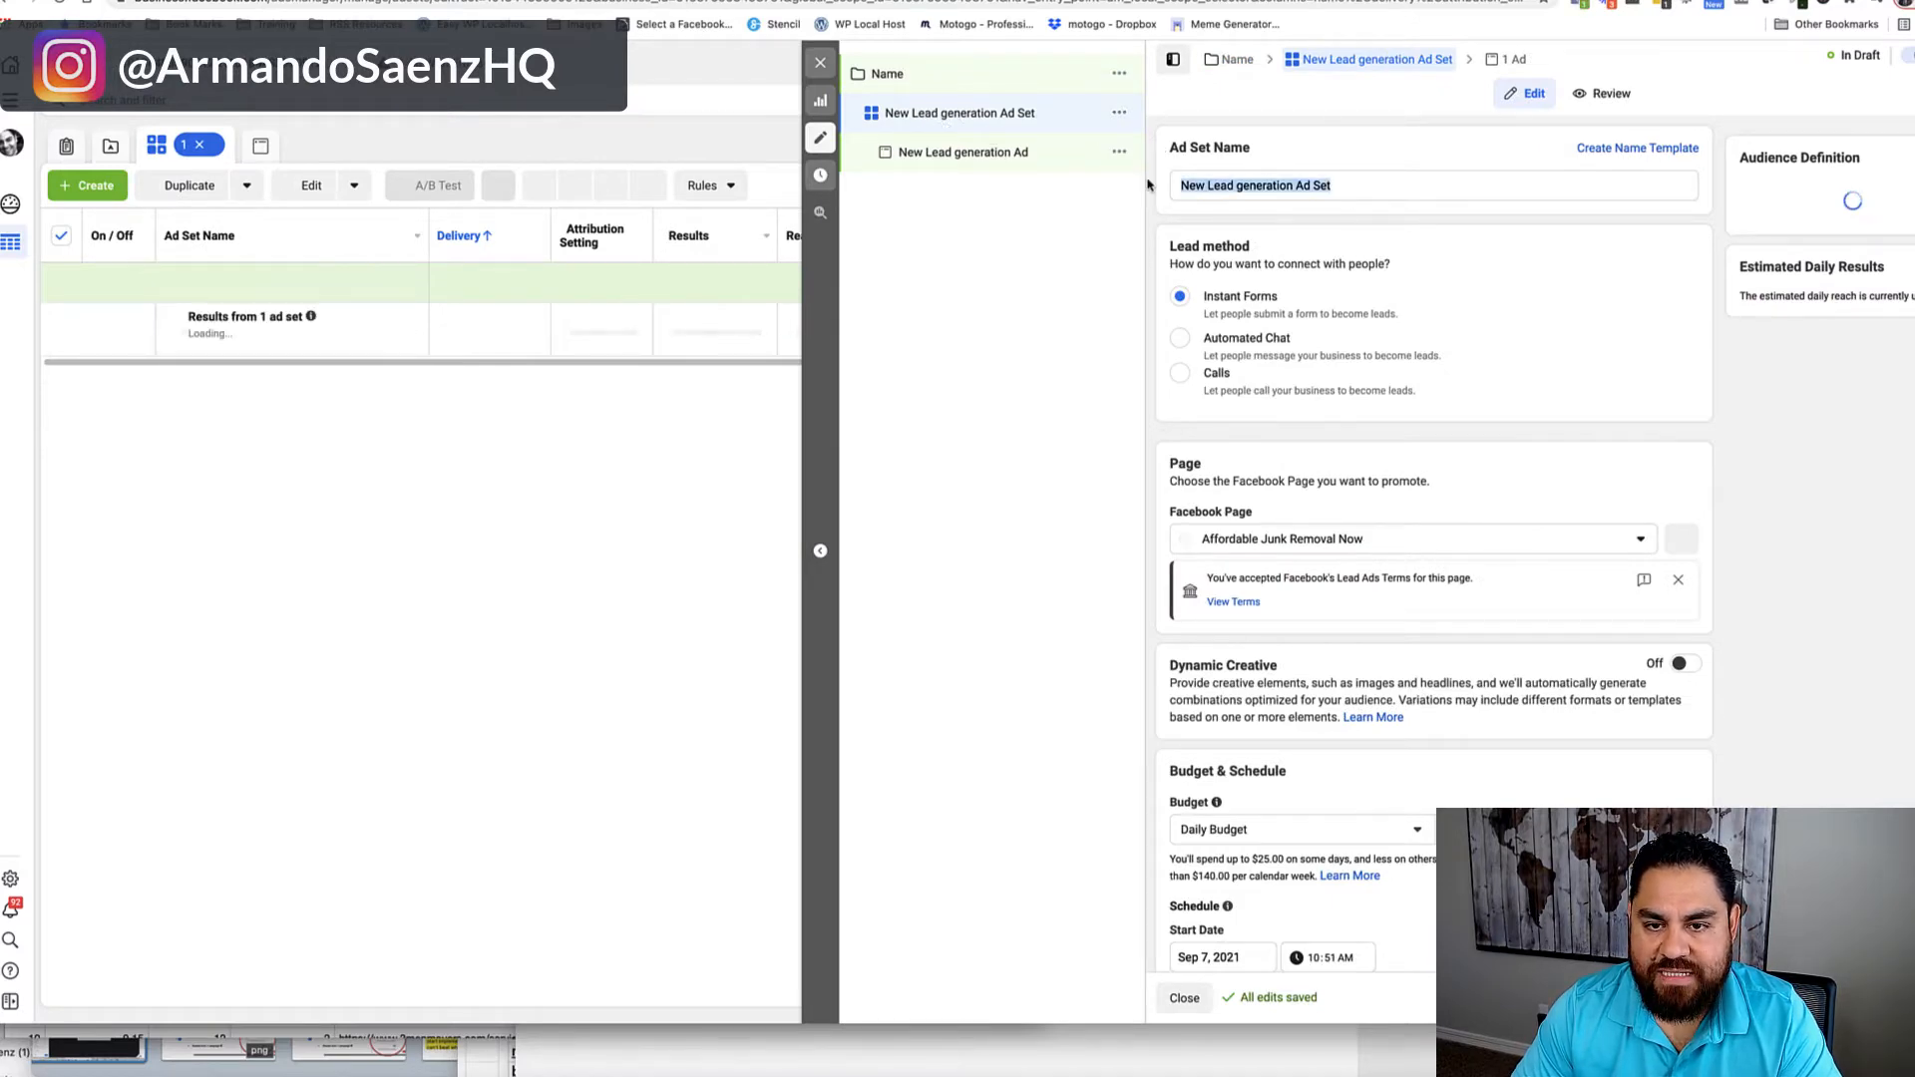
{"action": "type", "text": "name"}
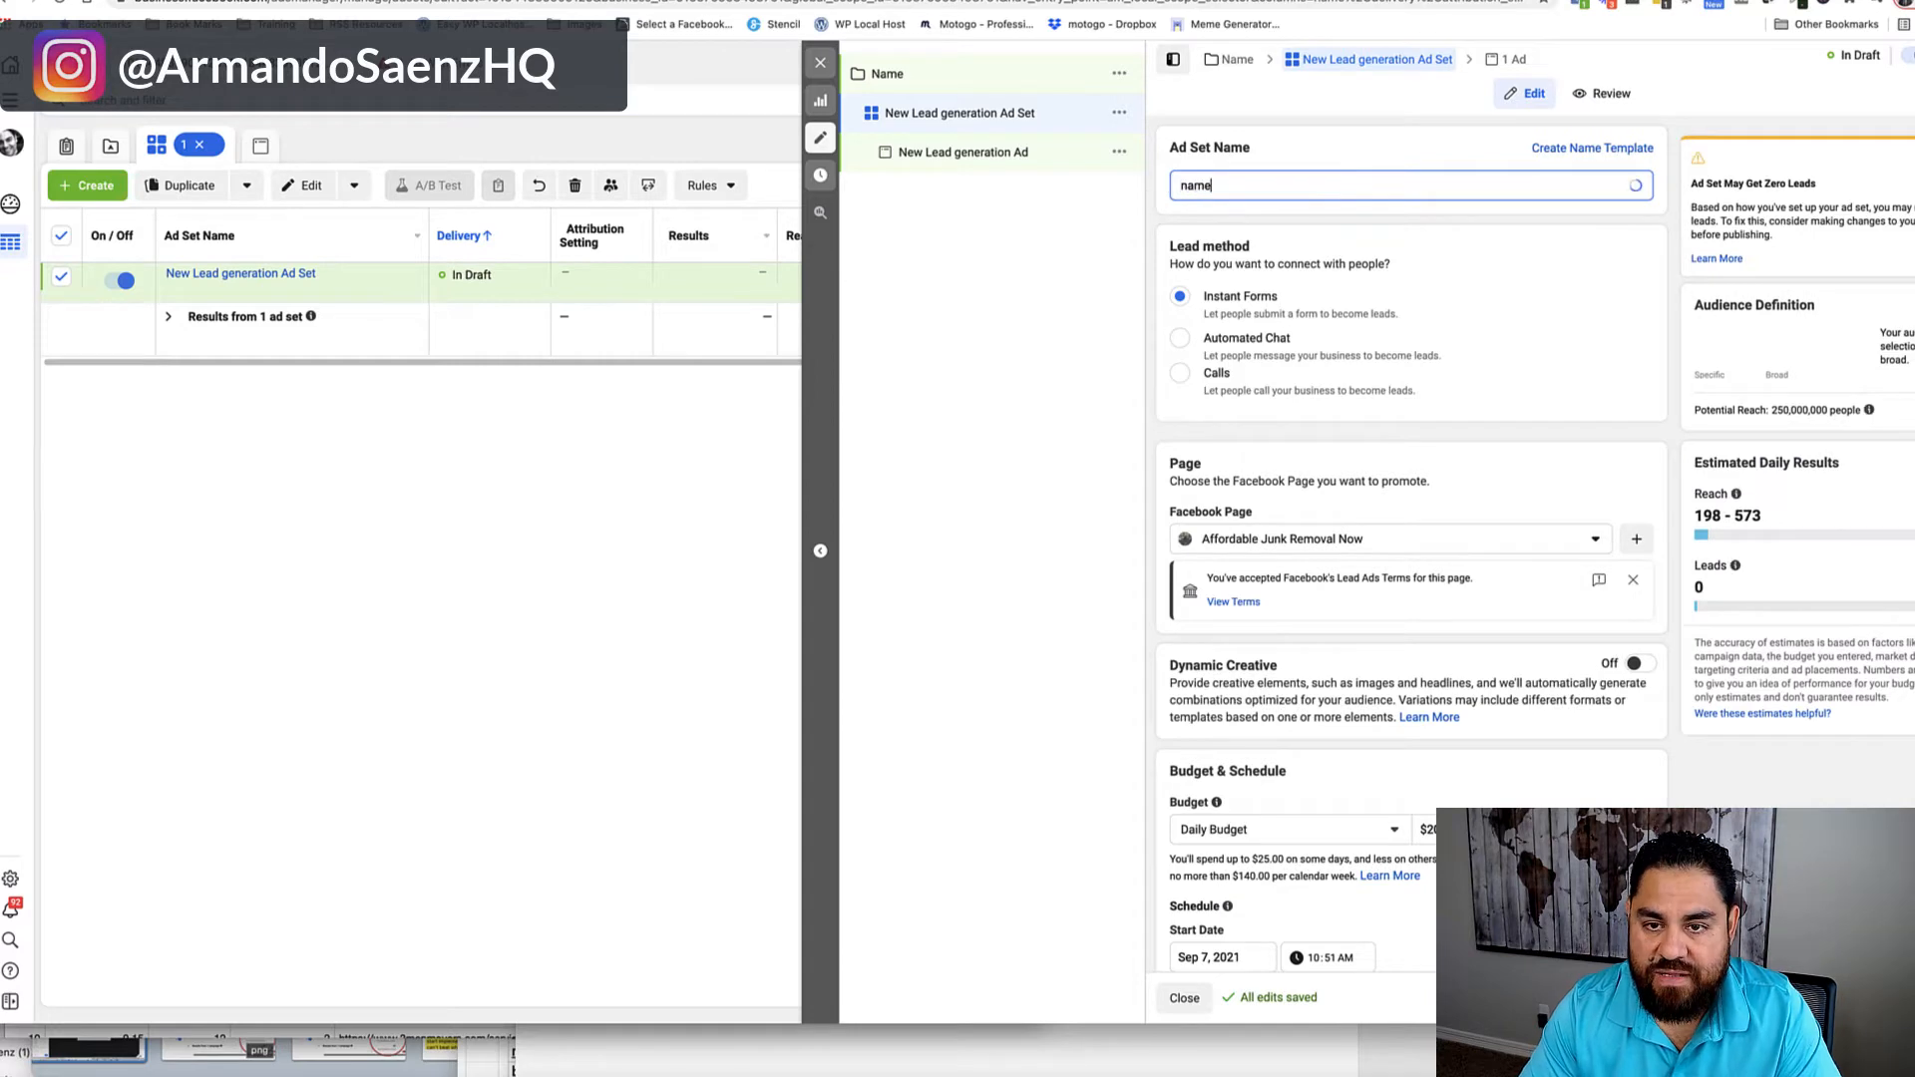
{"action": "type", "text": " that "}
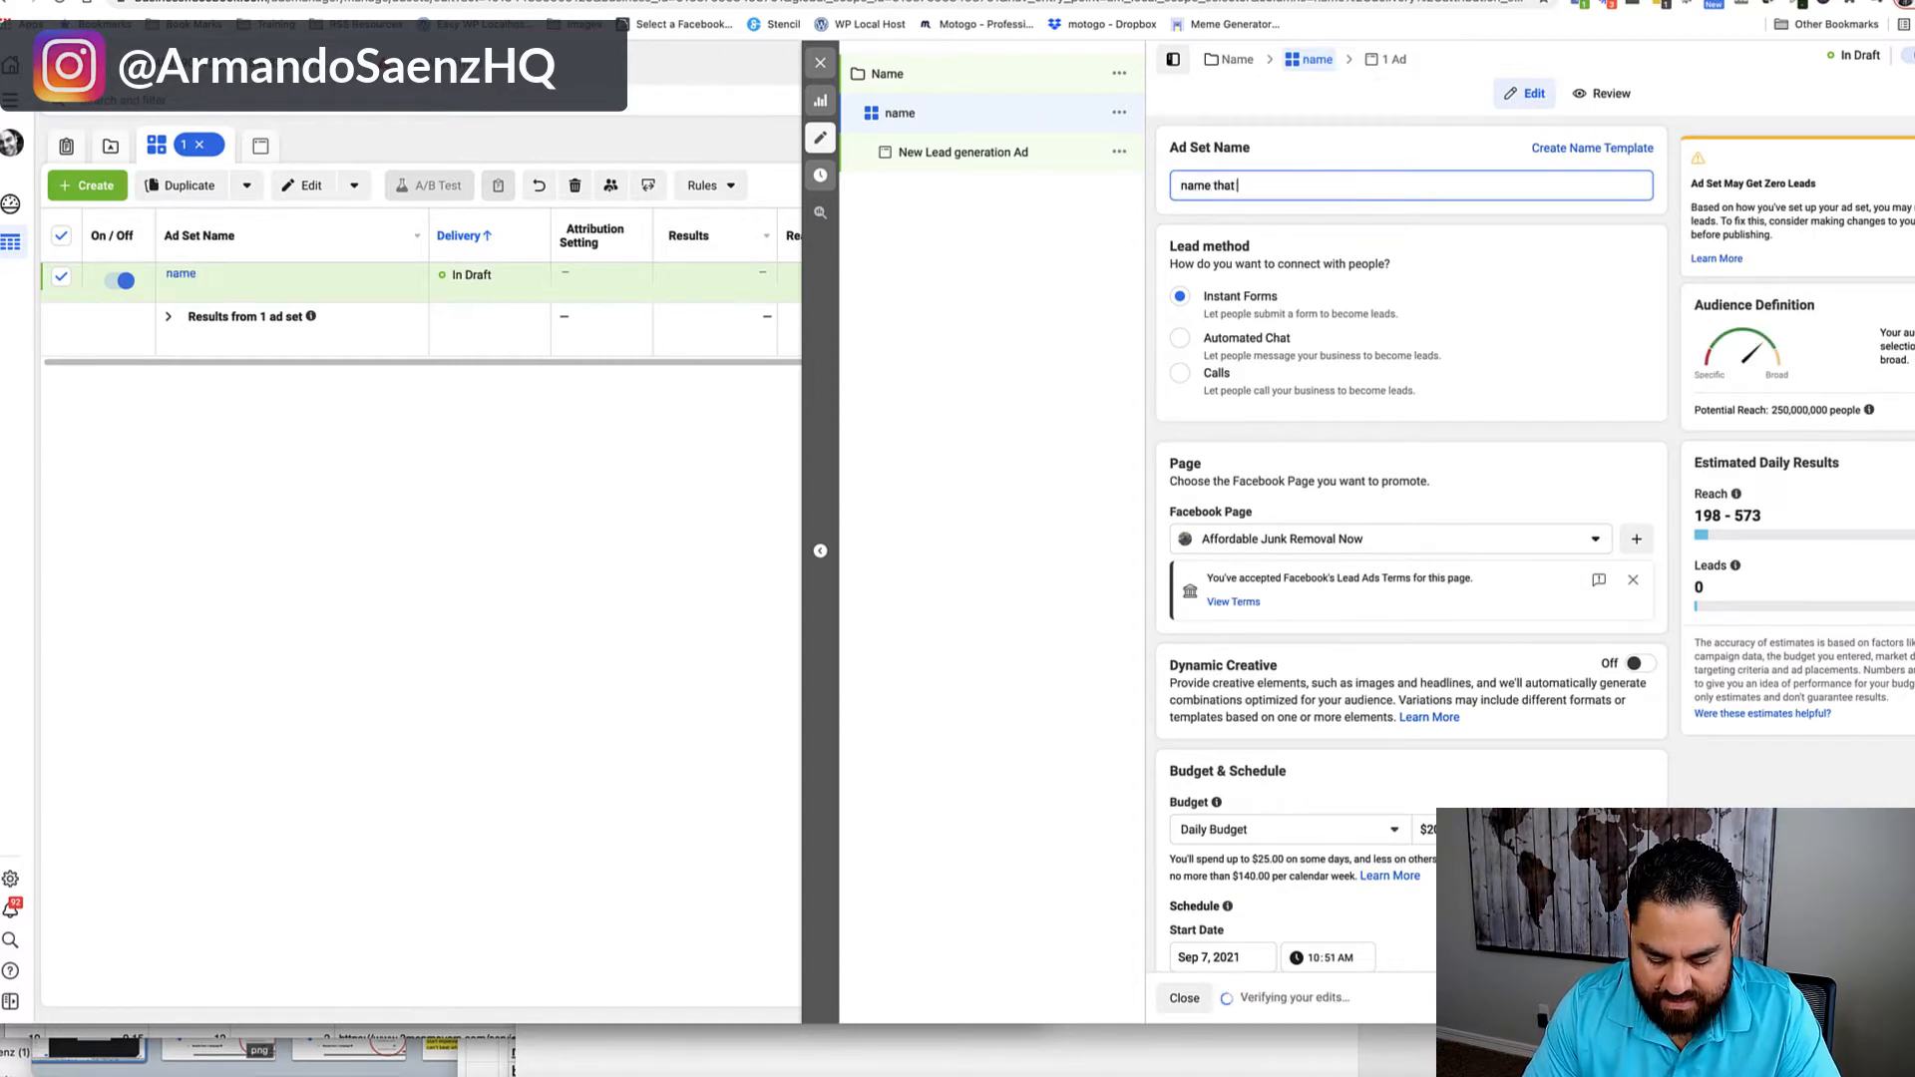
{"action": "type", "text": "makeas sense"}
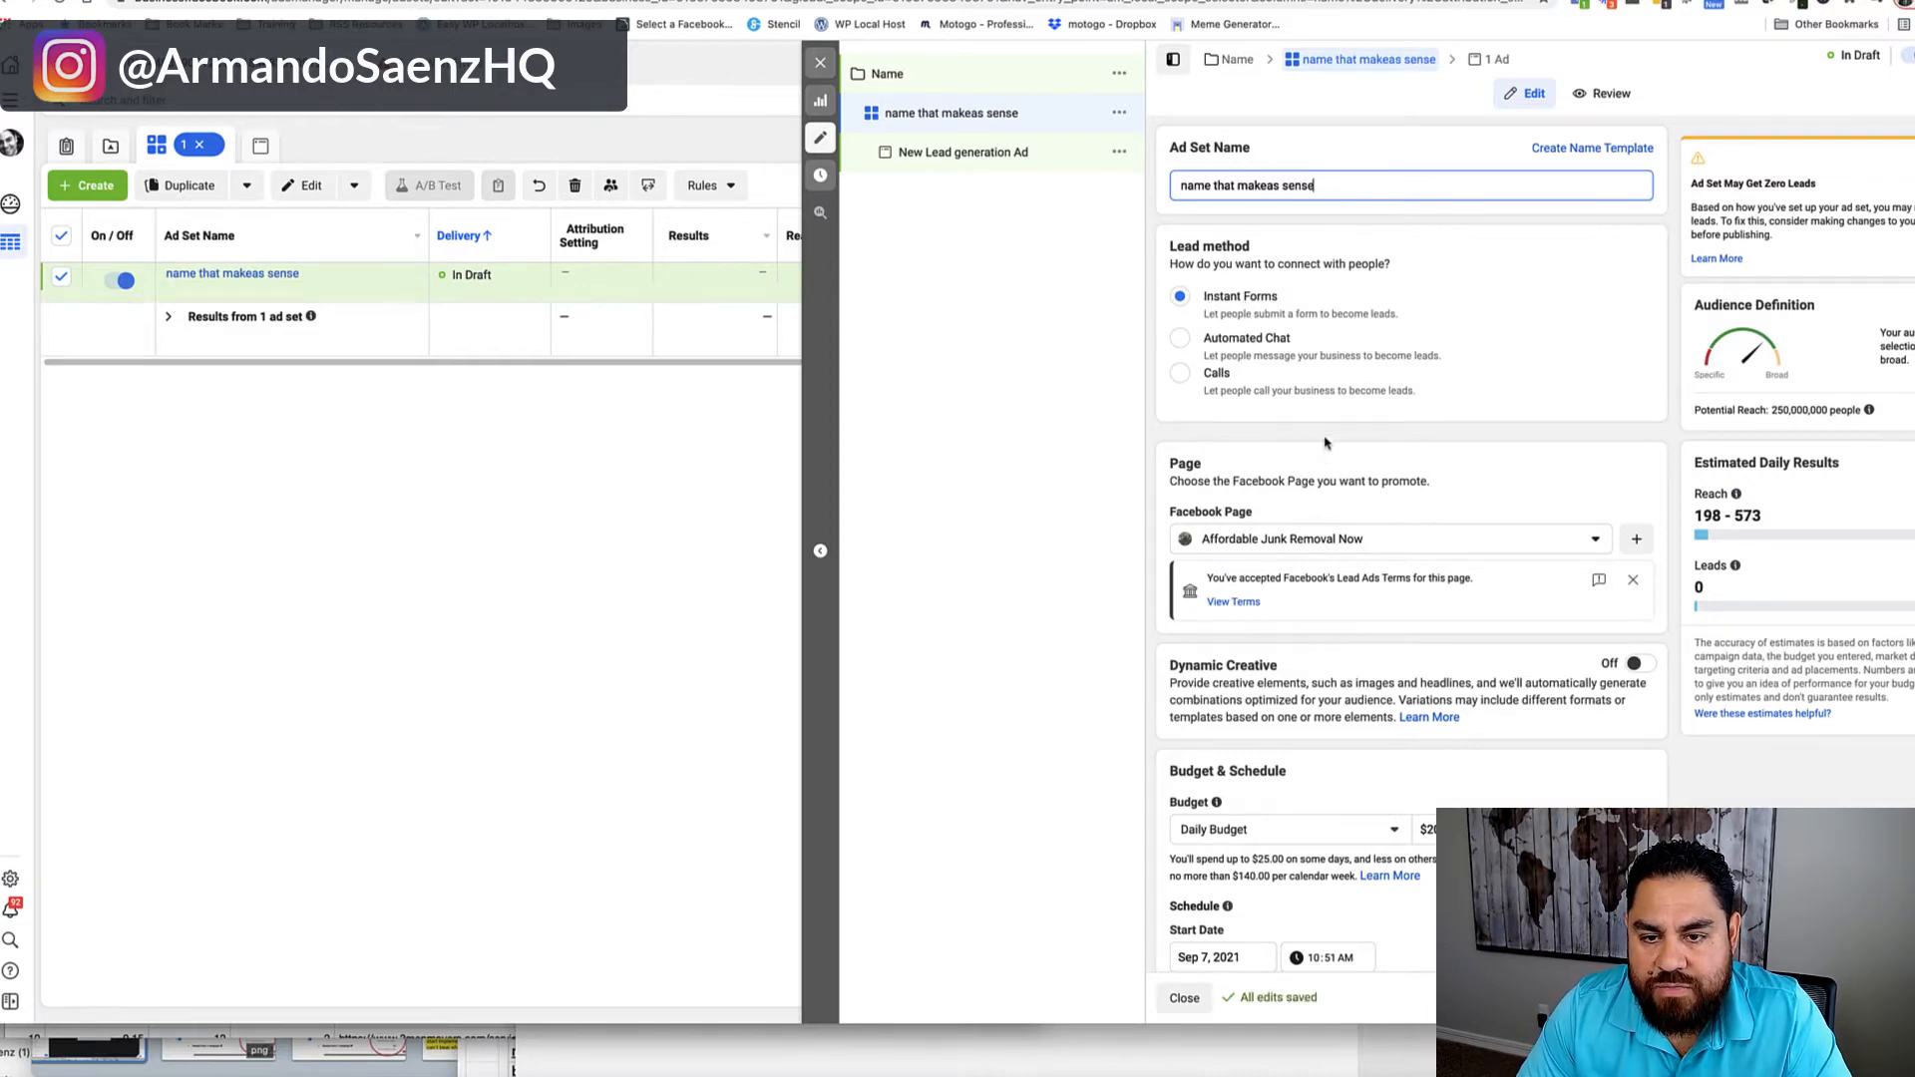
Review the ad set's available Facebook Pages, its budget and schedule, and its audience settings.
{"action": "scroll", "coordinate": [1327, 439], "scroll_direction": "down", "scroll_amount": 1}
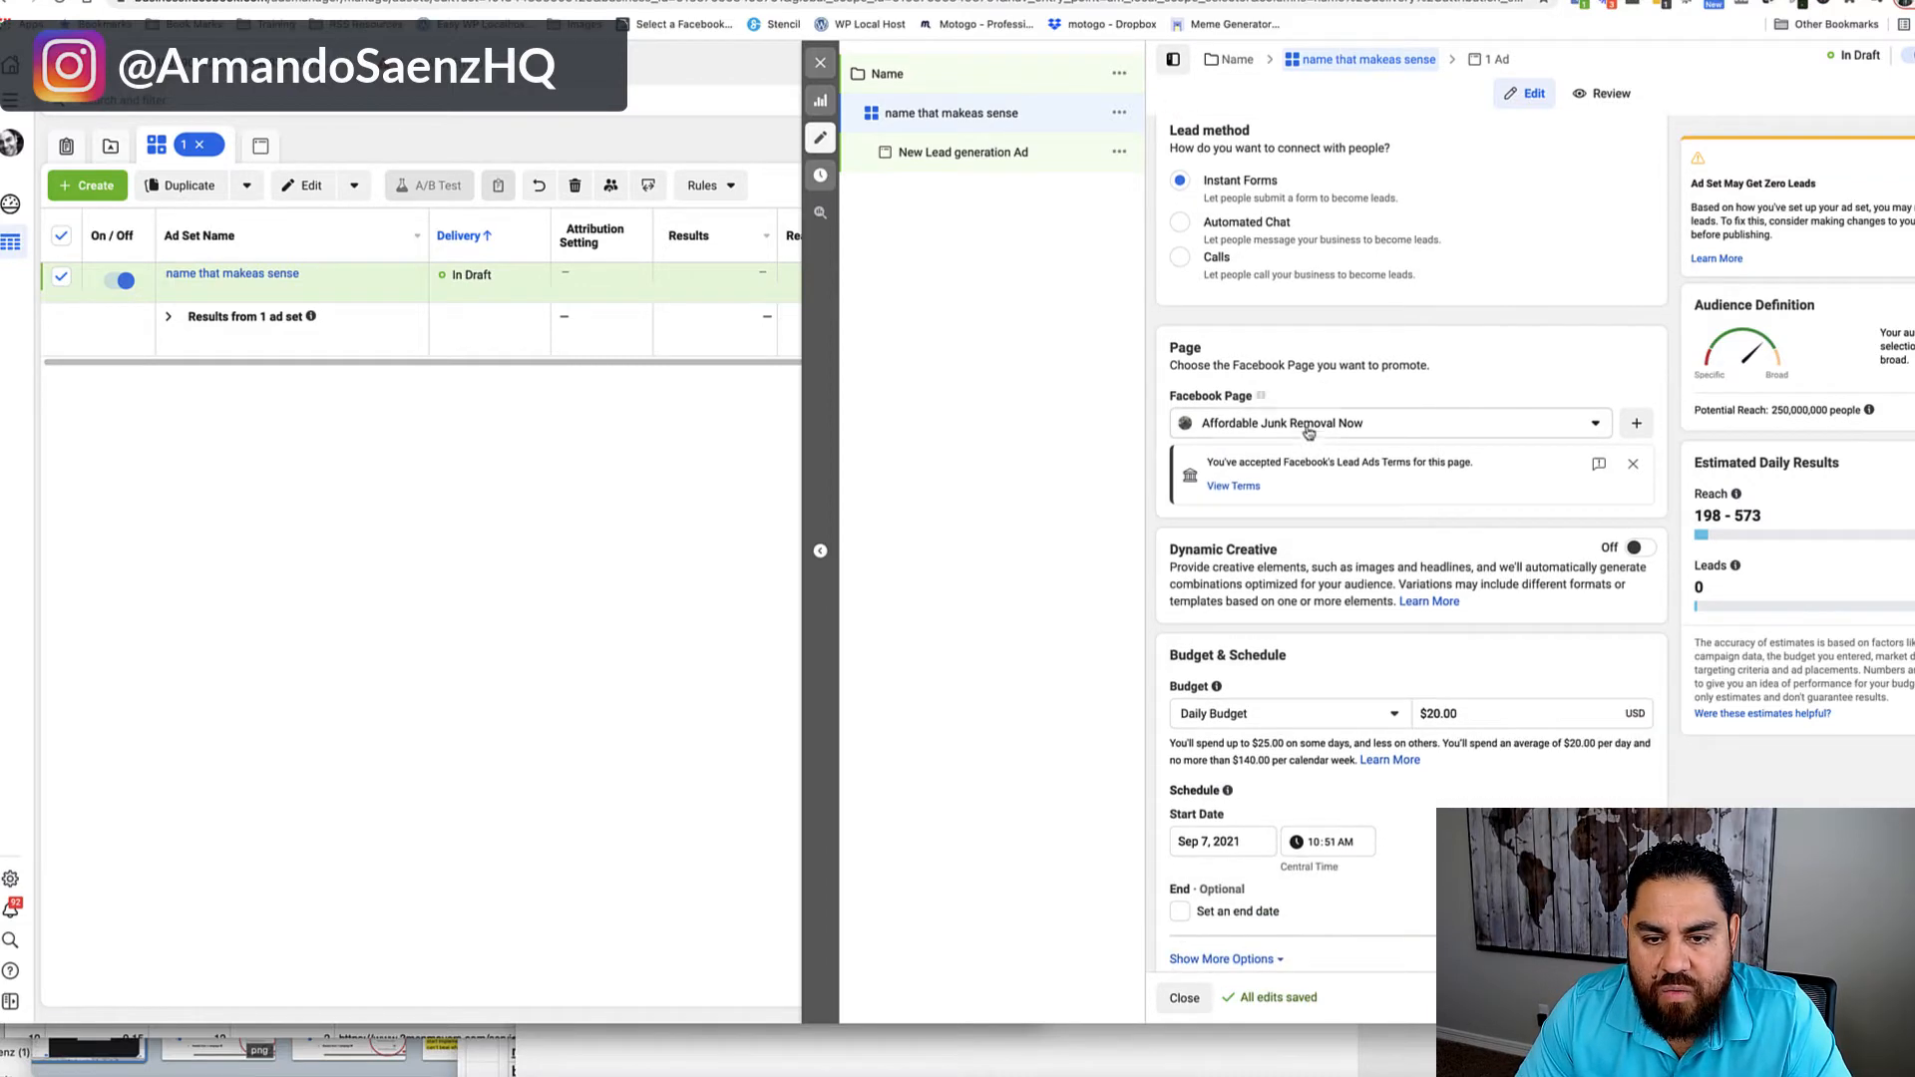
{"action": "left_click", "coordinate": [1595, 430]}
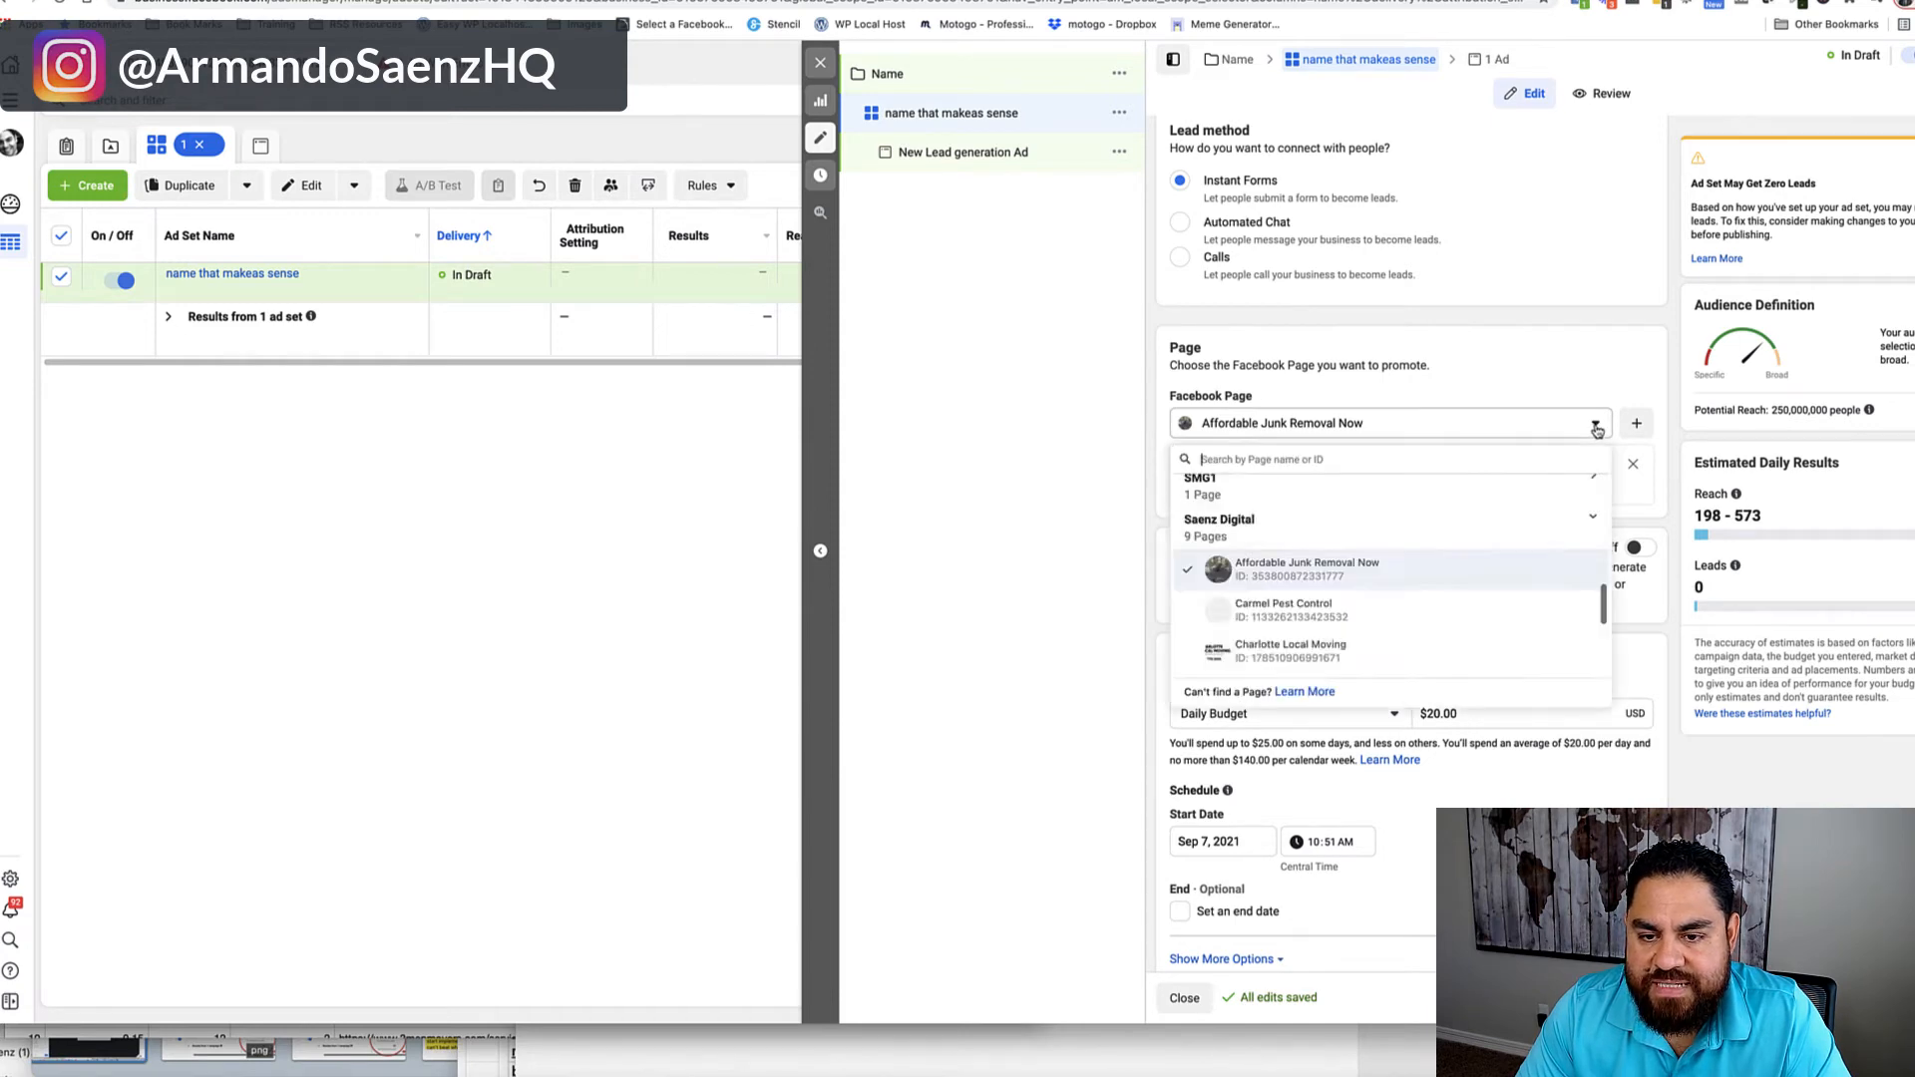
{"action": "left_click", "coordinate": [1436, 394]}
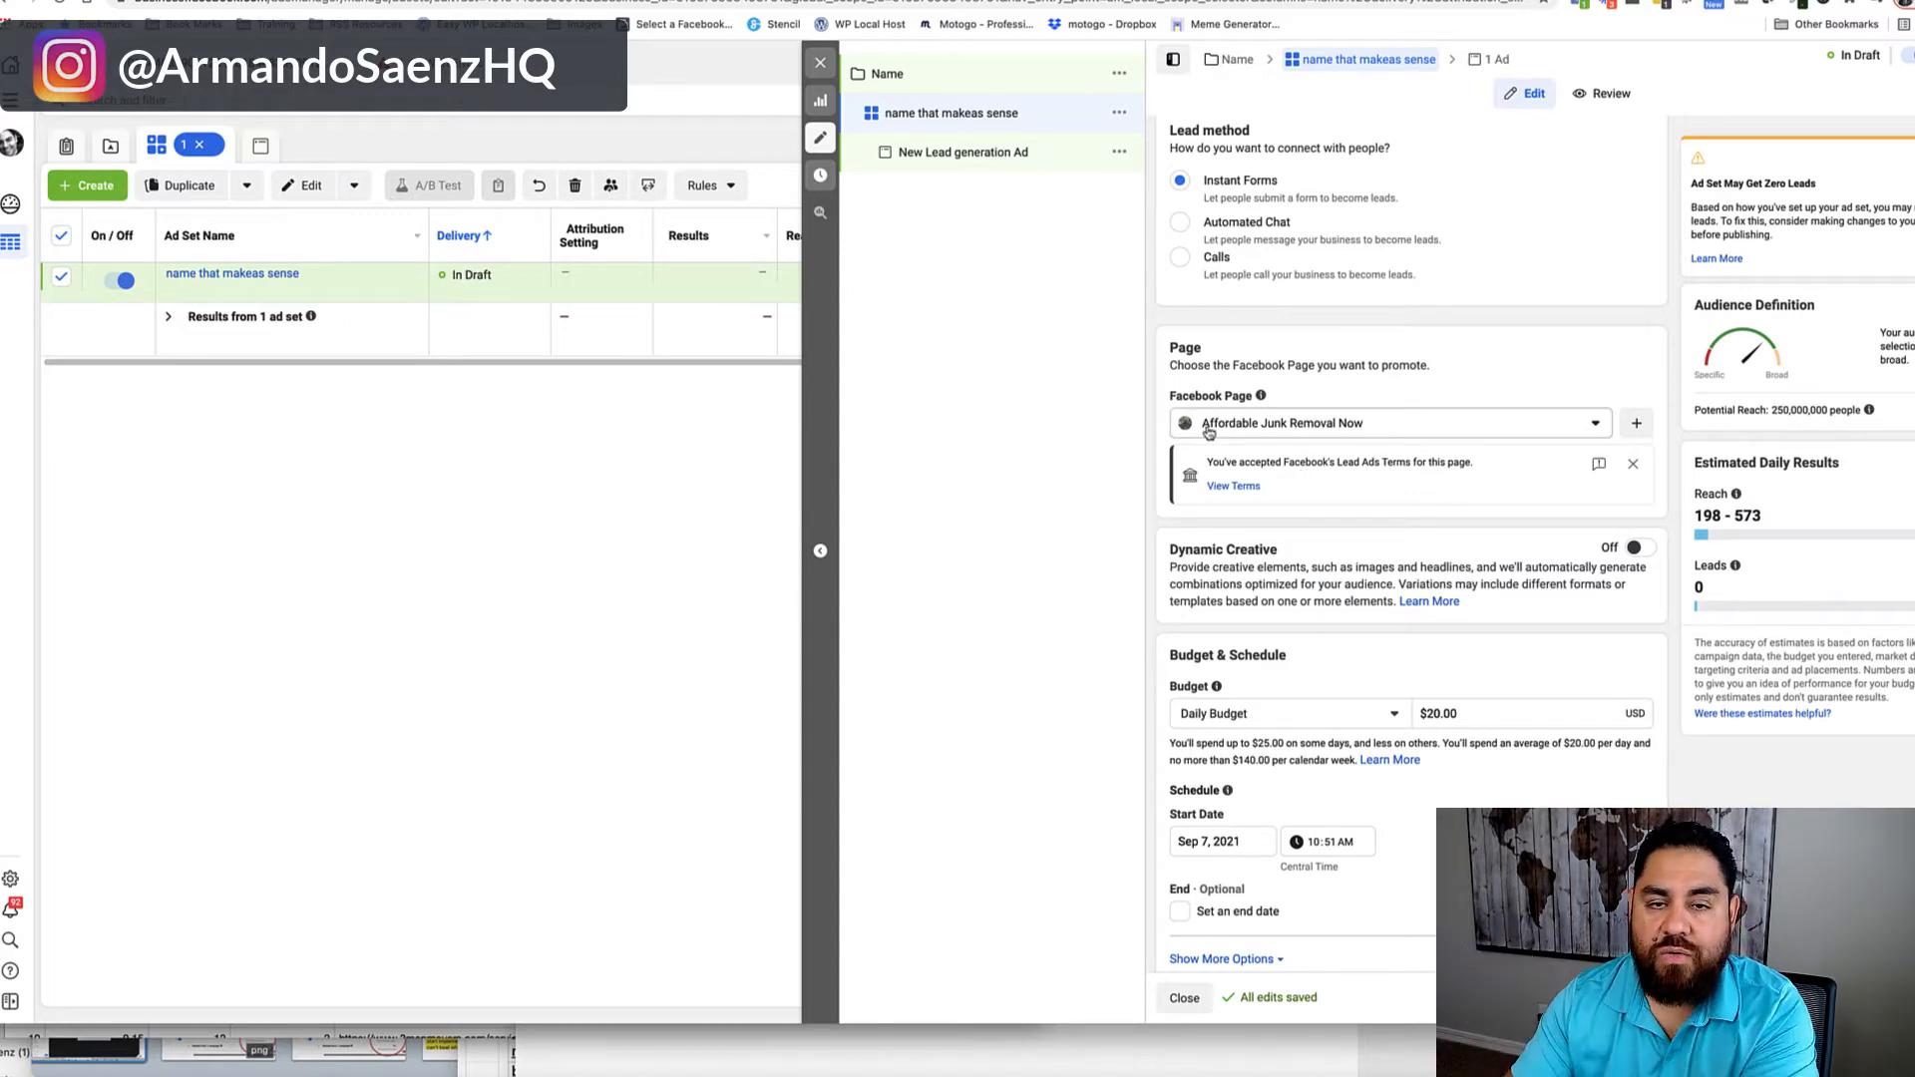
{"action": "scroll", "coordinate": [1401, 581], "scroll_direction": "down", "scroll_amount": 5}
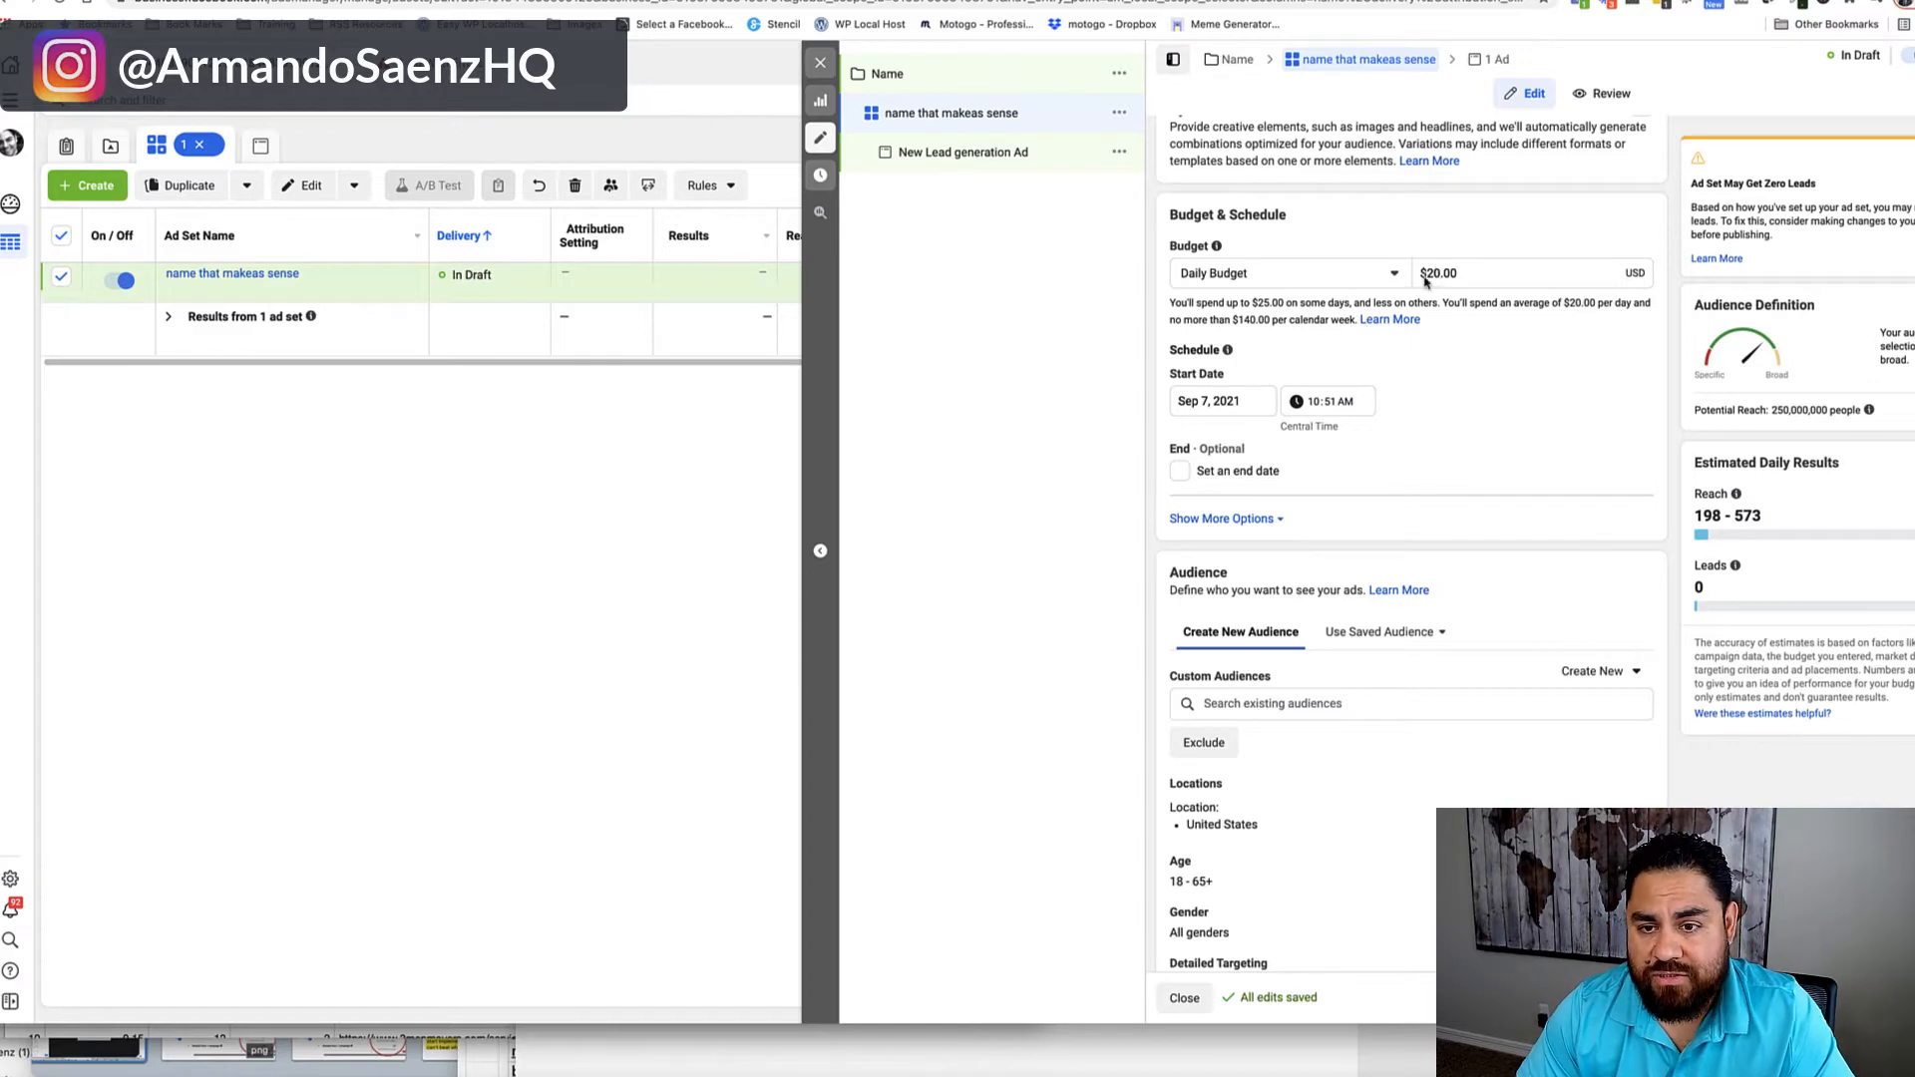
{"action": "scroll", "coordinate": [1433, 270], "scroll_direction": "down", "scroll_amount": 3}
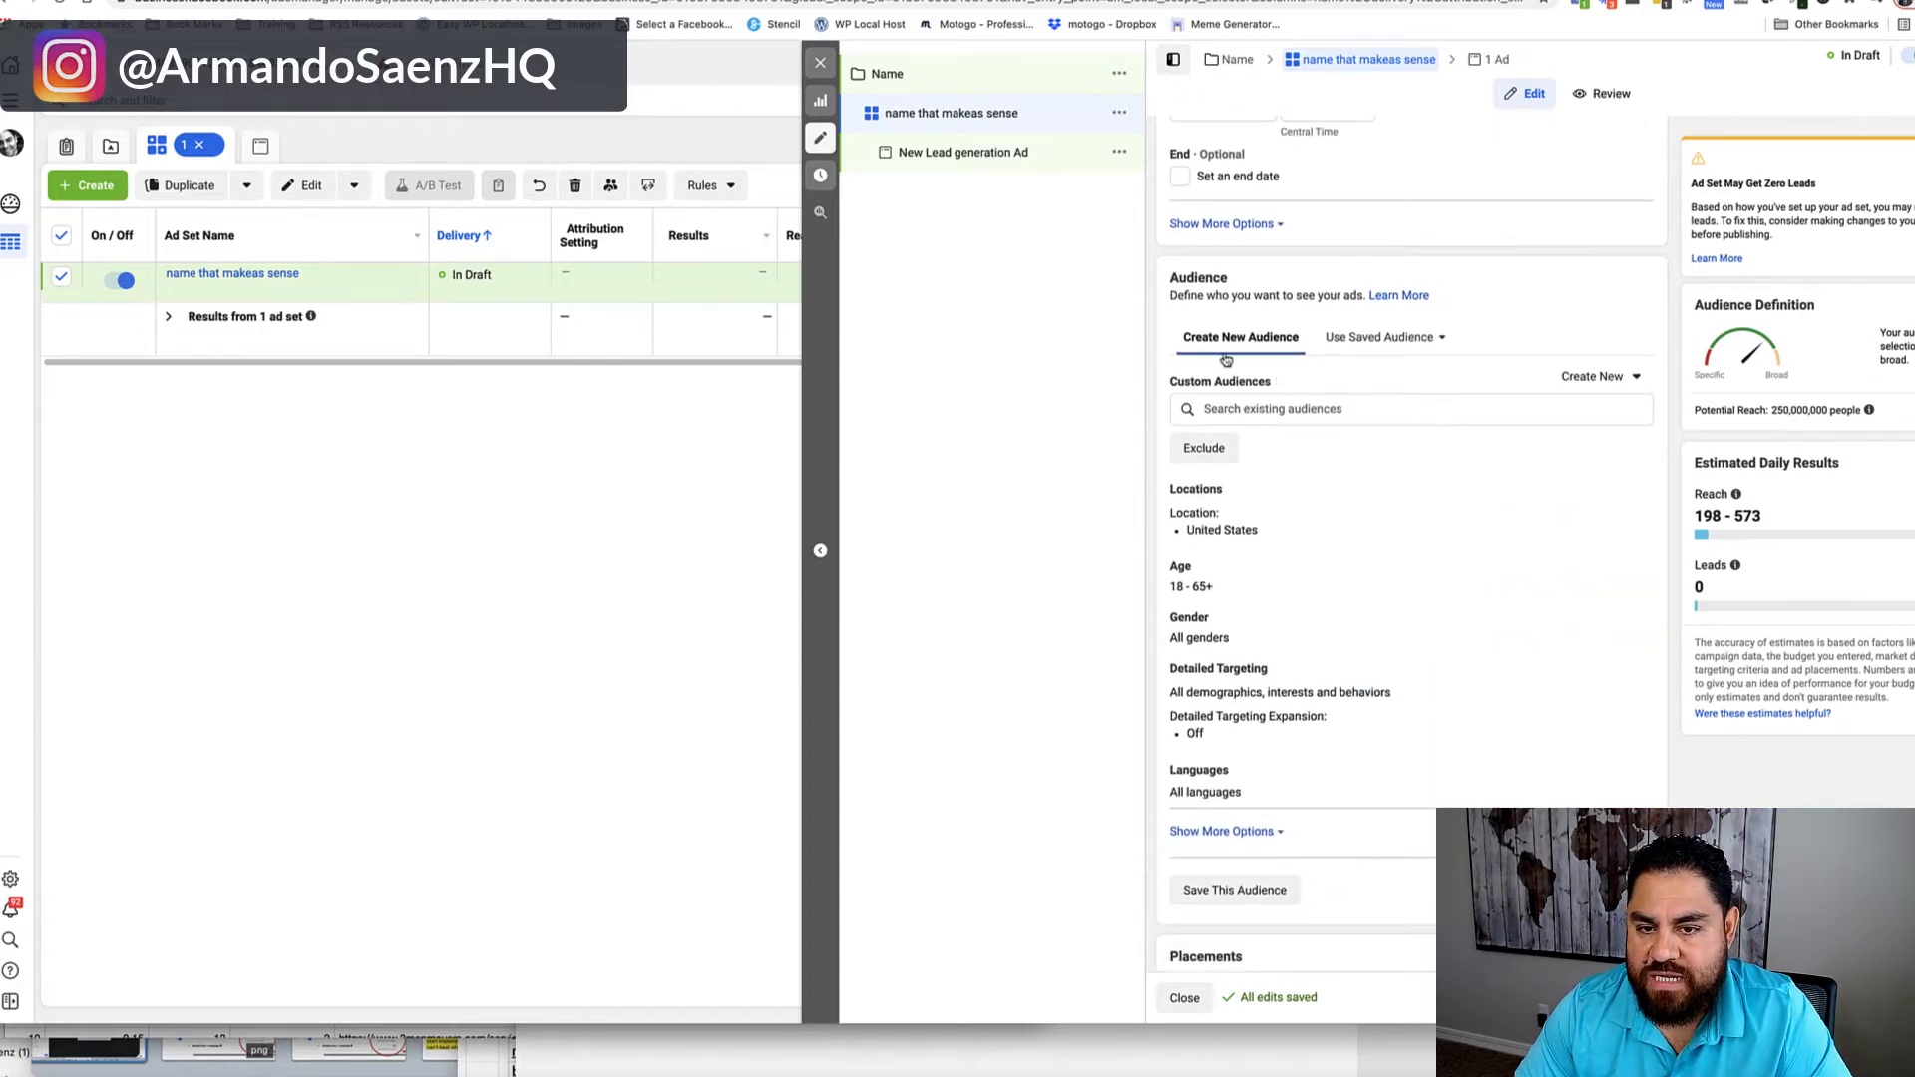
{"action": "mouse_move", "coordinate": [1278, 385]}
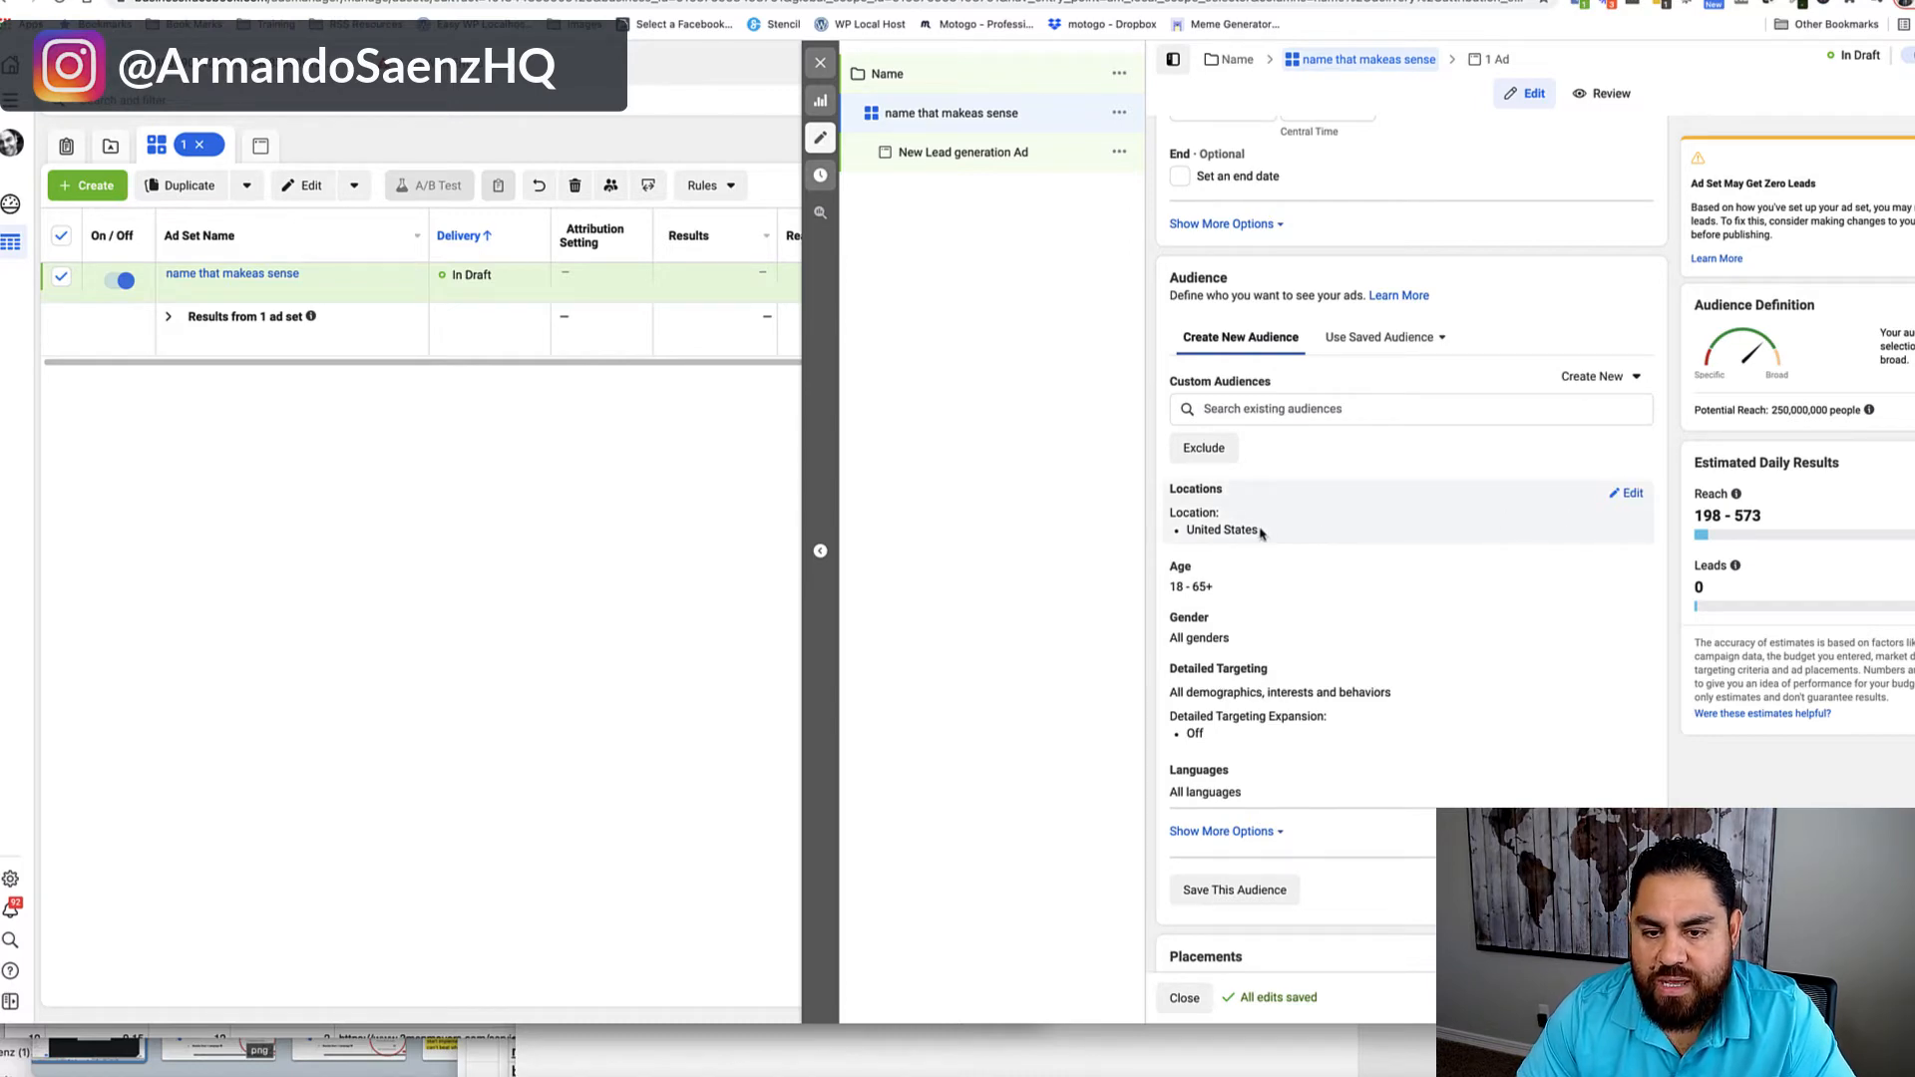
Change the ad set's audience location from the whole country to ZIP code 77479, Sugar Land, Texas.
{"action": "left_click", "coordinate": [1625, 495]}
{"action": "left_click", "coordinate": [1351, 633]}
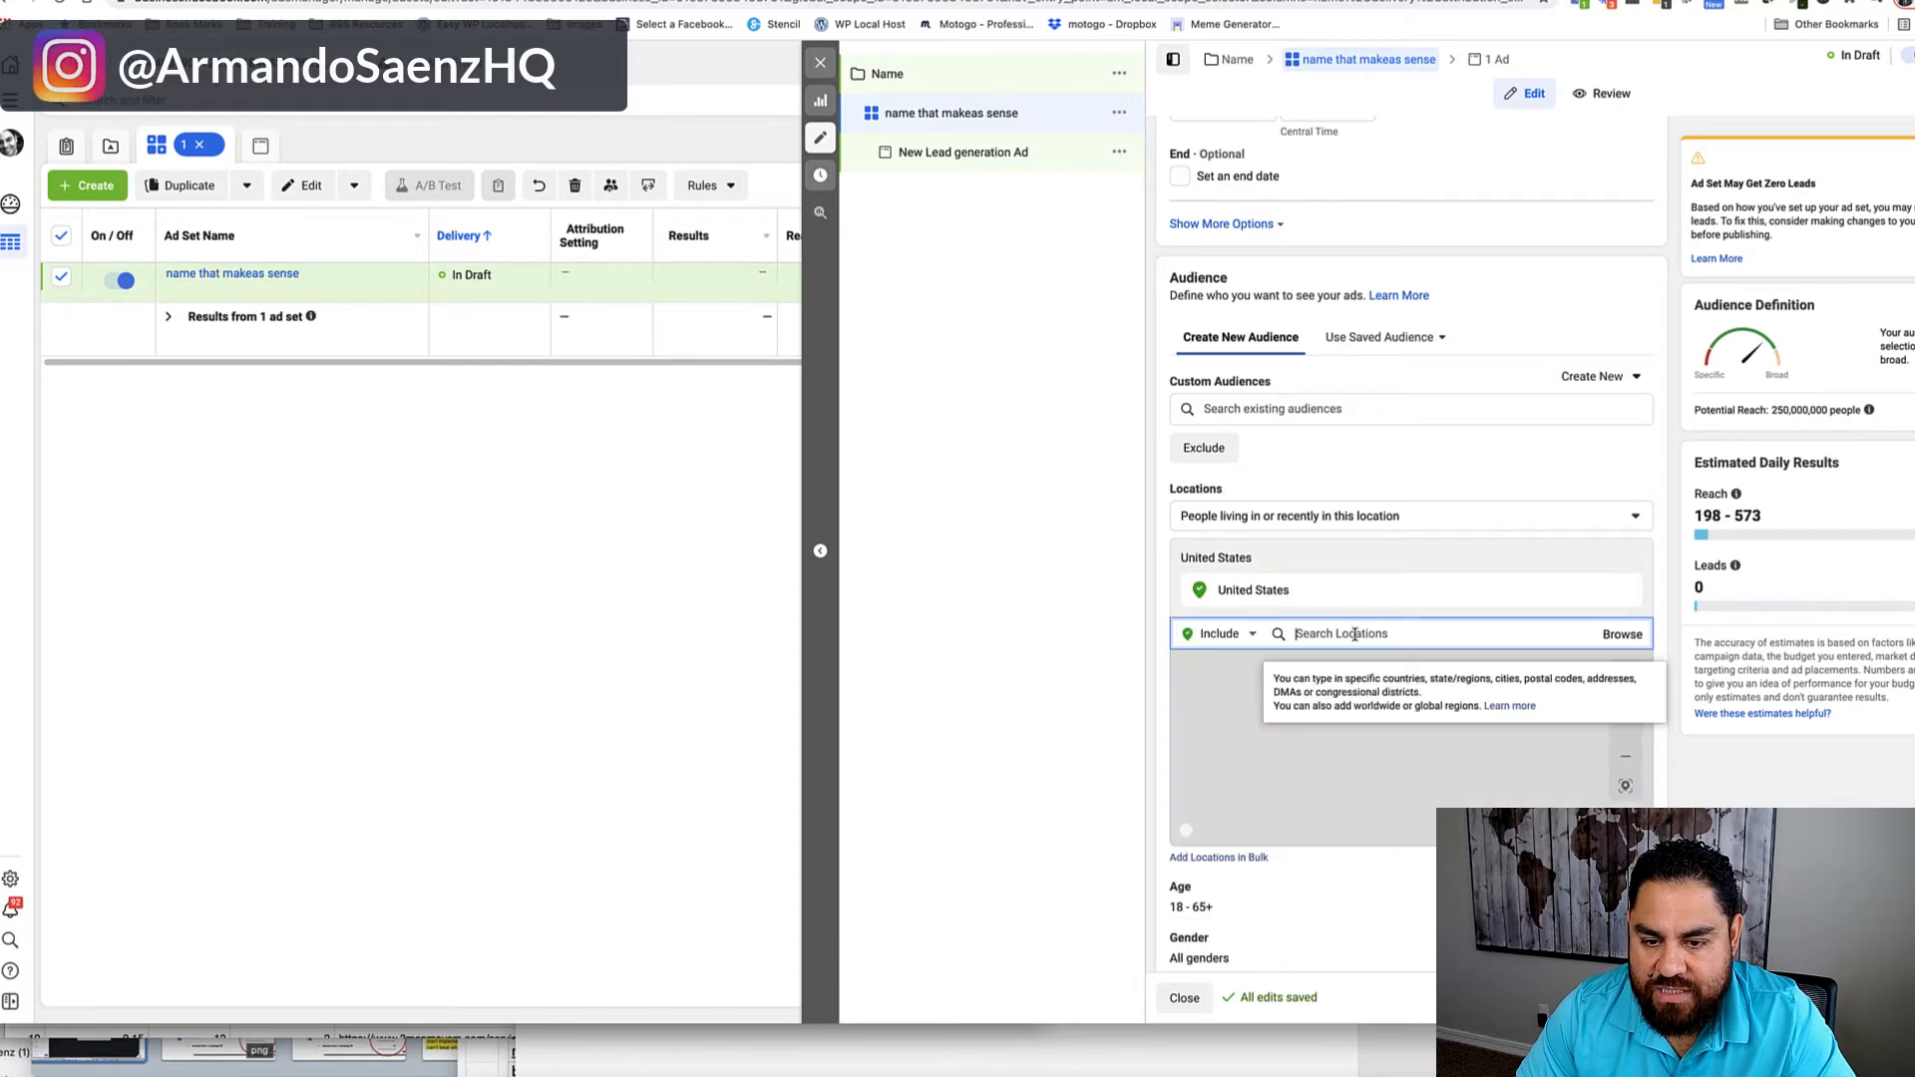
{"action": "type", "text": "77479"}
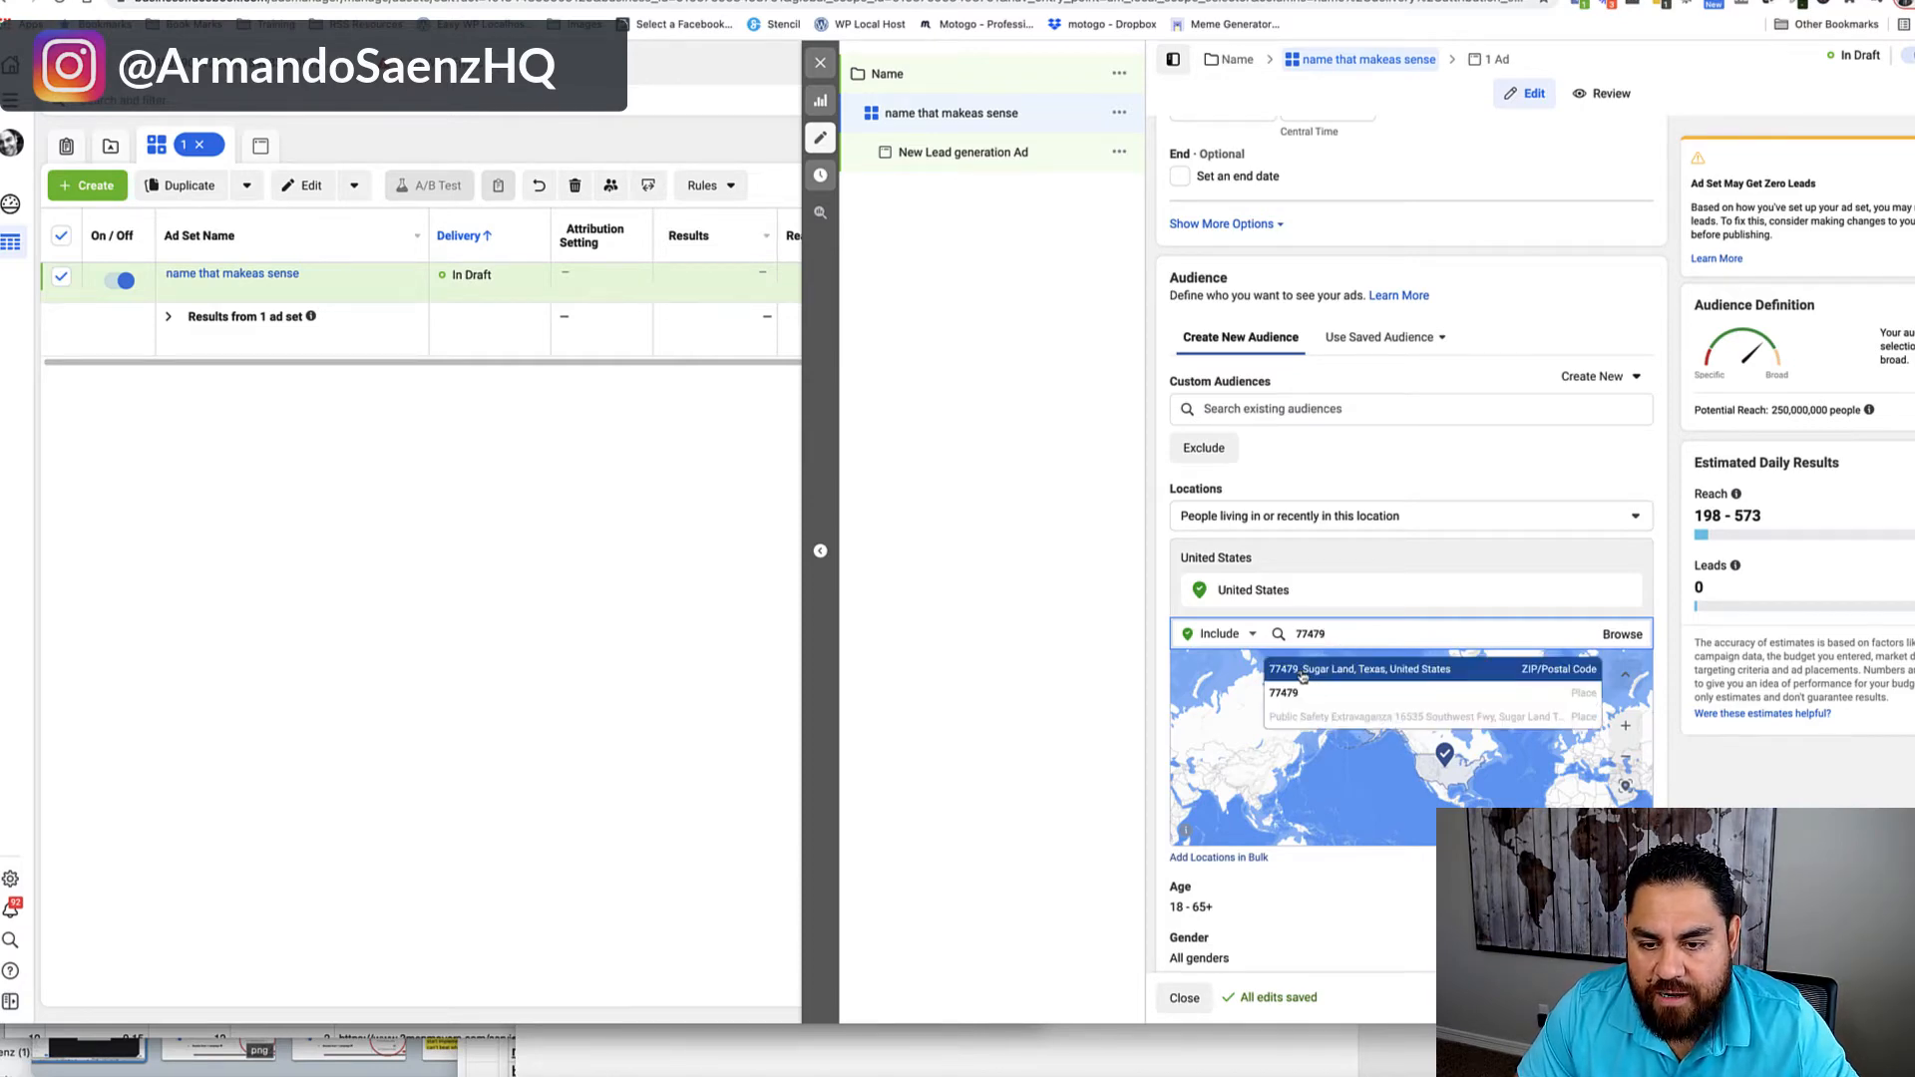
{"action": "left_click", "coordinate": [1301, 675]}
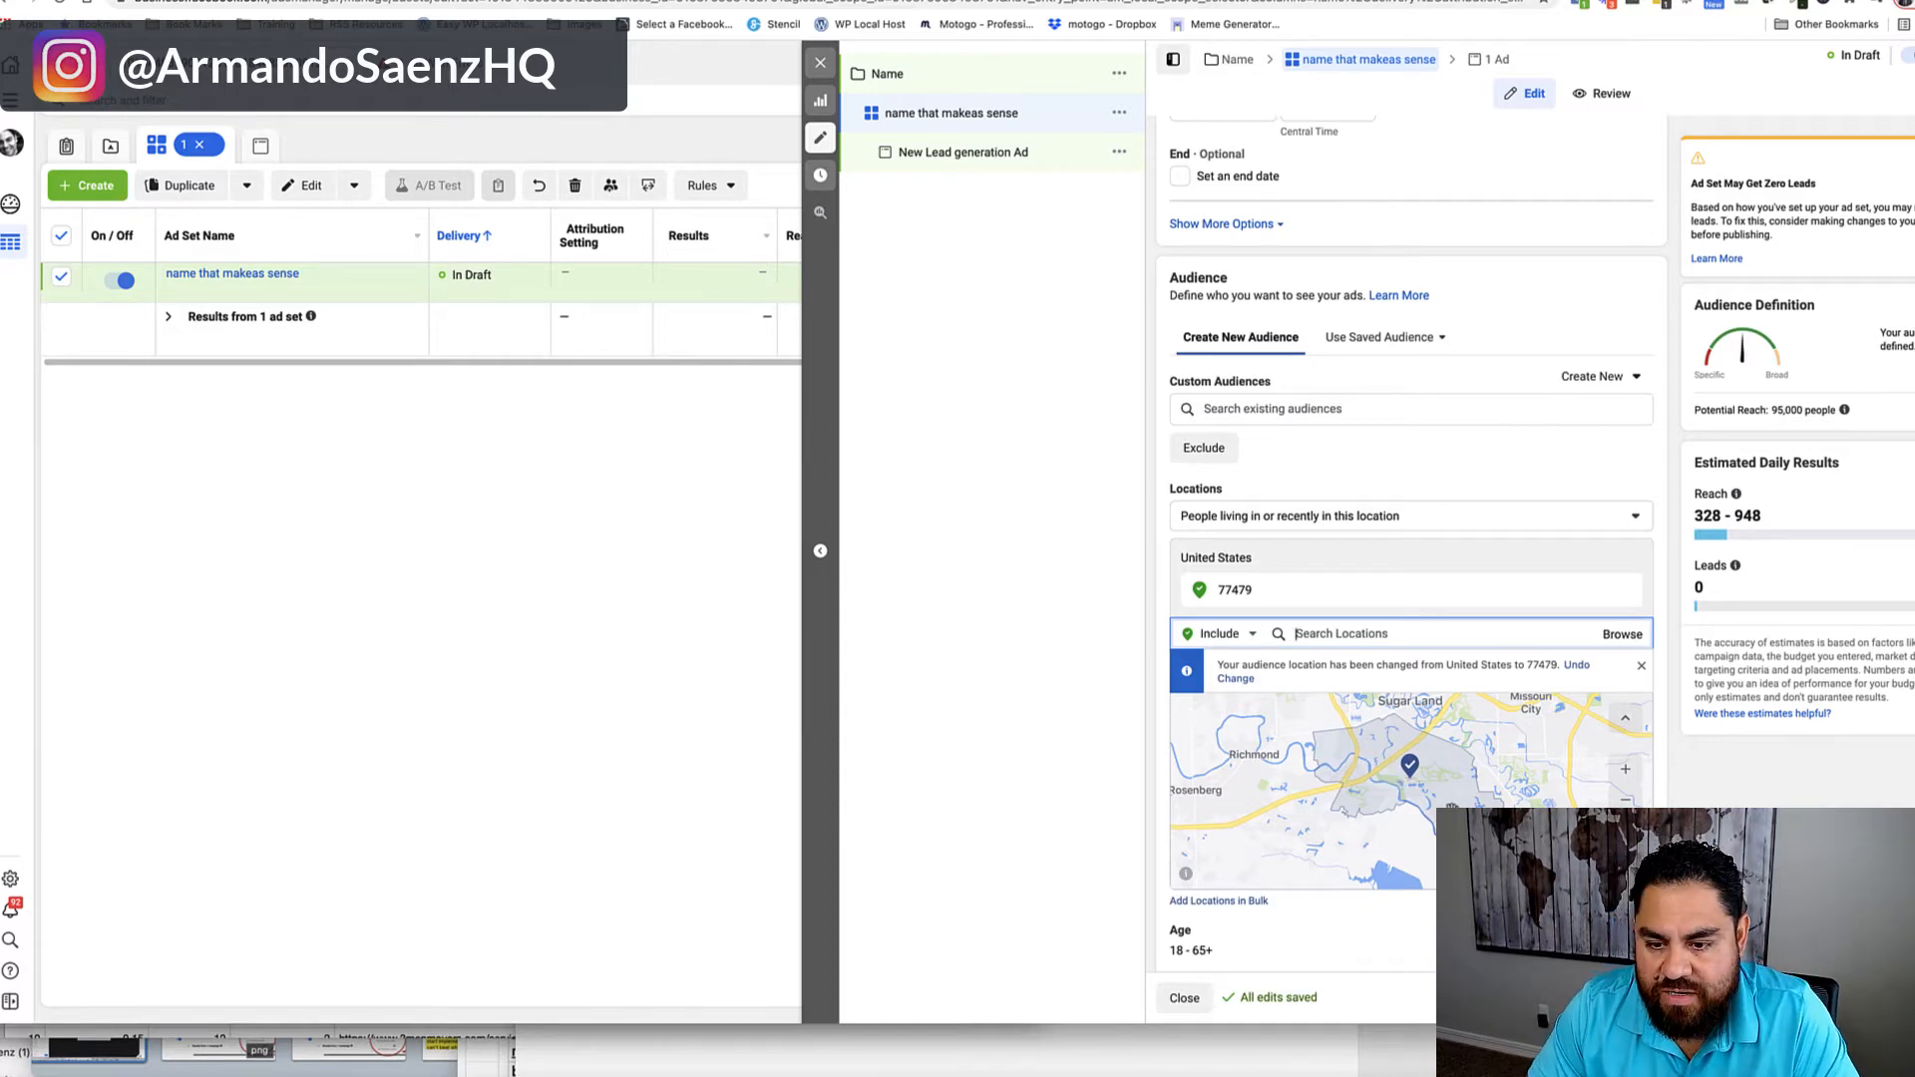
{"action": "scroll", "coordinate": [1403, 767], "scroll_direction": "down", "scroll_amount": 1}
{"action": "scroll", "coordinate": [1403, 768], "scroll_direction": "down", "scroll_amount": 2}
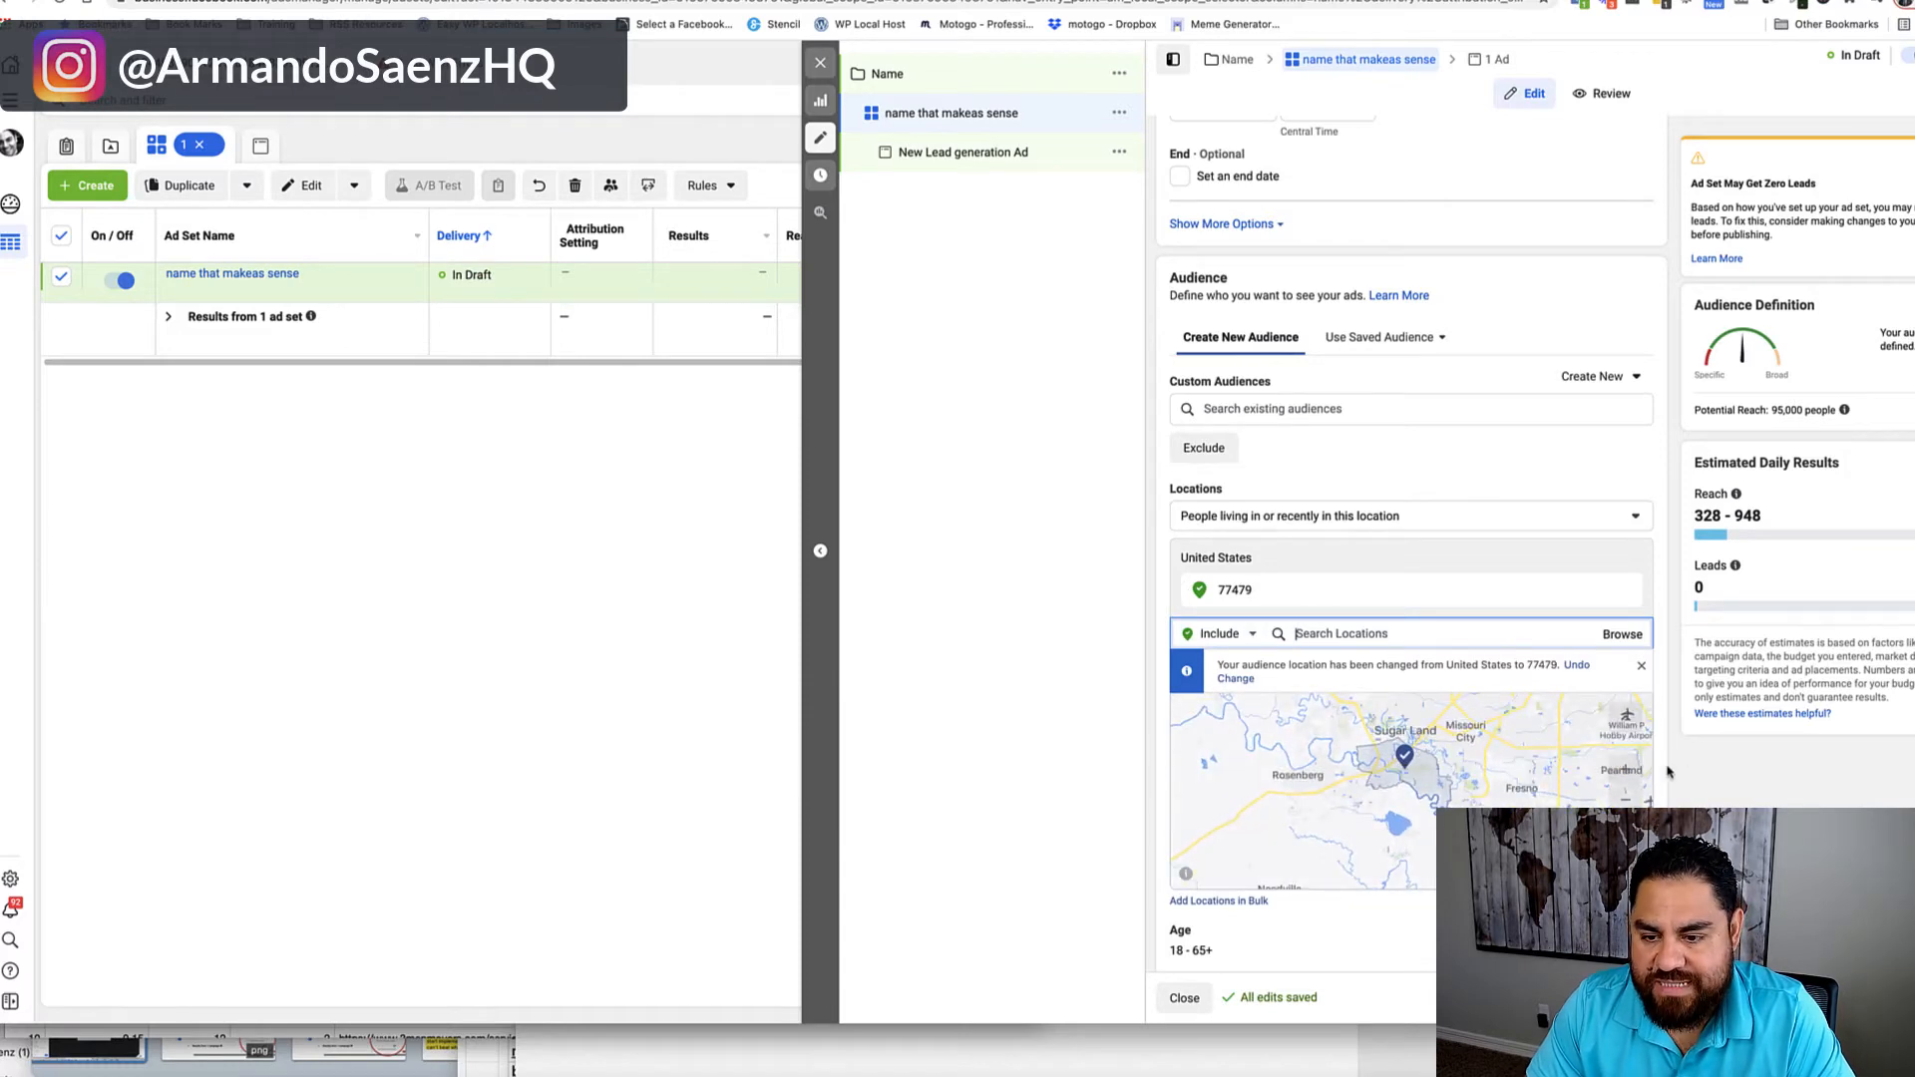
Set the audience's minimum age to 30.
{"action": "scroll", "coordinate": [1298, 710], "scroll_direction": "down", "scroll_amount": 3}
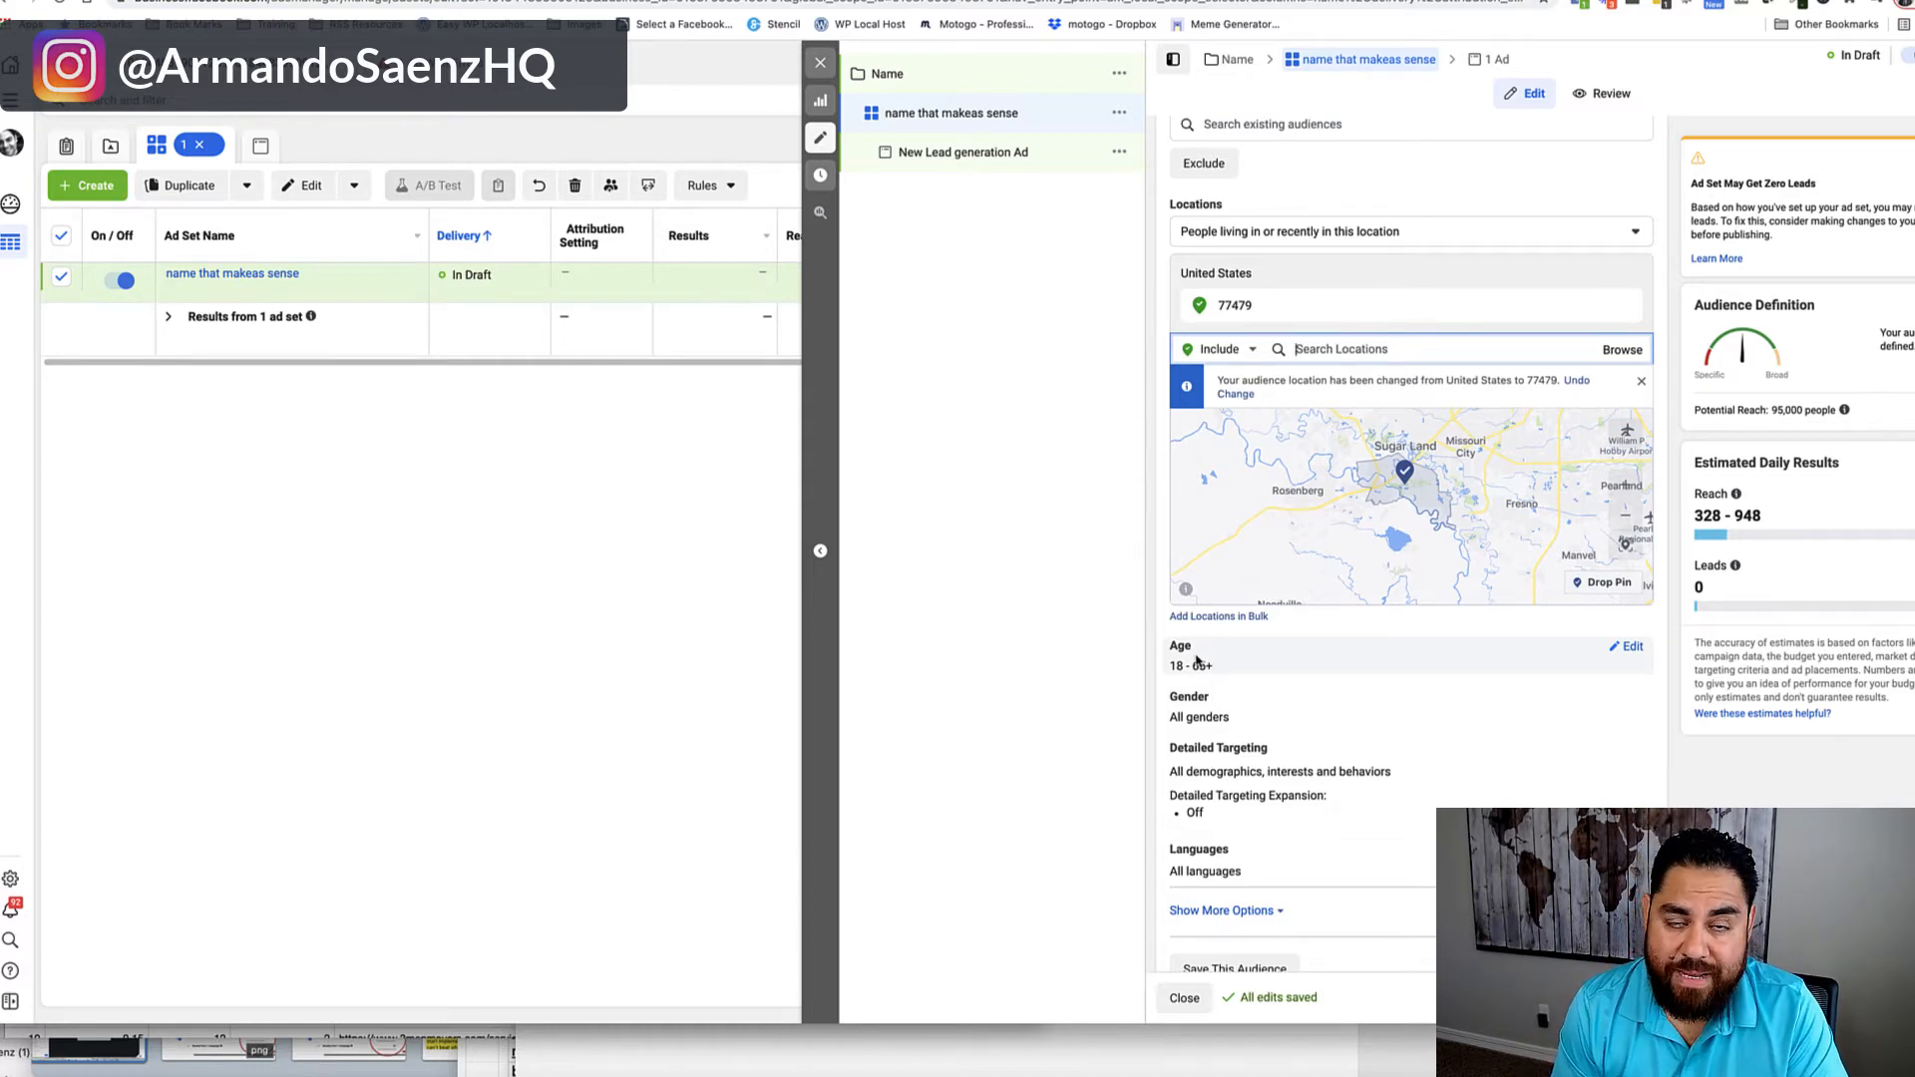
{"action": "left_click", "coordinate": [1625, 646]}
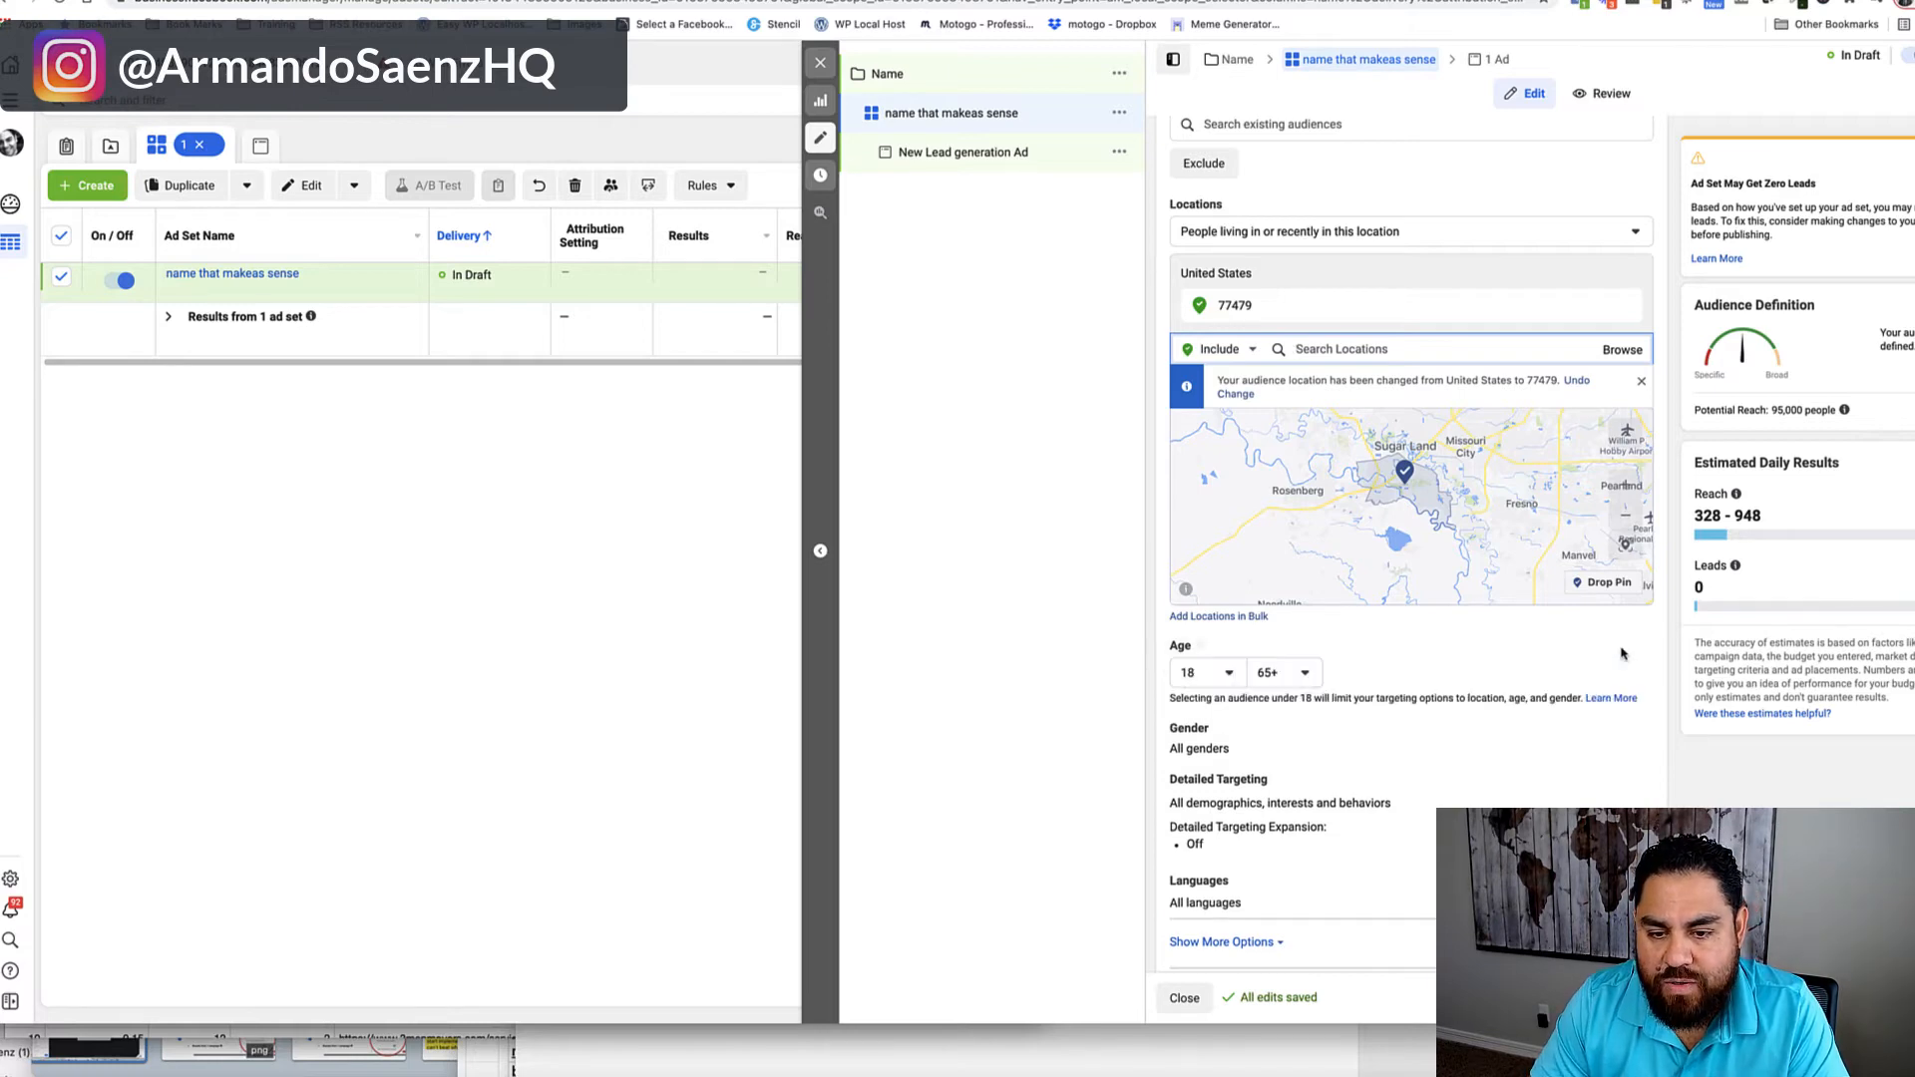
{"action": "left_click", "coordinate": [1228, 678]}
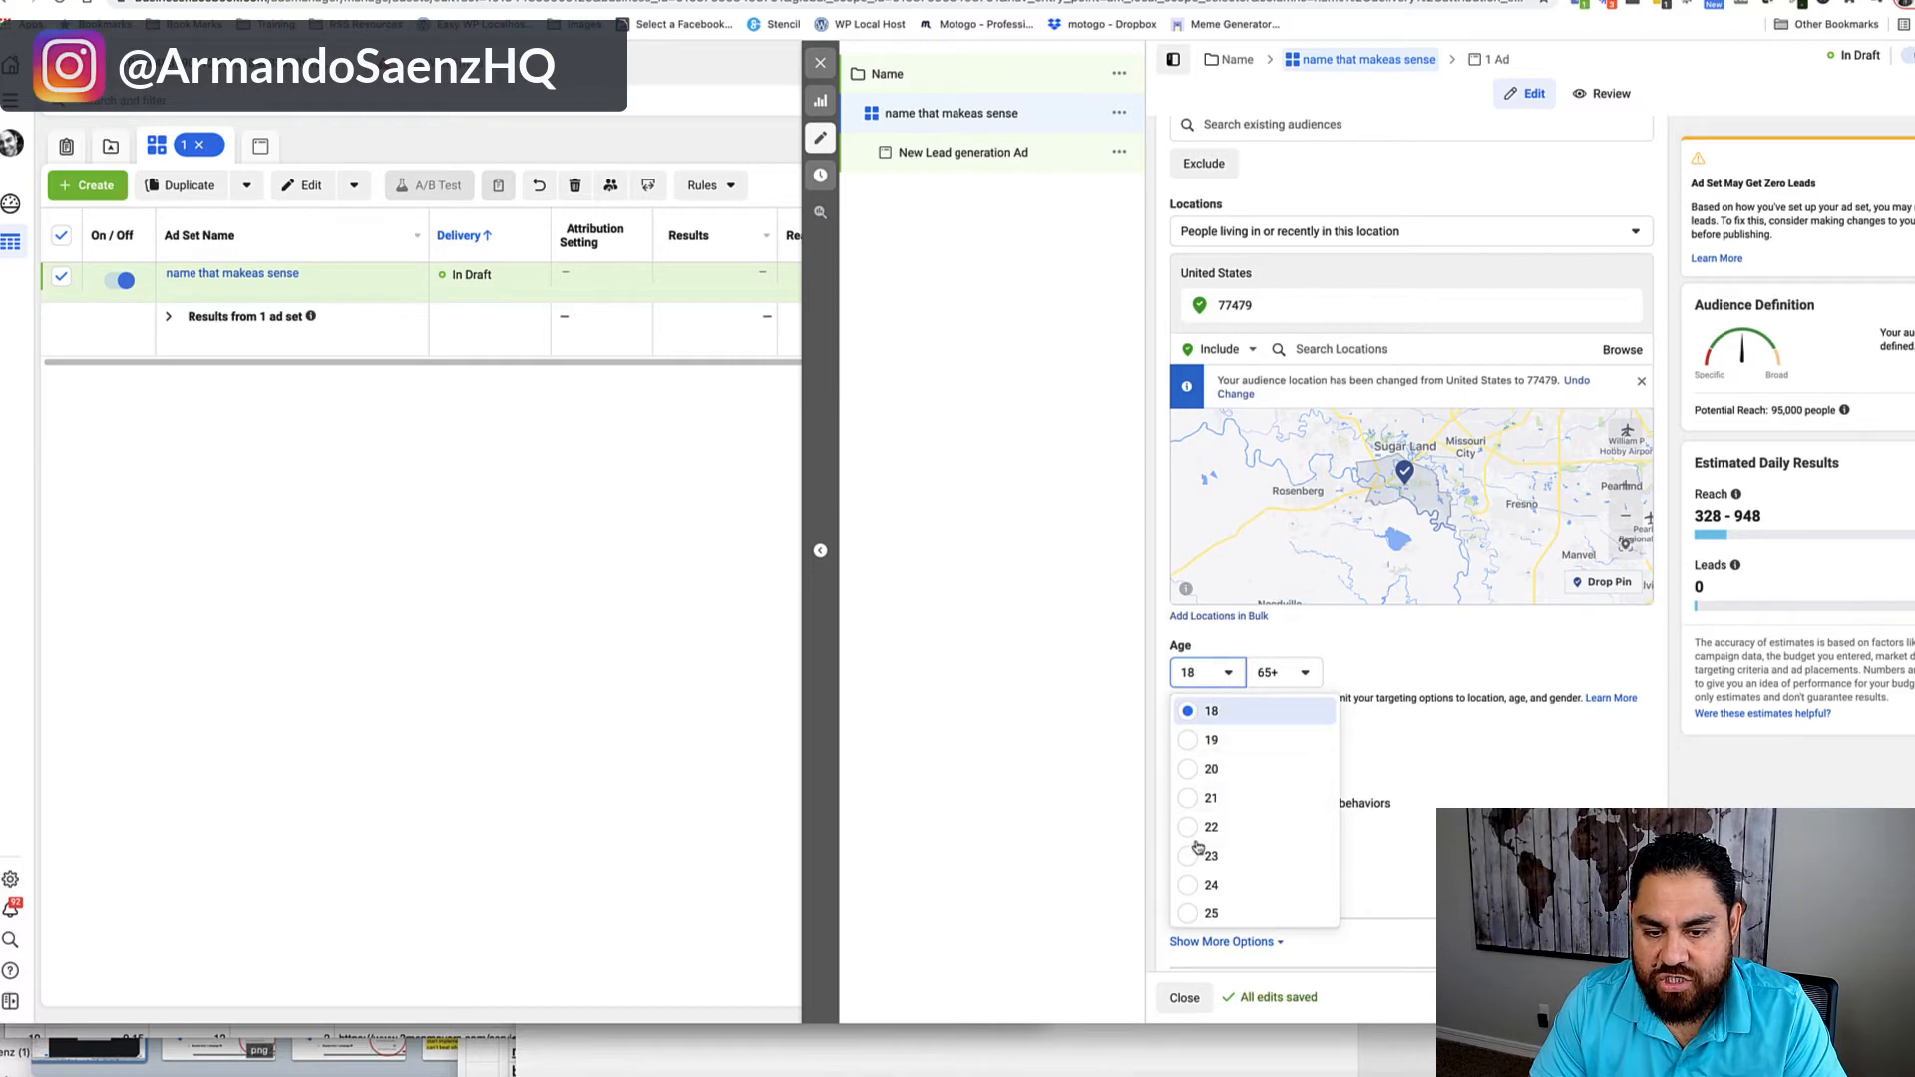
{"action": "scroll", "coordinate": [1210, 866], "scroll_direction": "down", "scroll_amount": 1}
{"action": "scroll", "coordinate": [1202, 845], "scroll_direction": "down", "scroll_amount": 2}
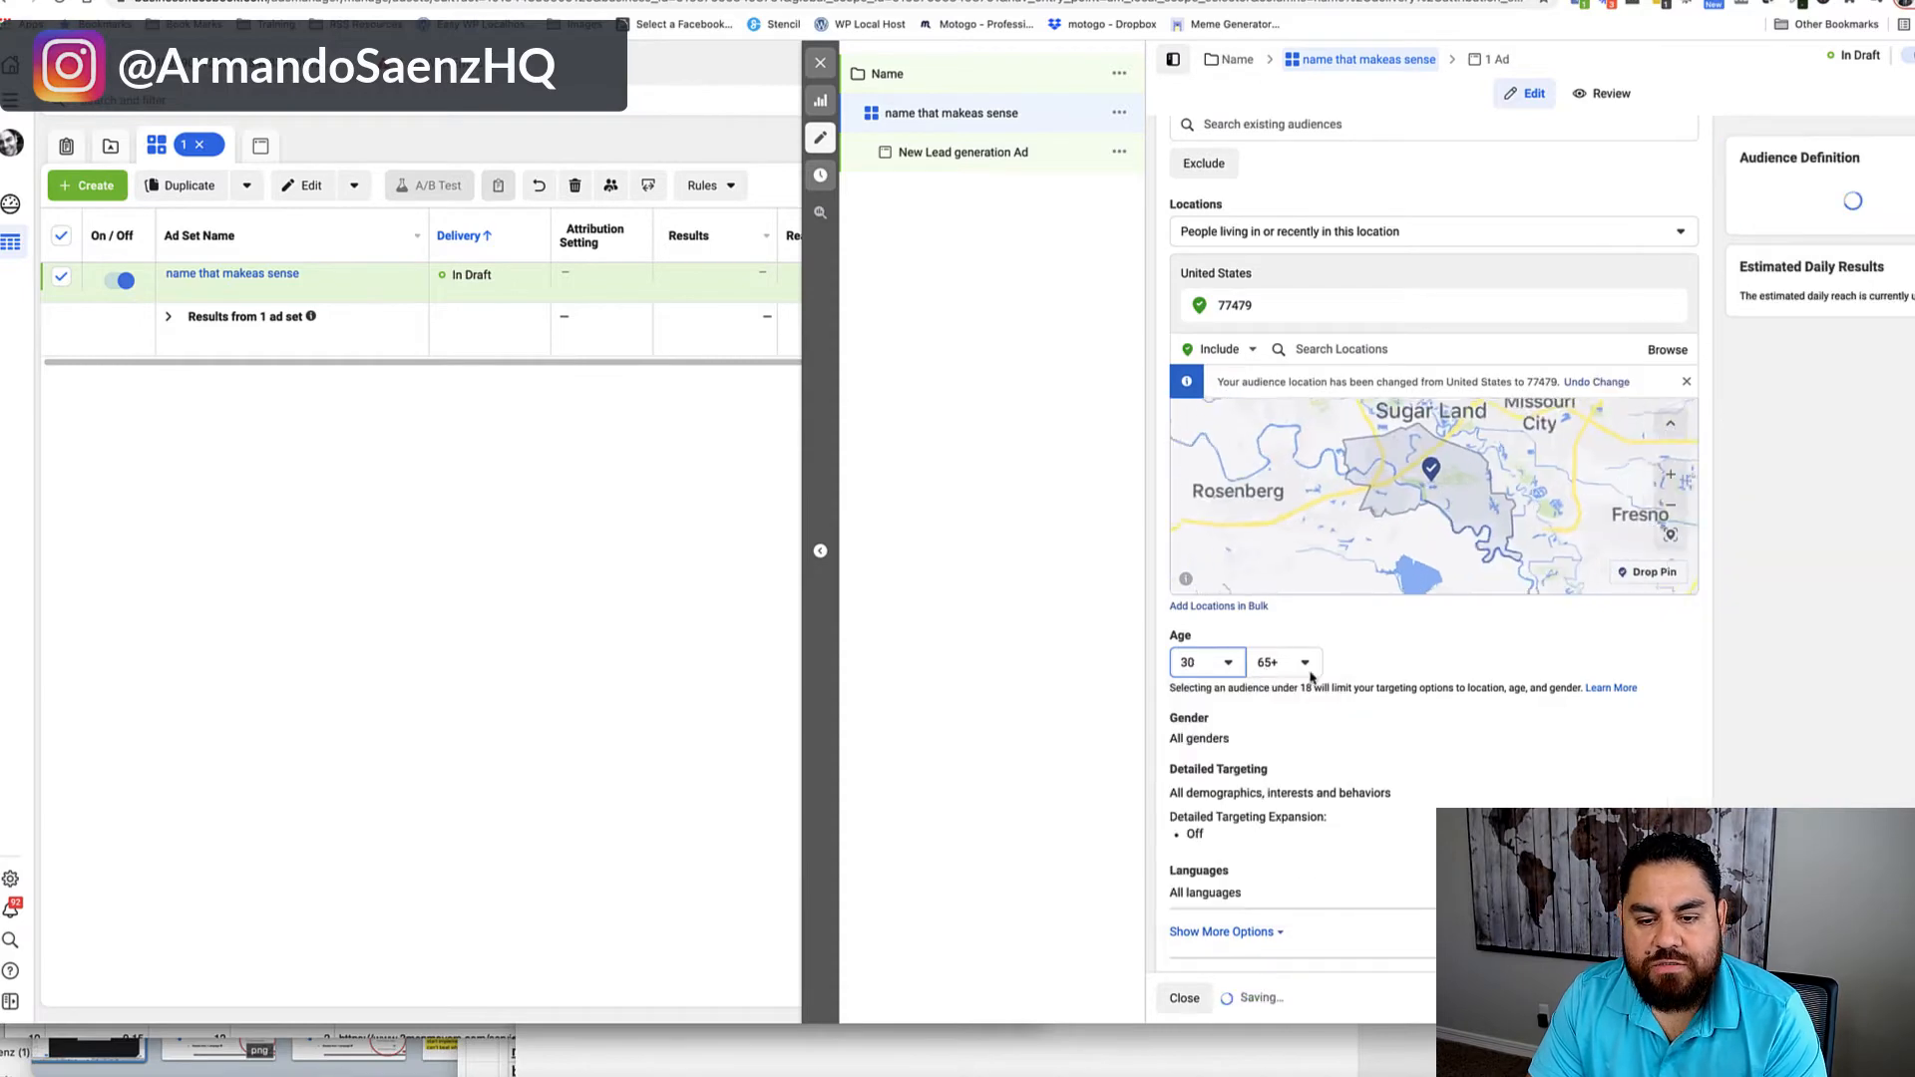
Review the ad set's gender, detailed targeting, language, placement and optimization settings.
{"action": "scroll", "coordinate": [1381, 691], "scroll_direction": "down", "scroll_amount": 1}
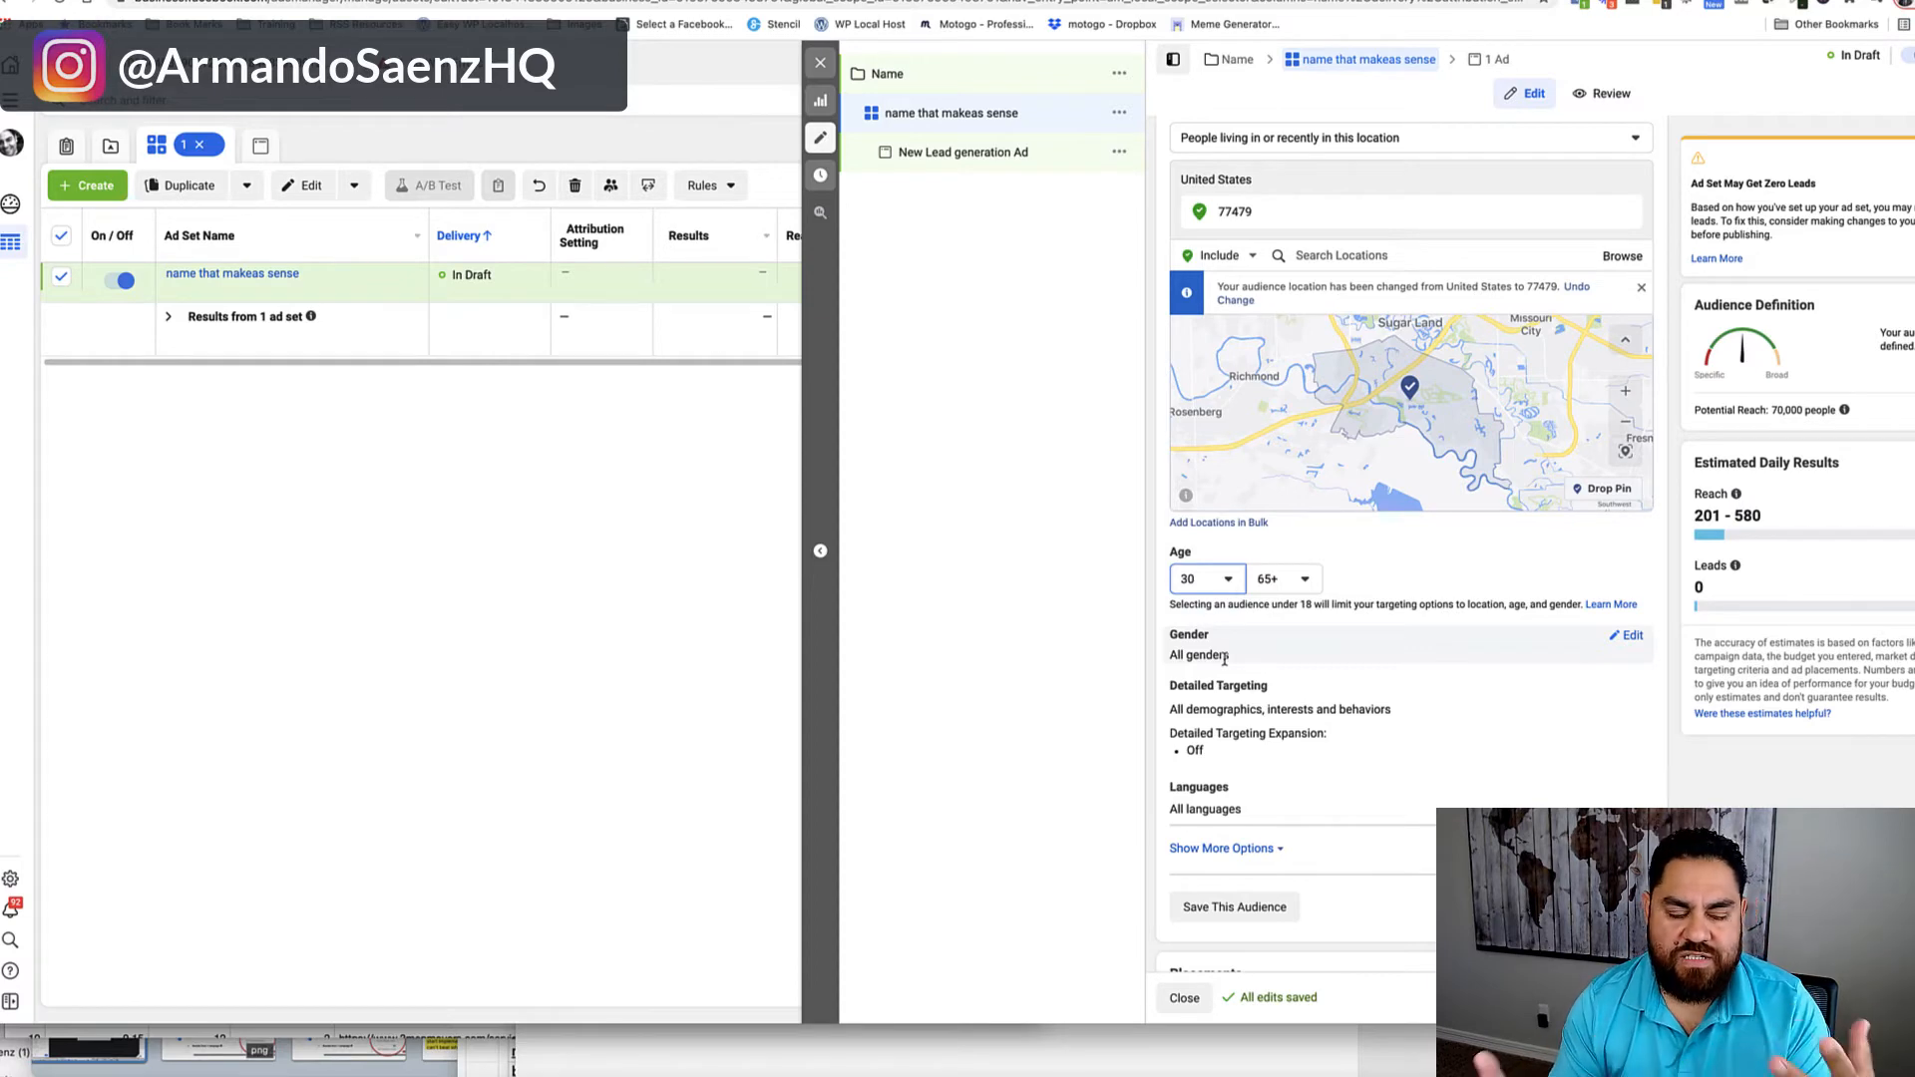
{"action": "scroll", "coordinate": [1223, 653], "scroll_direction": "down", "scroll_amount": 2}
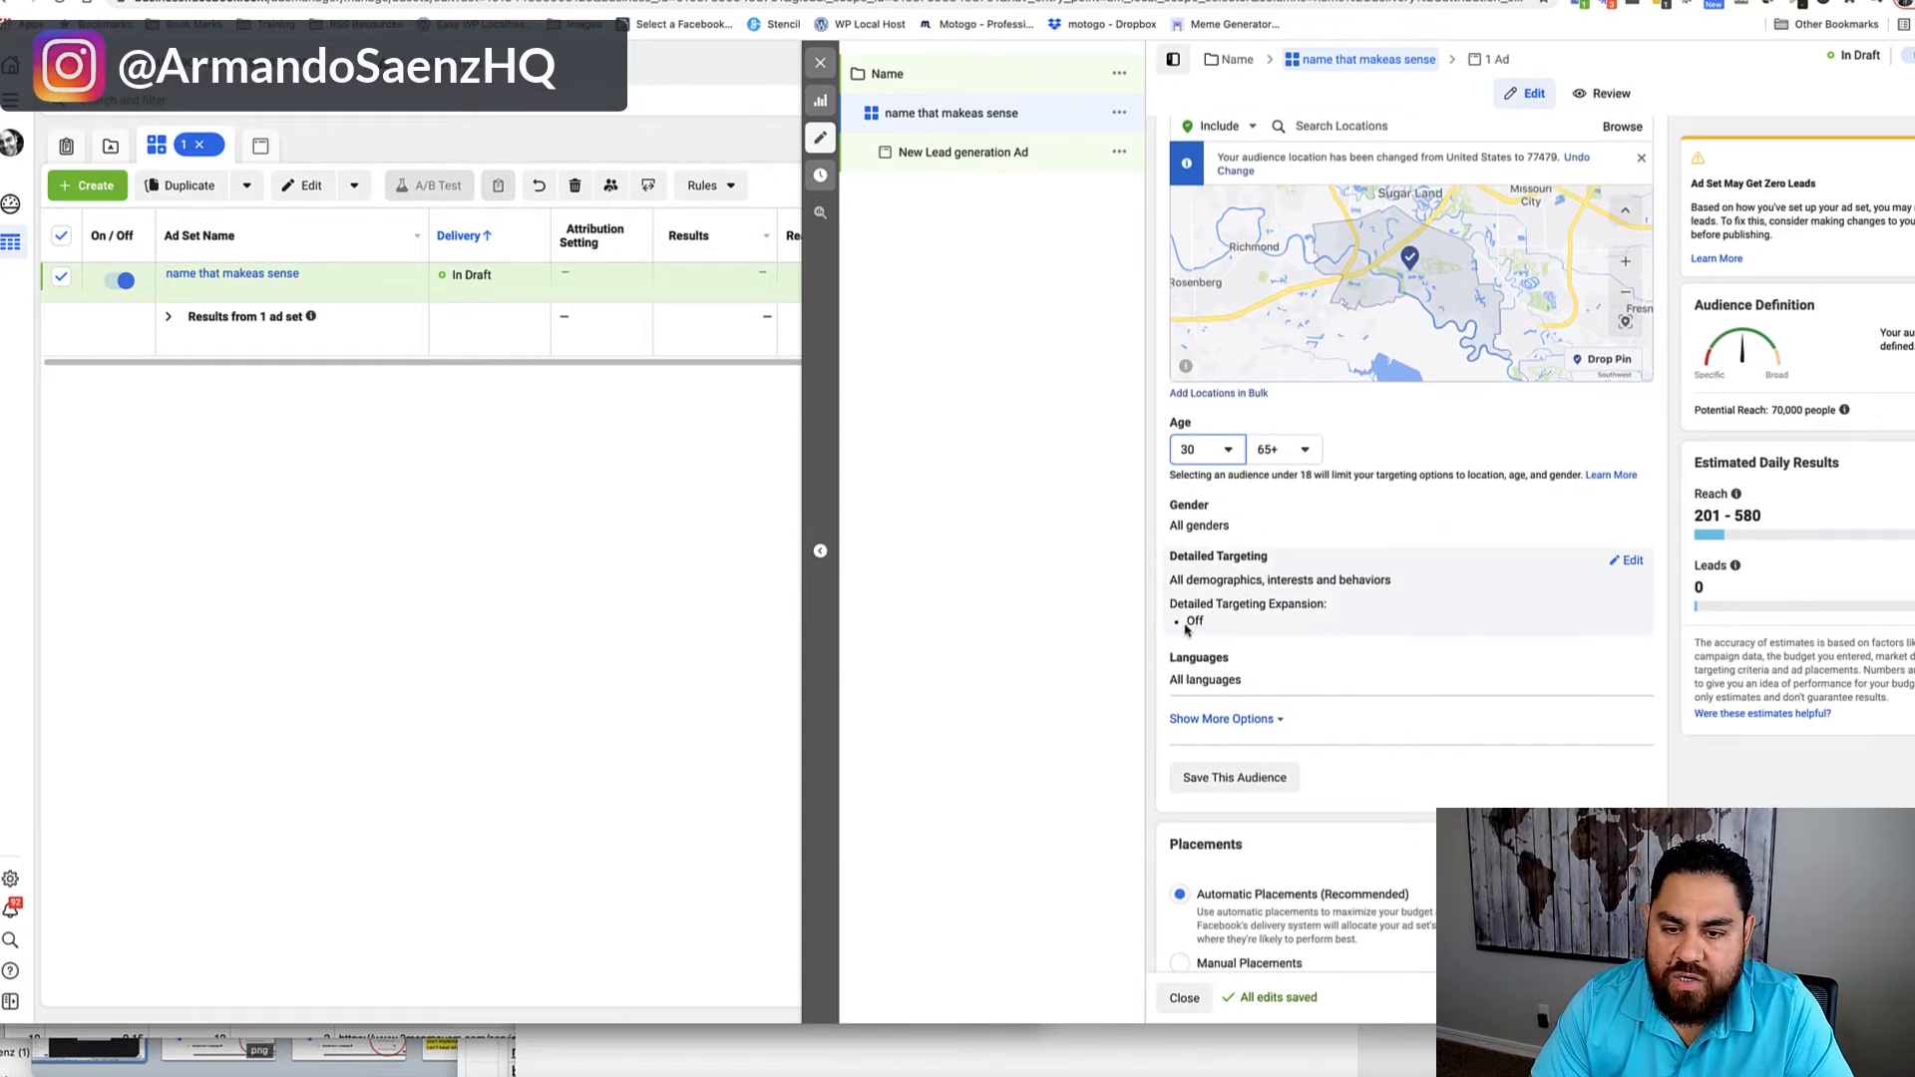
{"action": "scroll", "coordinate": [1246, 599], "scroll_direction": "down", "scroll_amount": 1}
{"action": "scroll", "coordinate": [1283, 616], "scroll_direction": "down", "scroll_amount": 5}
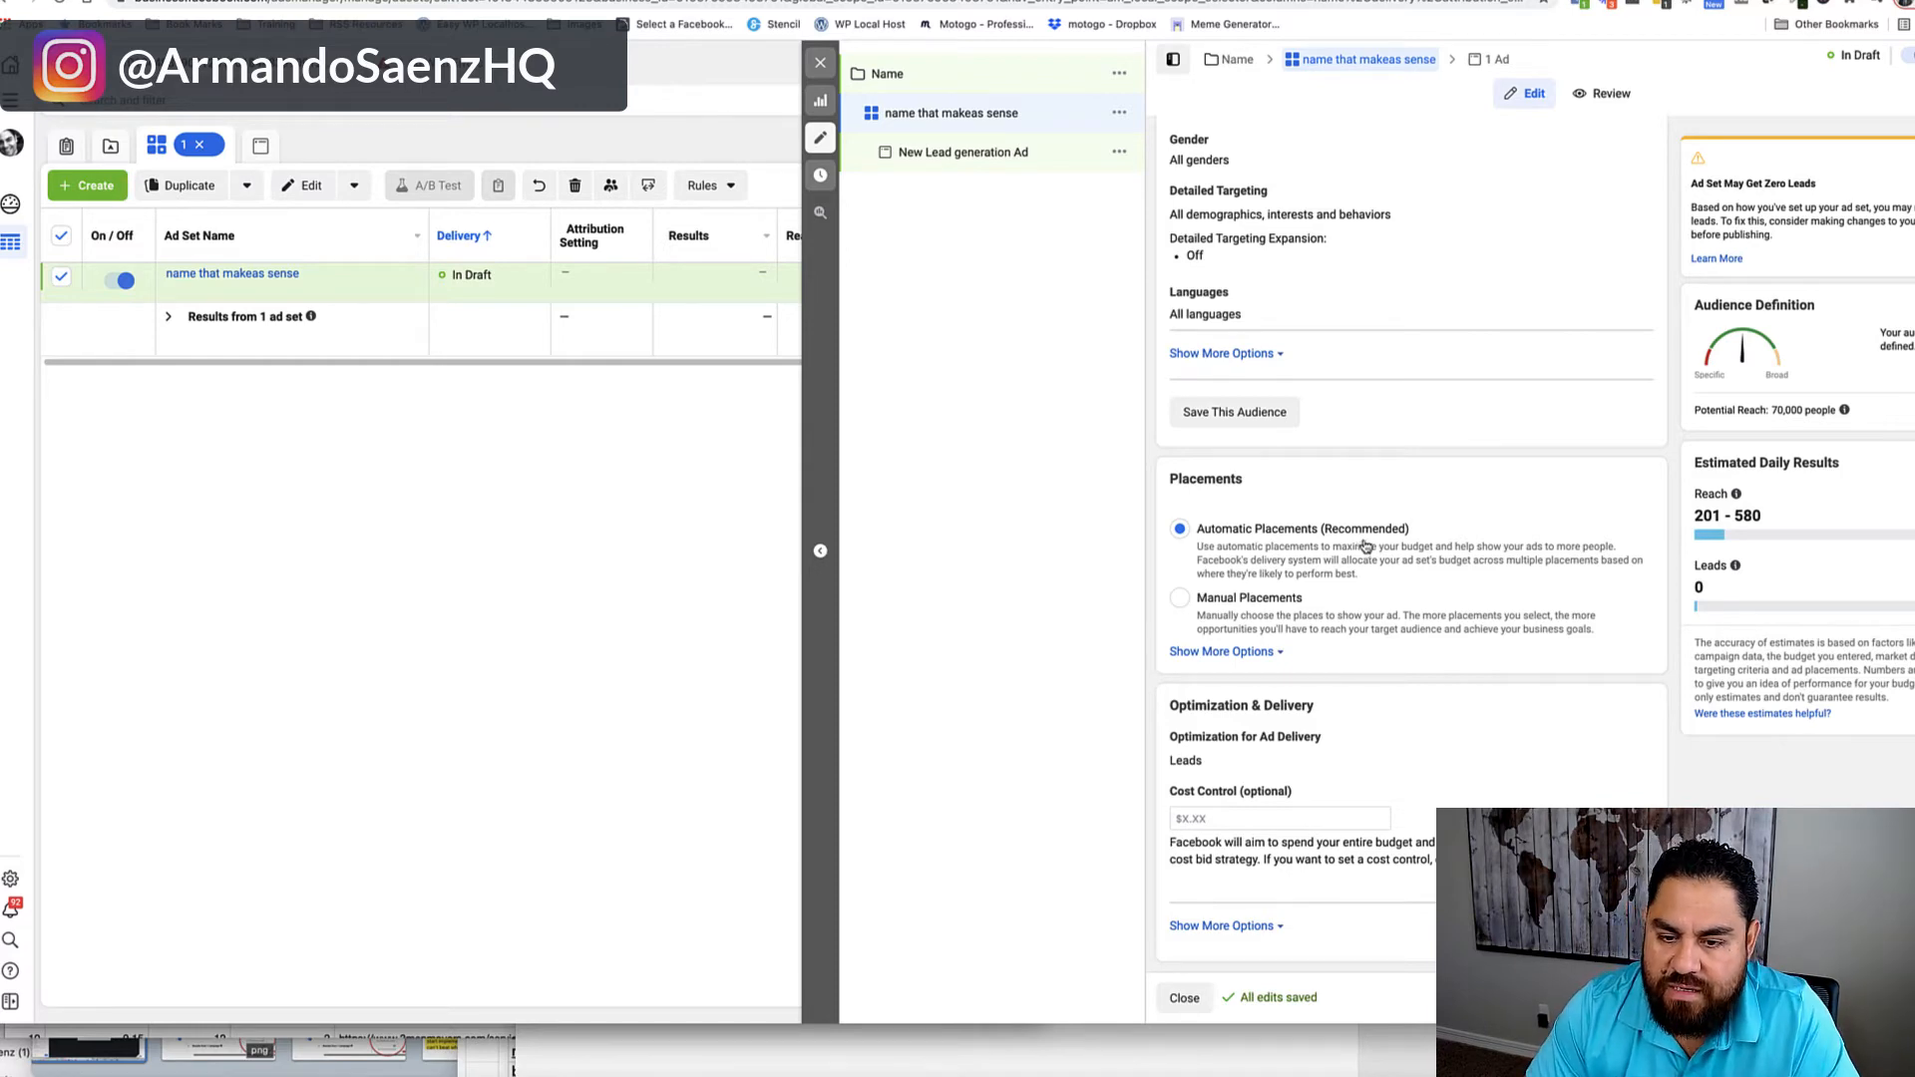
{"action": "scroll", "coordinate": [1316, 554], "scroll_direction": "down", "scroll_amount": 1}
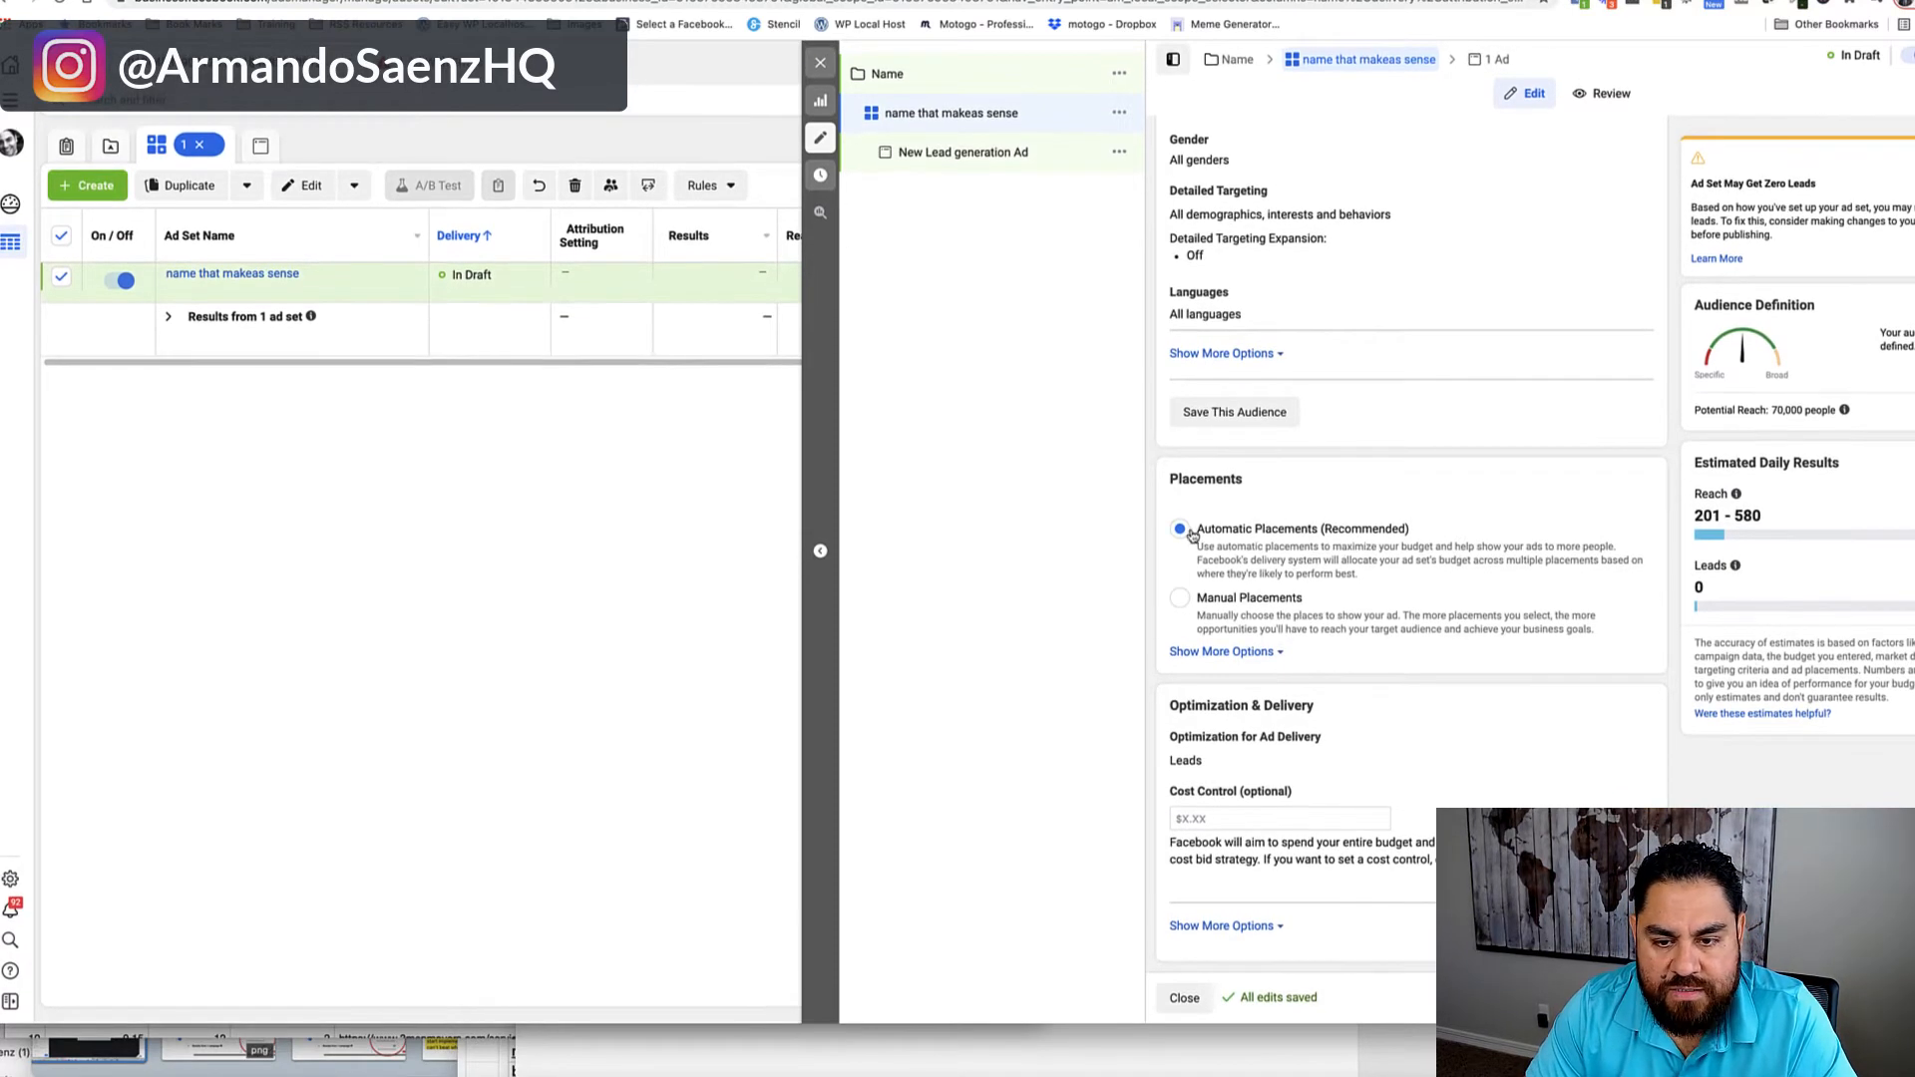
{"action": "scroll", "coordinate": [1204, 536], "scroll_direction": "down", "scroll_amount": 1}
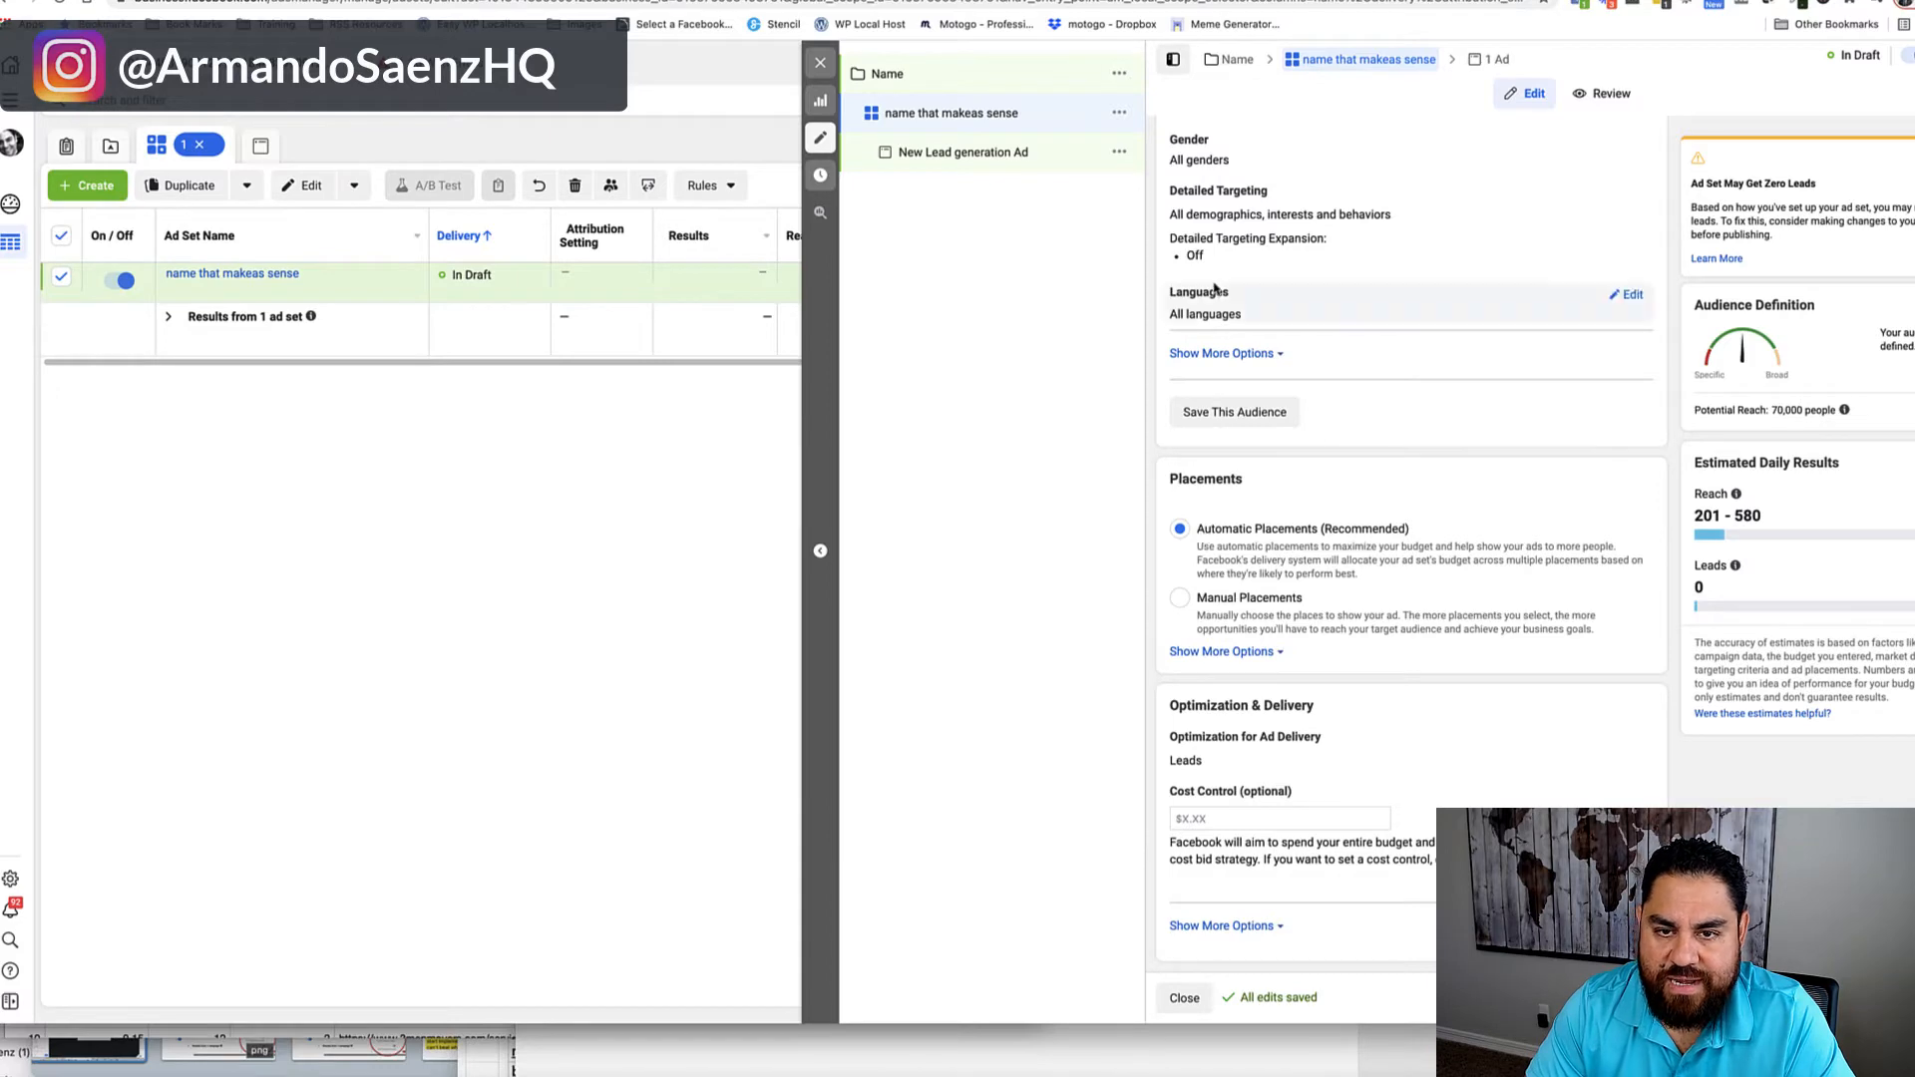
Open the ad set's New Lead generation Ad and its ad name for editing.
{"action": "left_click", "coordinate": [968, 166]}
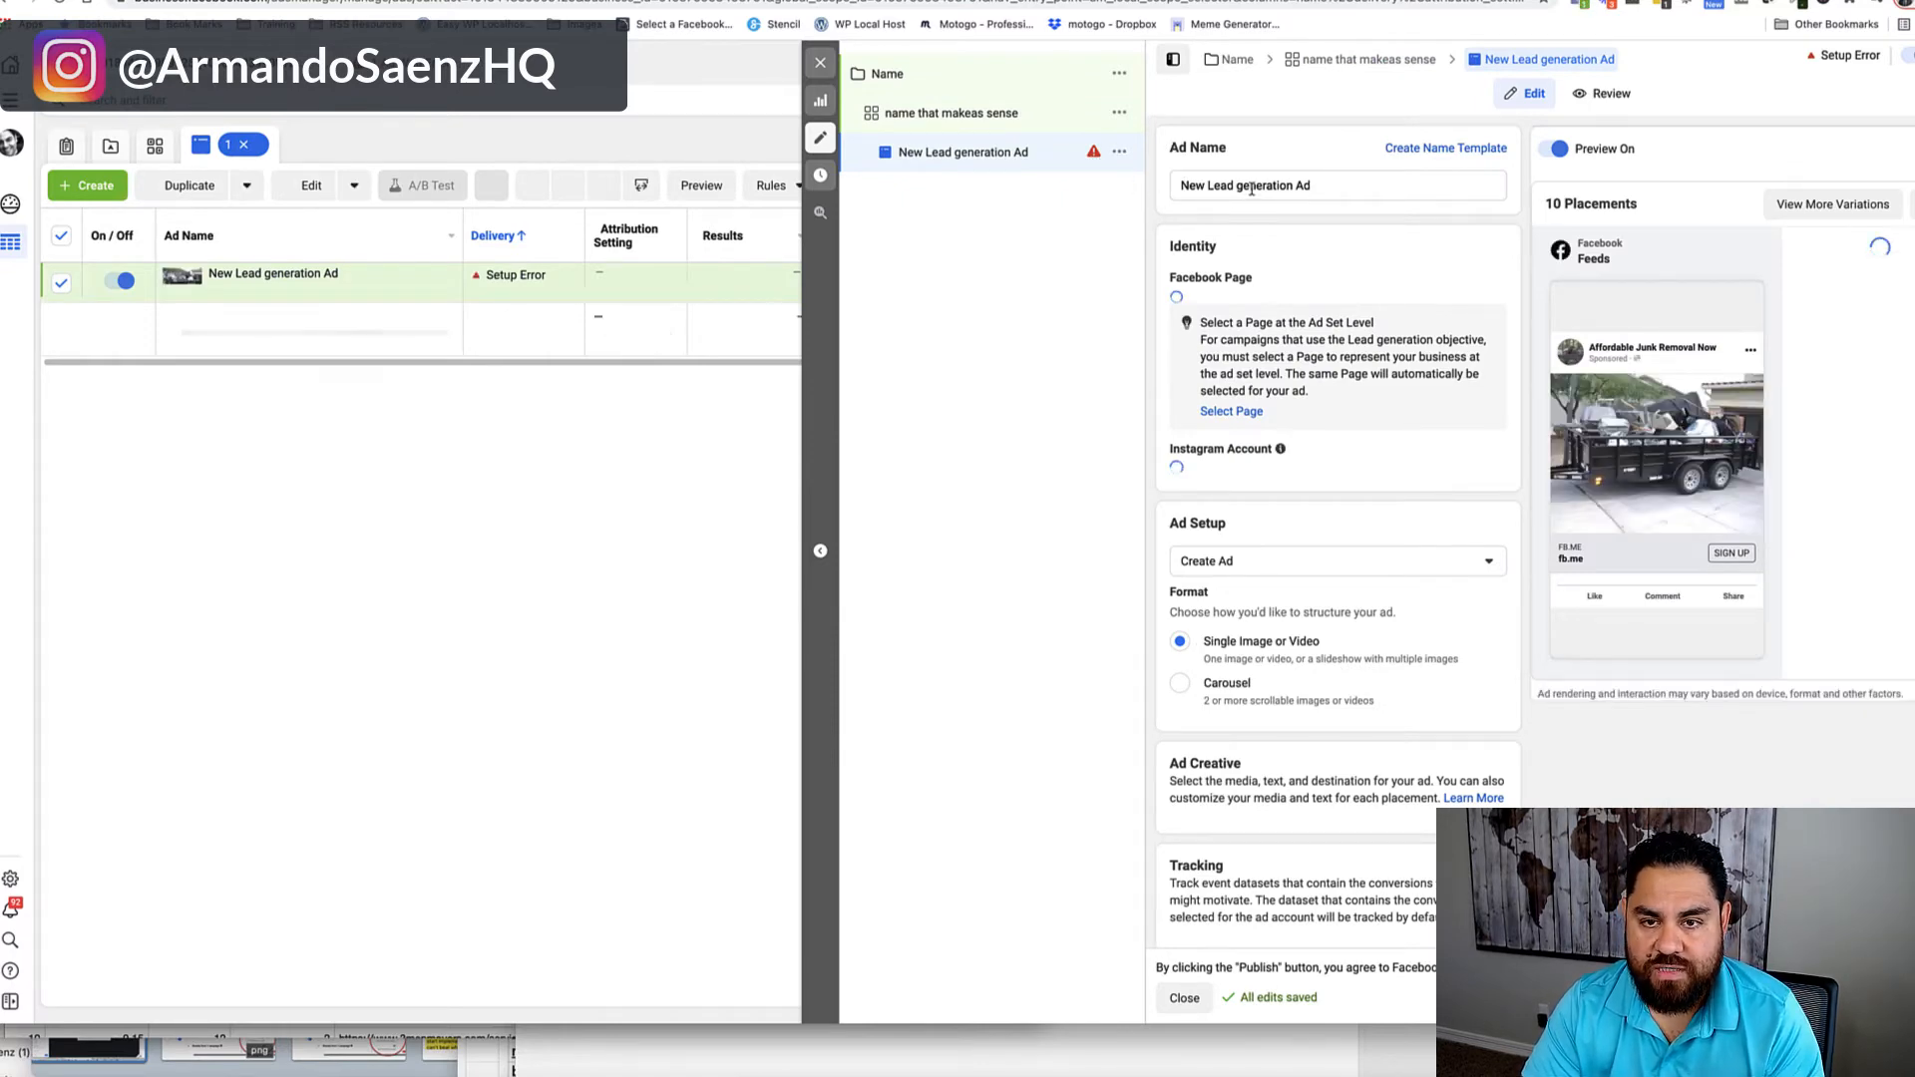
{"action": "left_click", "coordinate": [1253, 188]}
{"action": "left_click_drag", "start_coordinate": [1318, 187], "coordinate": [1273, 186]}
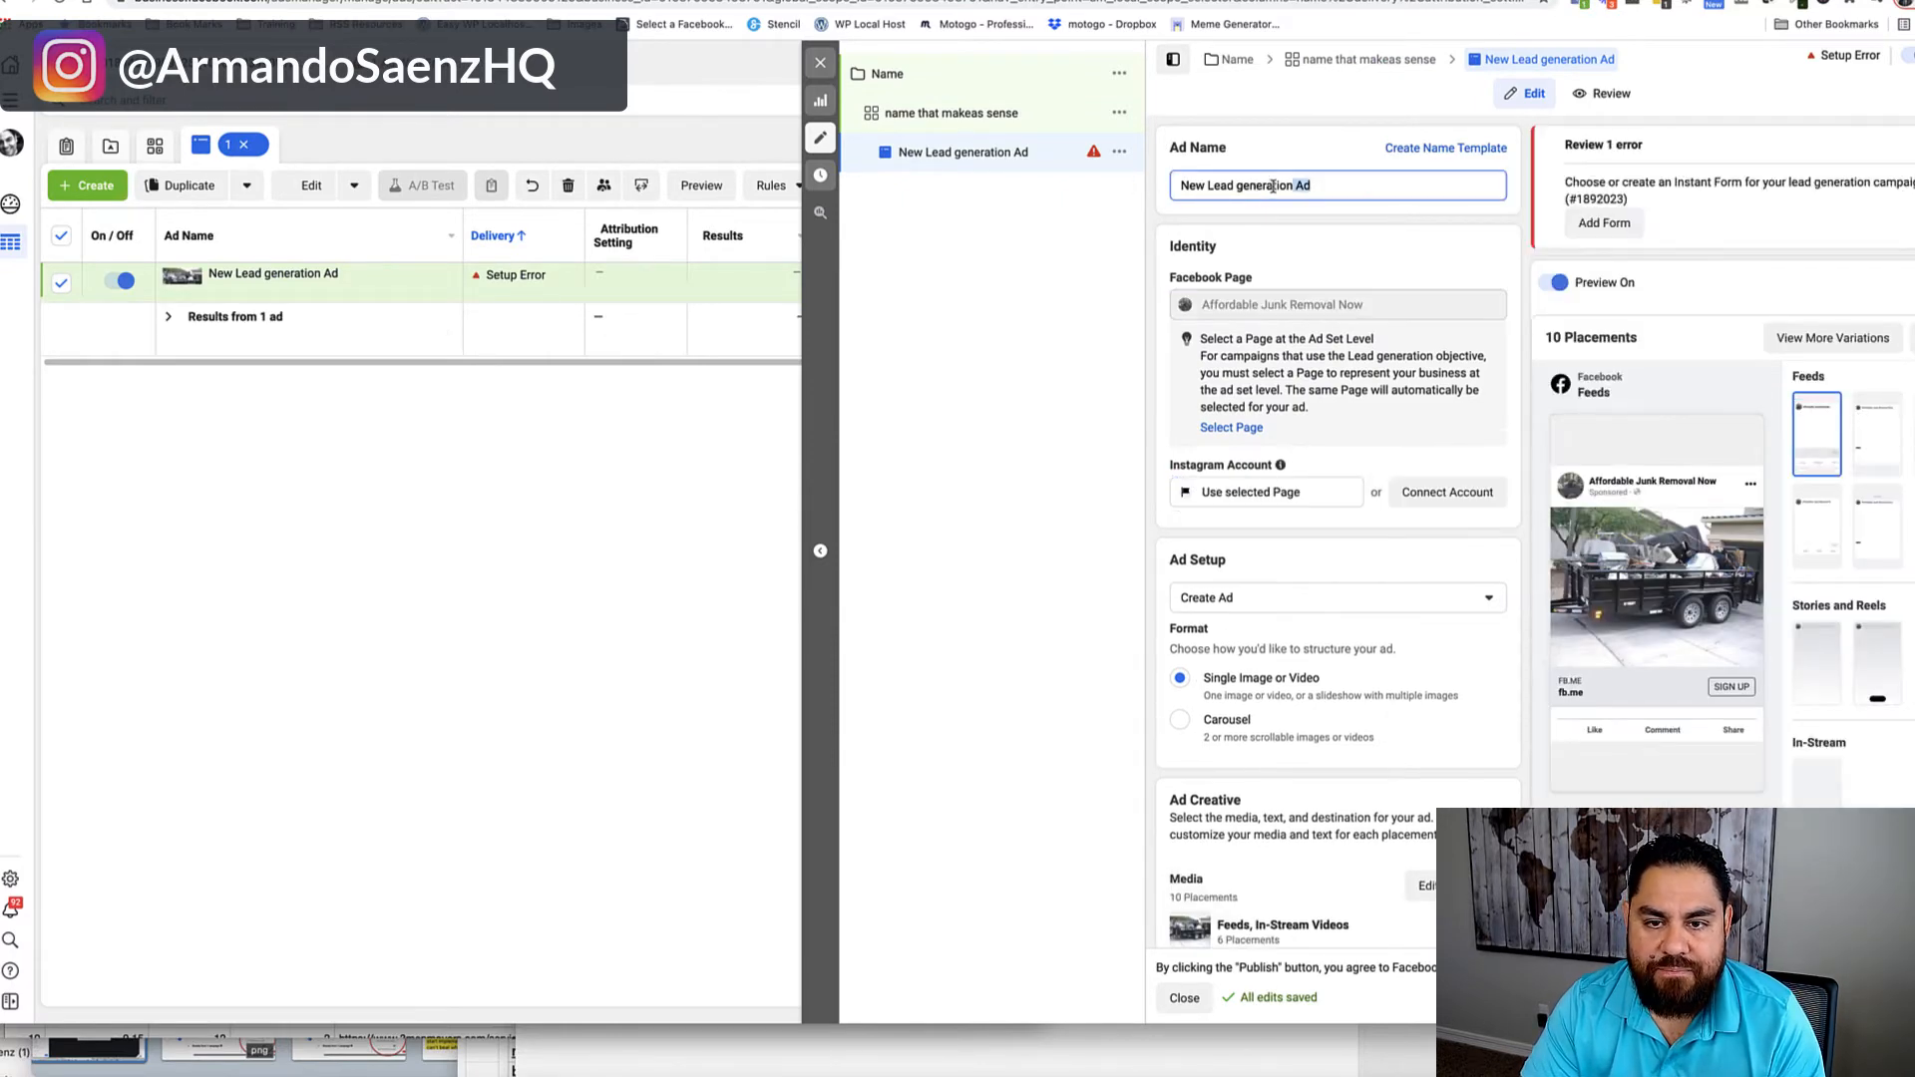
{"action": "left_click", "coordinate": [1202, 185]}
{"action": "triple_click", "coordinate": [1204, 185]}
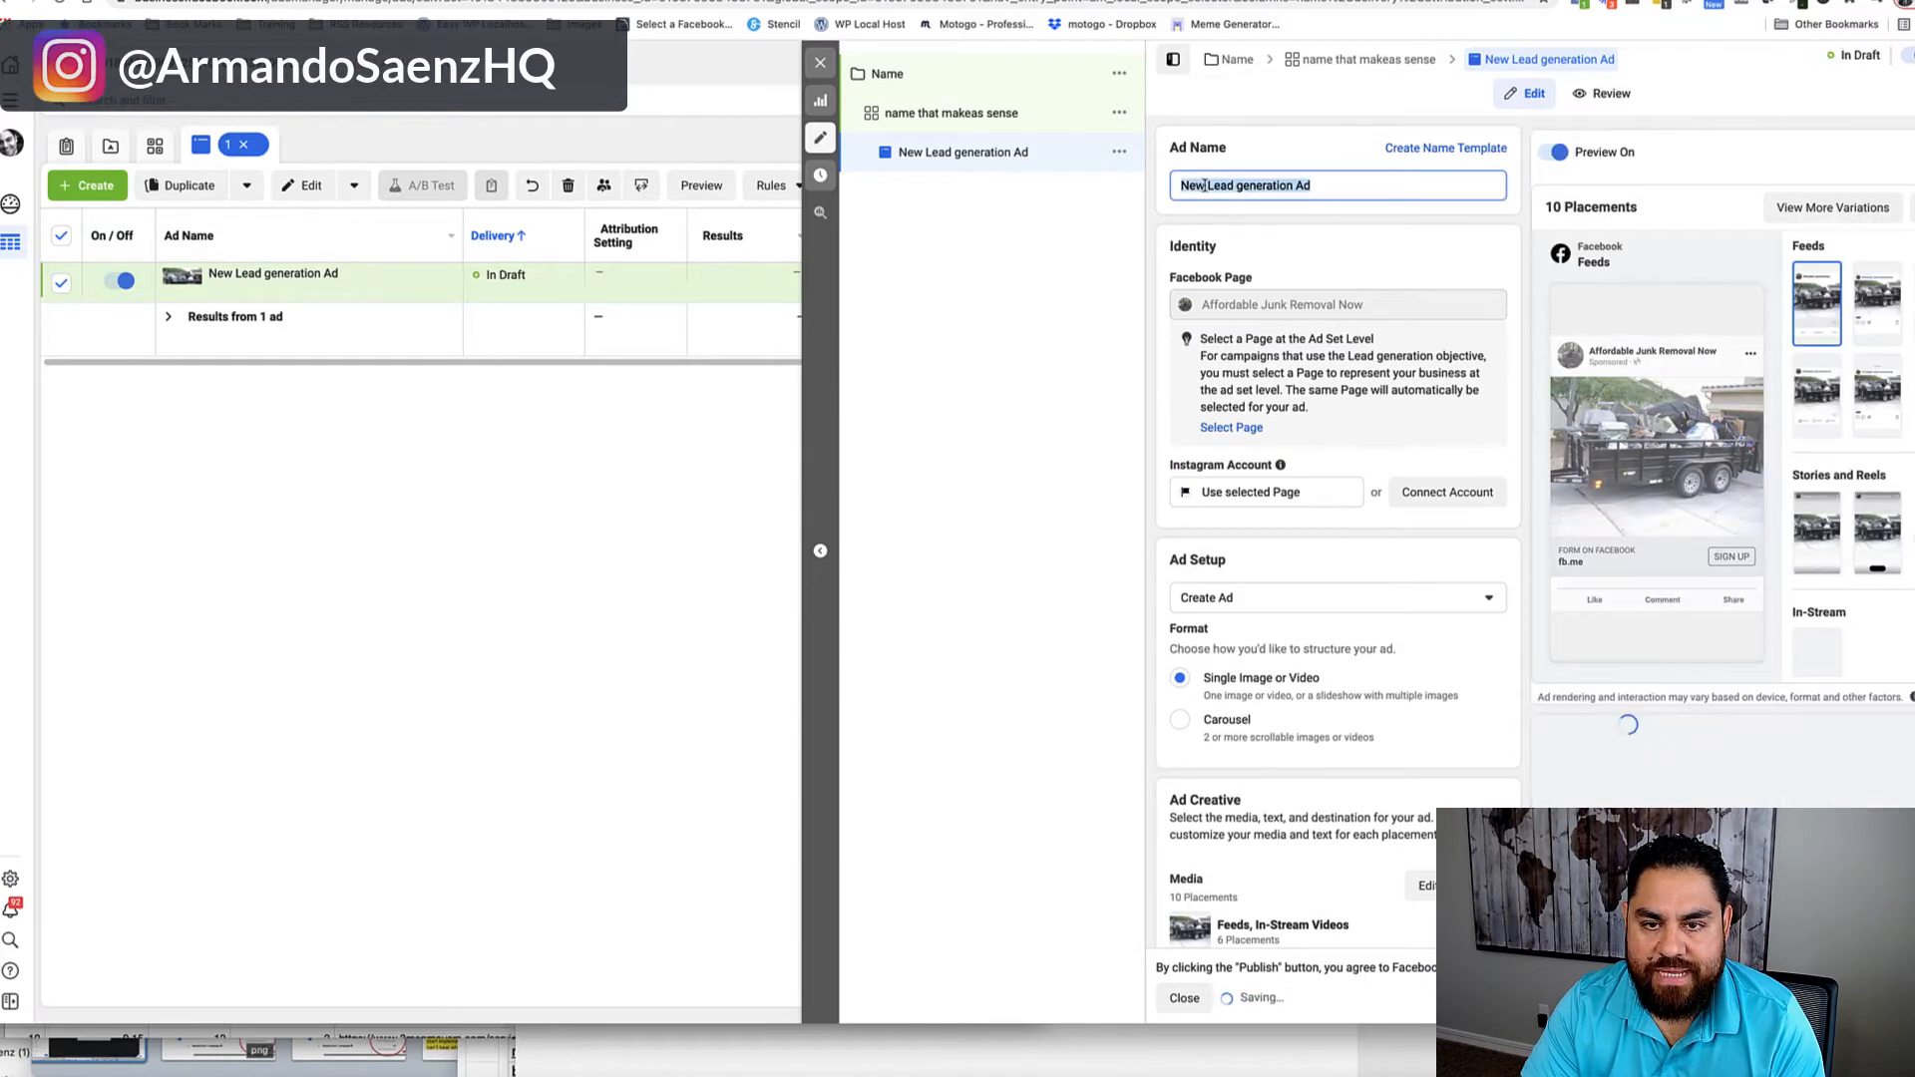
{"action": "left_click", "coordinate": [1204, 185]}
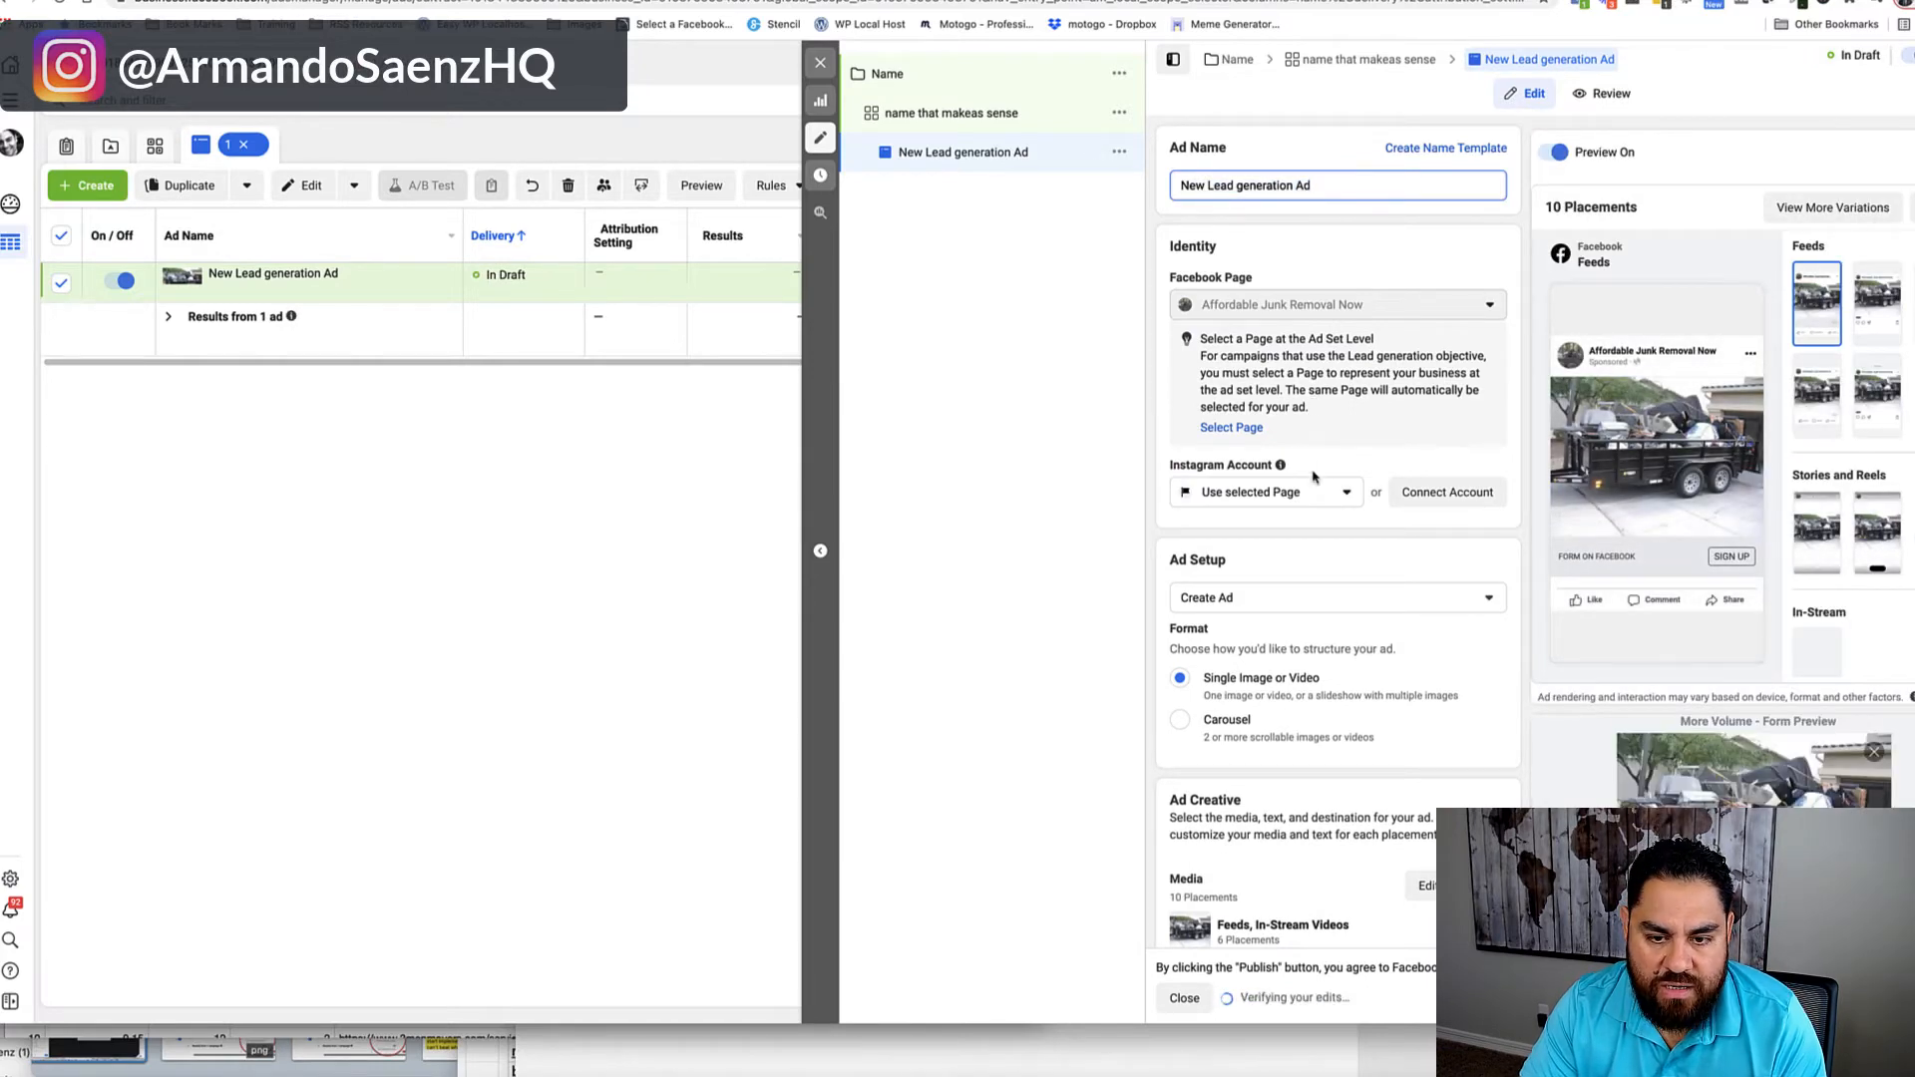
Choose Create Ad as the ad setup option for the lead generation ad.
{"action": "scroll", "coordinate": [1314, 475], "scroll_direction": "down", "scroll_amount": 2}
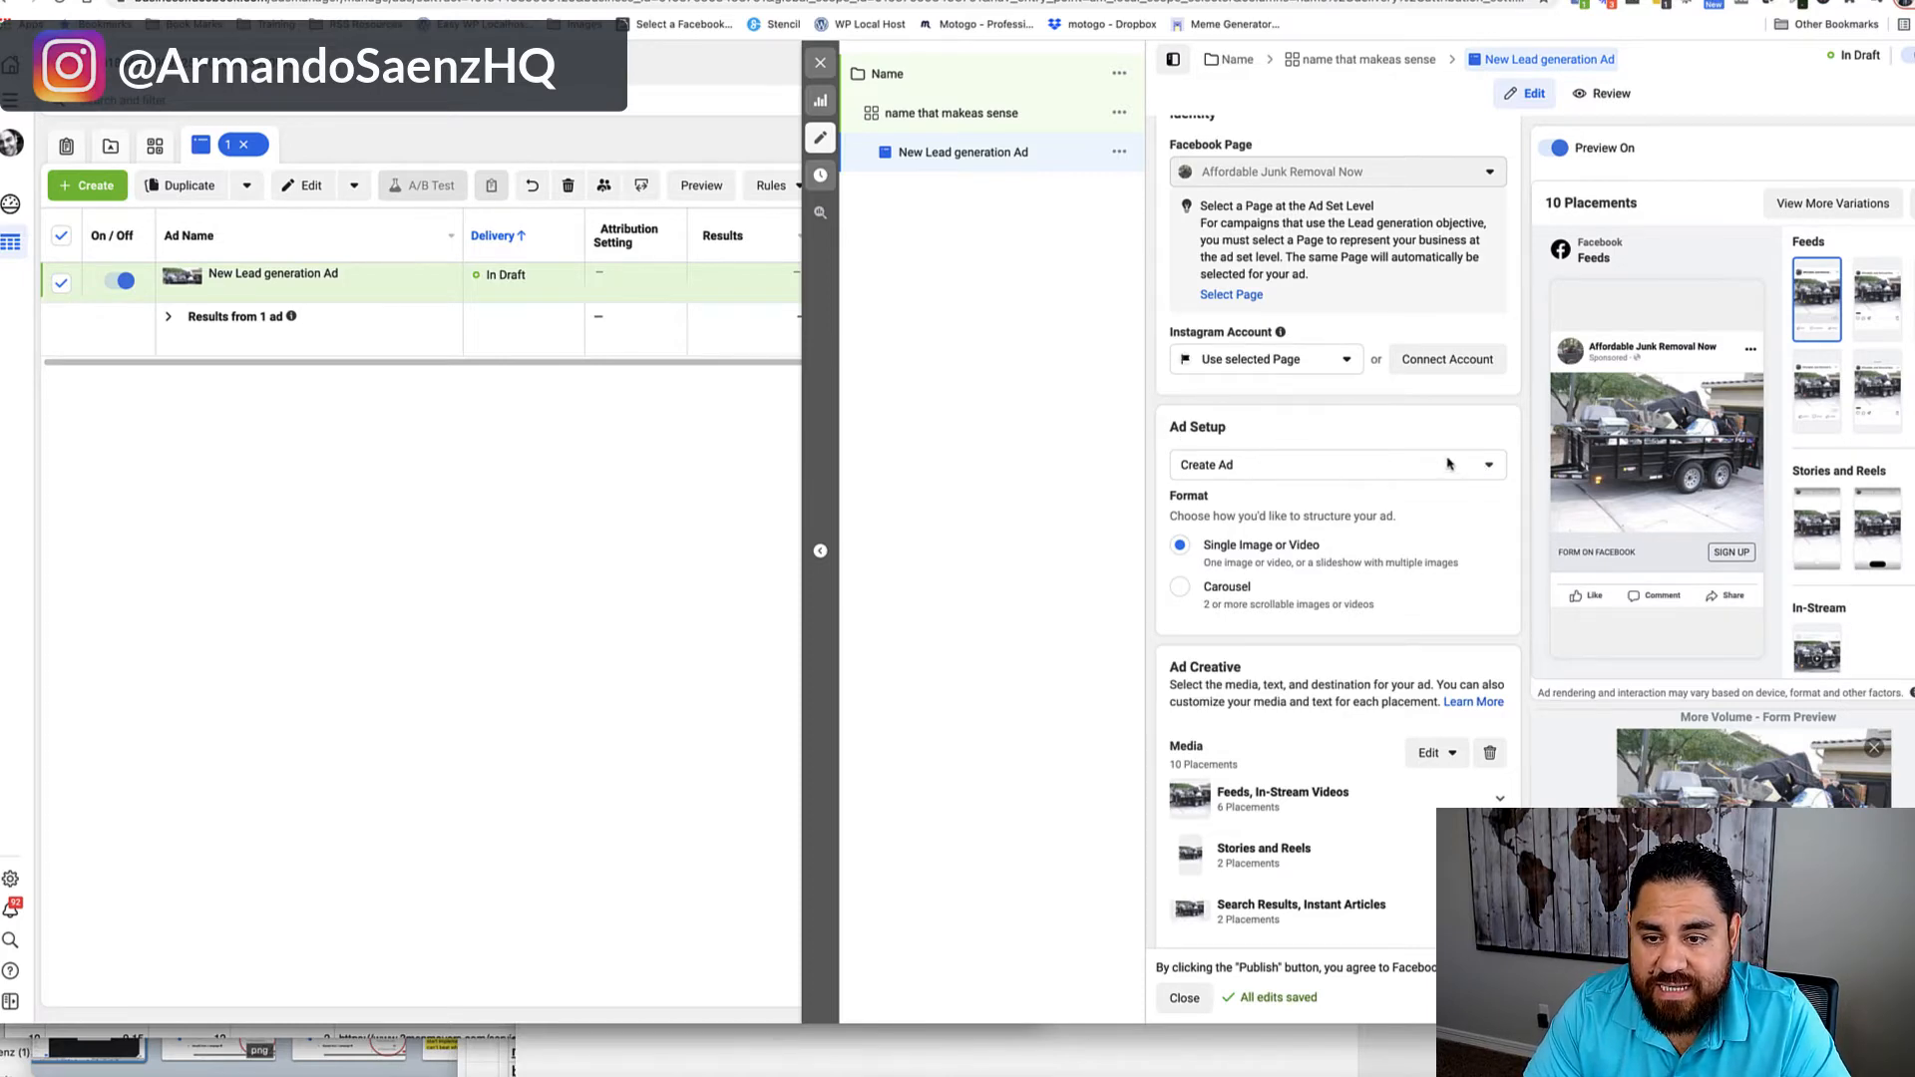
{"action": "left_click", "coordinate": [1483, 465]}
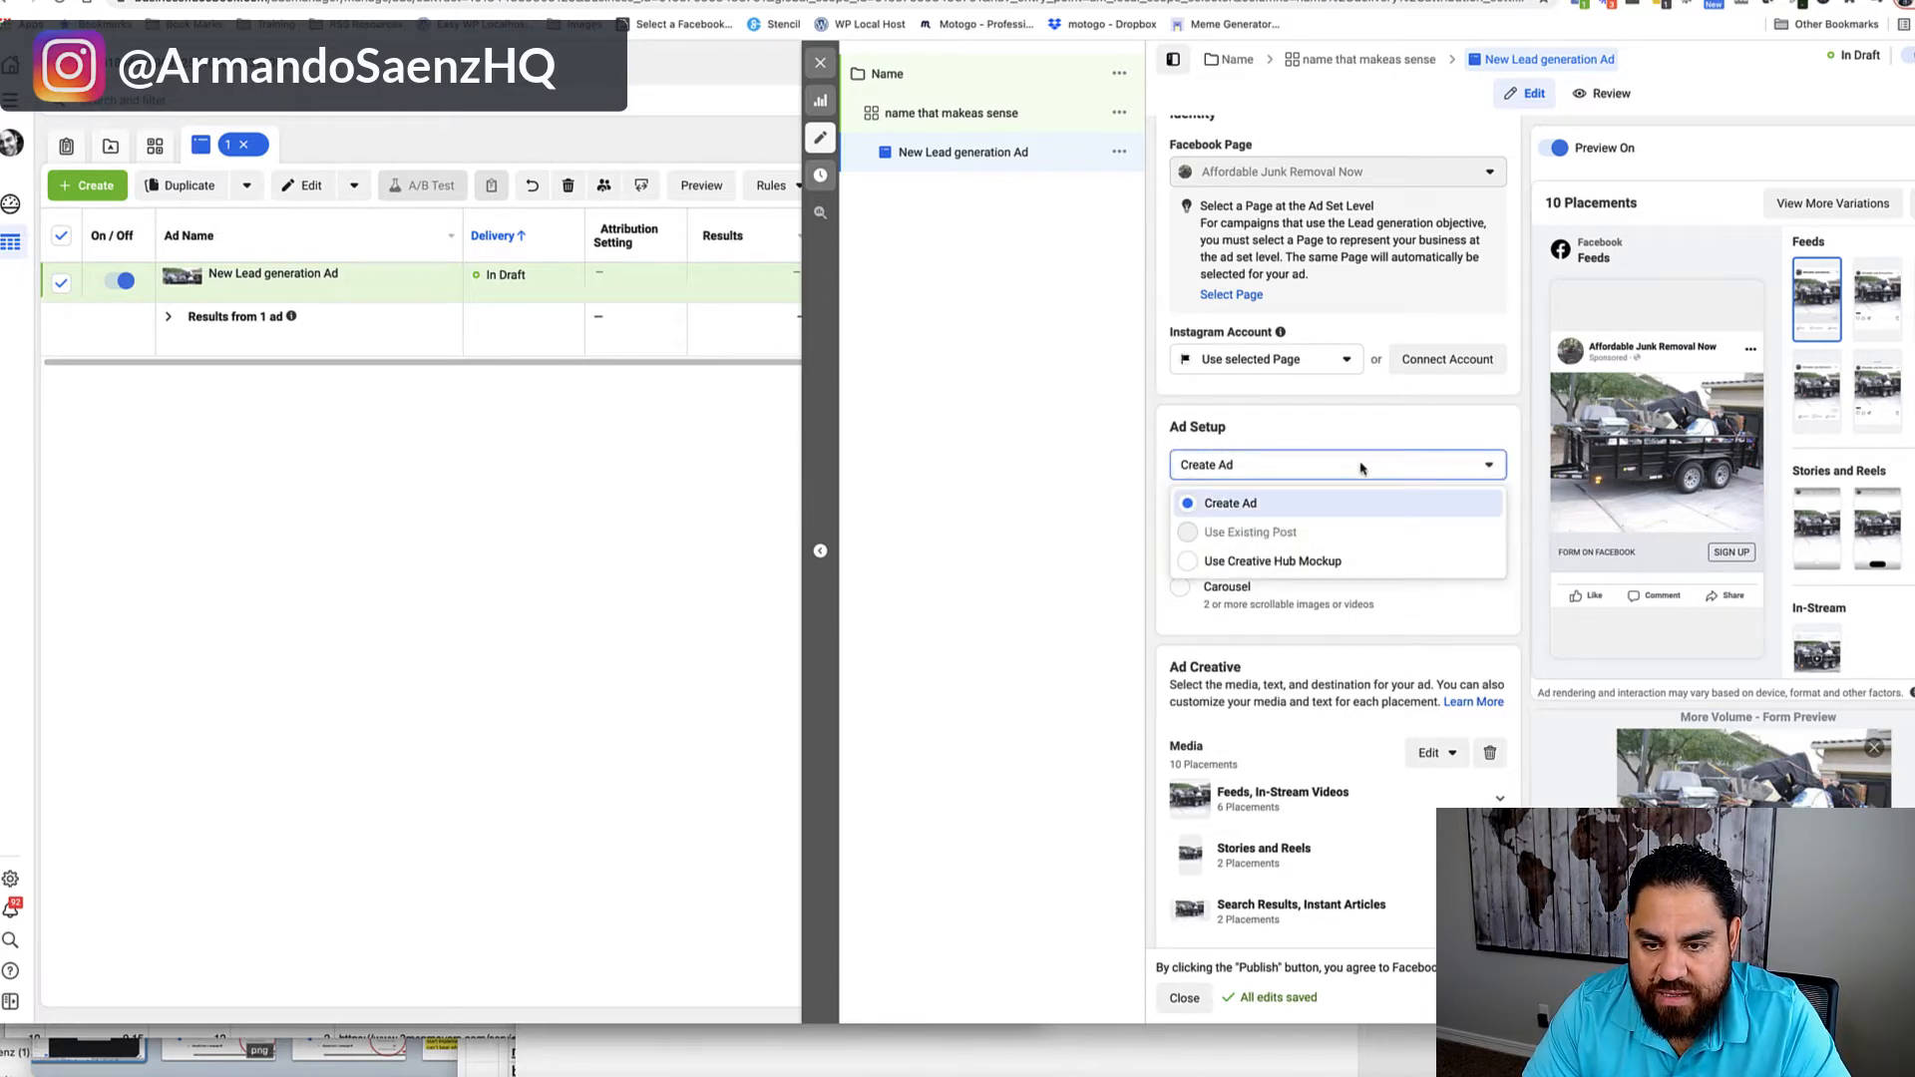
{"action": "left_click", "coordinate": [1258, 506]}
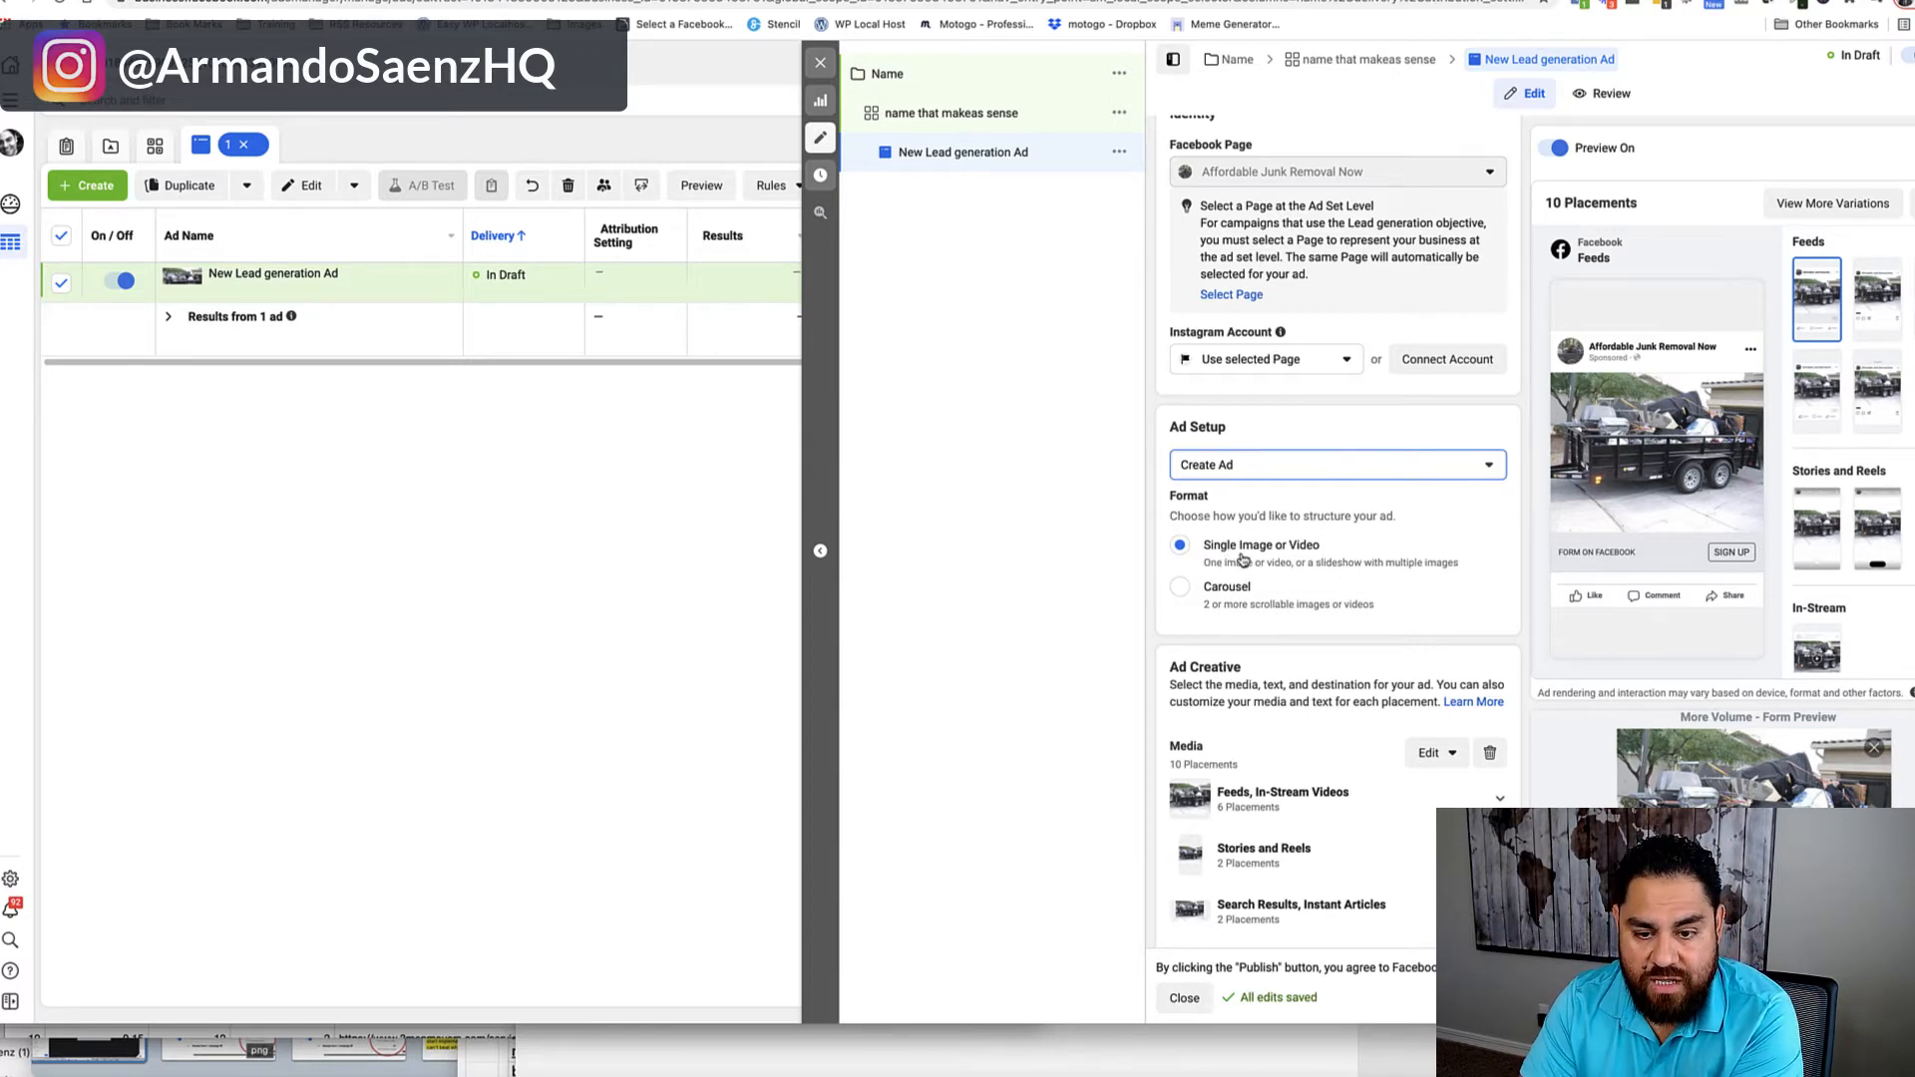
Remove the ad's existing image from its placements and add a video as the ad media.
{"action": "scroll", "coordinate": [1241, 559], "scroll_direction": "down", "scroll_amount": 2}
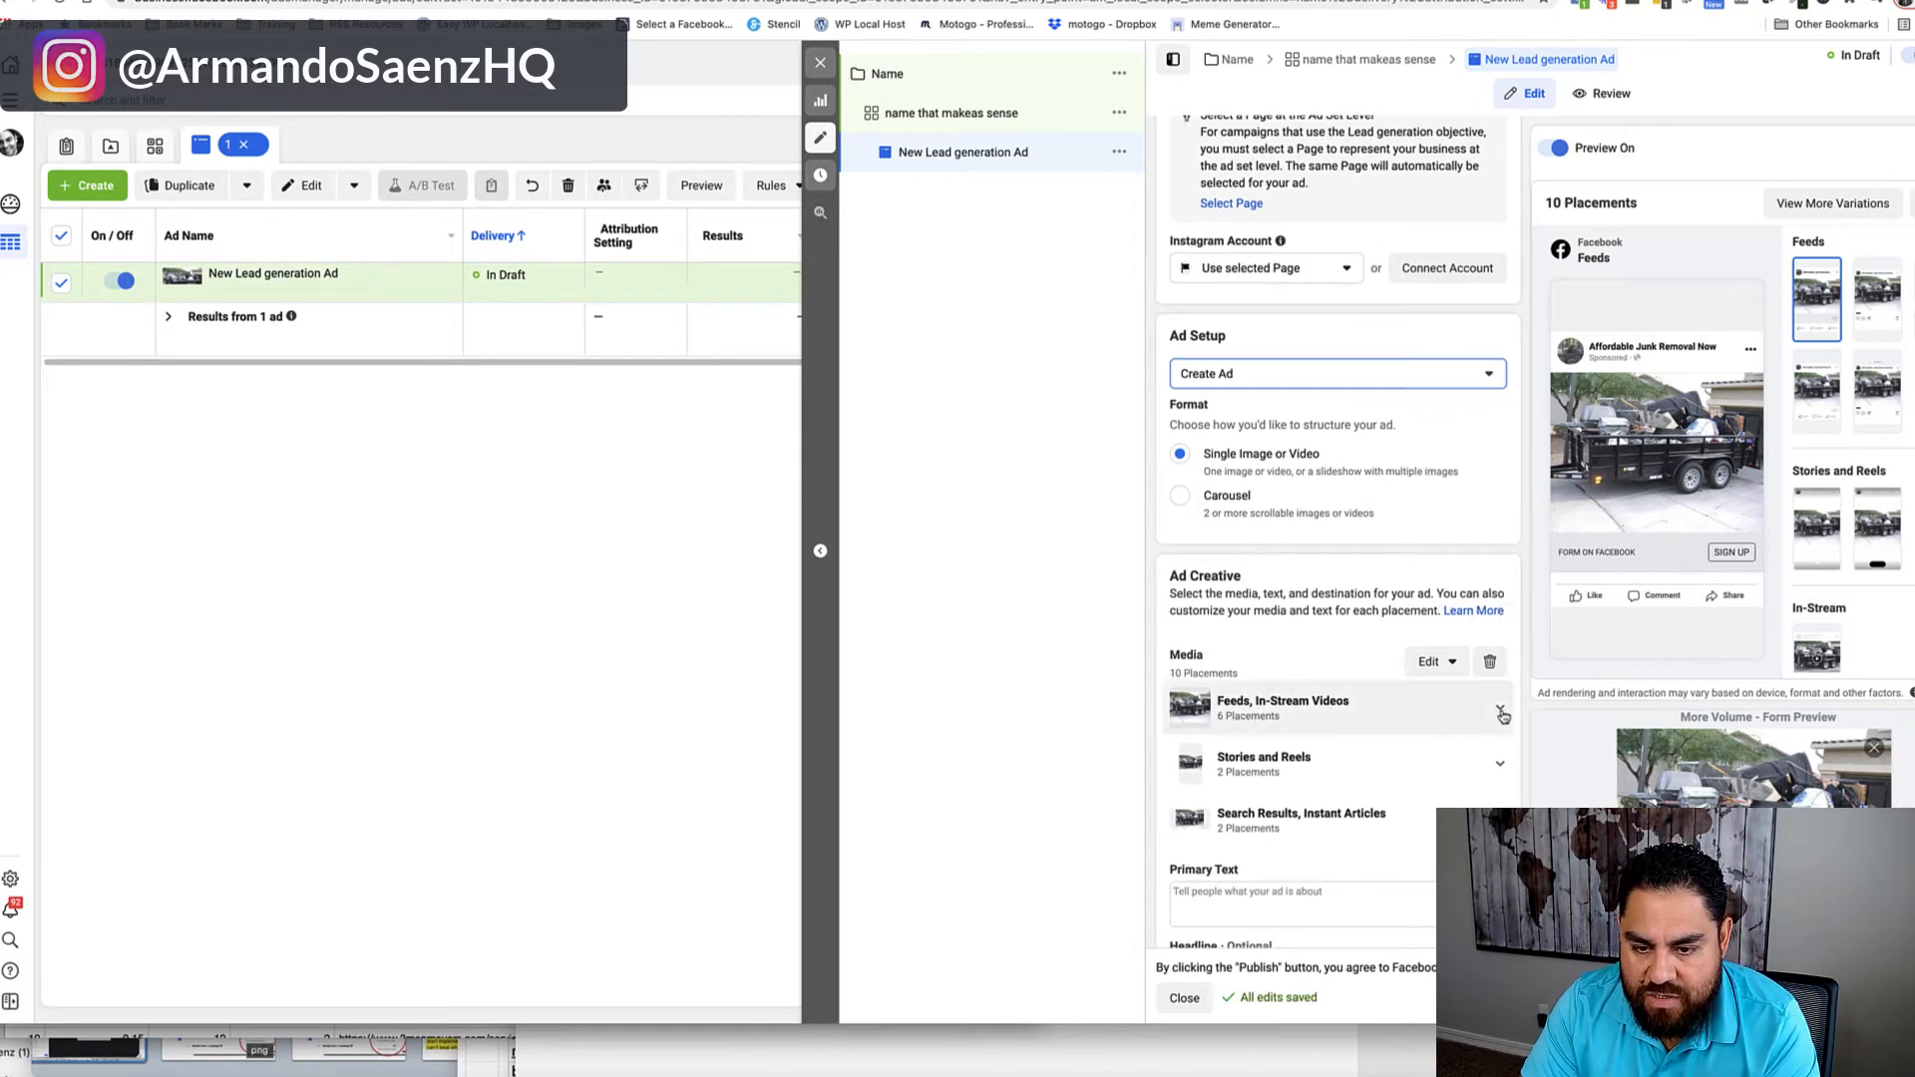
{"action": "left_click", "coordinate": [1491, 664]}
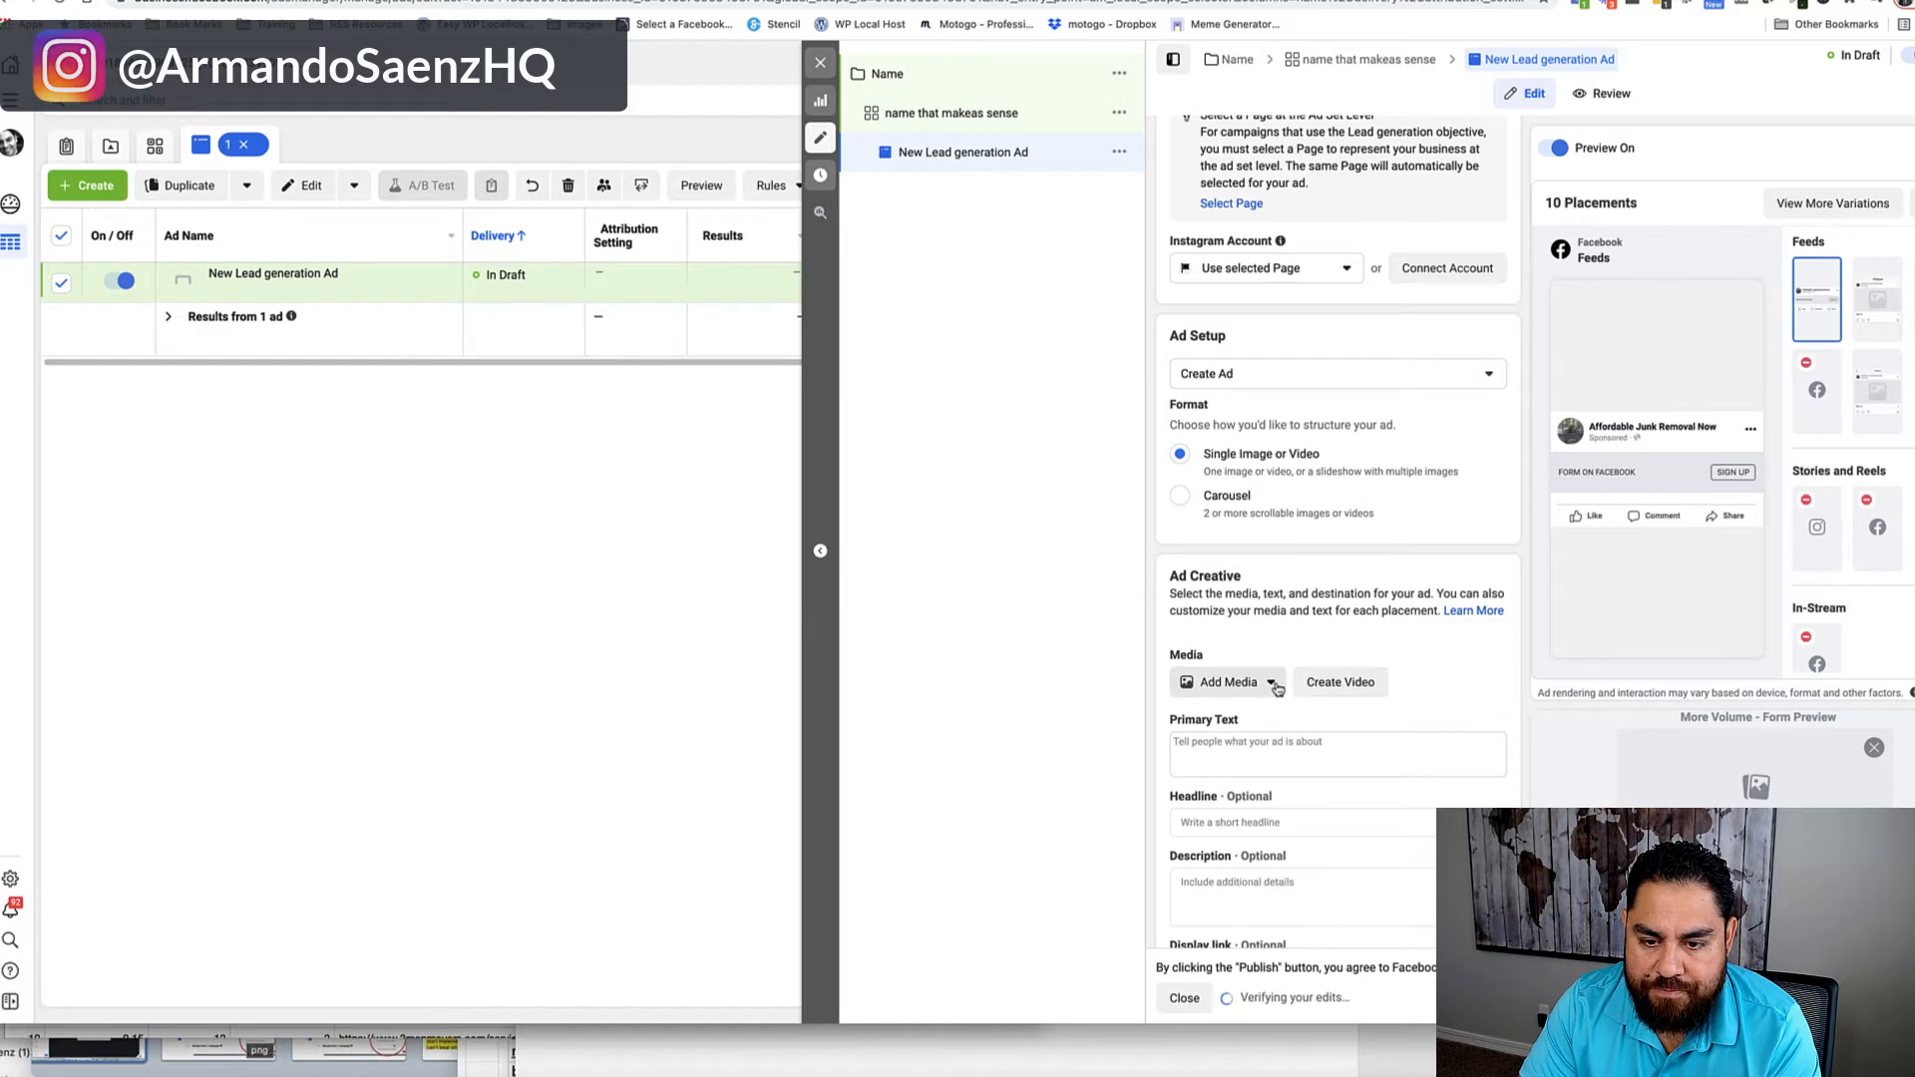
{"action": "left_click", "coordinate": [1241, 683]}
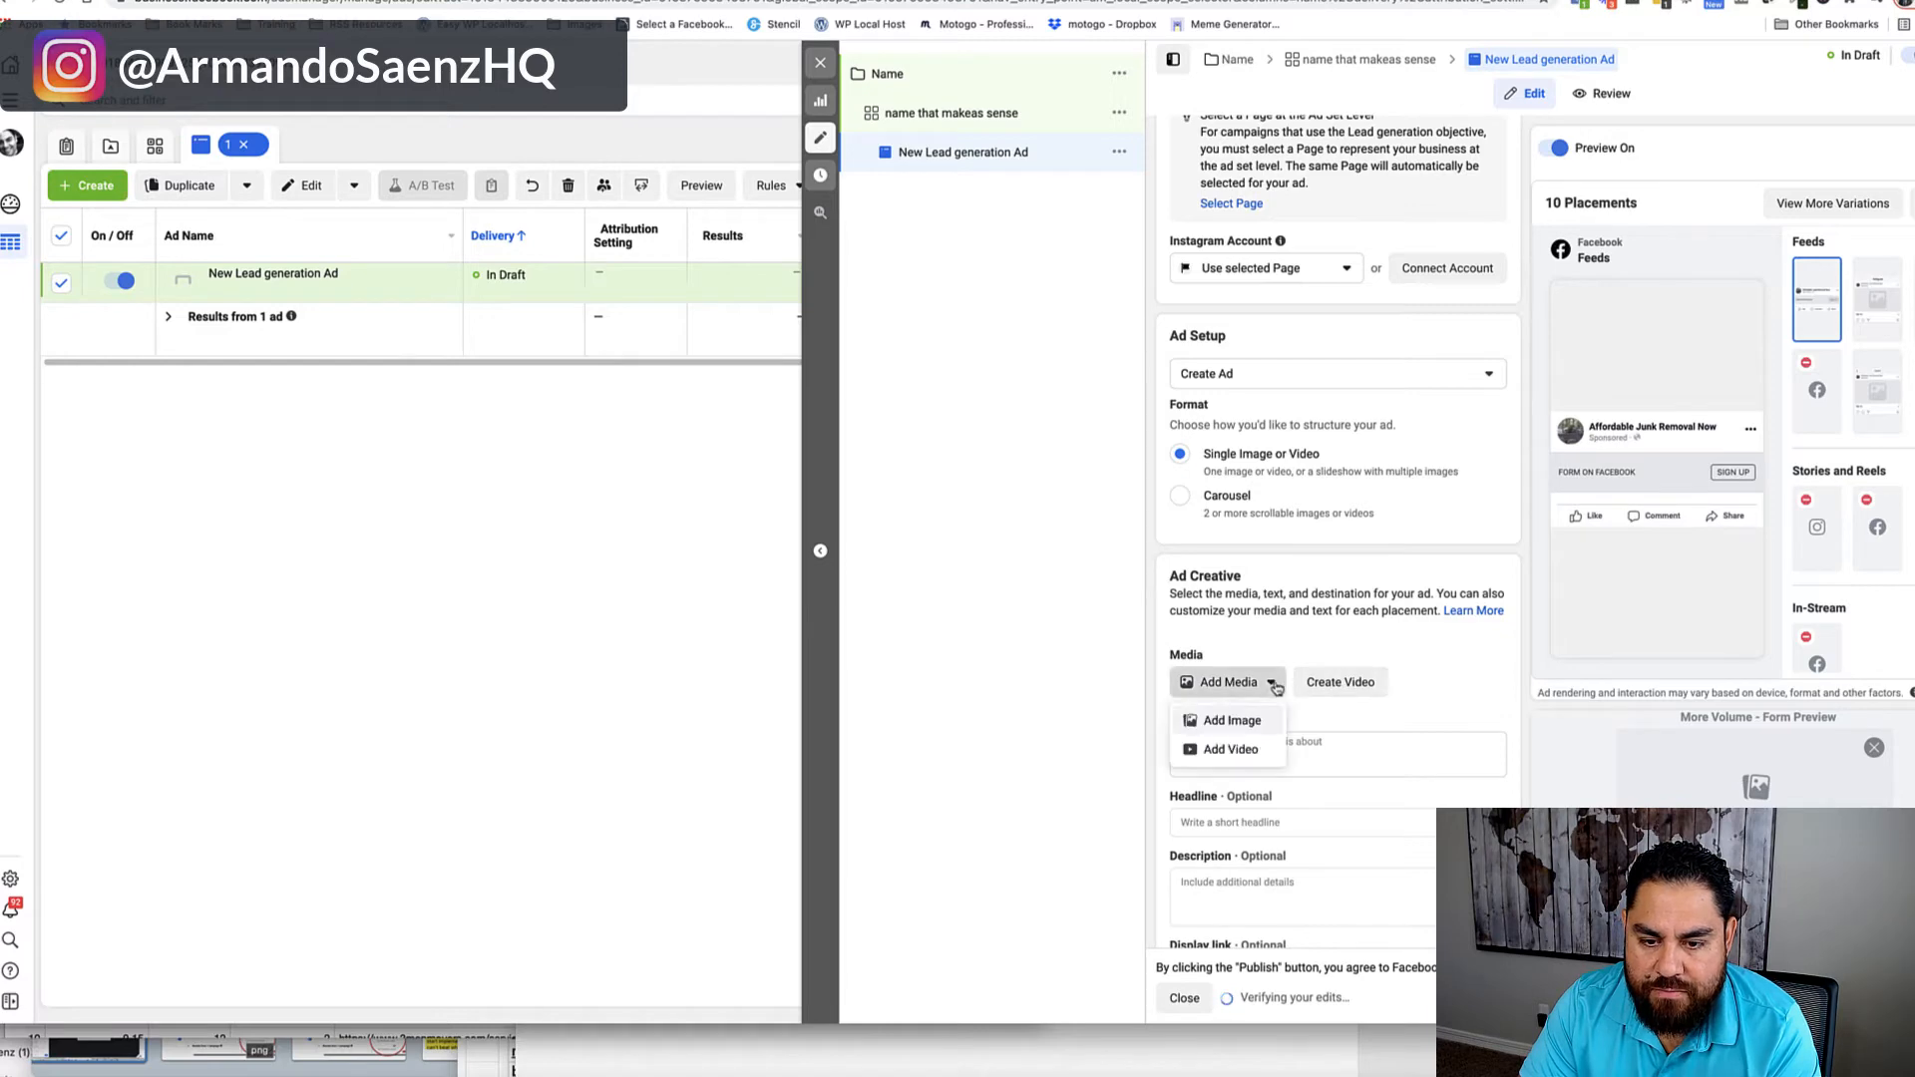
{"action": "left_click", "coordinate": [1232, 750]}
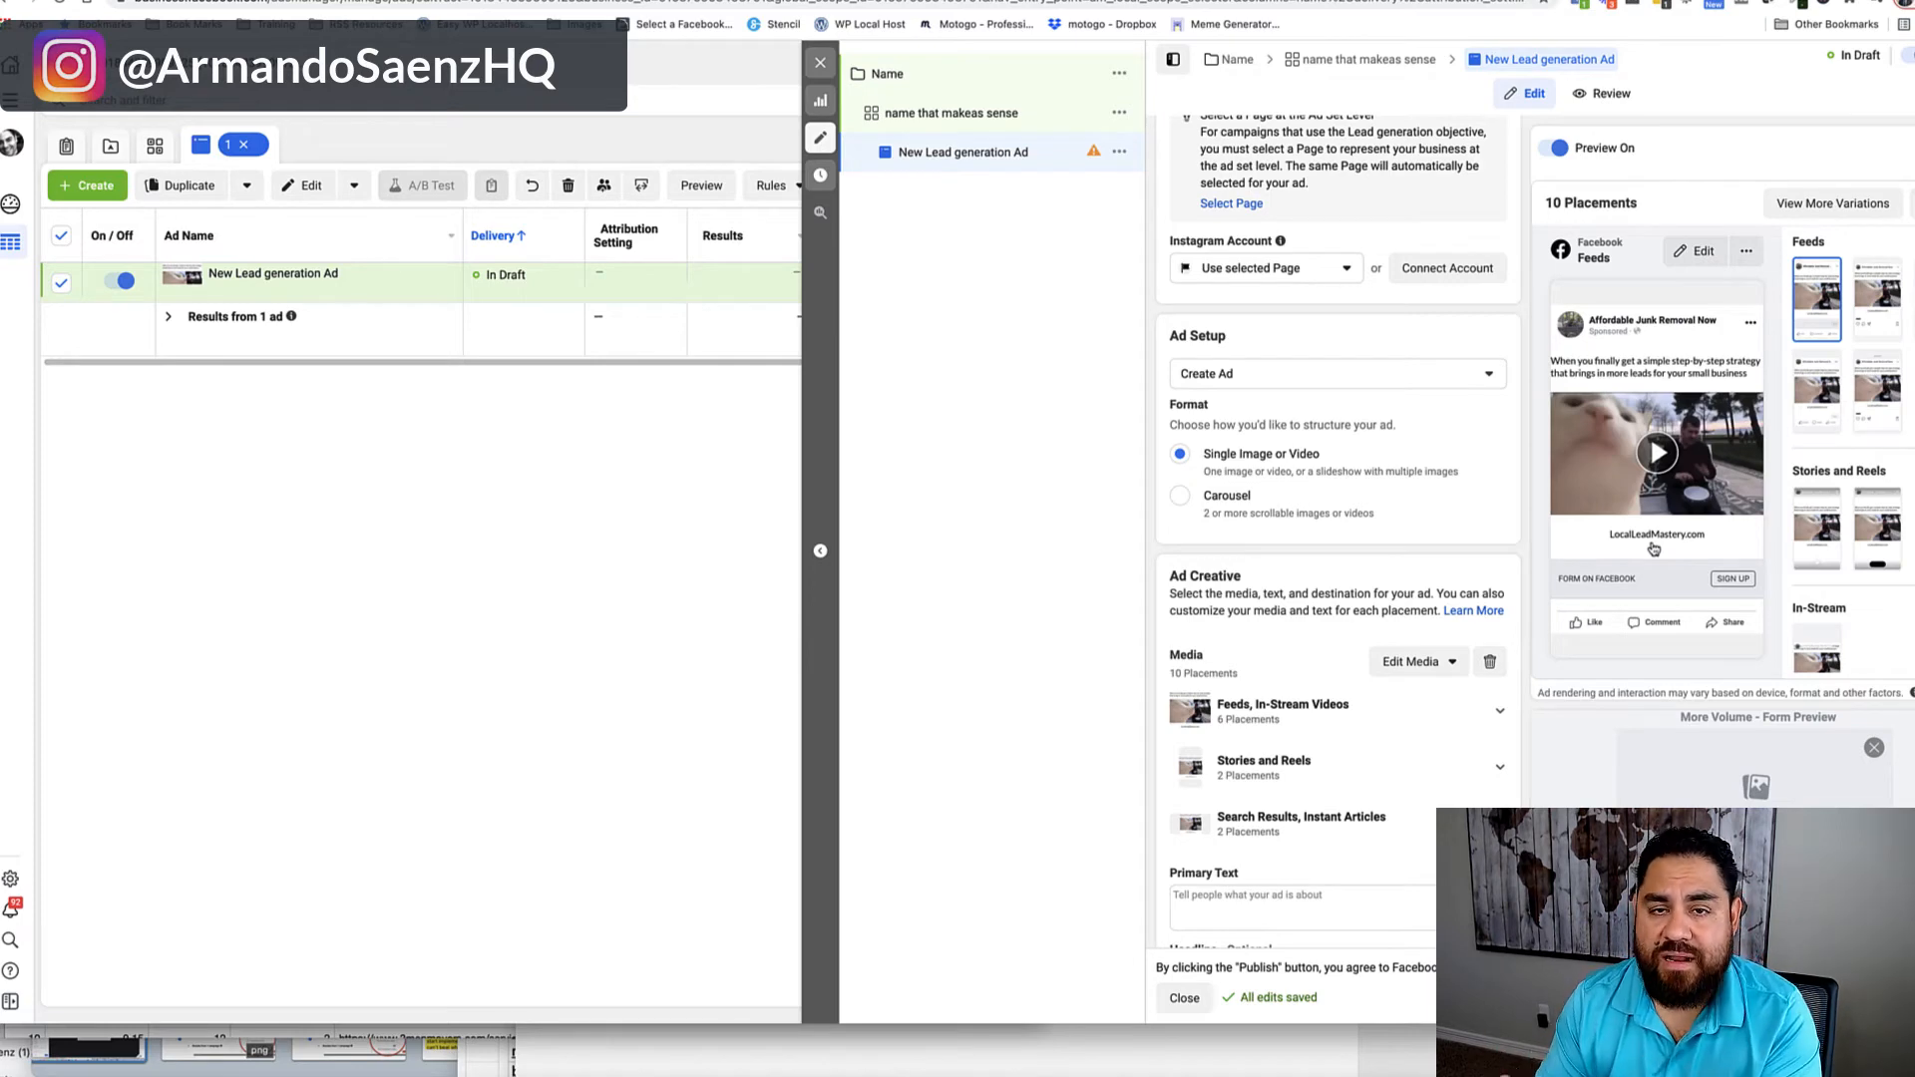
Enter the ad's primary text as "ATTN: Sugar Land!" with "Carpet" on the second line.
{"action": "scroll", "coordinate": [1212, 560], "scroll_direction": "down", "scroll_amount": 4}
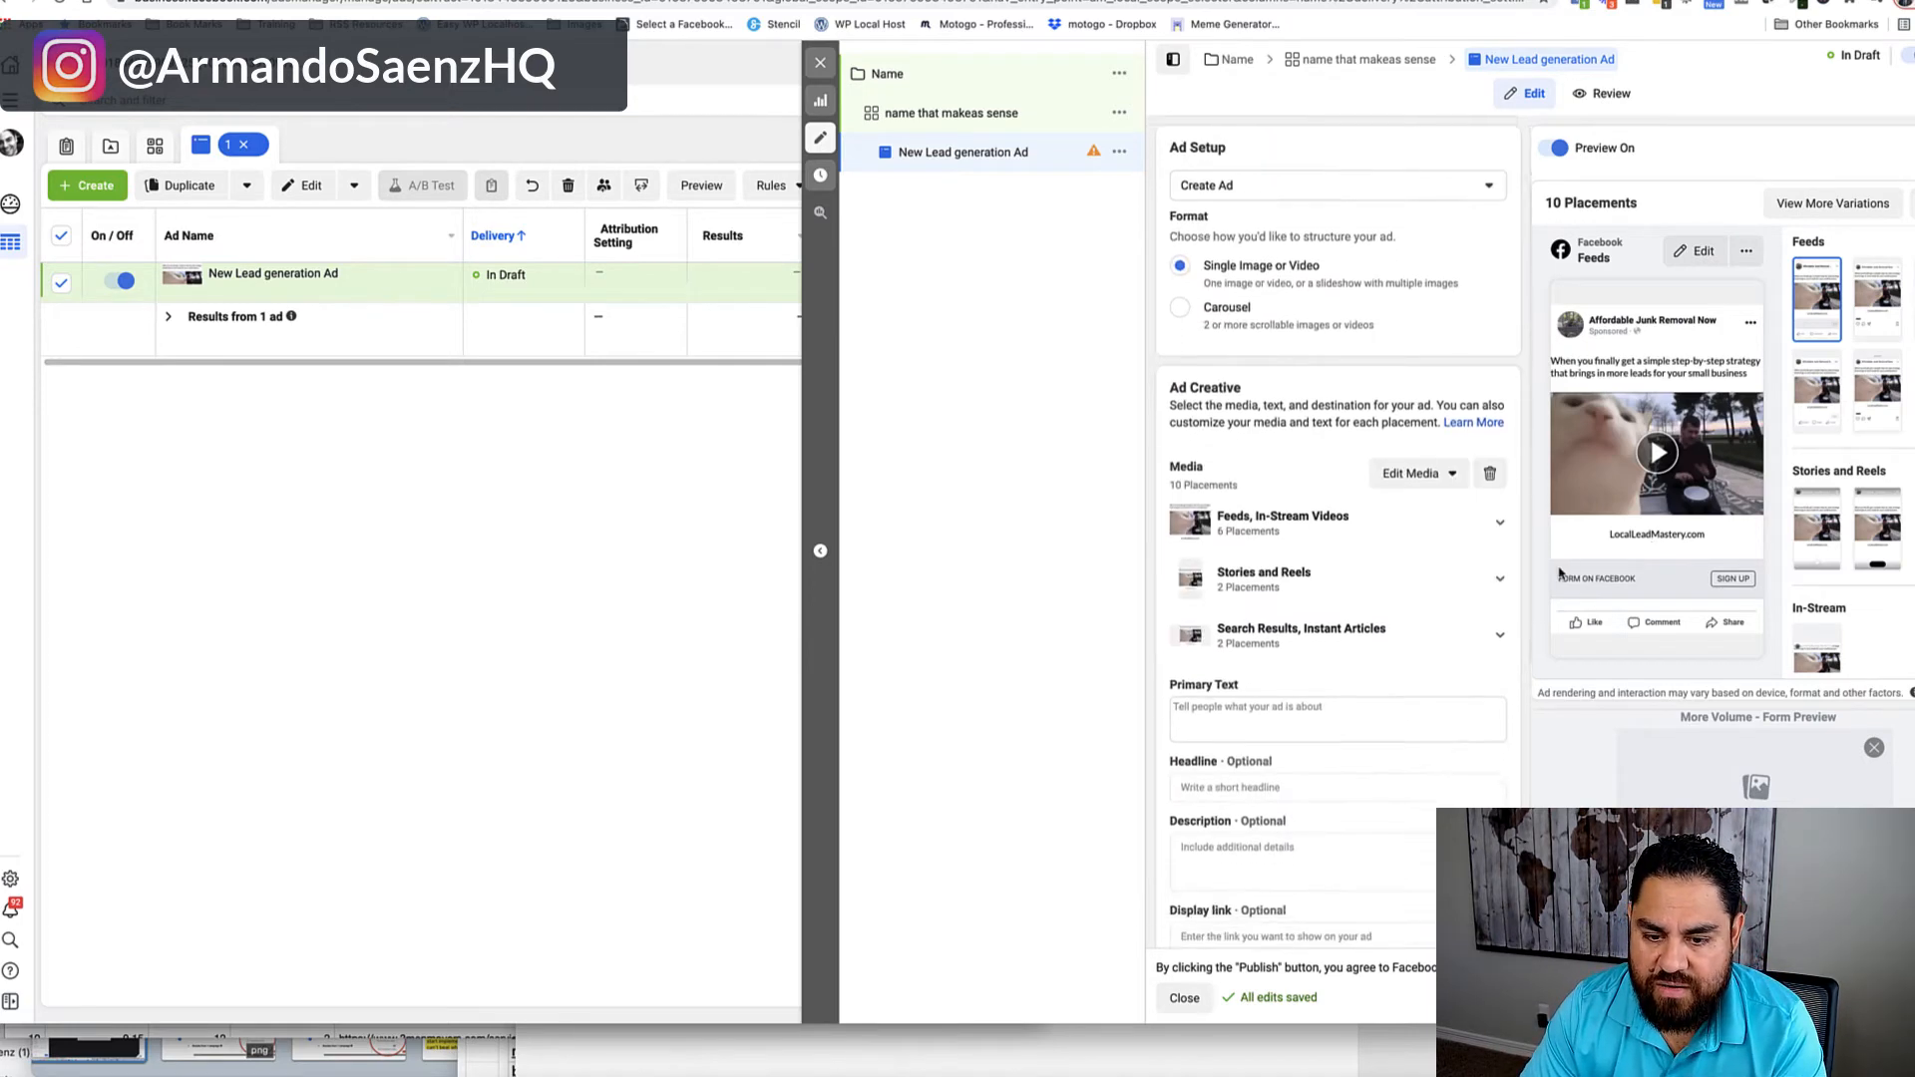
{"action": "left_click", "coordinate": [1207, 548]}
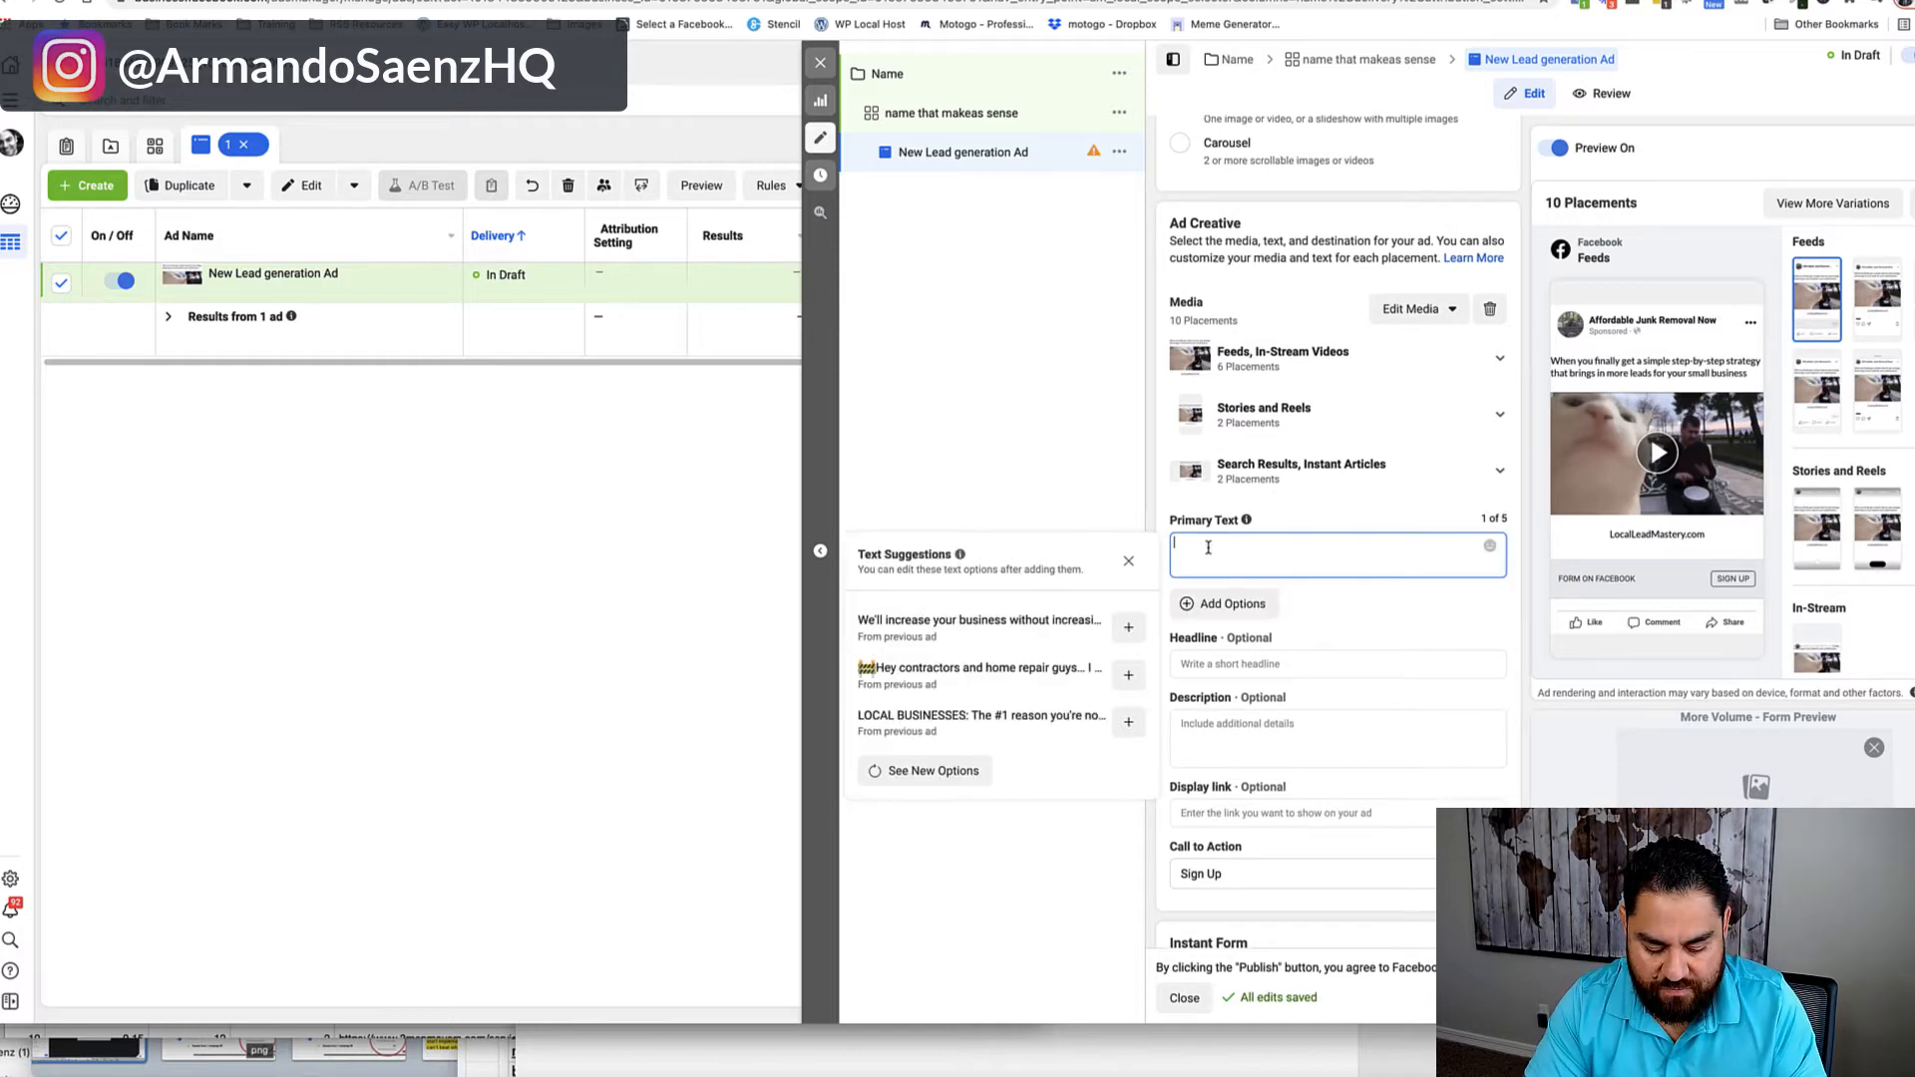
{"action": "type", "text": "ATTN"}
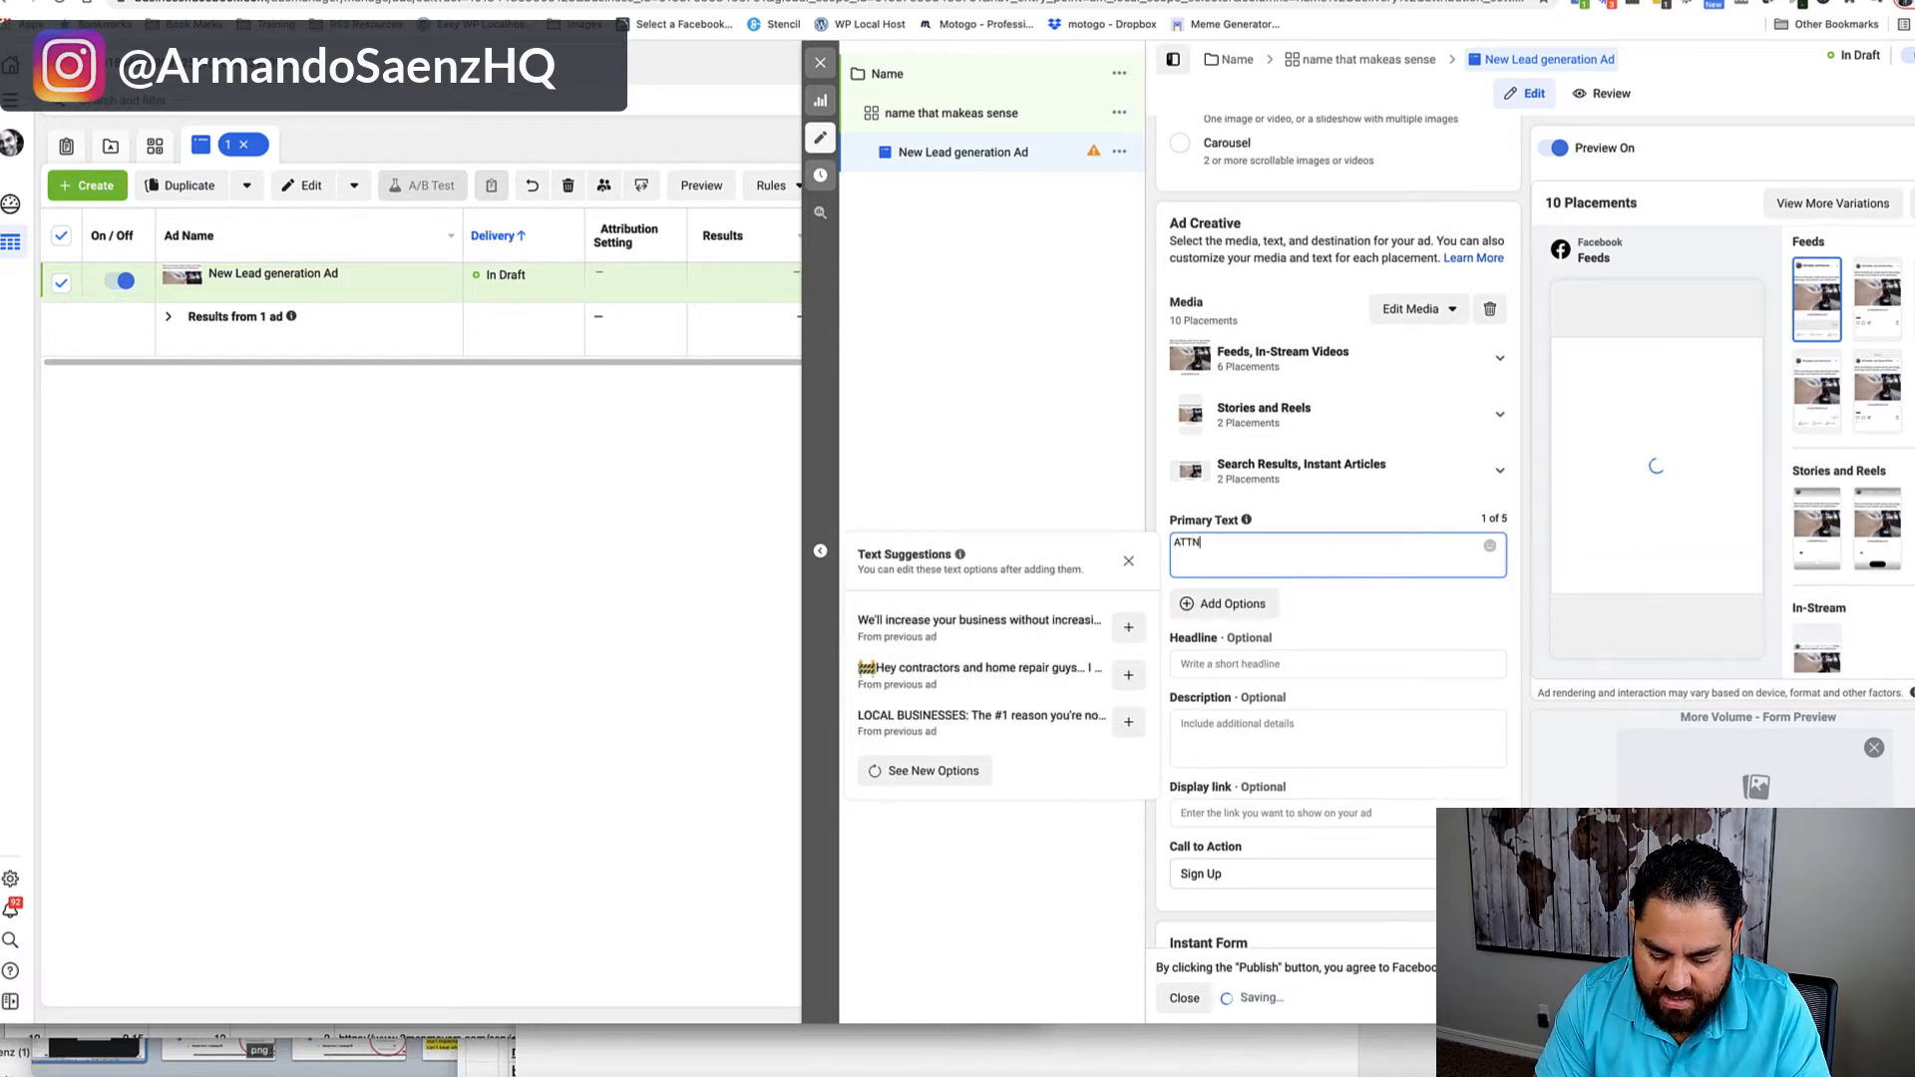
{"action": "type", "text": ": Sugar"}
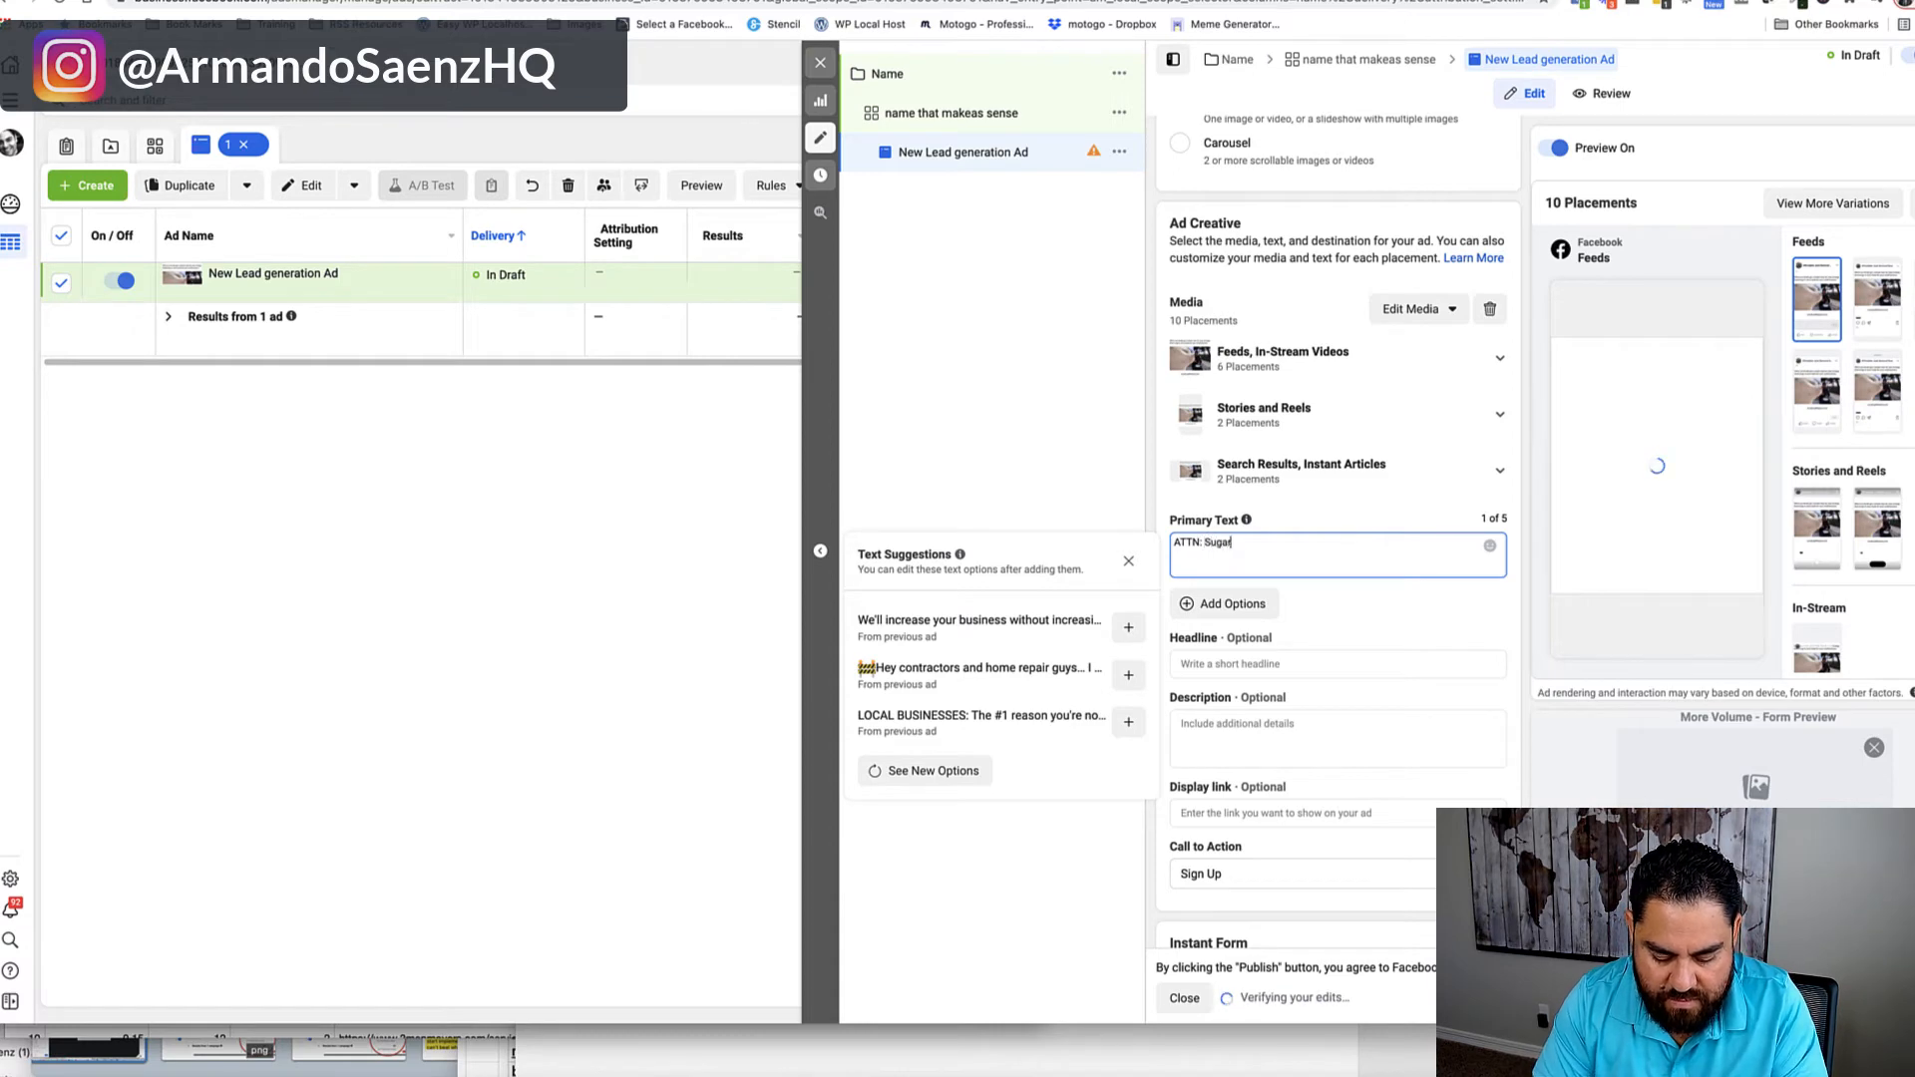
{"action": "type", "text": " Land!"}
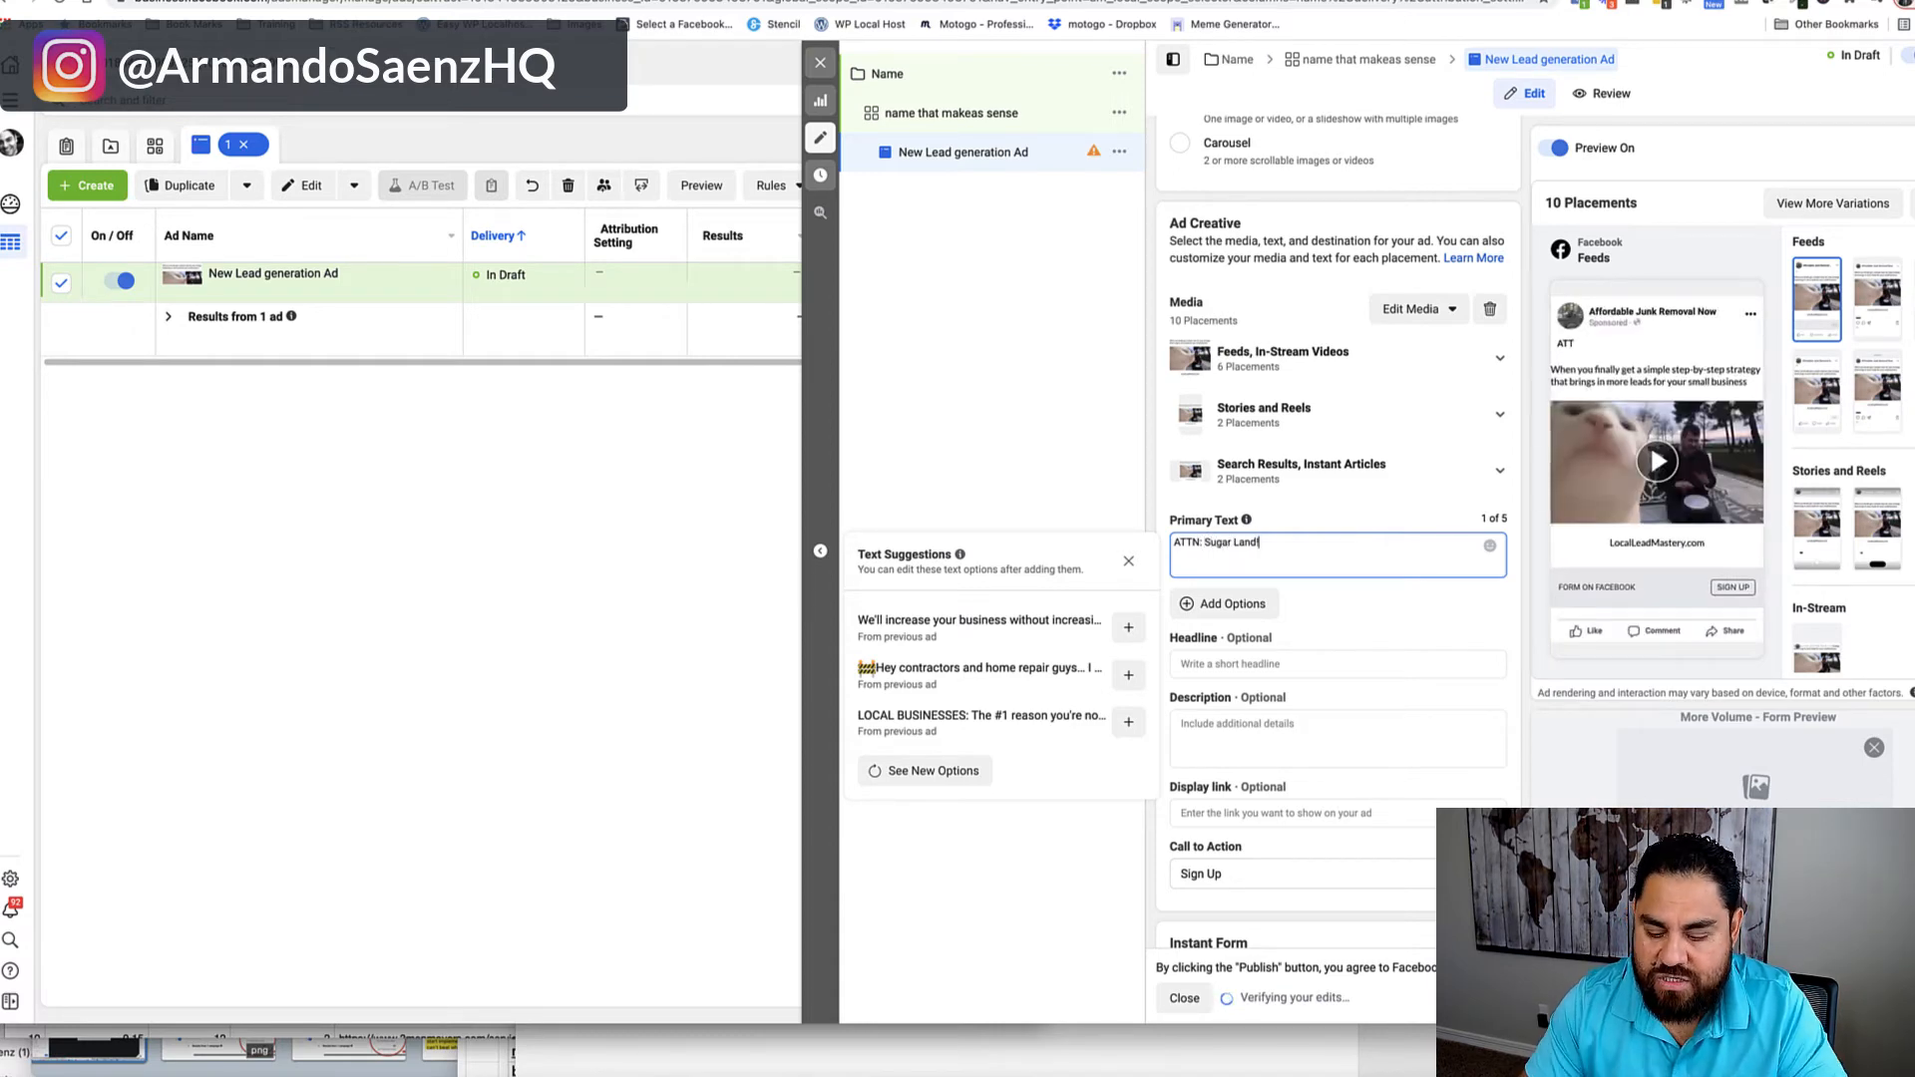
{"action": "key", "text": "Return"}
{"action": "type", "text": "Ca"}
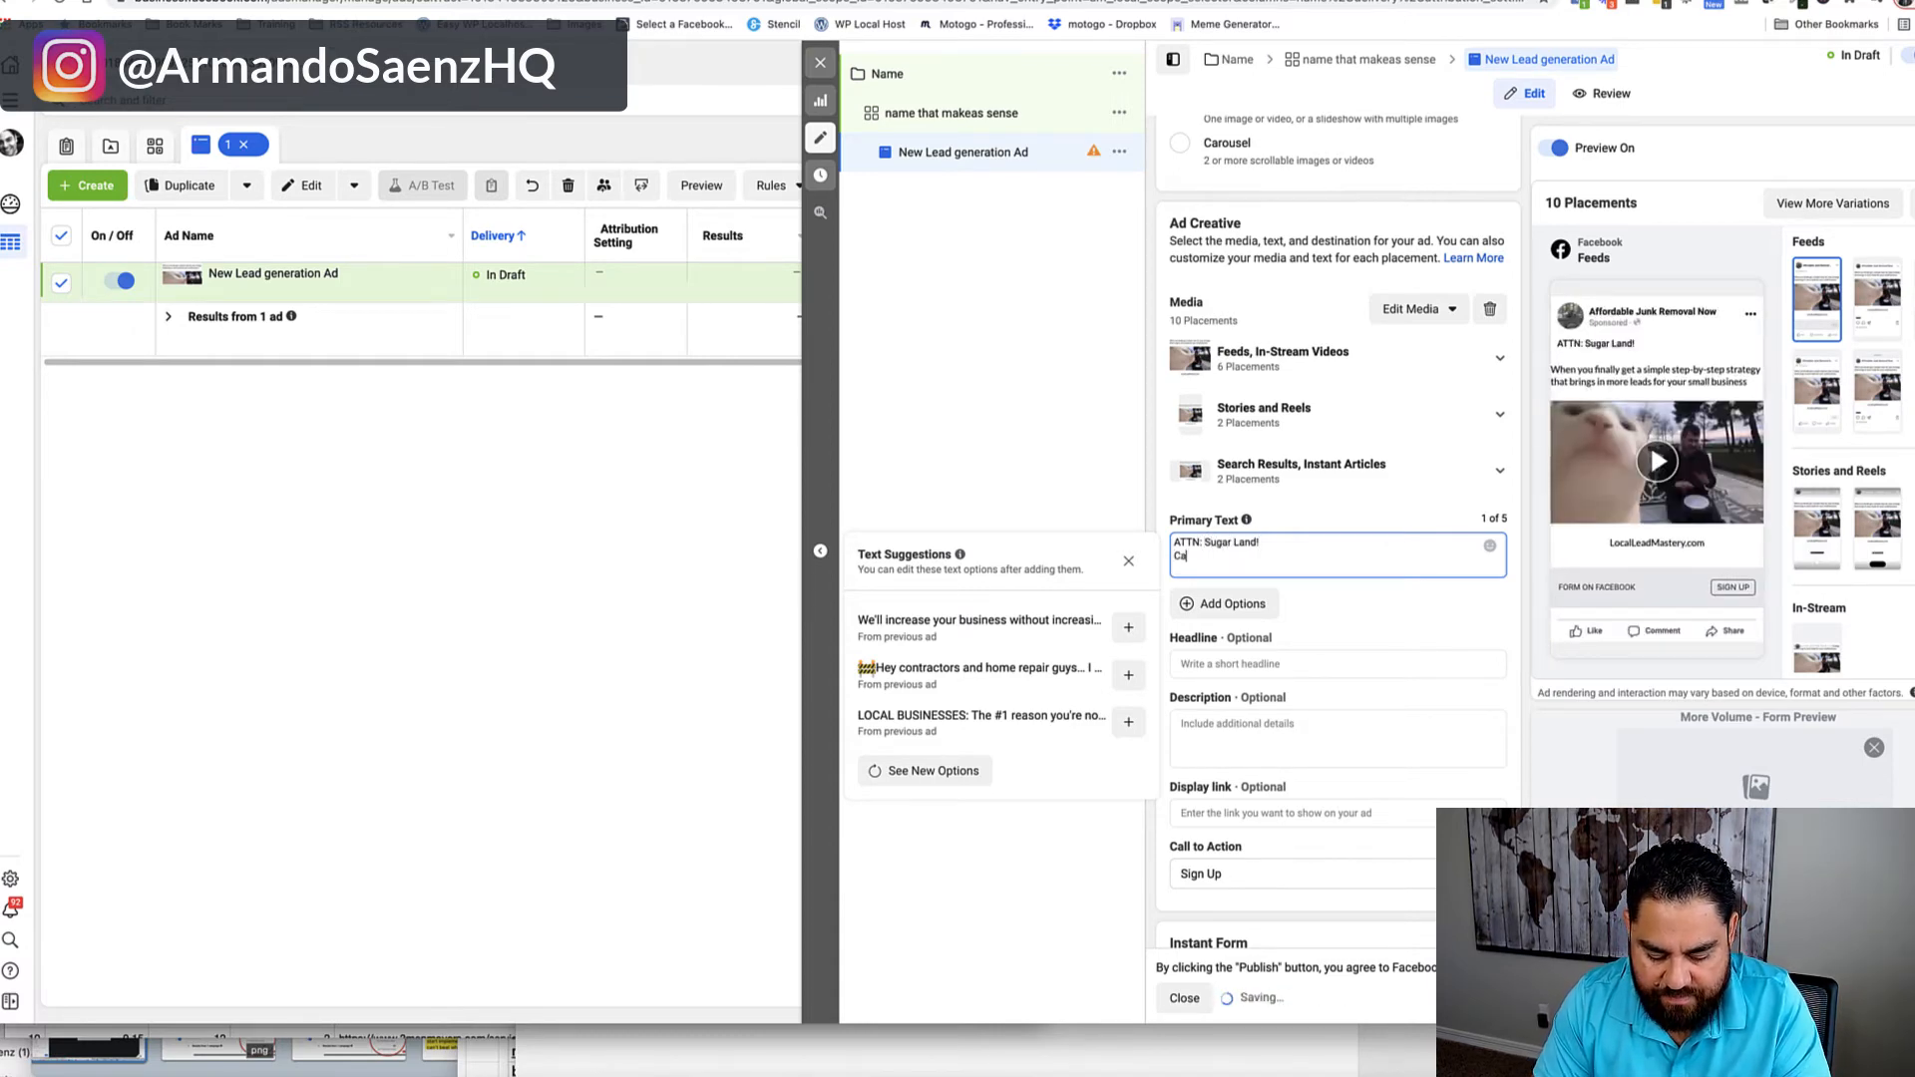
{"action": "type", "text": "rpet cleaning"}
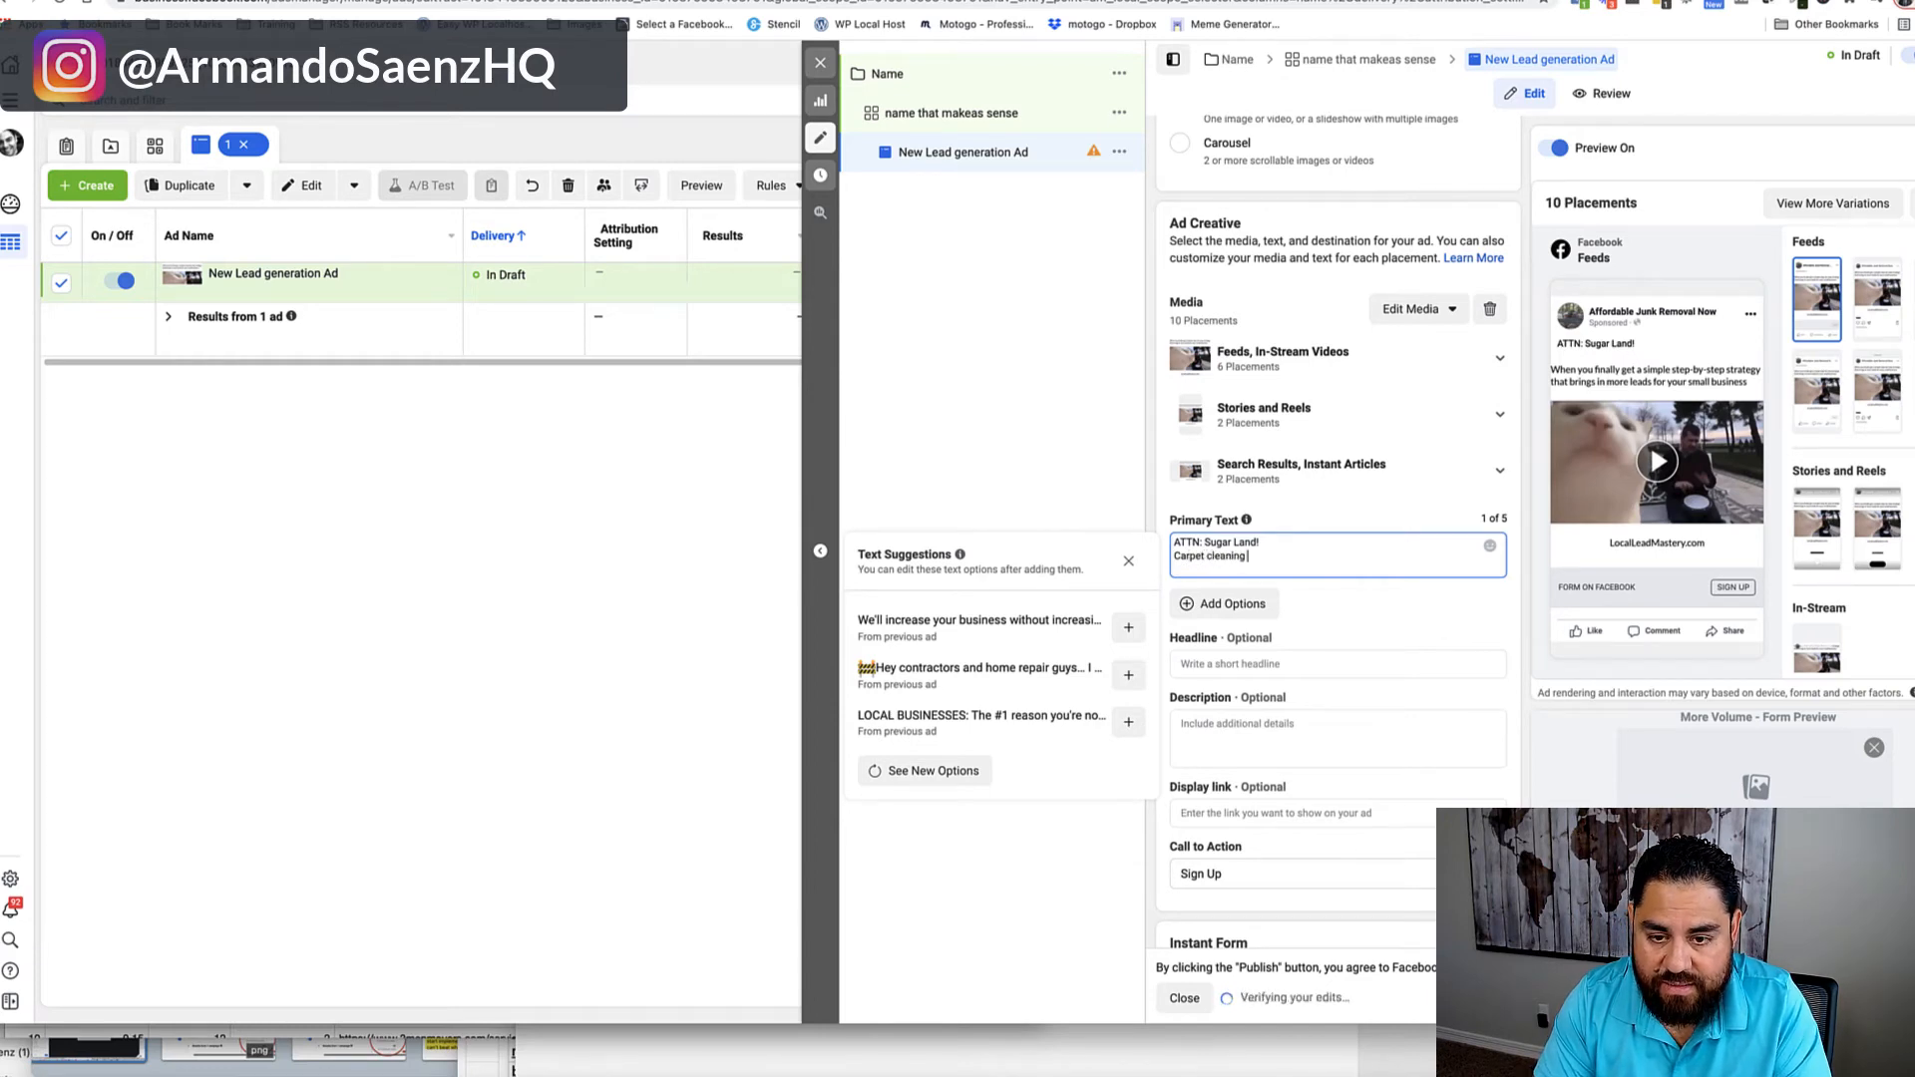
{"action": "key", "text": "BackSpace"}
{"action": "key", "text": "BackSpace"}
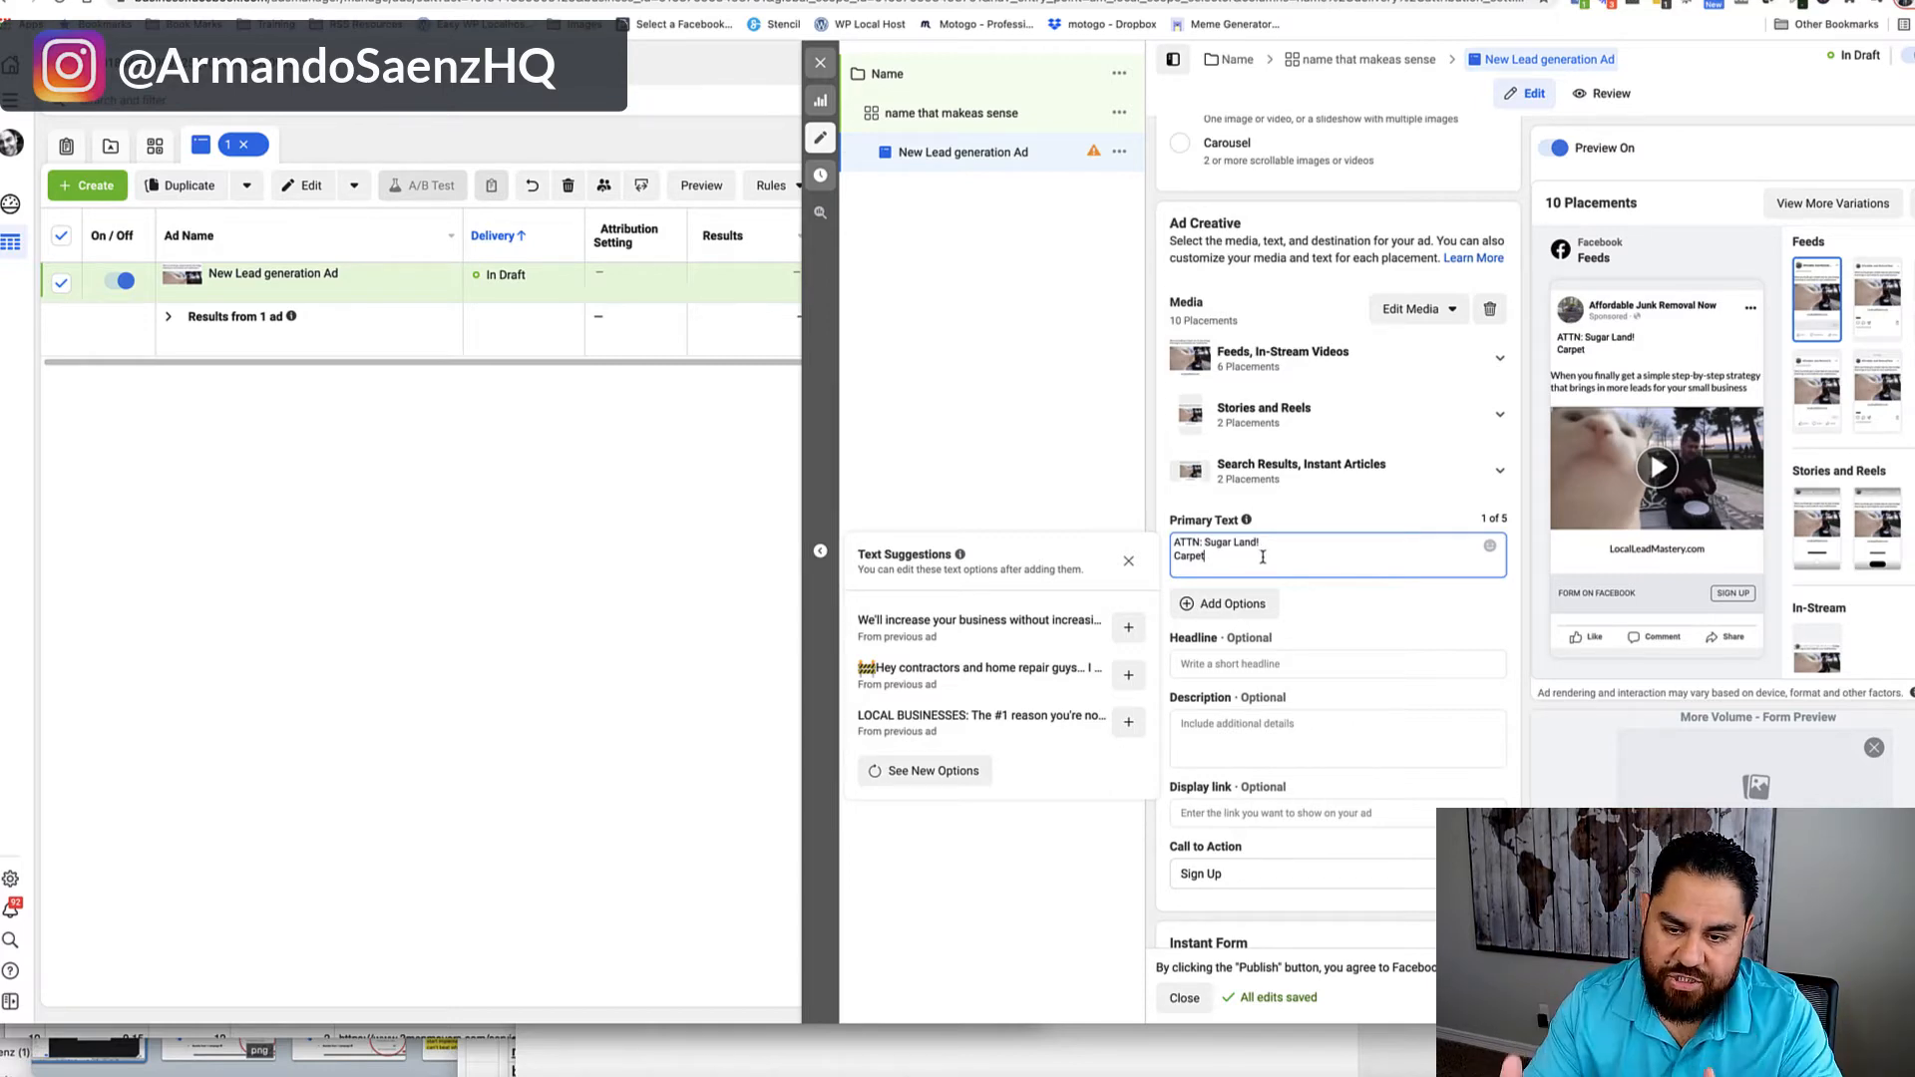
Enter "Carpet cleaning done right!" as the ad's headline.
{"action": "scroll", "coordinate": [1262, 556], "scroll_direction": "down", "scroll_amount": 3}
{"action": "left_click", "coordinate": [1206, 514]}
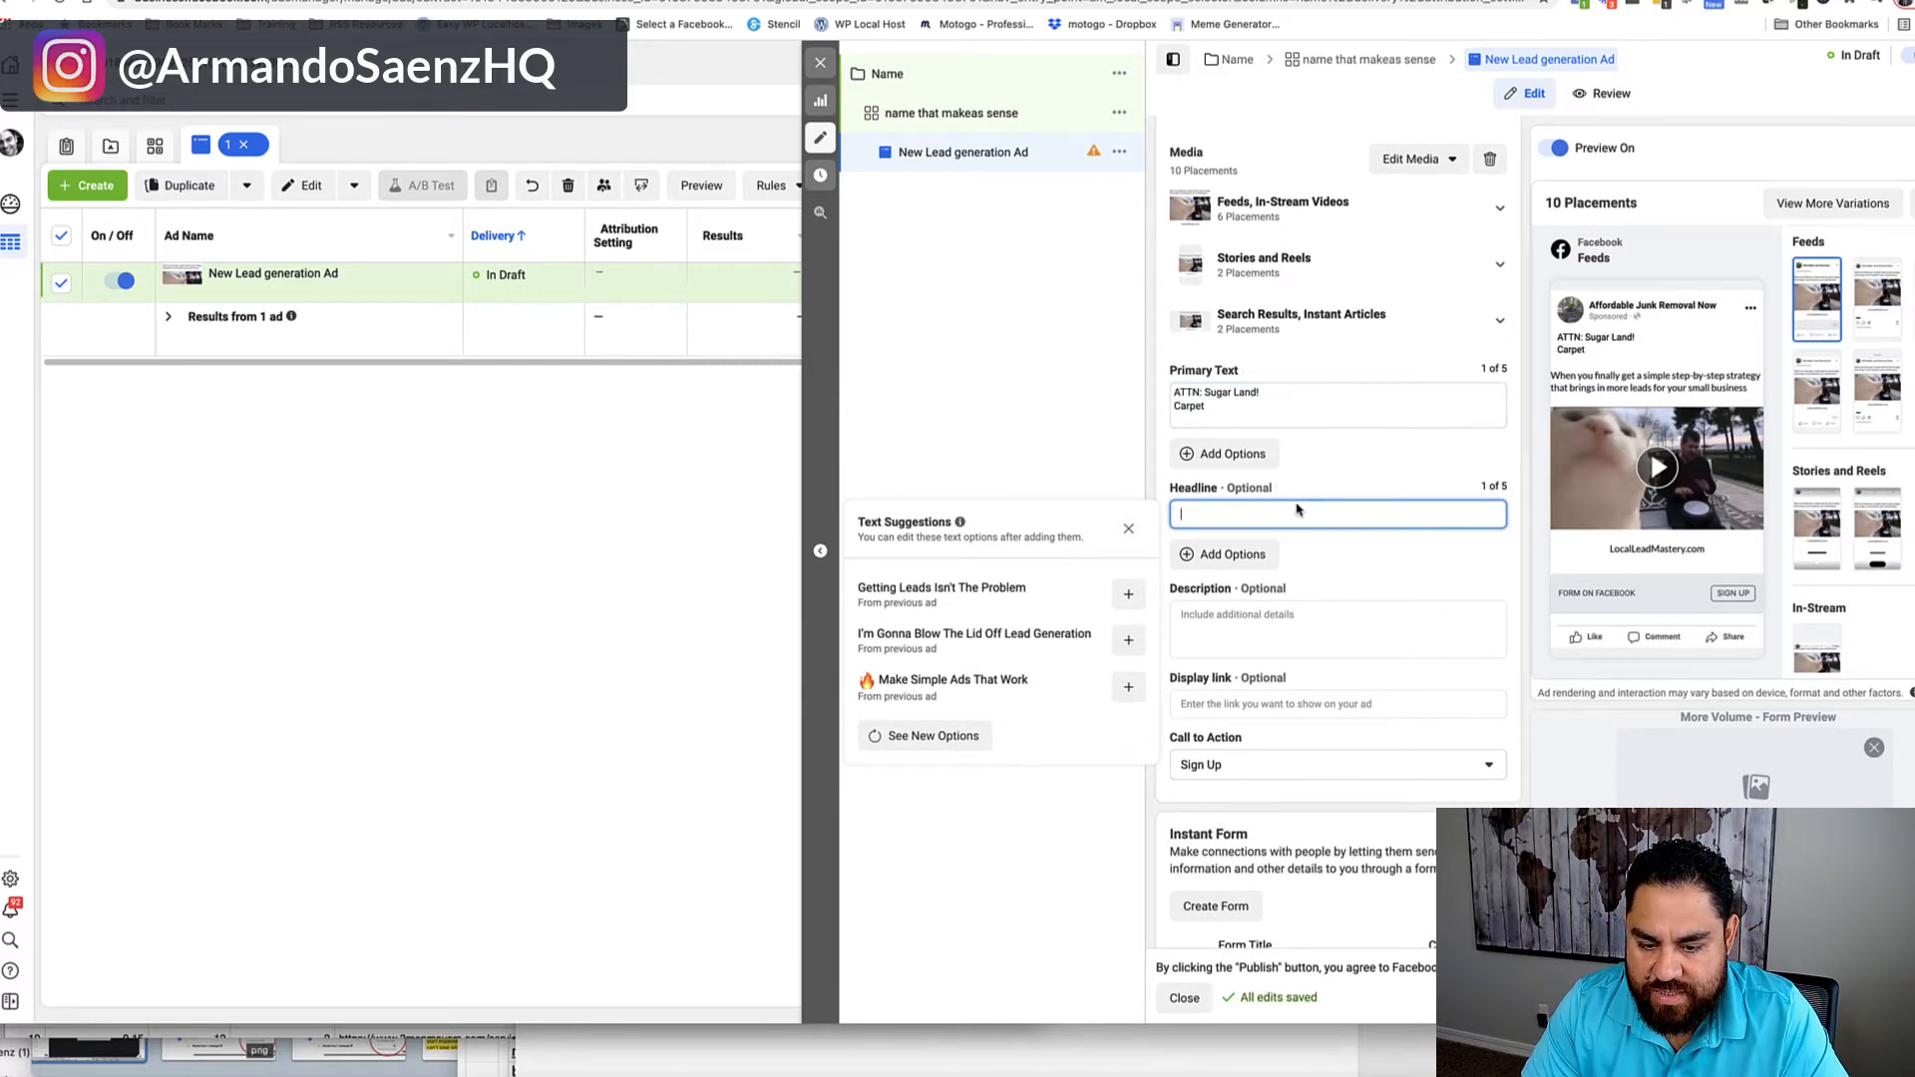
{"action": "type", "text": "Carpe"}
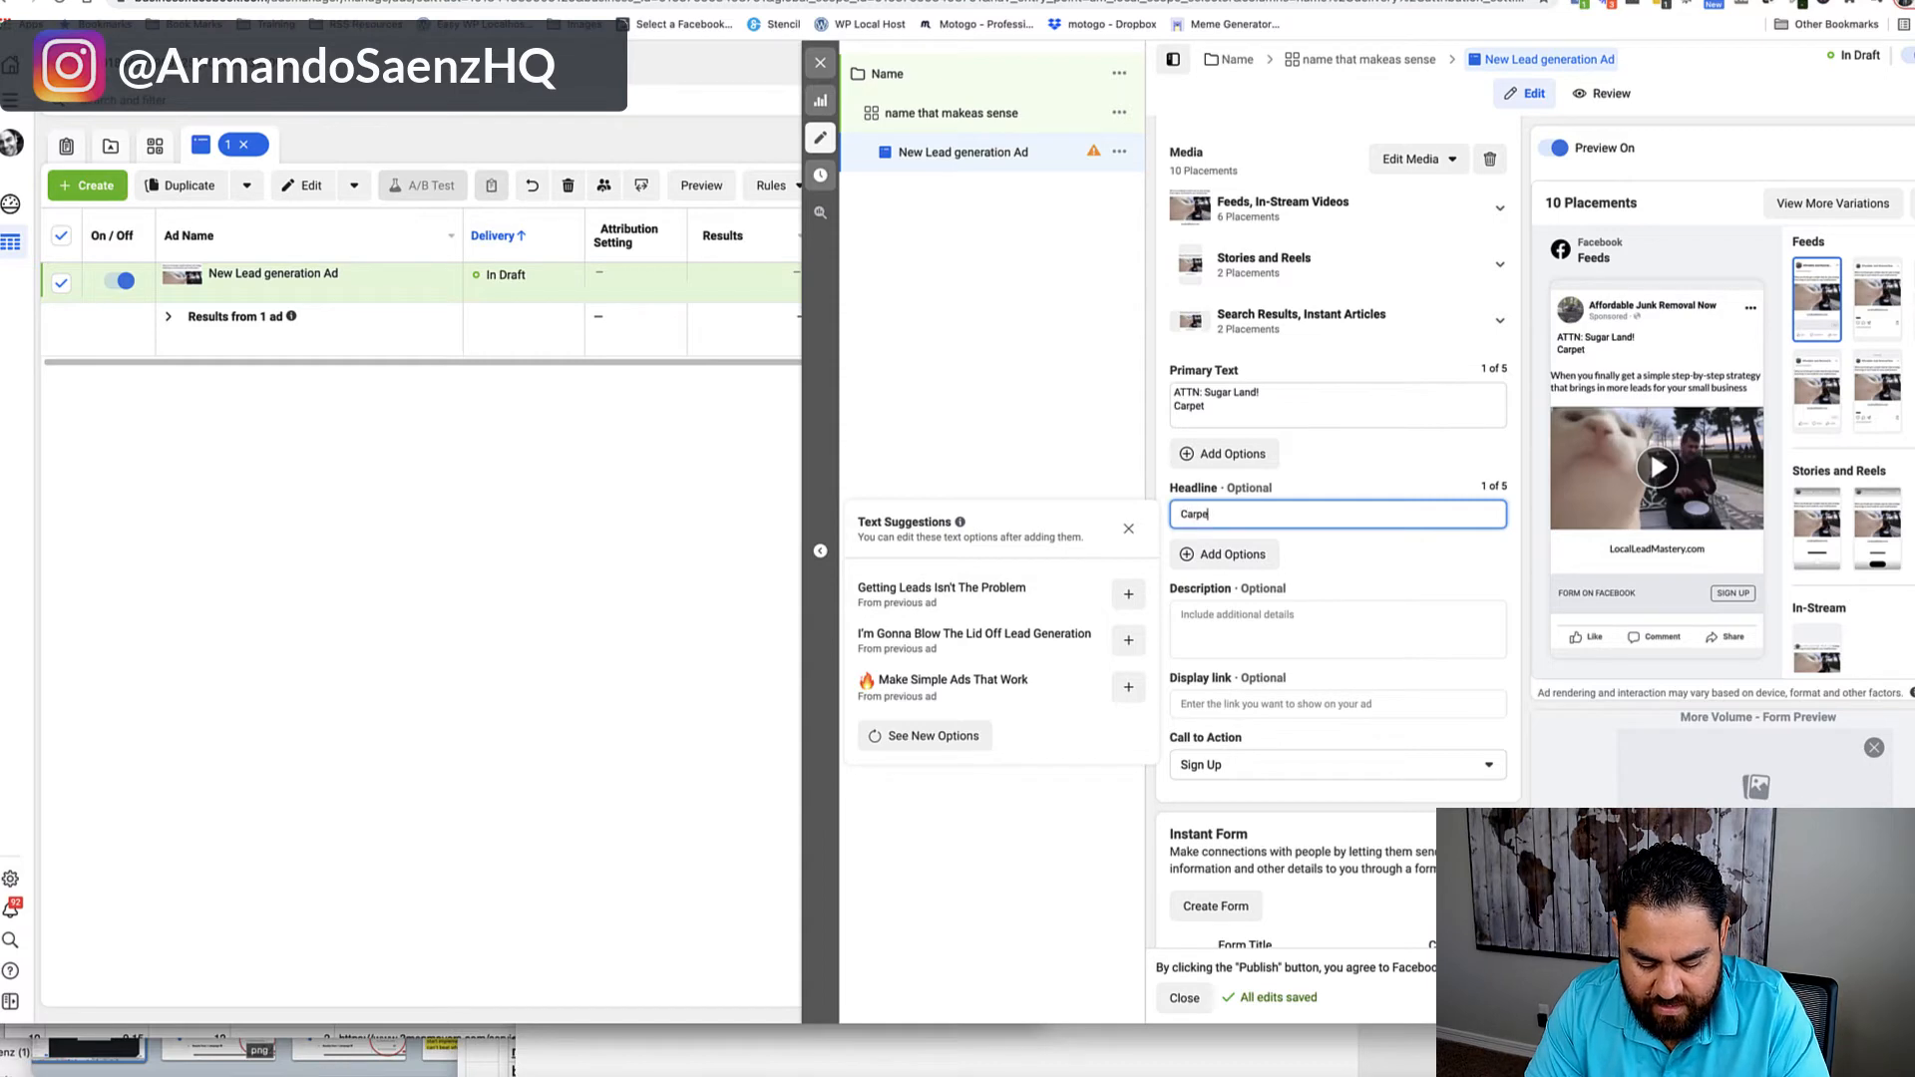
{"action": "type", "text": "t cleaning doen r"}
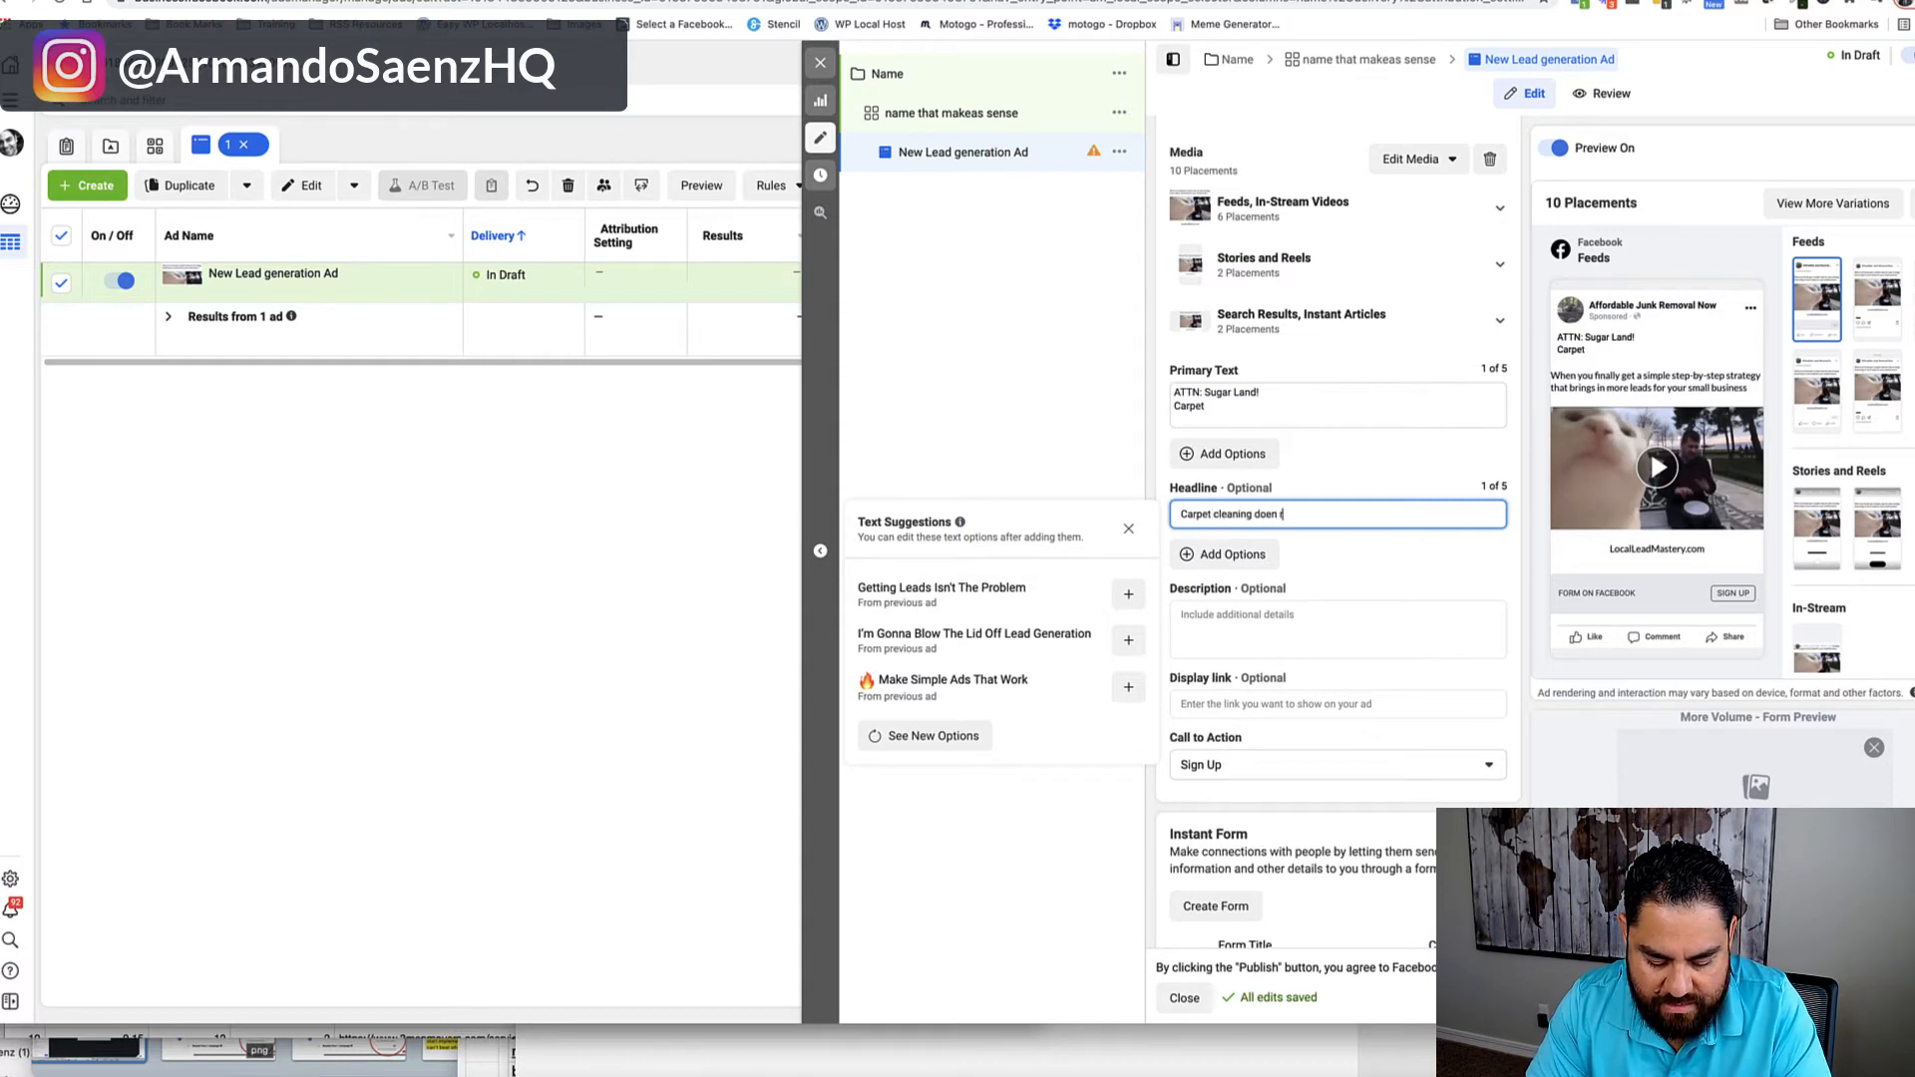
{"action": "type", "text": "ight"}
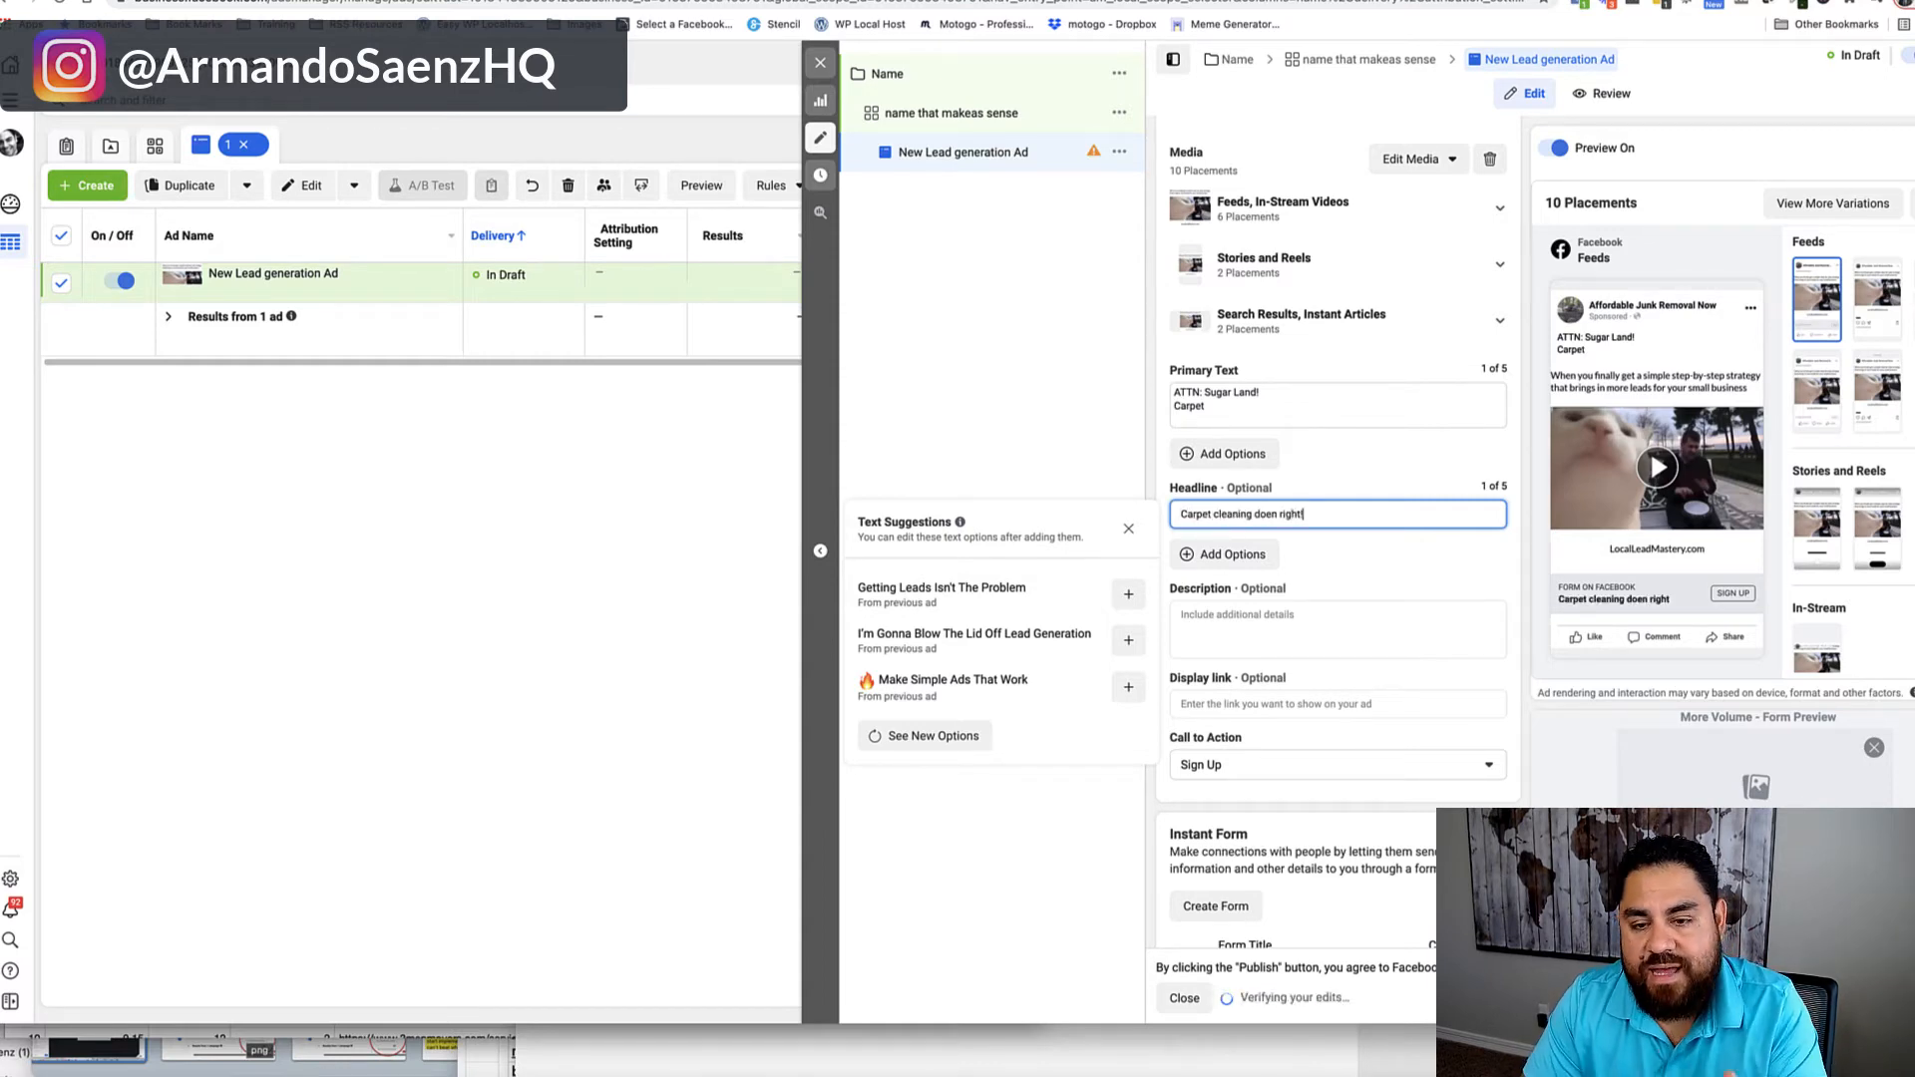
{"action": "type", "text": "!"}
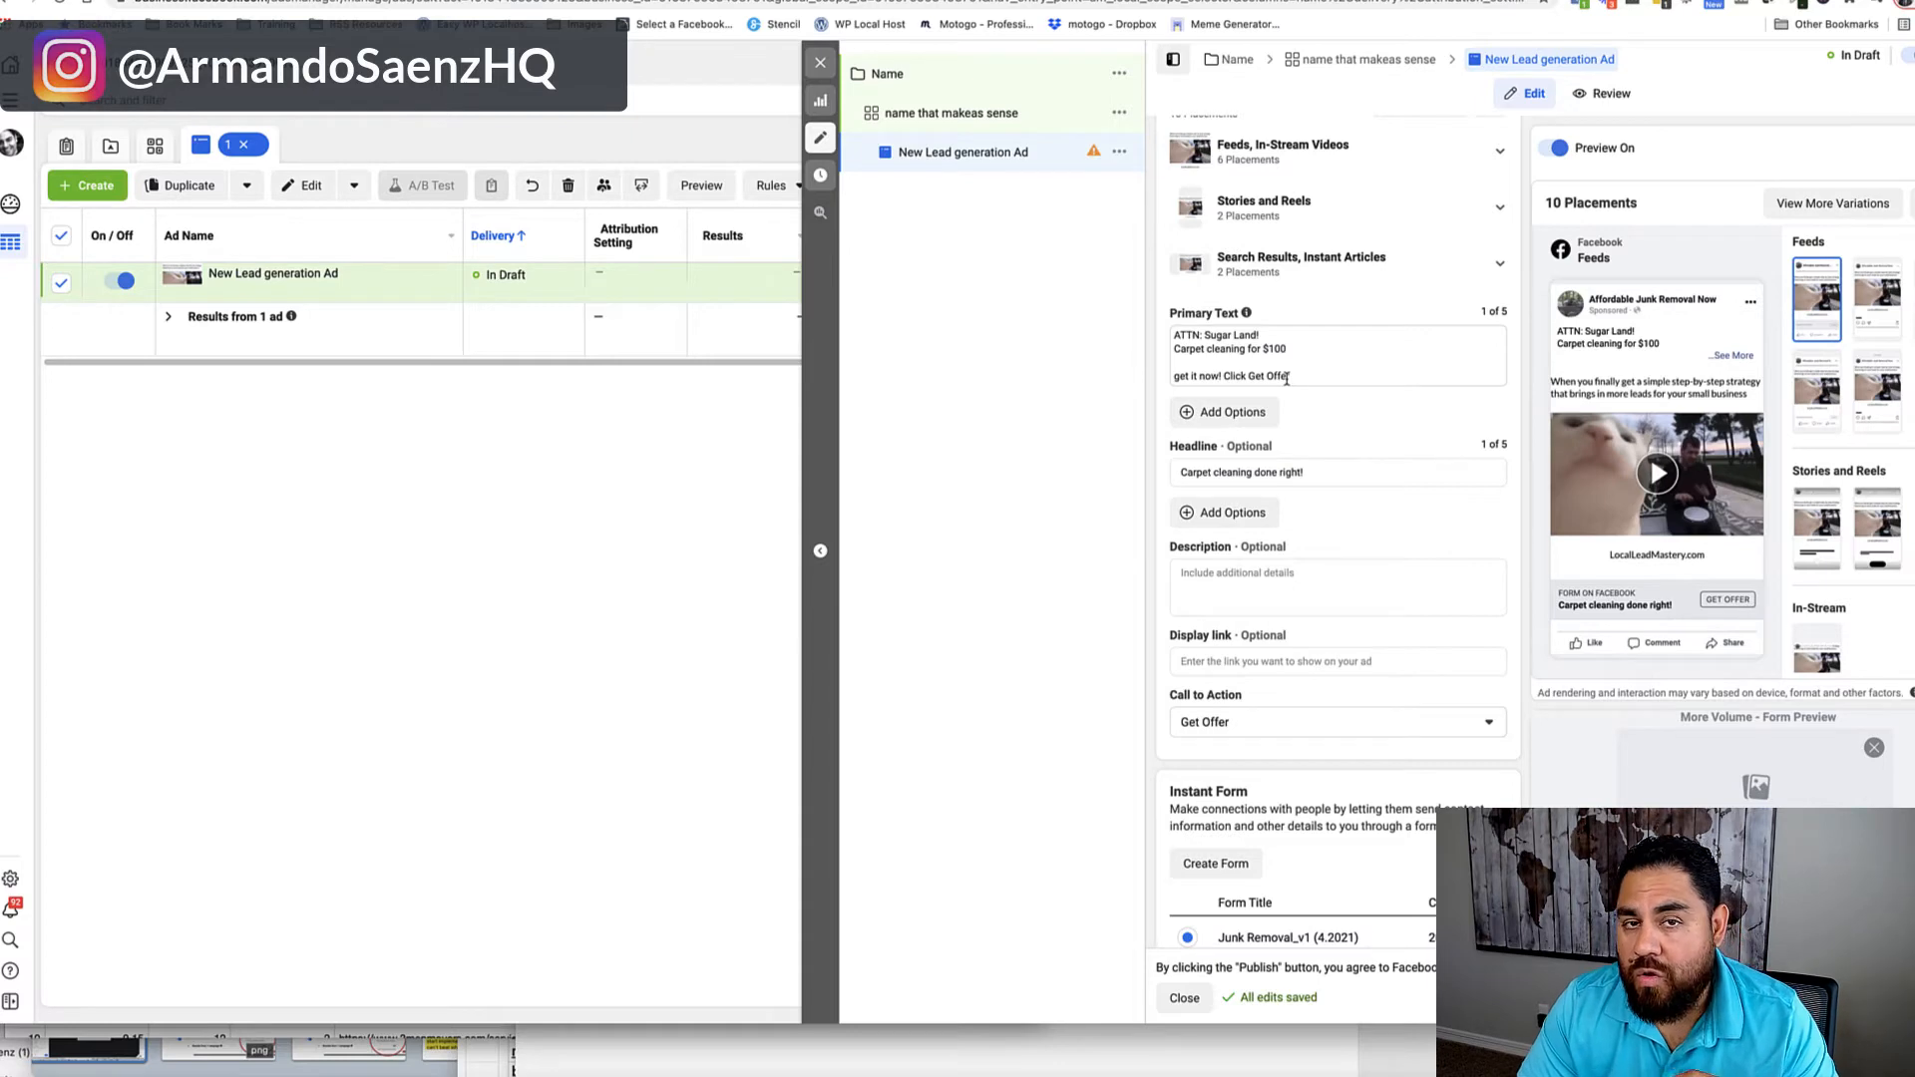
Review the ad's call to action options and select Get Offer.
{"action": "left_click", "coordinate": [1483, 727]}
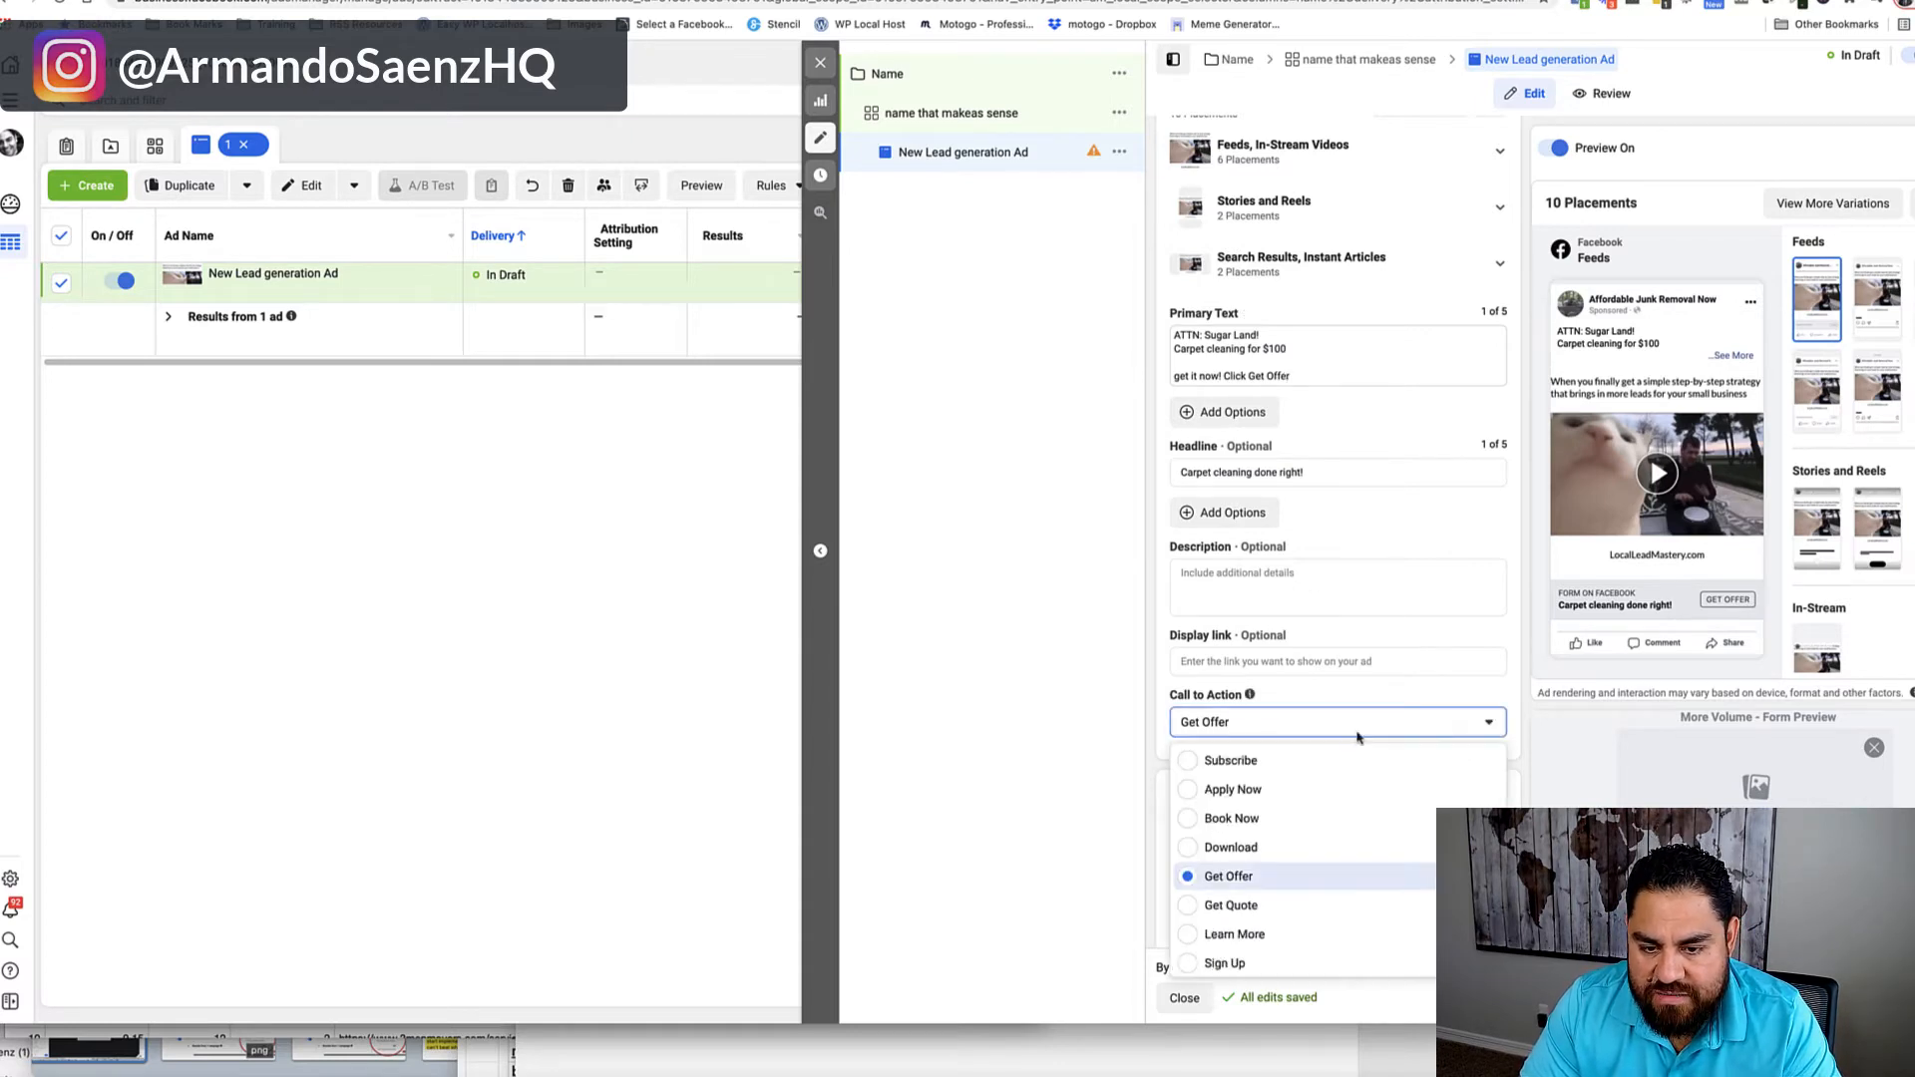
{"action": "scroll", "coordinate": [1165, 710], "scroll_direction": "down", "scroll_amount": 2}
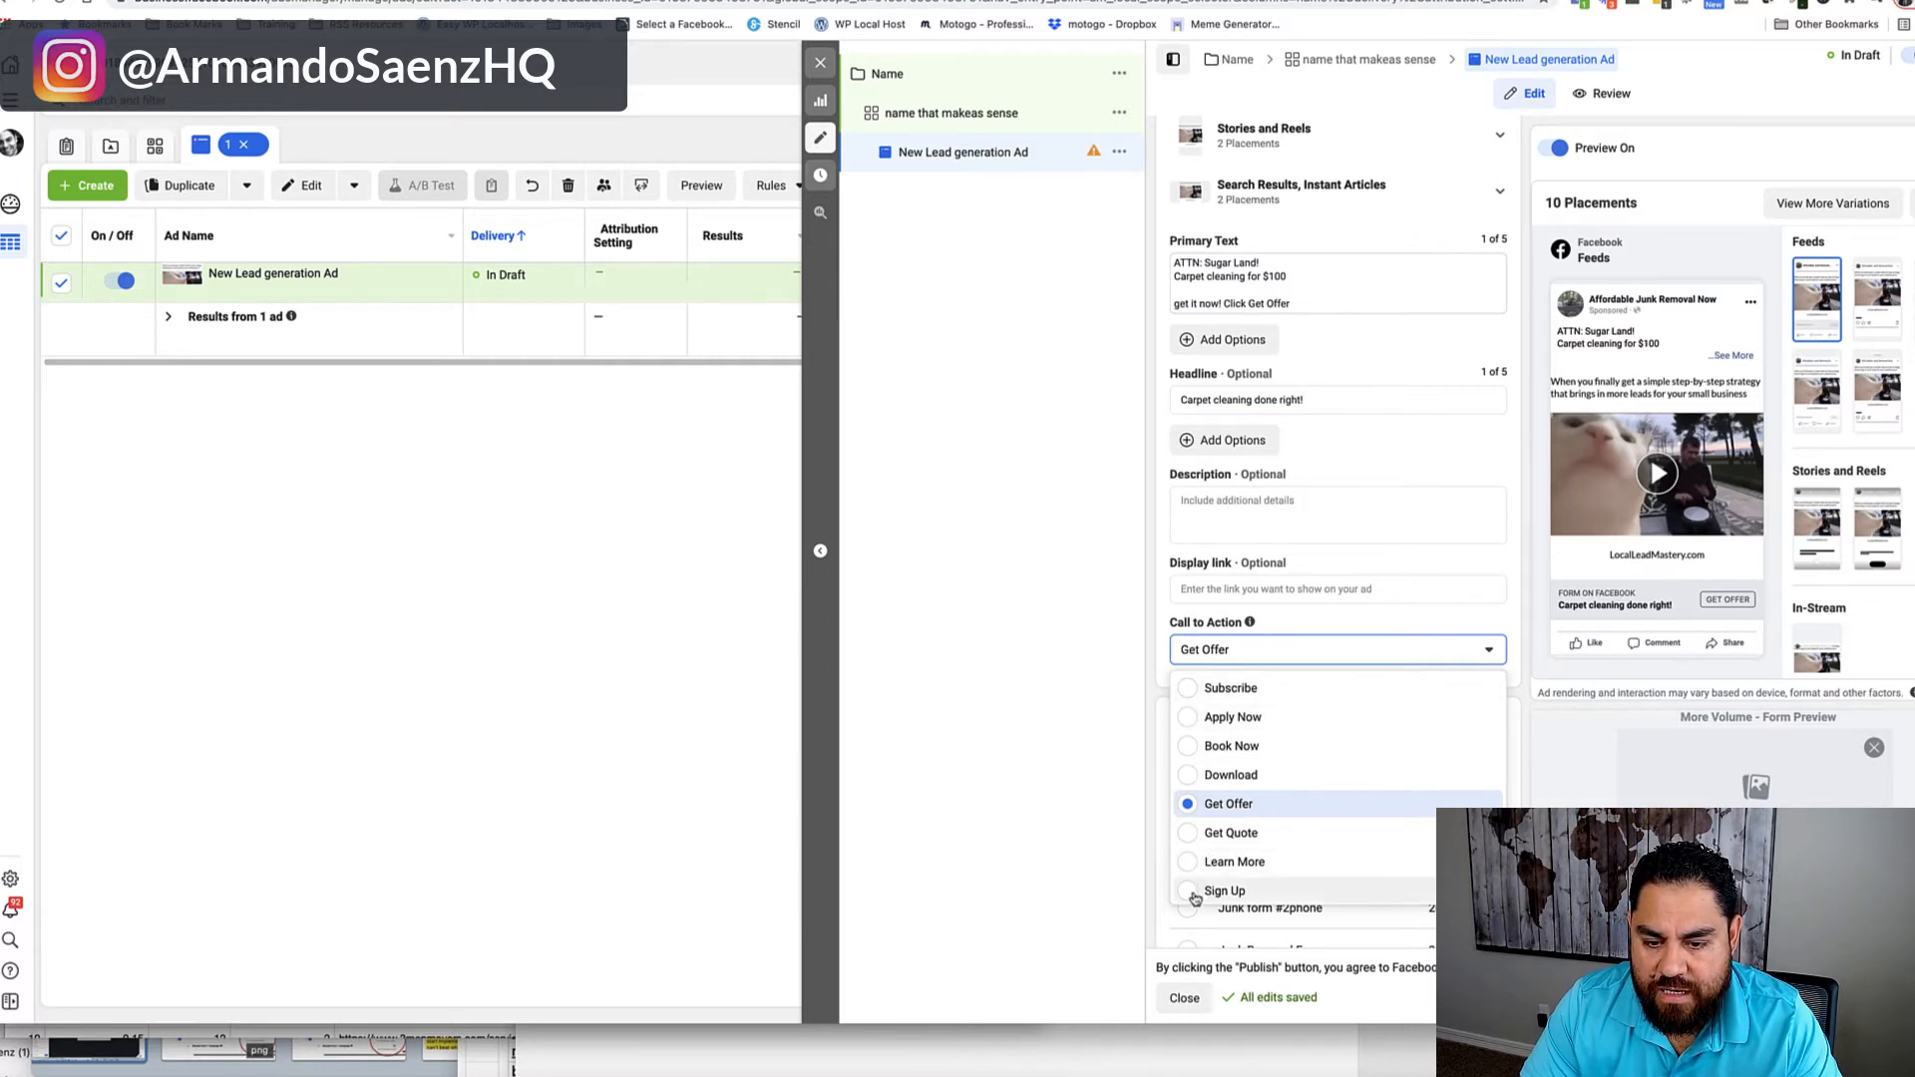
{"action": "left_click", "coordinate": [1188, 803]}
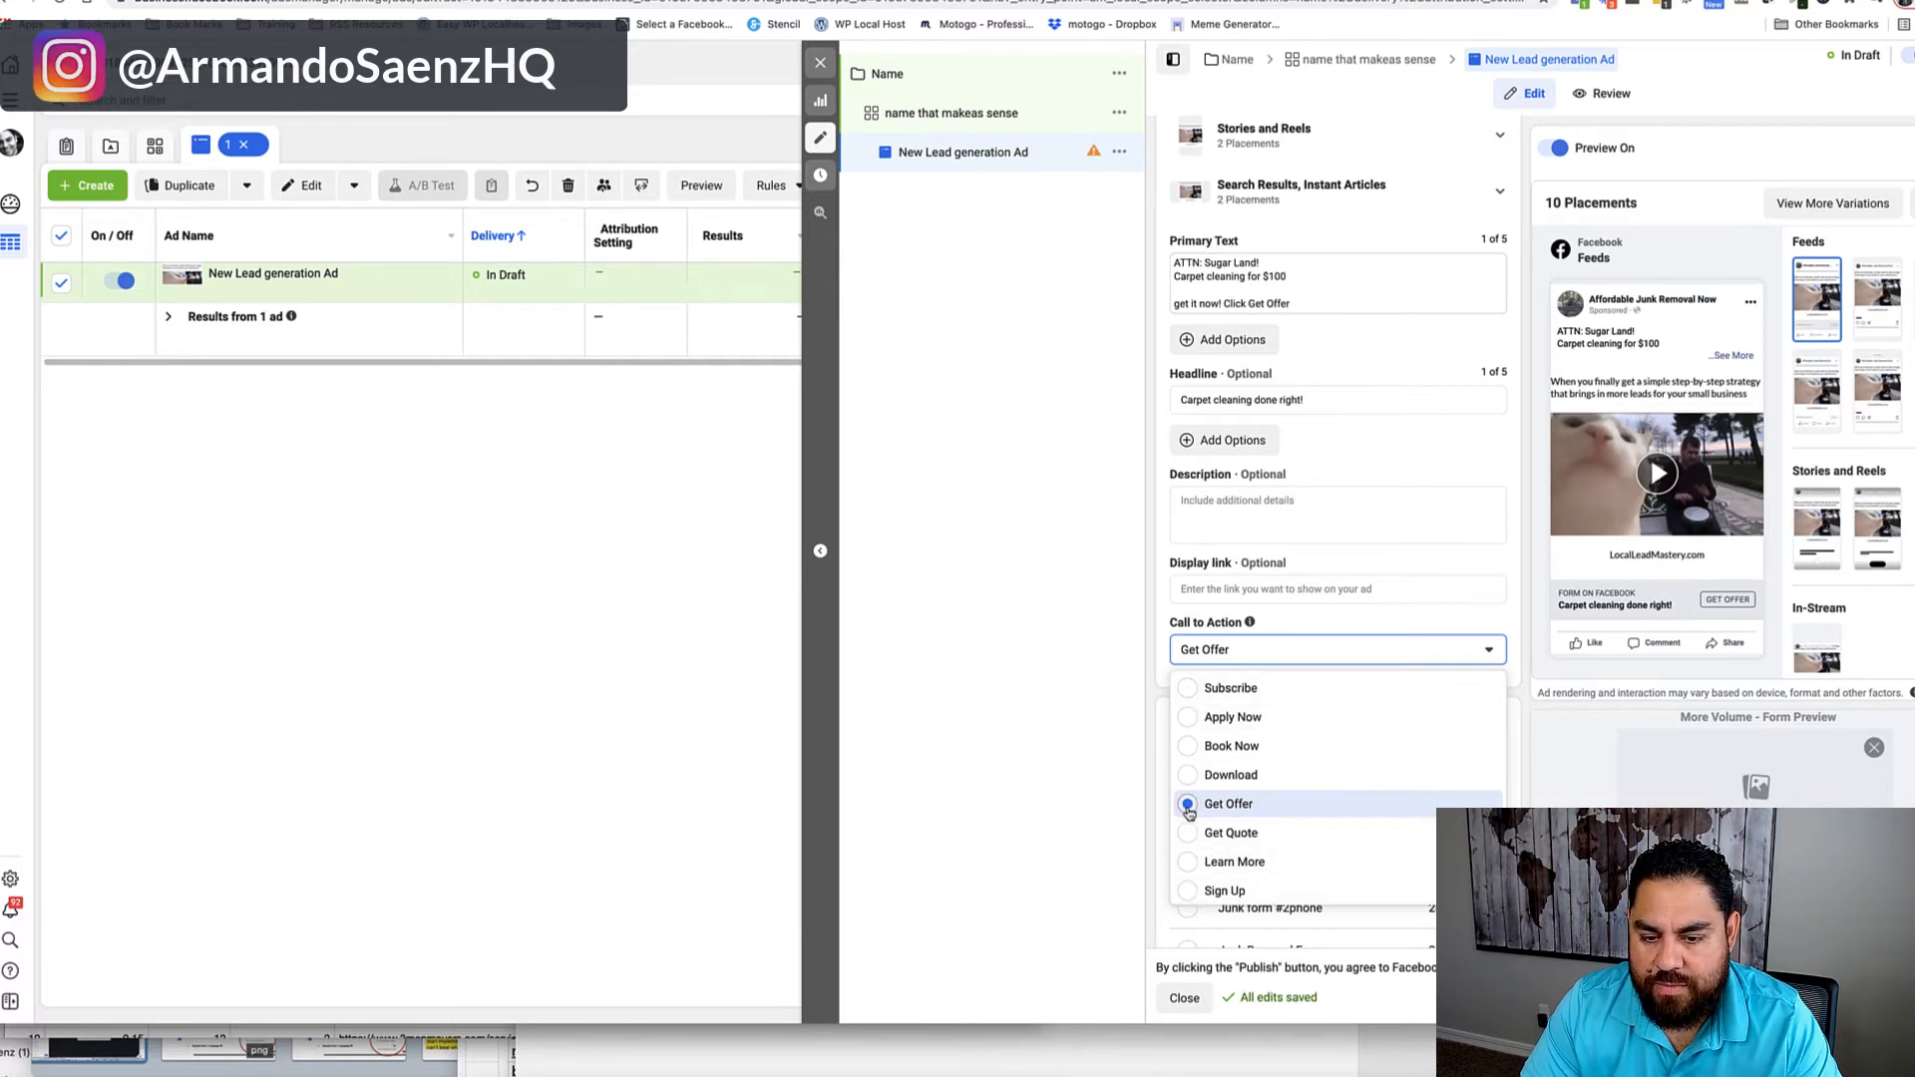
Start creating a new instant form for the ad, leaving its default form name and the More Volume form type.
{"action": "scroll", "coordinate": [1263, 541], "scroll_direction": "down", "scroll_amount": 5}
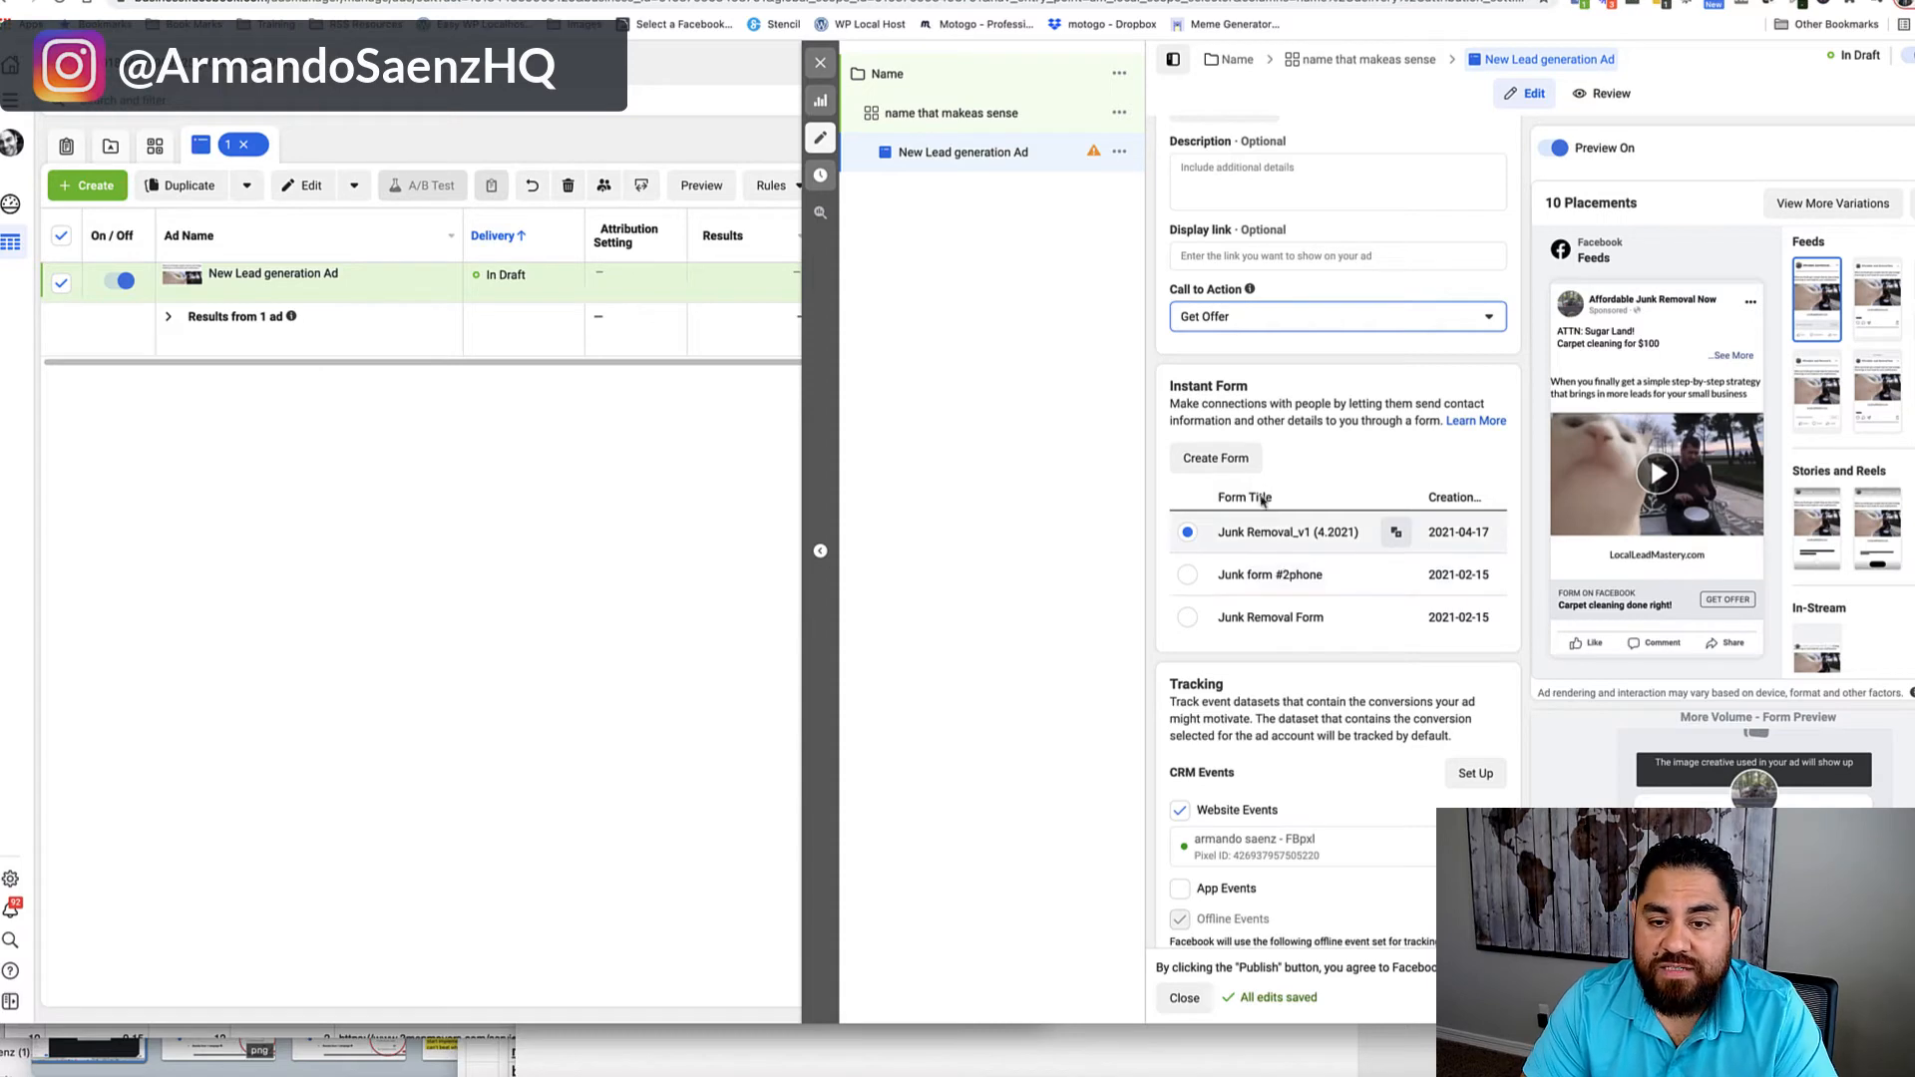
{"action": "left_click", "coordinate": [1216, 460]}
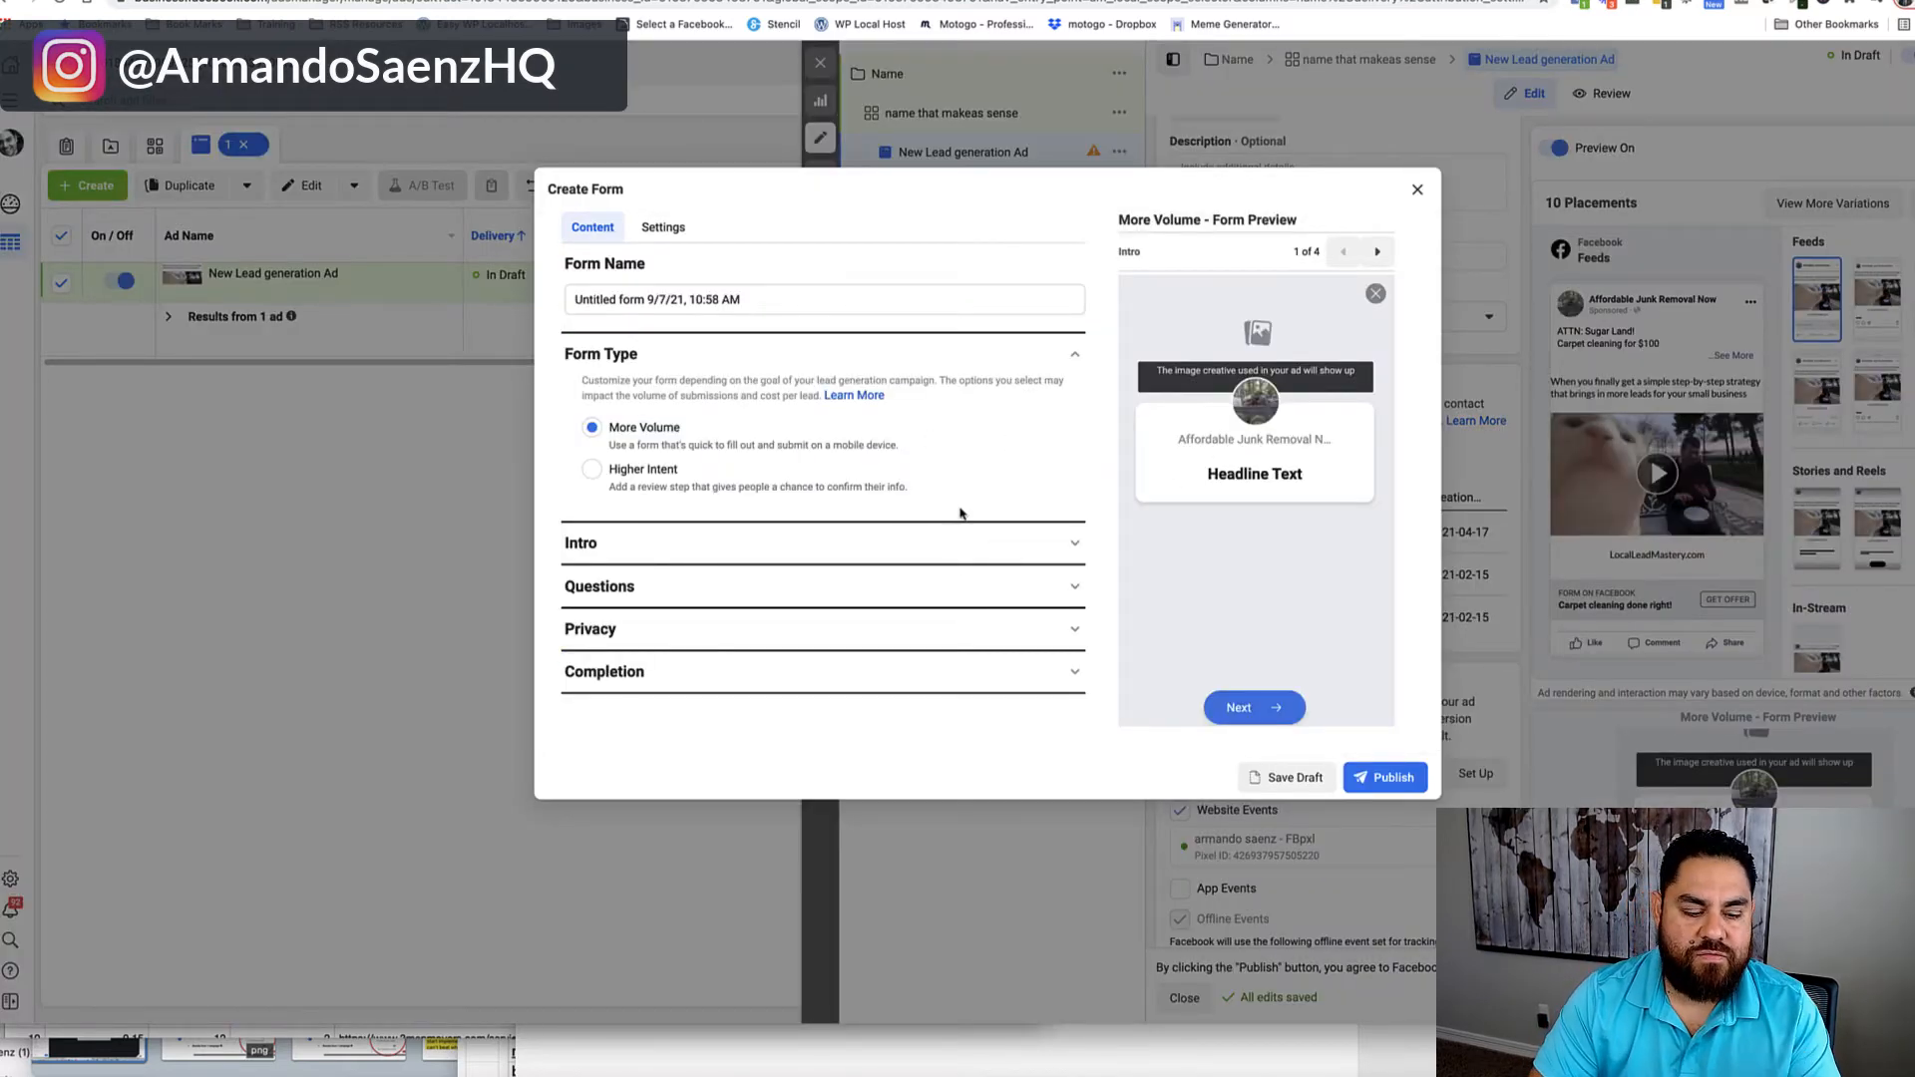
{"action": "left_click_drag", "start_coordinate": [758, 299], "coordinate": [581, 296]}
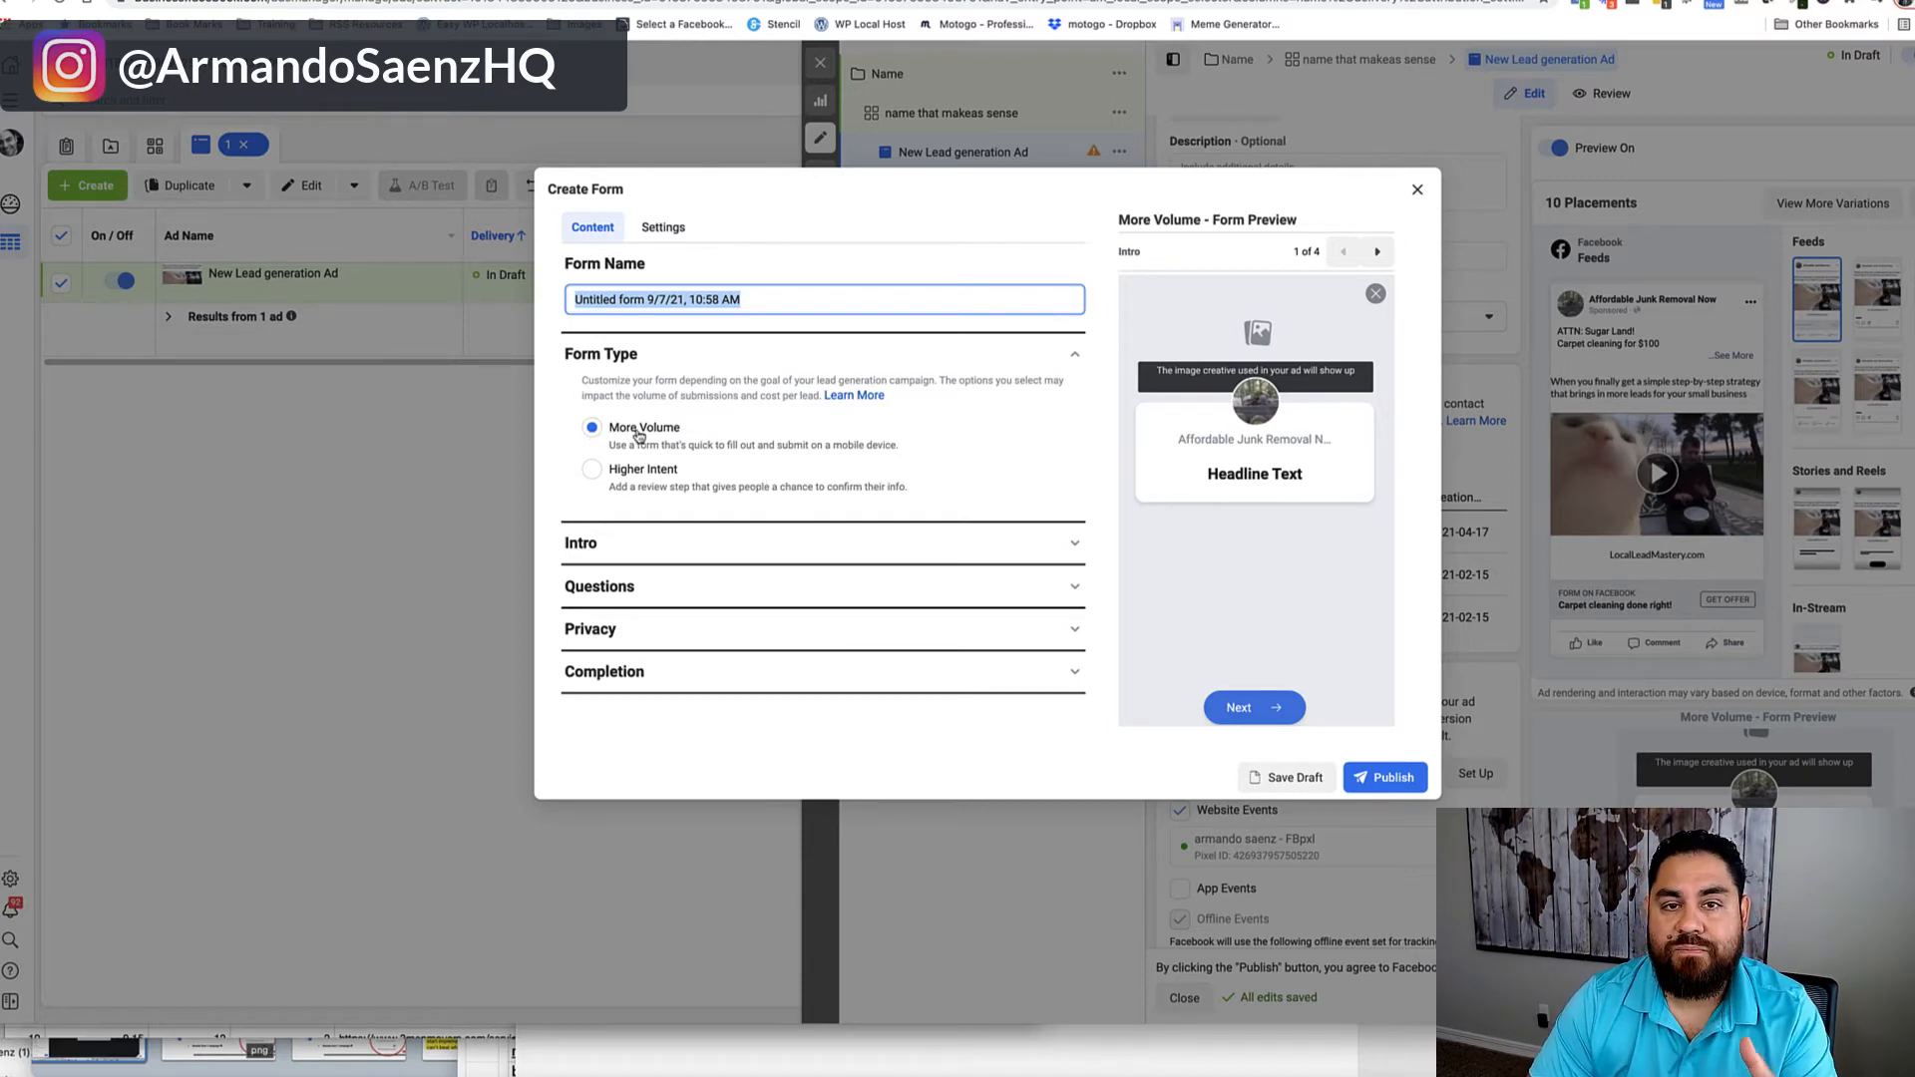
{"action": "left_click", "coordinate": [1087, 445]}
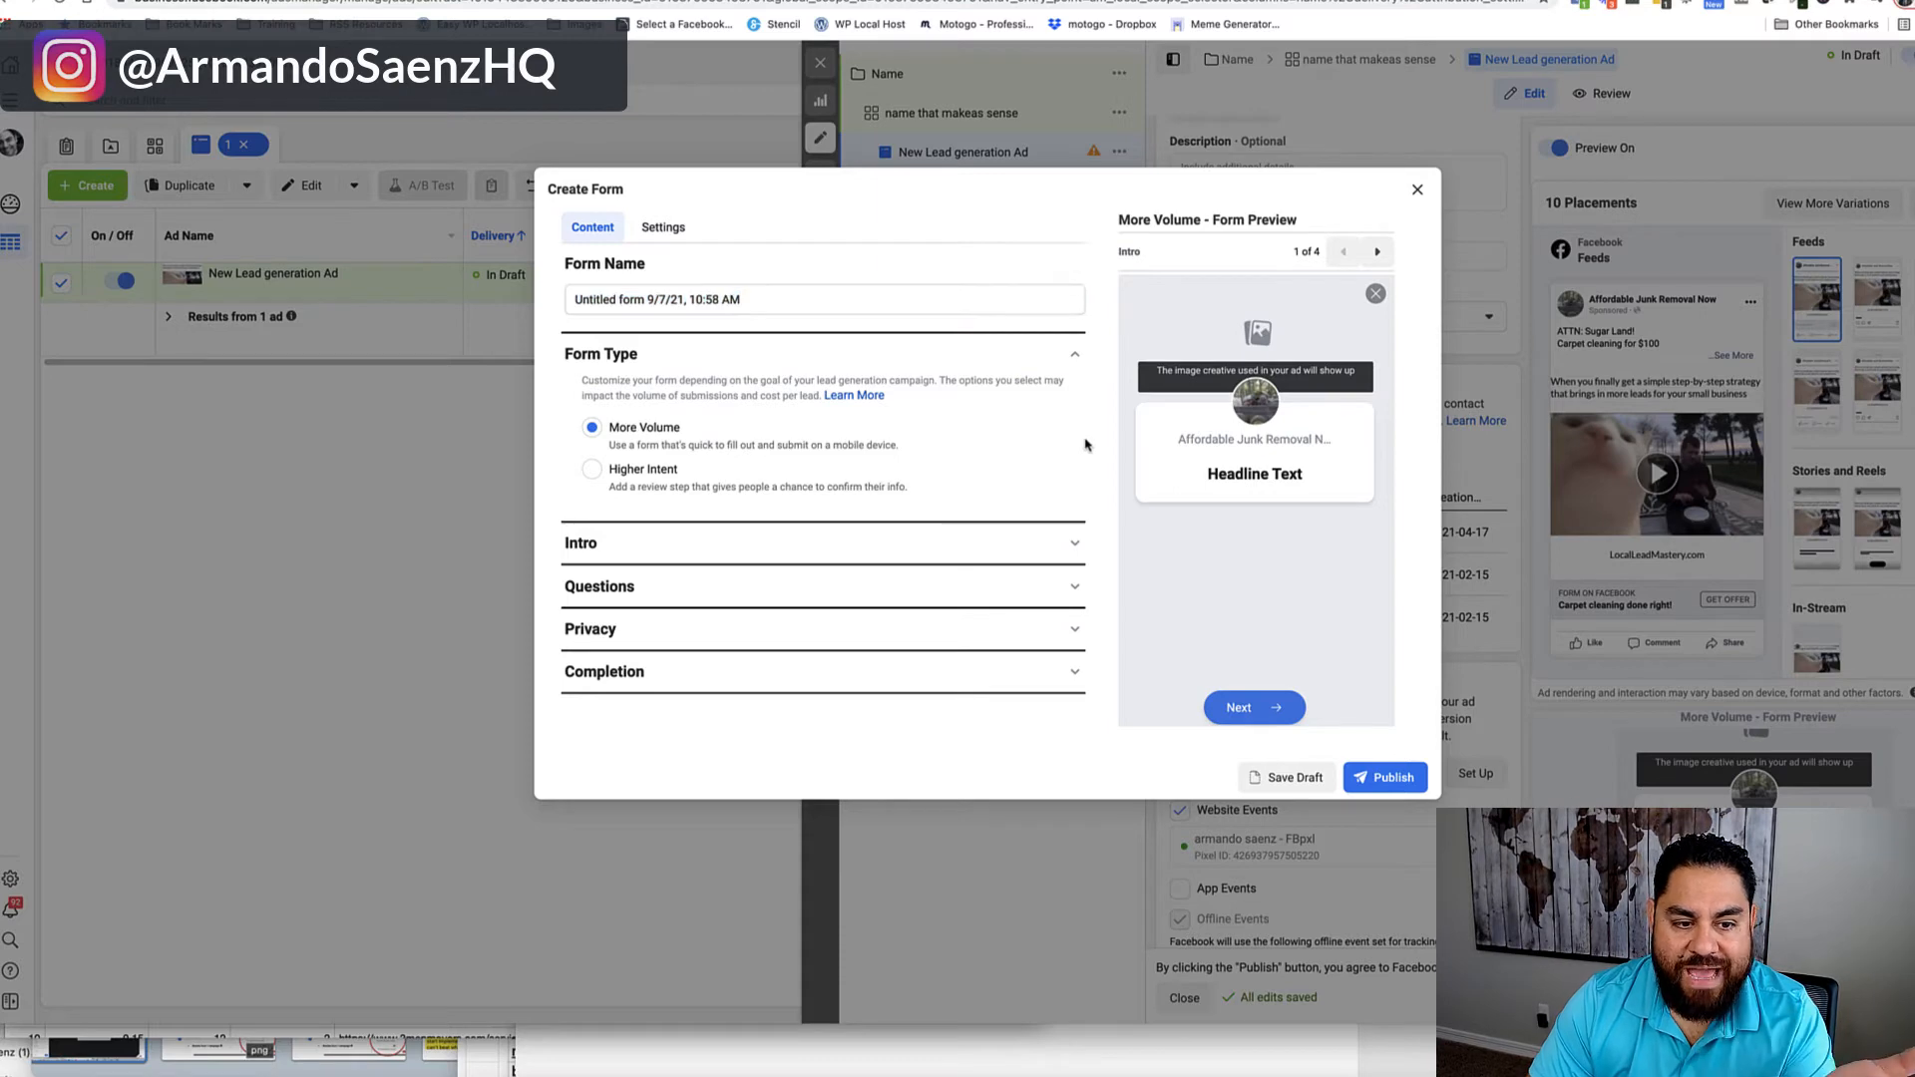
Use the image from the ad as the form intro's background and enter "Carpet cleaning" as the greeting headline.
{"action": "left_click", "coordinate": [1063, 542]}
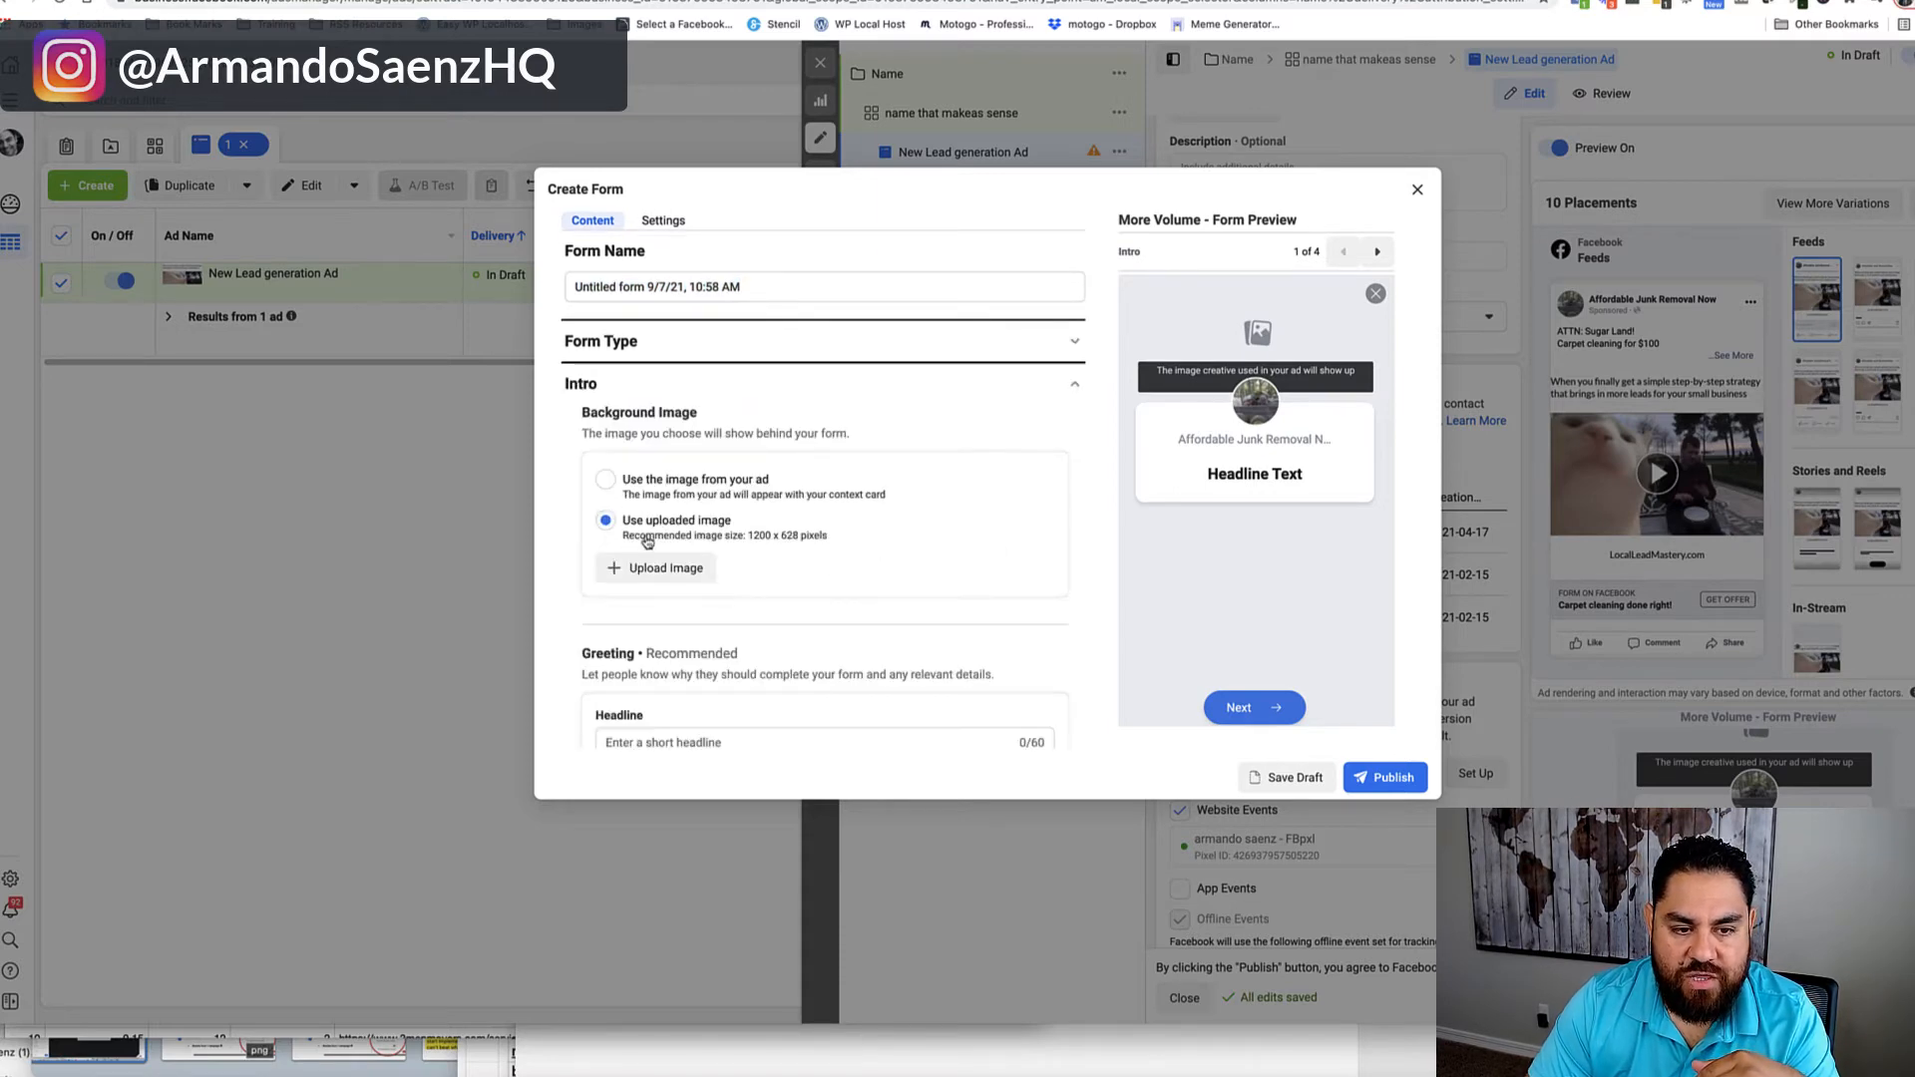
{"action": "left_click", "coordinate": [606, 480]}
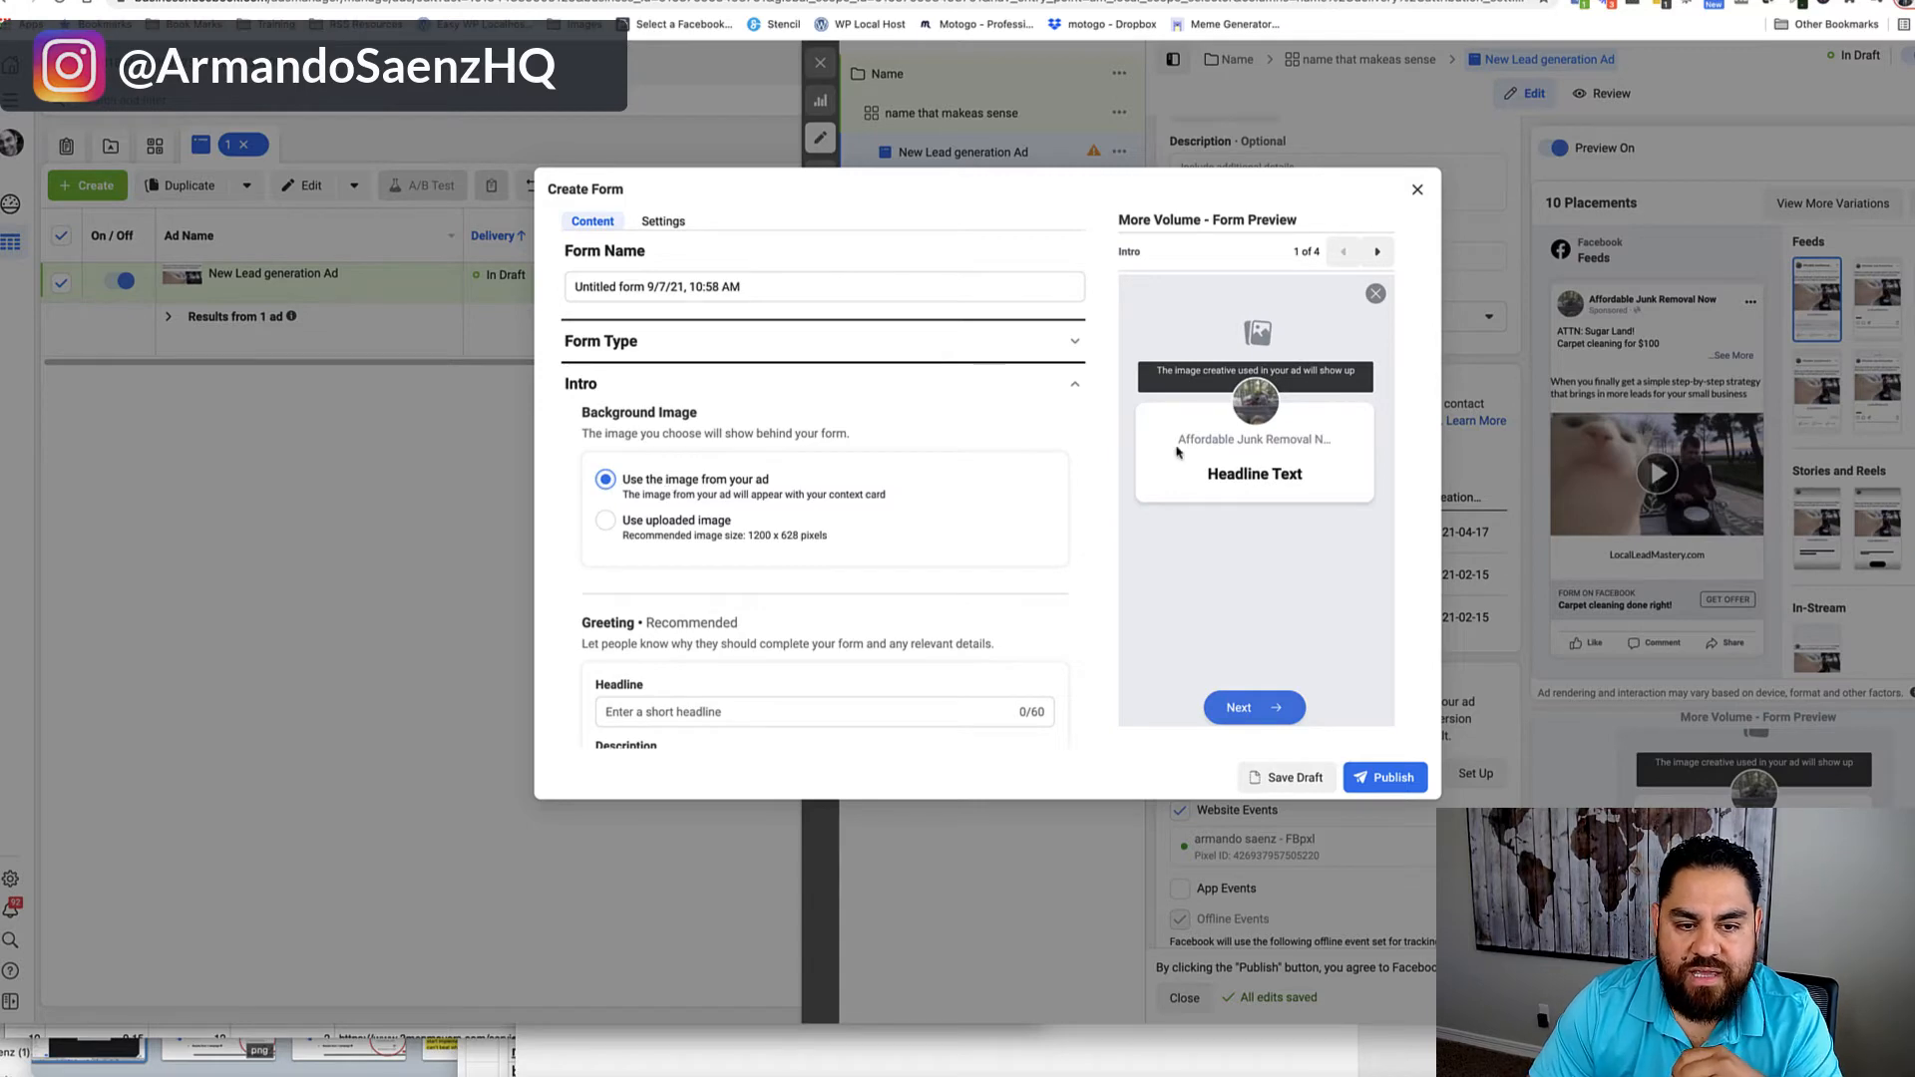
{"action": "scroll", "coordinate": [1082, 639], "scroll_direction": "down", "scroll_amount": 2}
{"action": "scroll", "coordinate": [1082, 639], "scroll_direction": "down", "scroll_amount": 1}
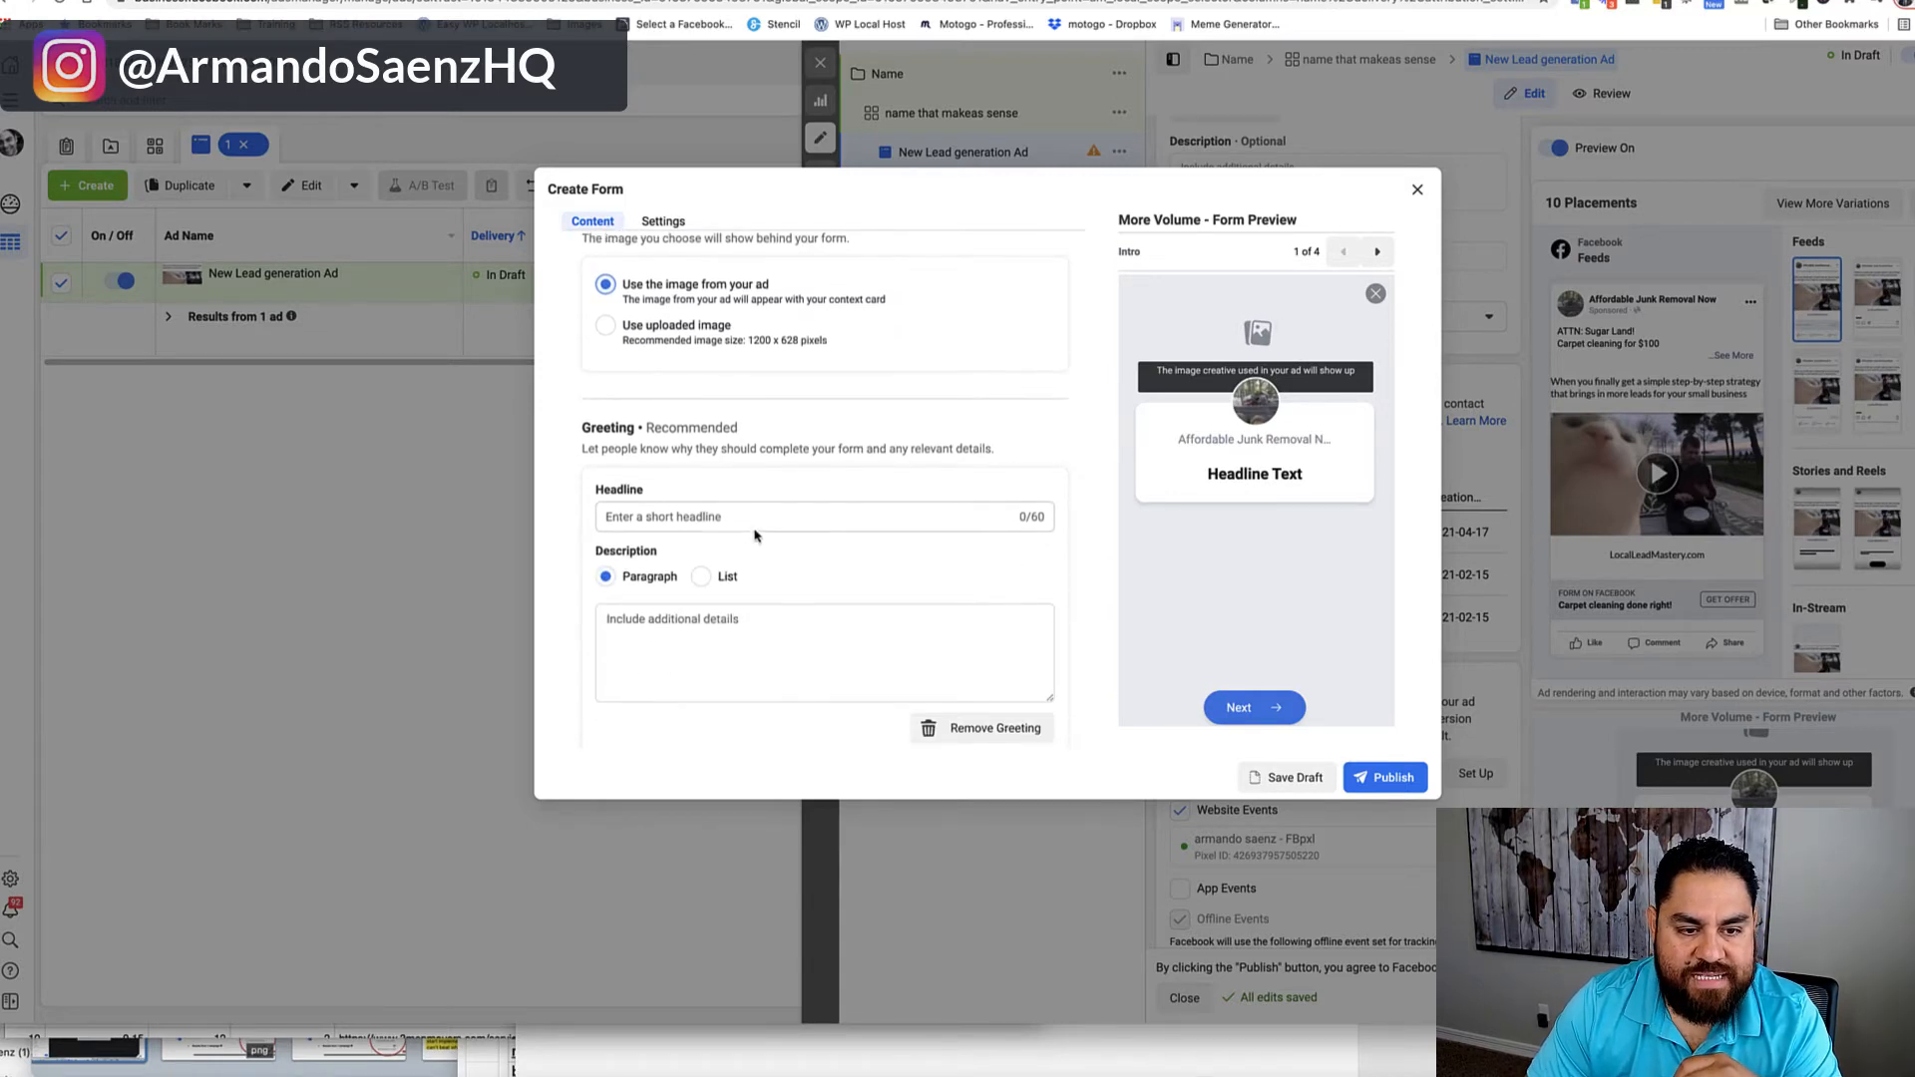
{"action": "left_click", "coordinate": [734, 516]}
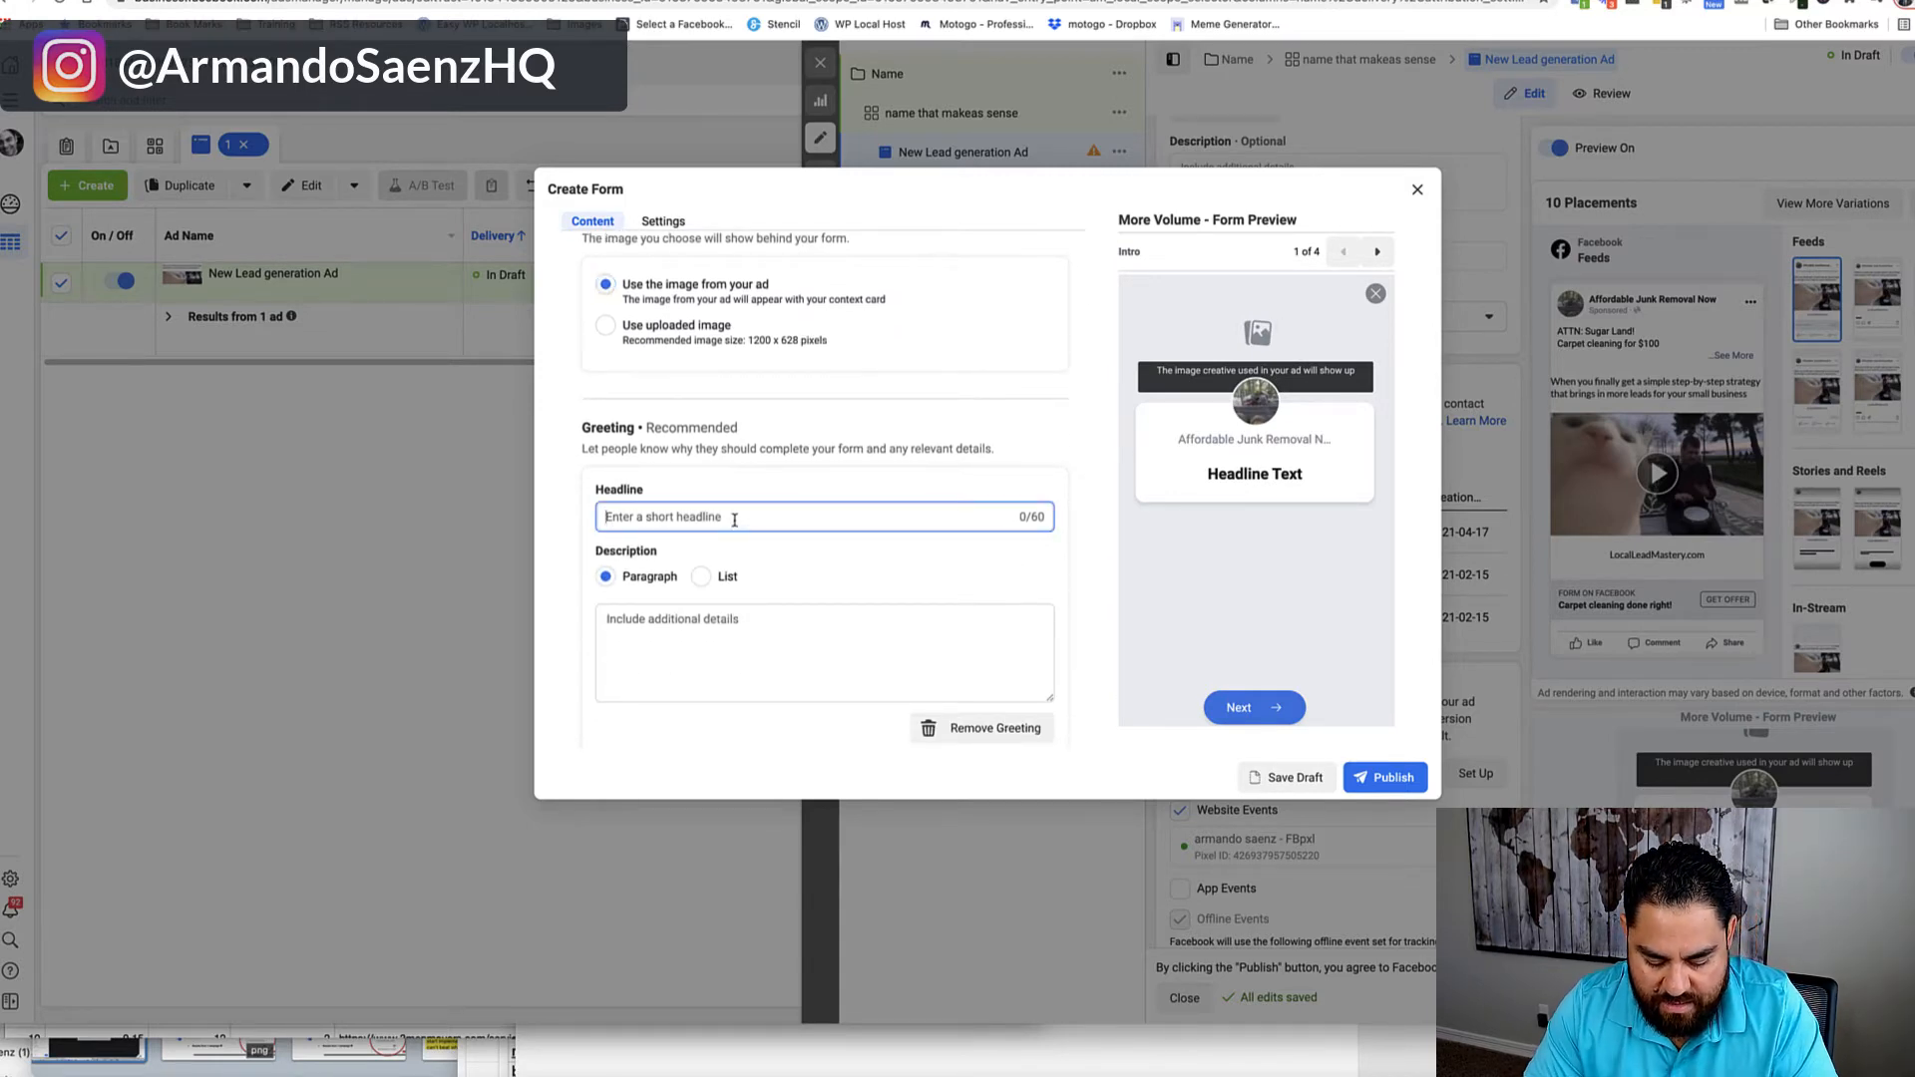
{"action": "type", "text": "Carpet cleaning!"}
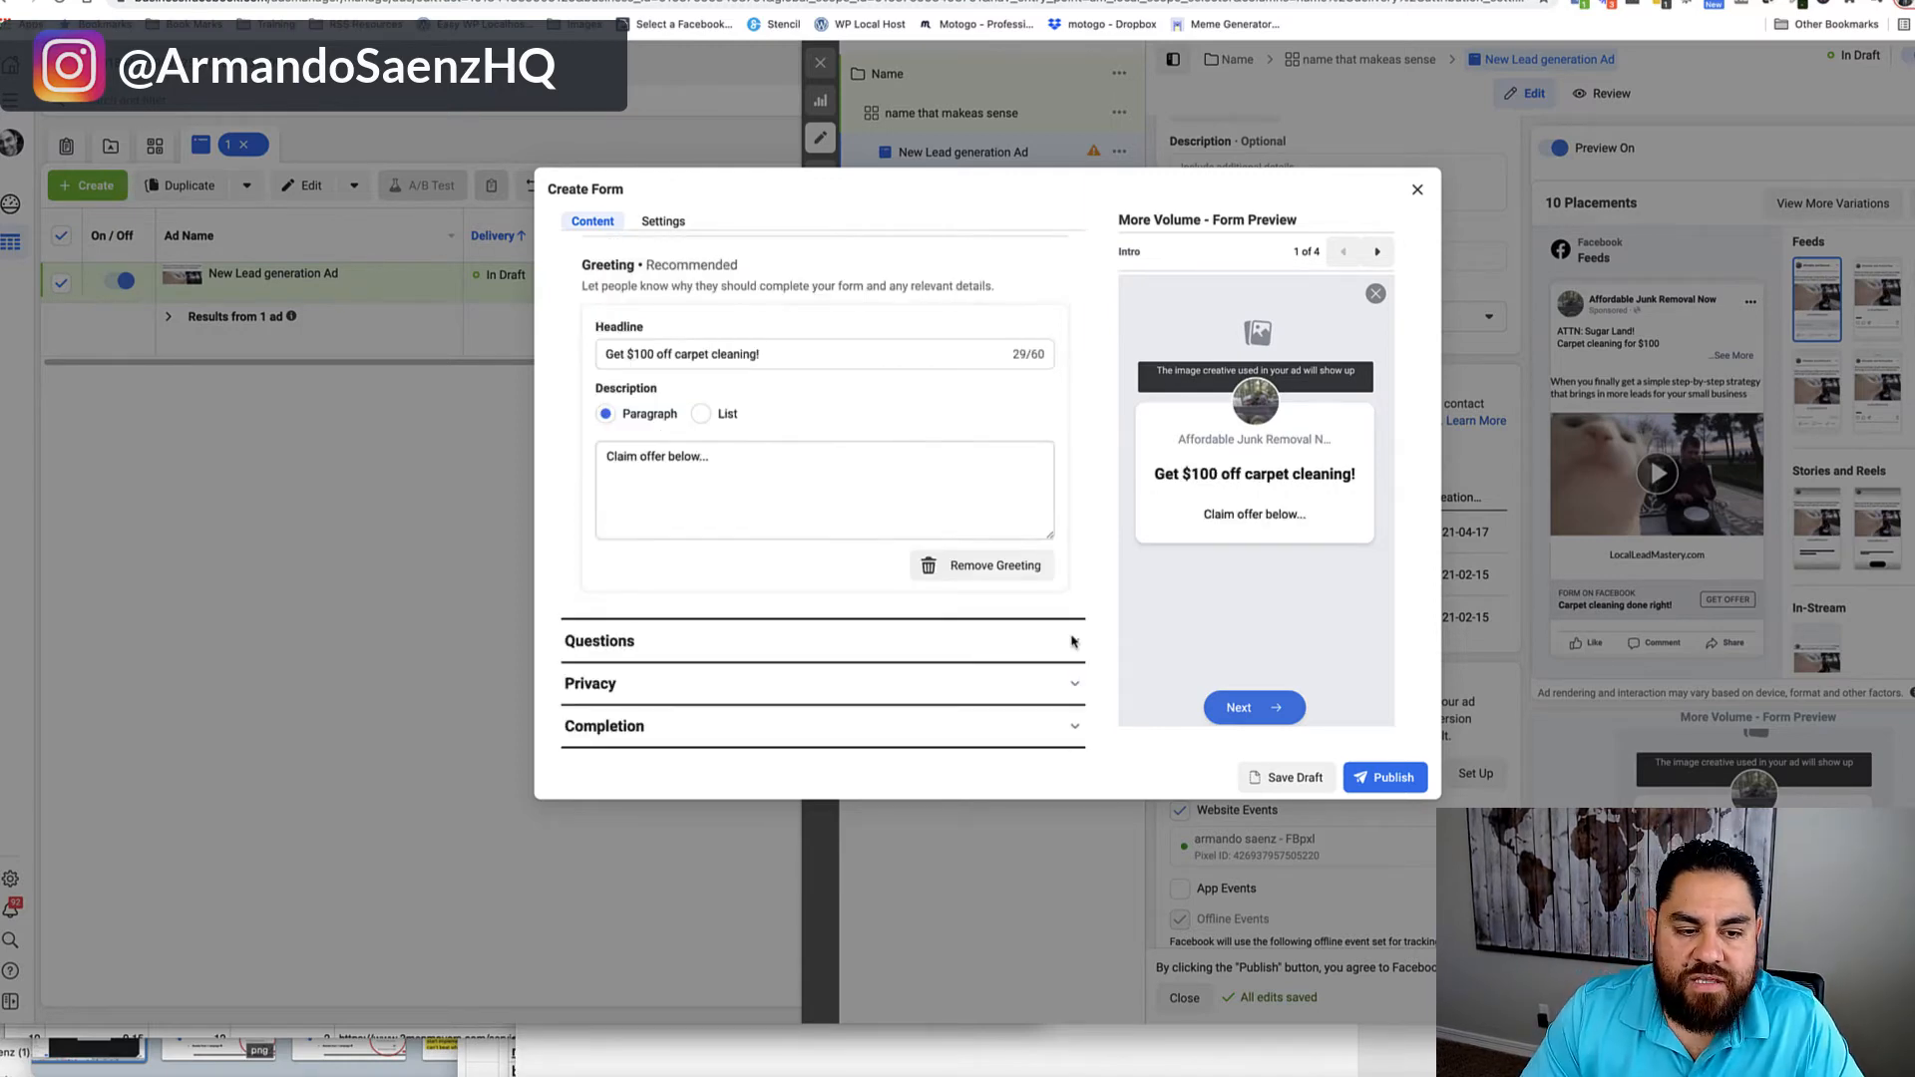
In the form's Questions section, move the Email prefill question below Full name.
{"action": "left_click", "coordinate": [577, 642]}
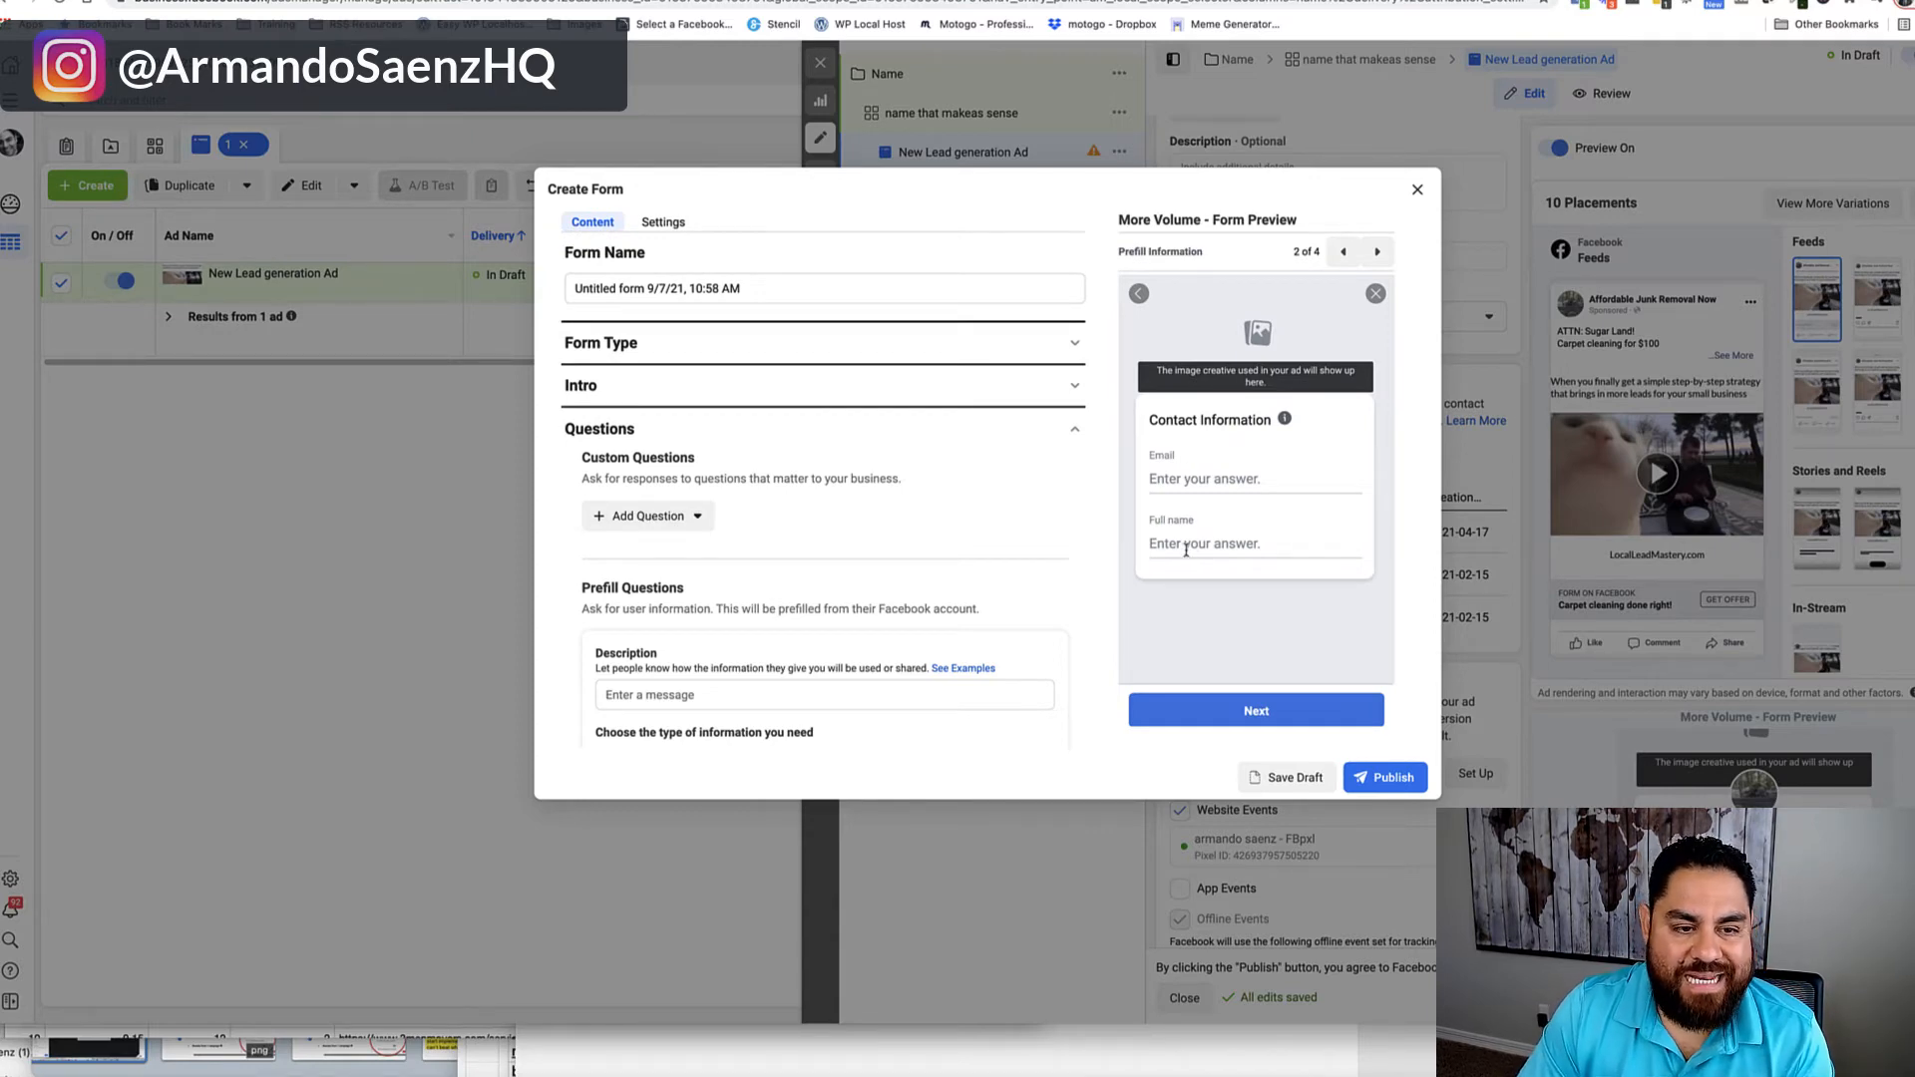
{"action": "scroll", "coordinate": [810, 598], "scroll_direction": "down", "scroll_amount": 2}
{"action": "scroll", "coordinate": [810, 596], "scroll_direction": "down", "scroll_amount": 3}
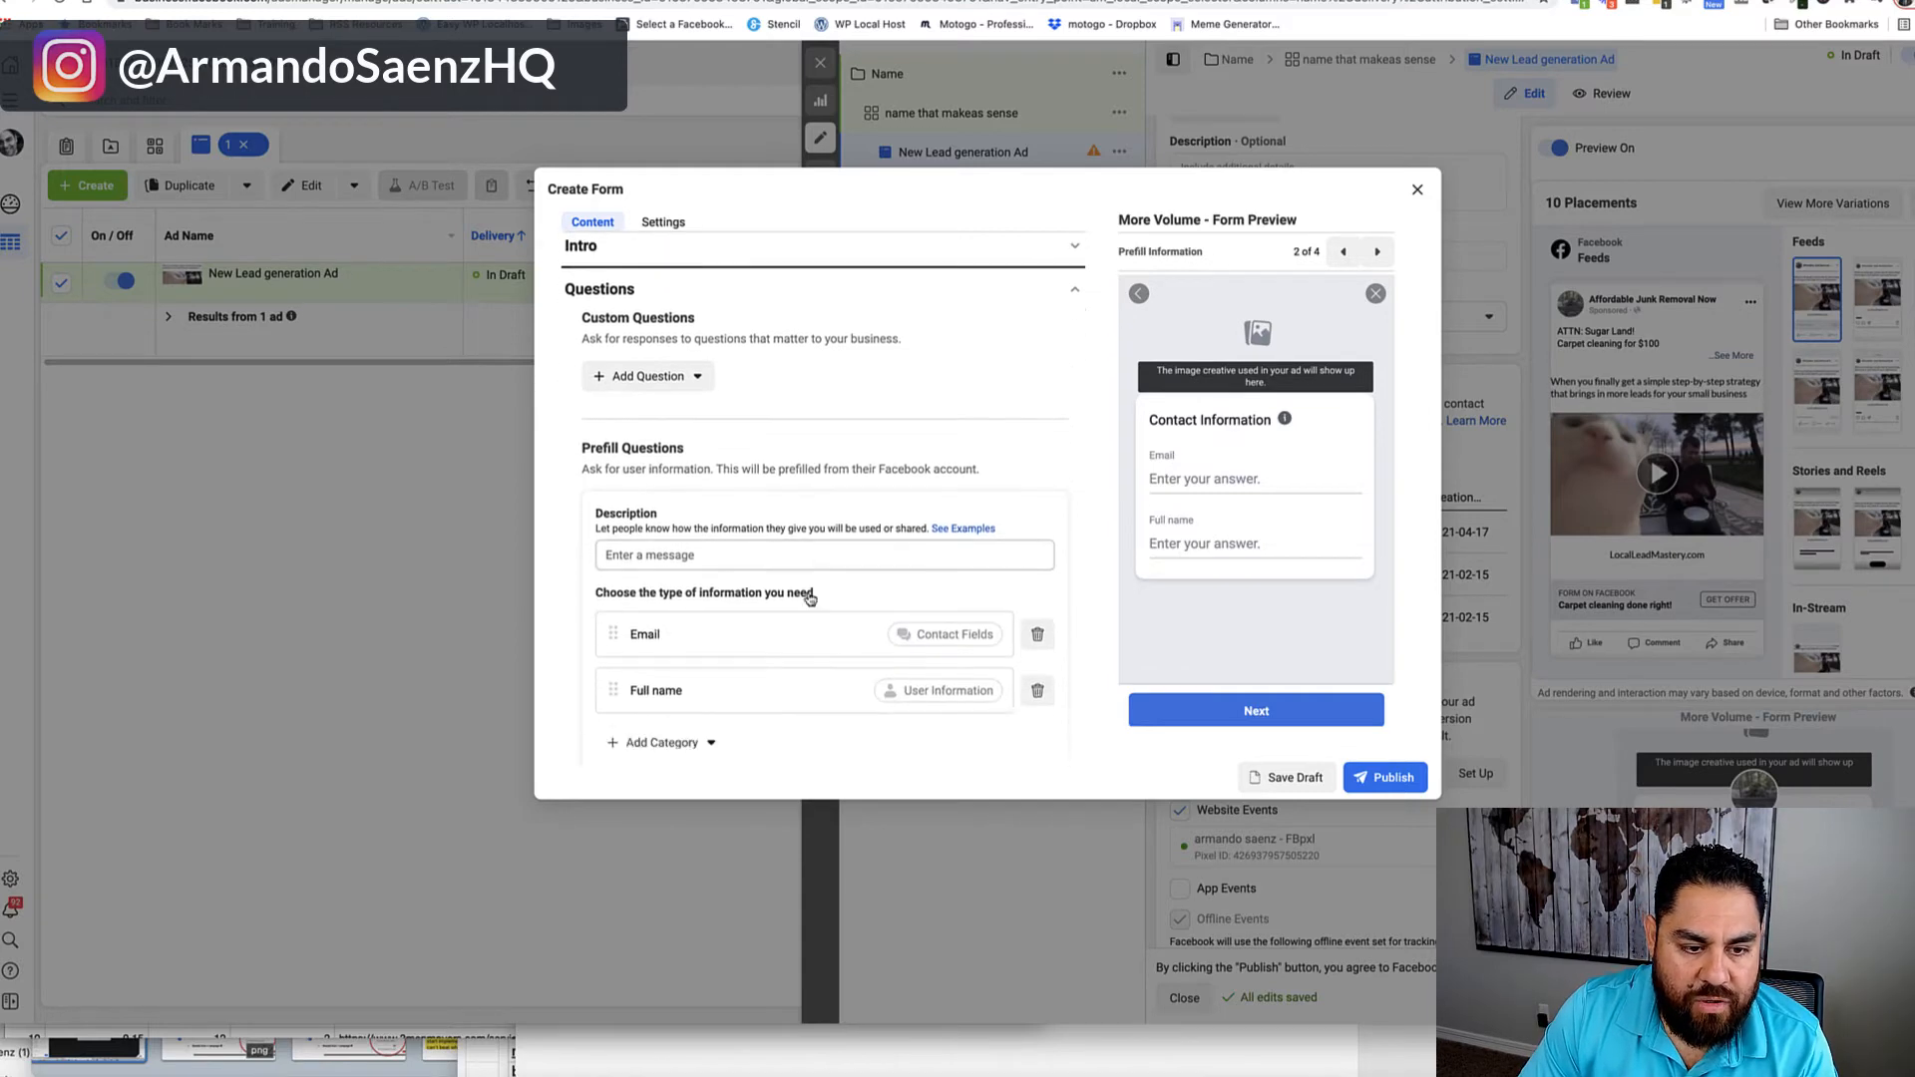
{"action": "left_click_drag", "start_coordinate": [613, 636], "coordinate": [650, 589]}
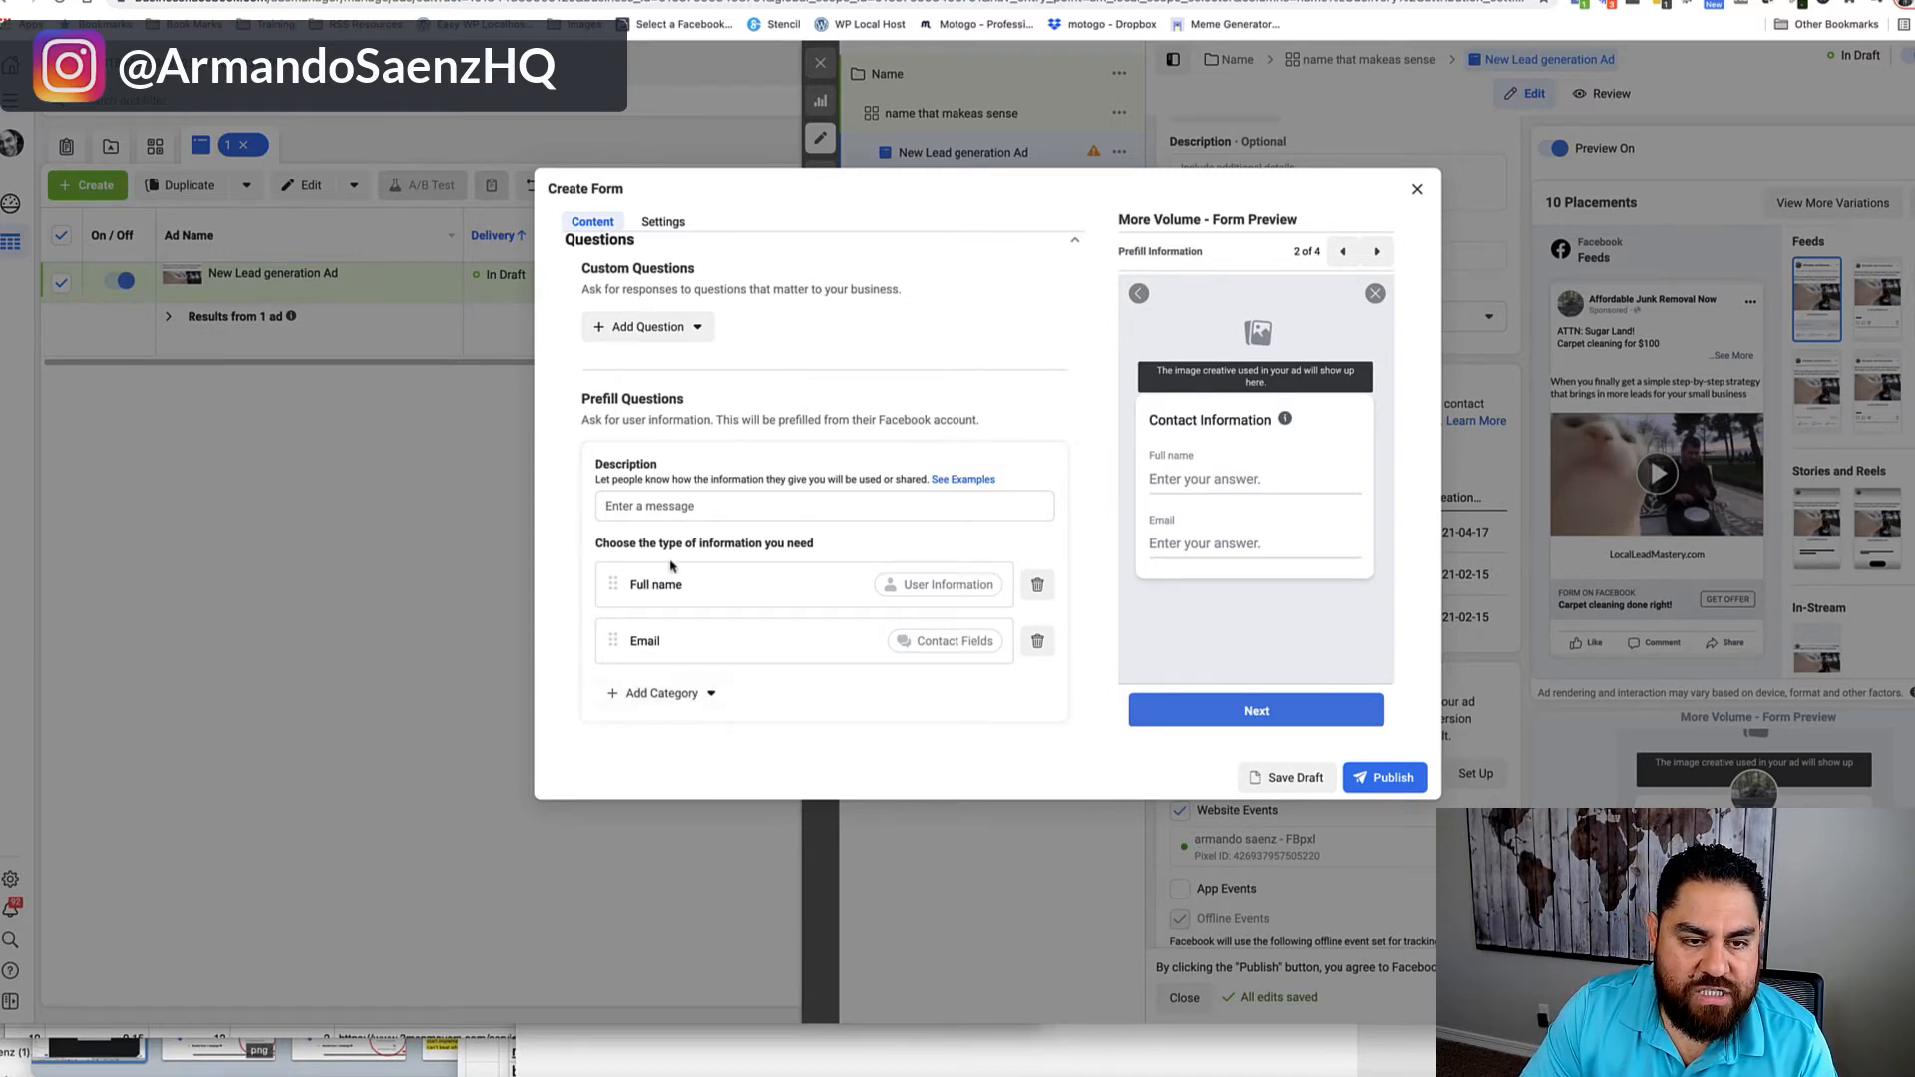
Add a short answer custom question to the form reading "How many rooms do you need cleaned?".
{"action": "scroll", "coordinate": [673, 543], "scroll_direction": "up", "scroll_amount": 3}
{"action": "left_click", "coordinate": [686, 476]}
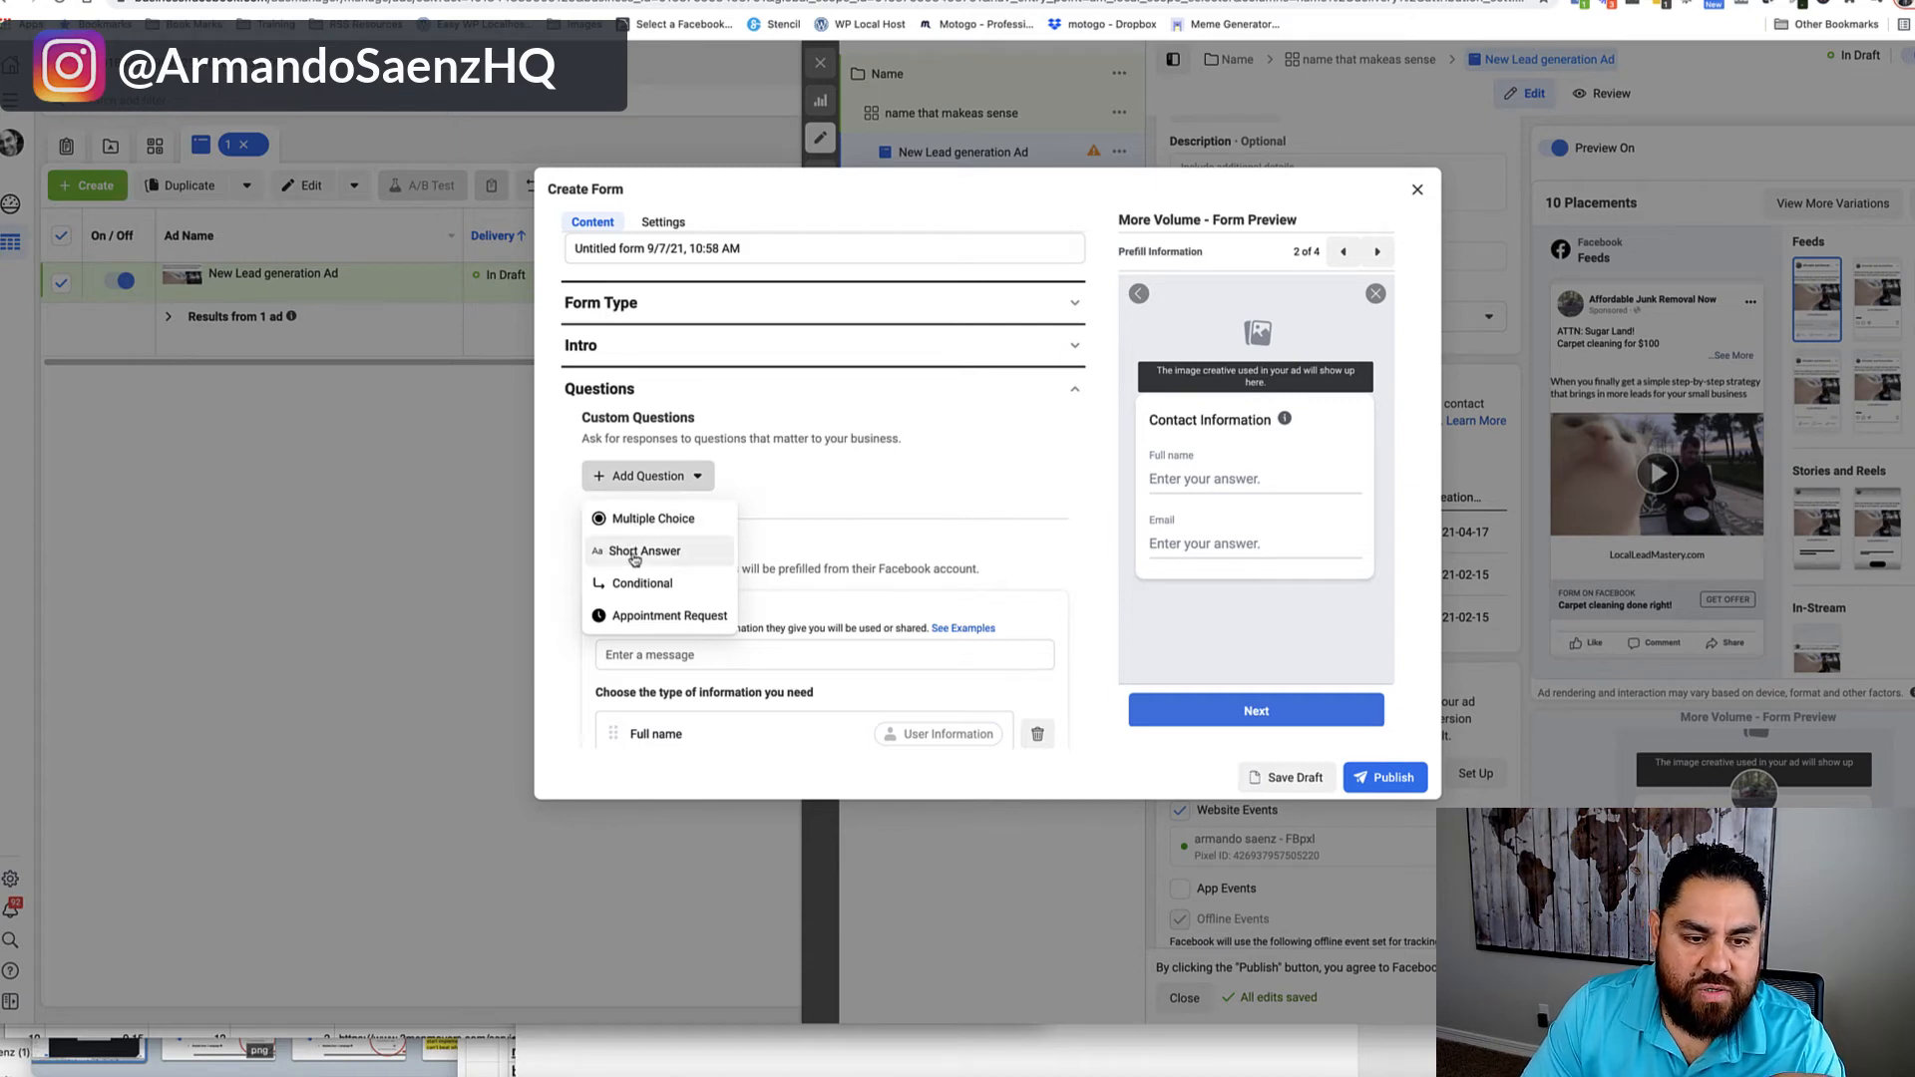
{"action": "left_click", "coordinate": [635, 556]}
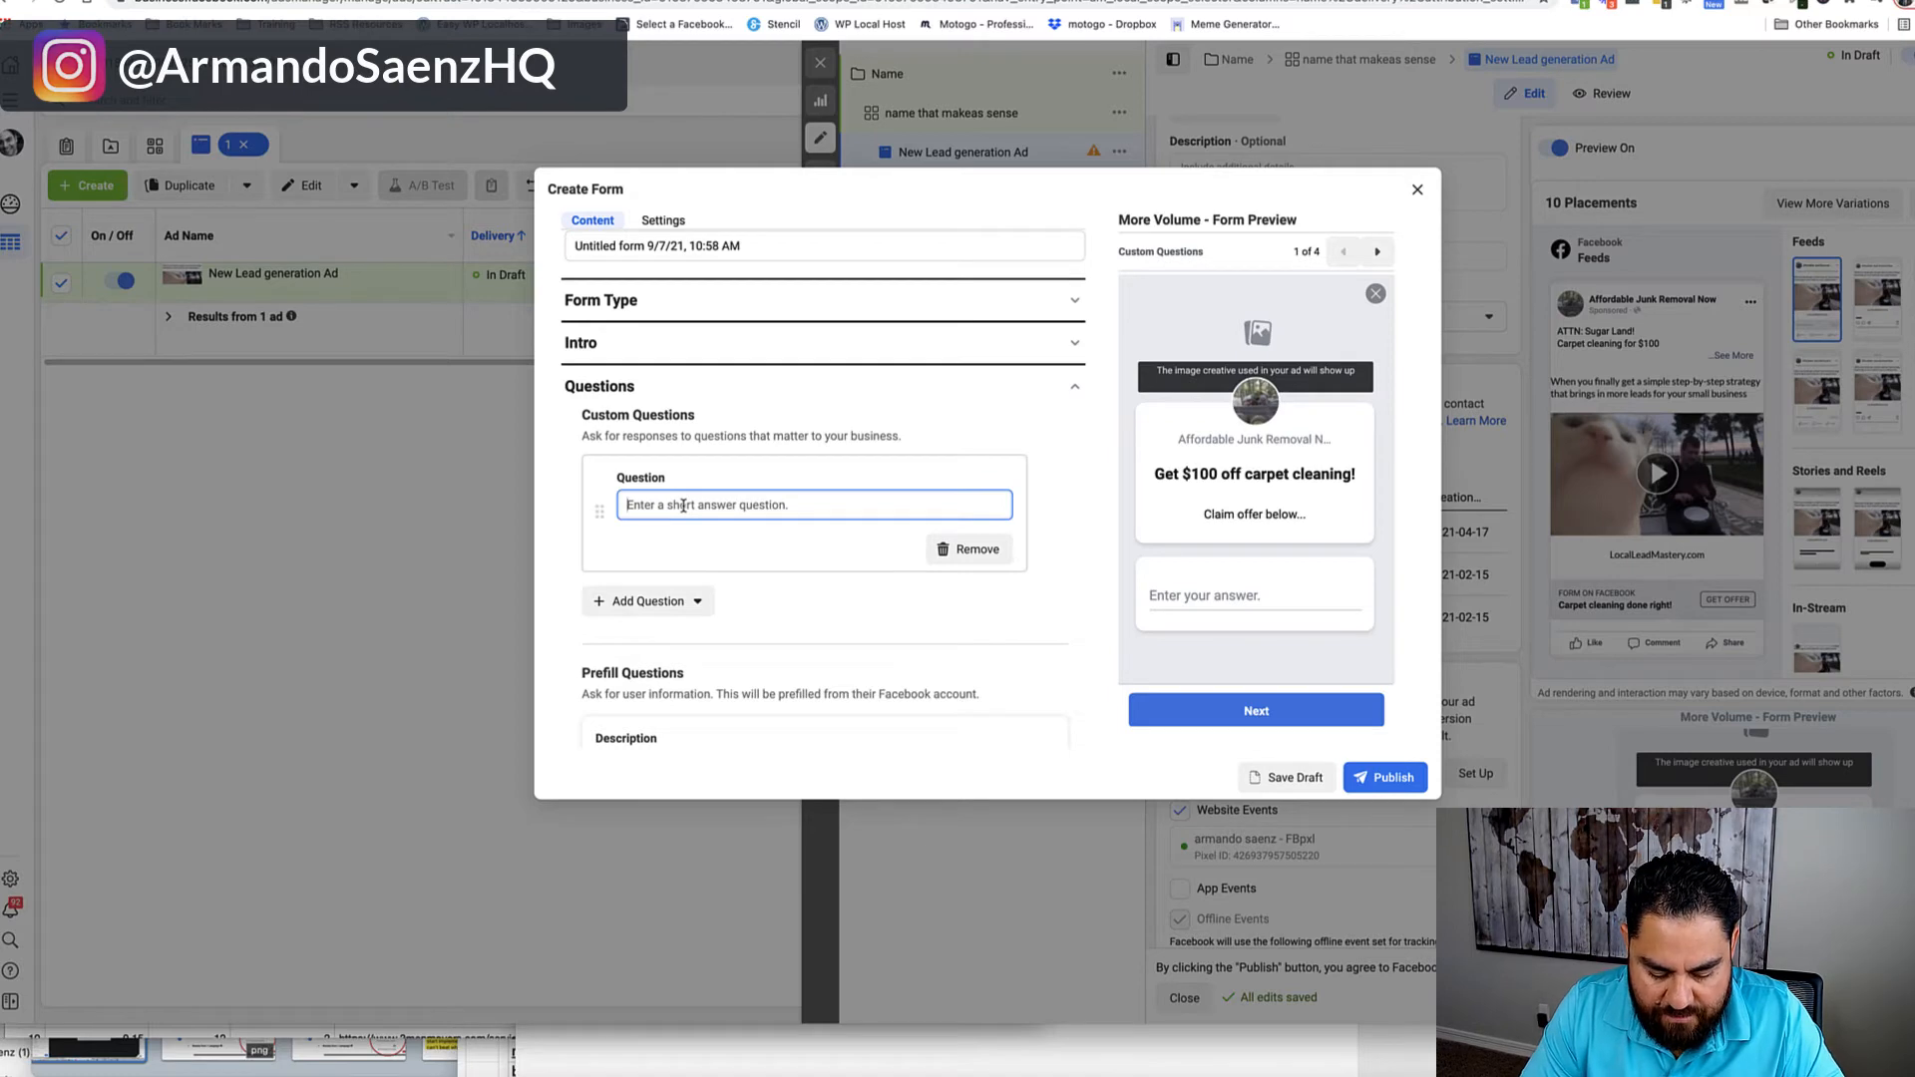
{"action": "type", "text": "How many rooms "}
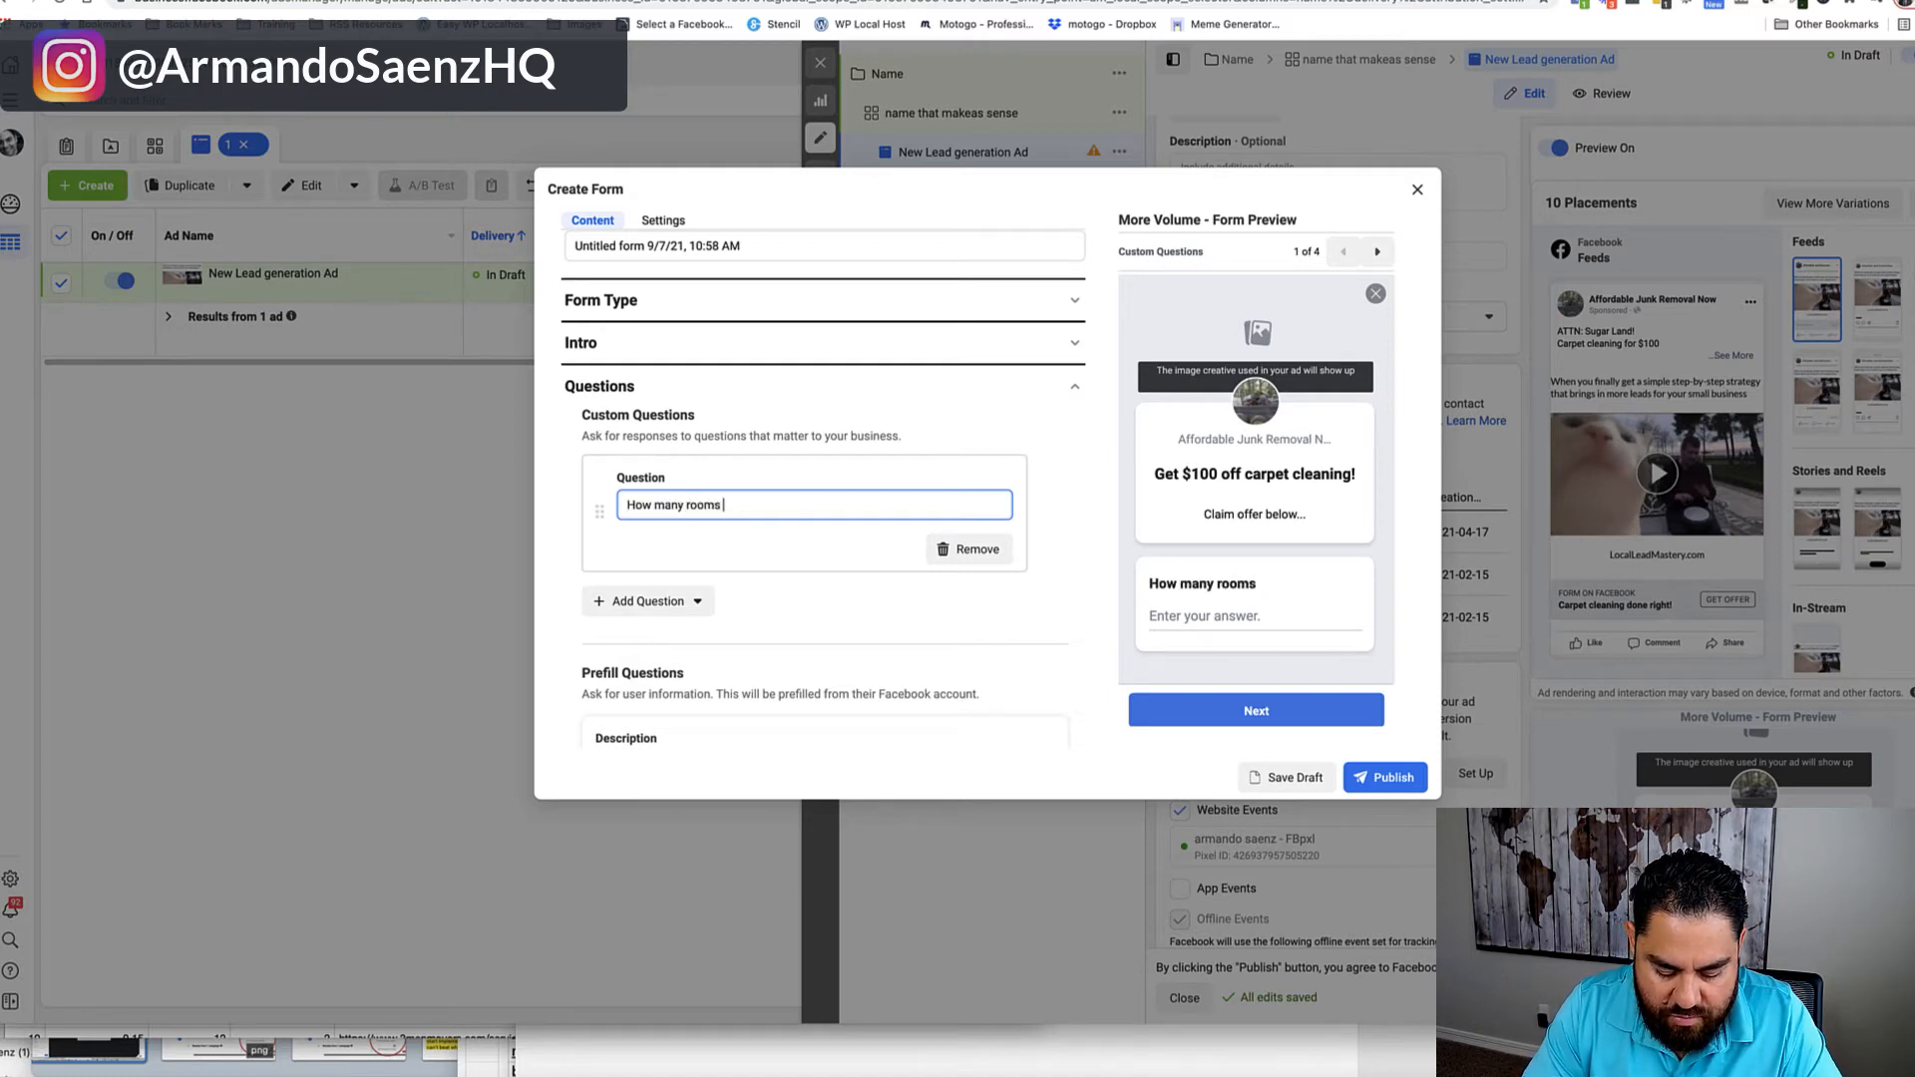
{"action": "type", "text": "do you need clean"}
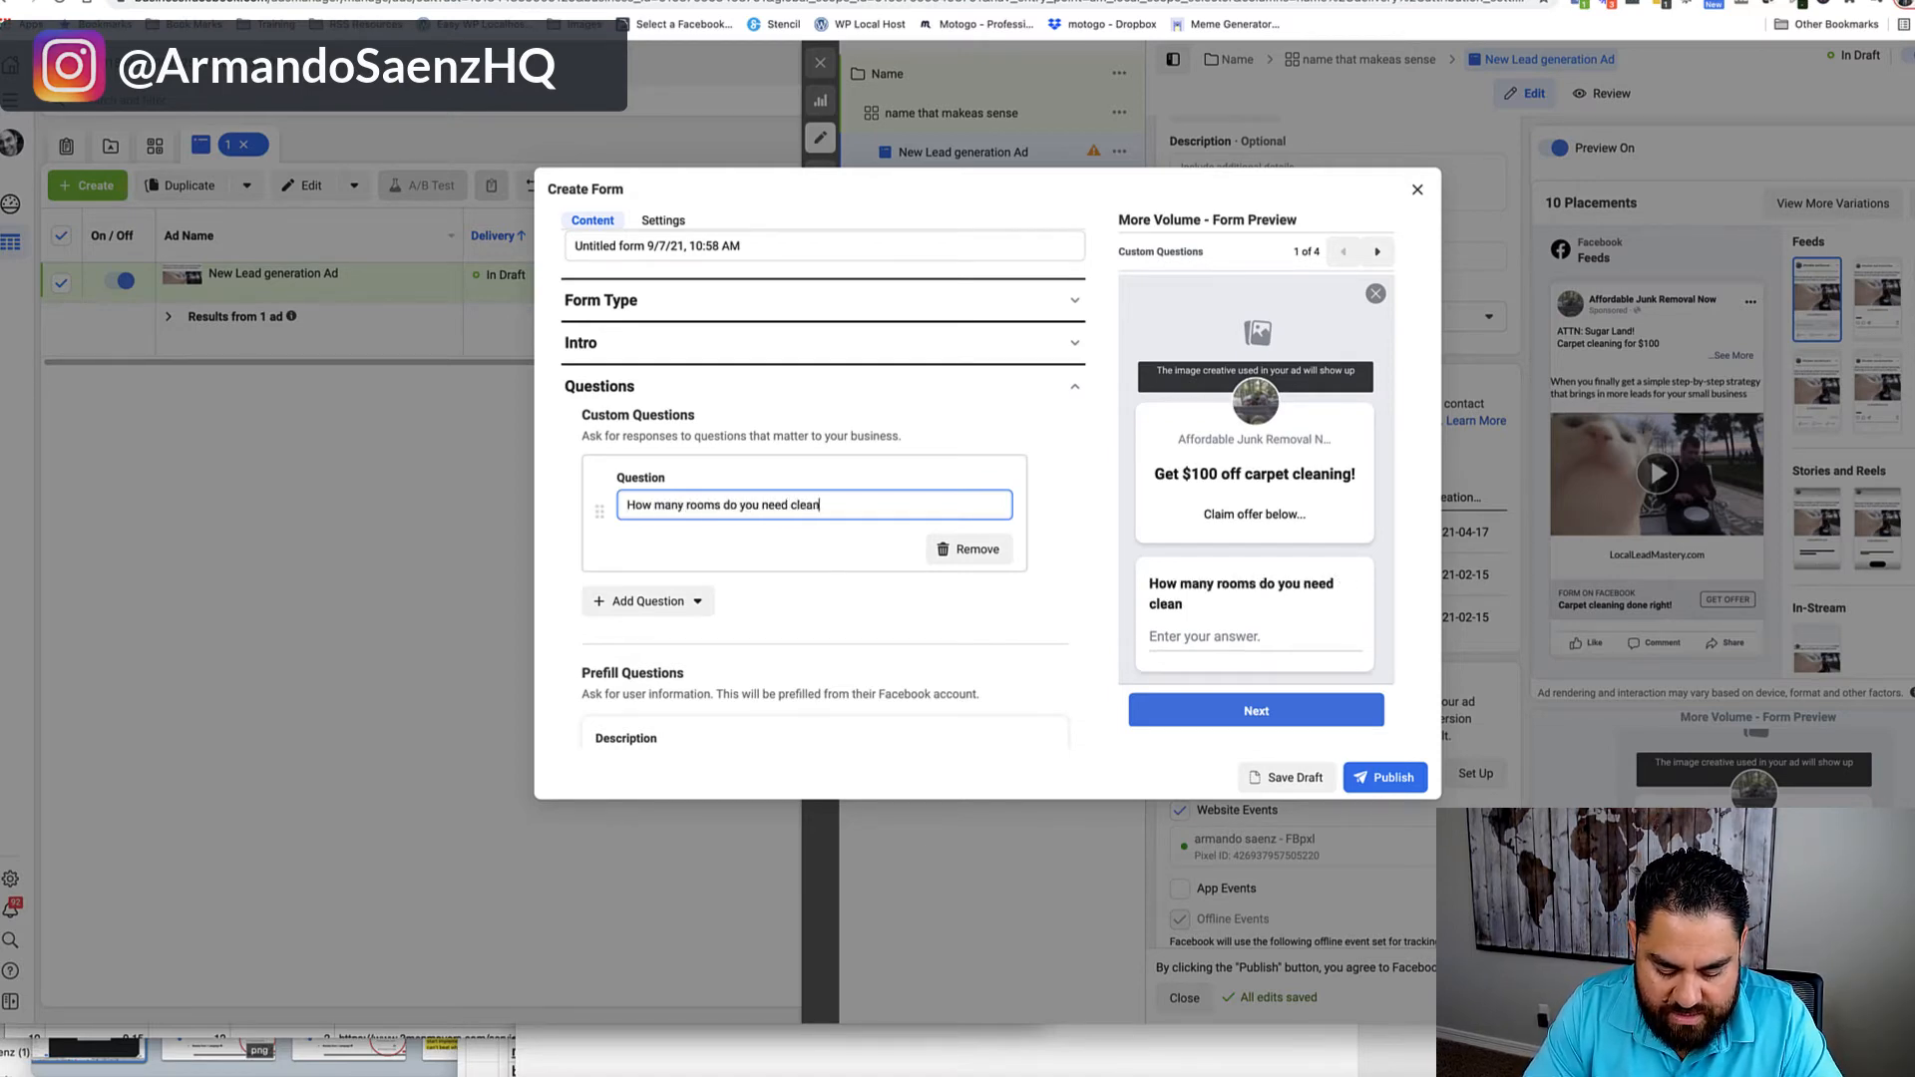
{"action": "type", "text": "ed"}
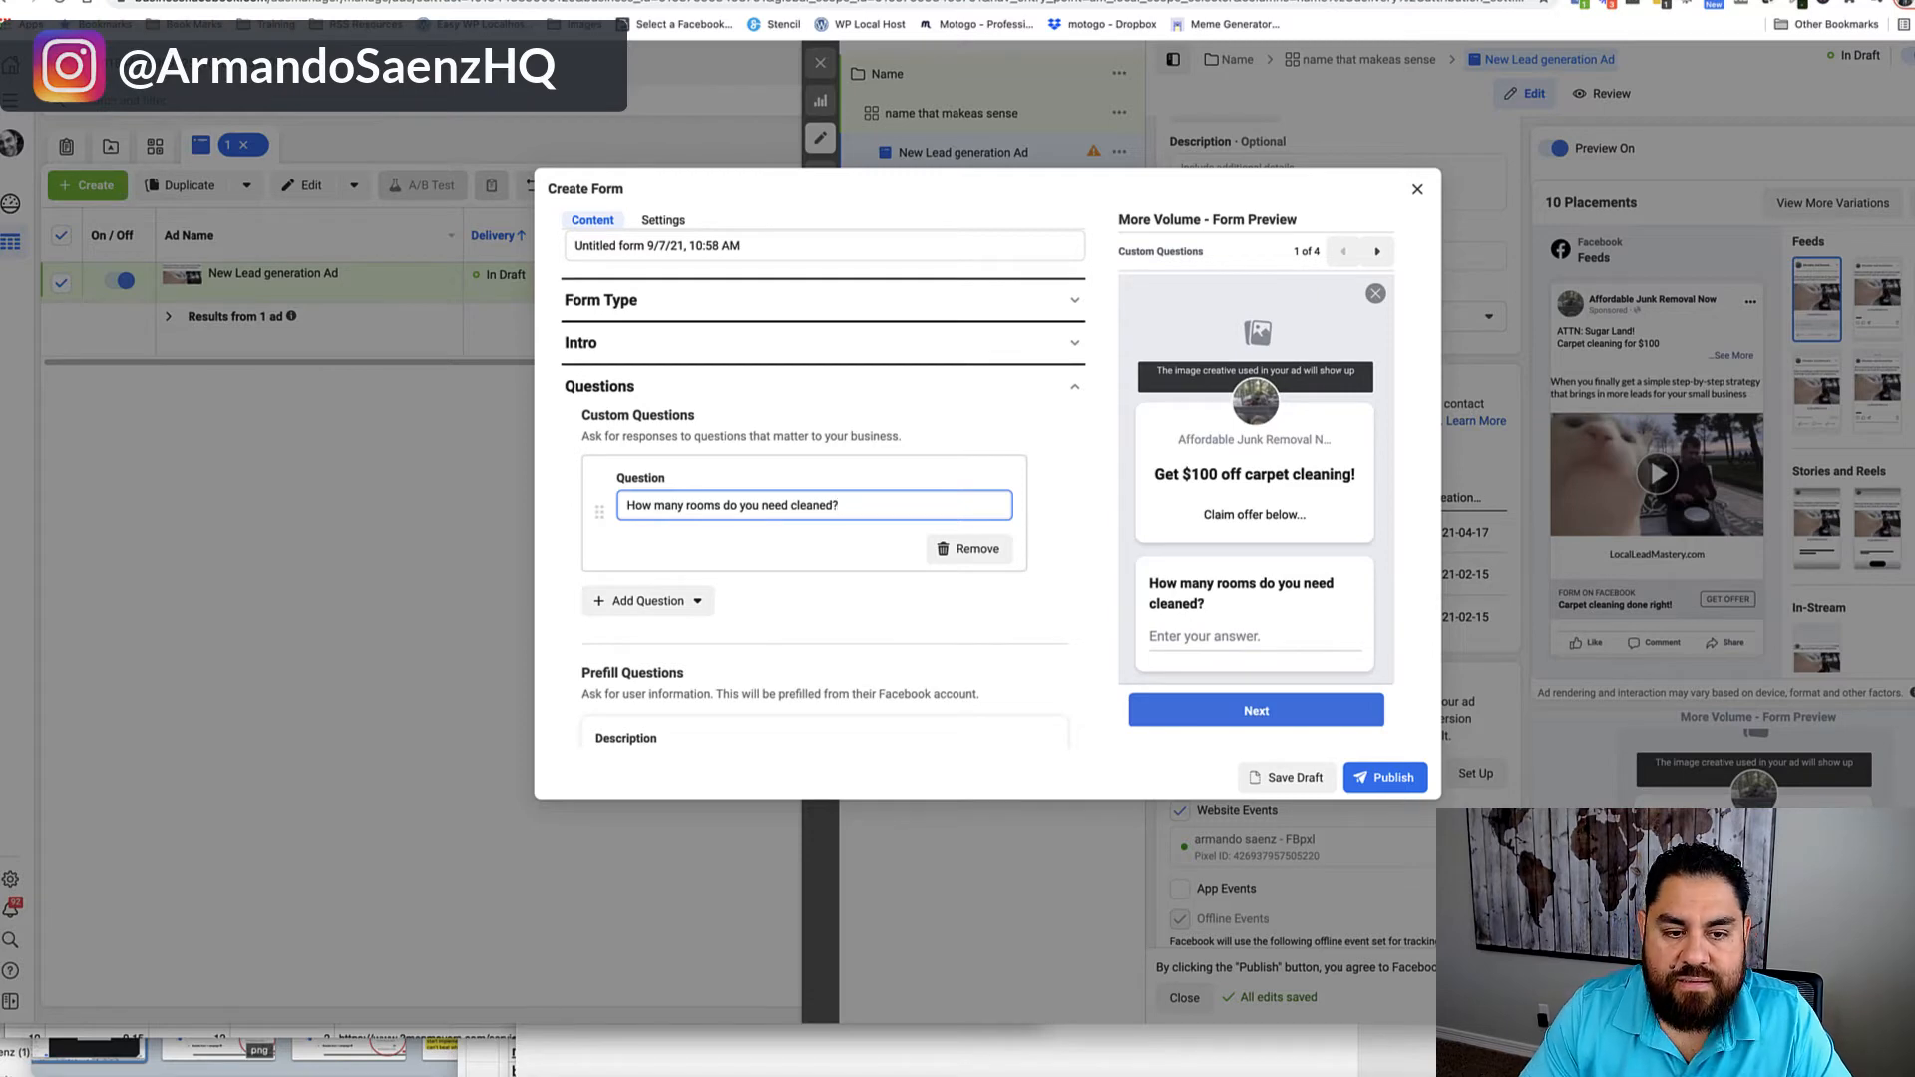
{"action": "left_click", "coordinate": [781, 596]}
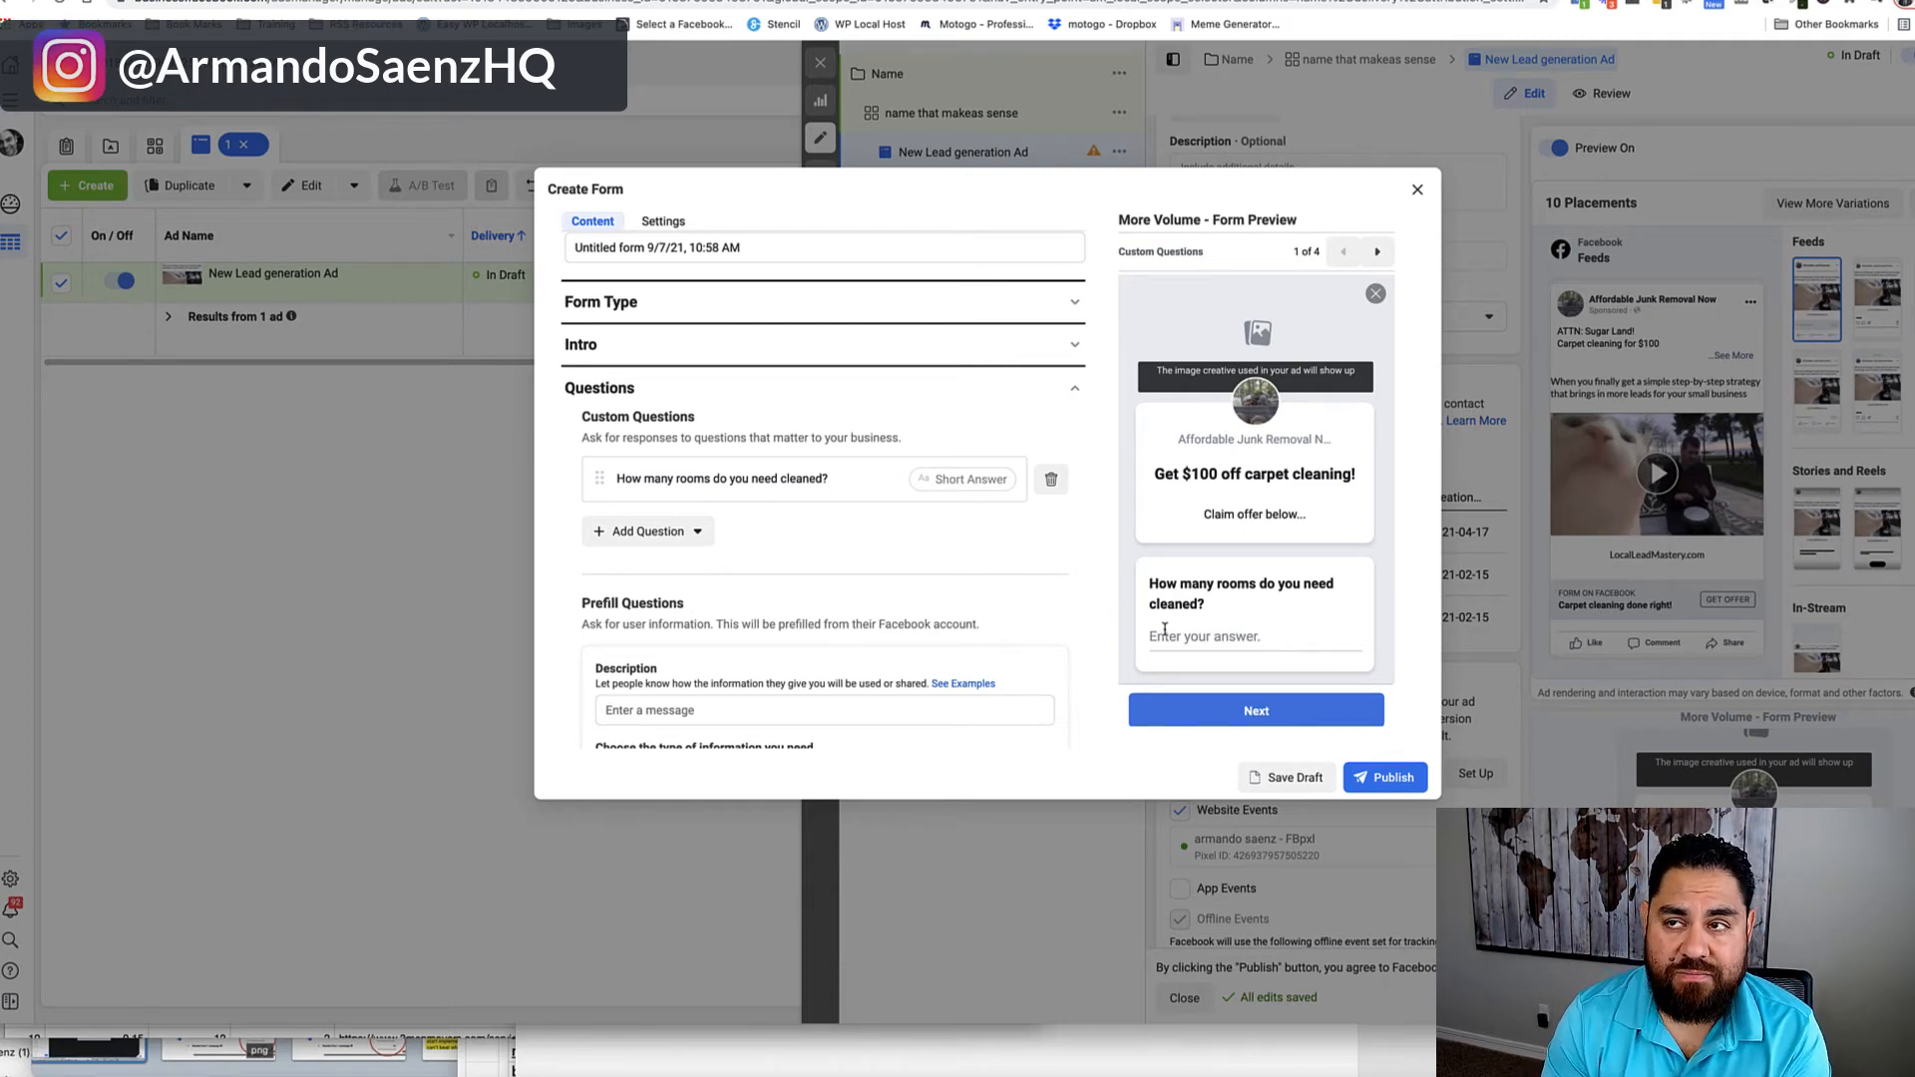
Add a multiple choice custom question to the form reading "What's a good phone number?".
{"action": "left_click", "coordinate": [689, 535]}
{"action": "left_click", "coordinate": [659, 576]}
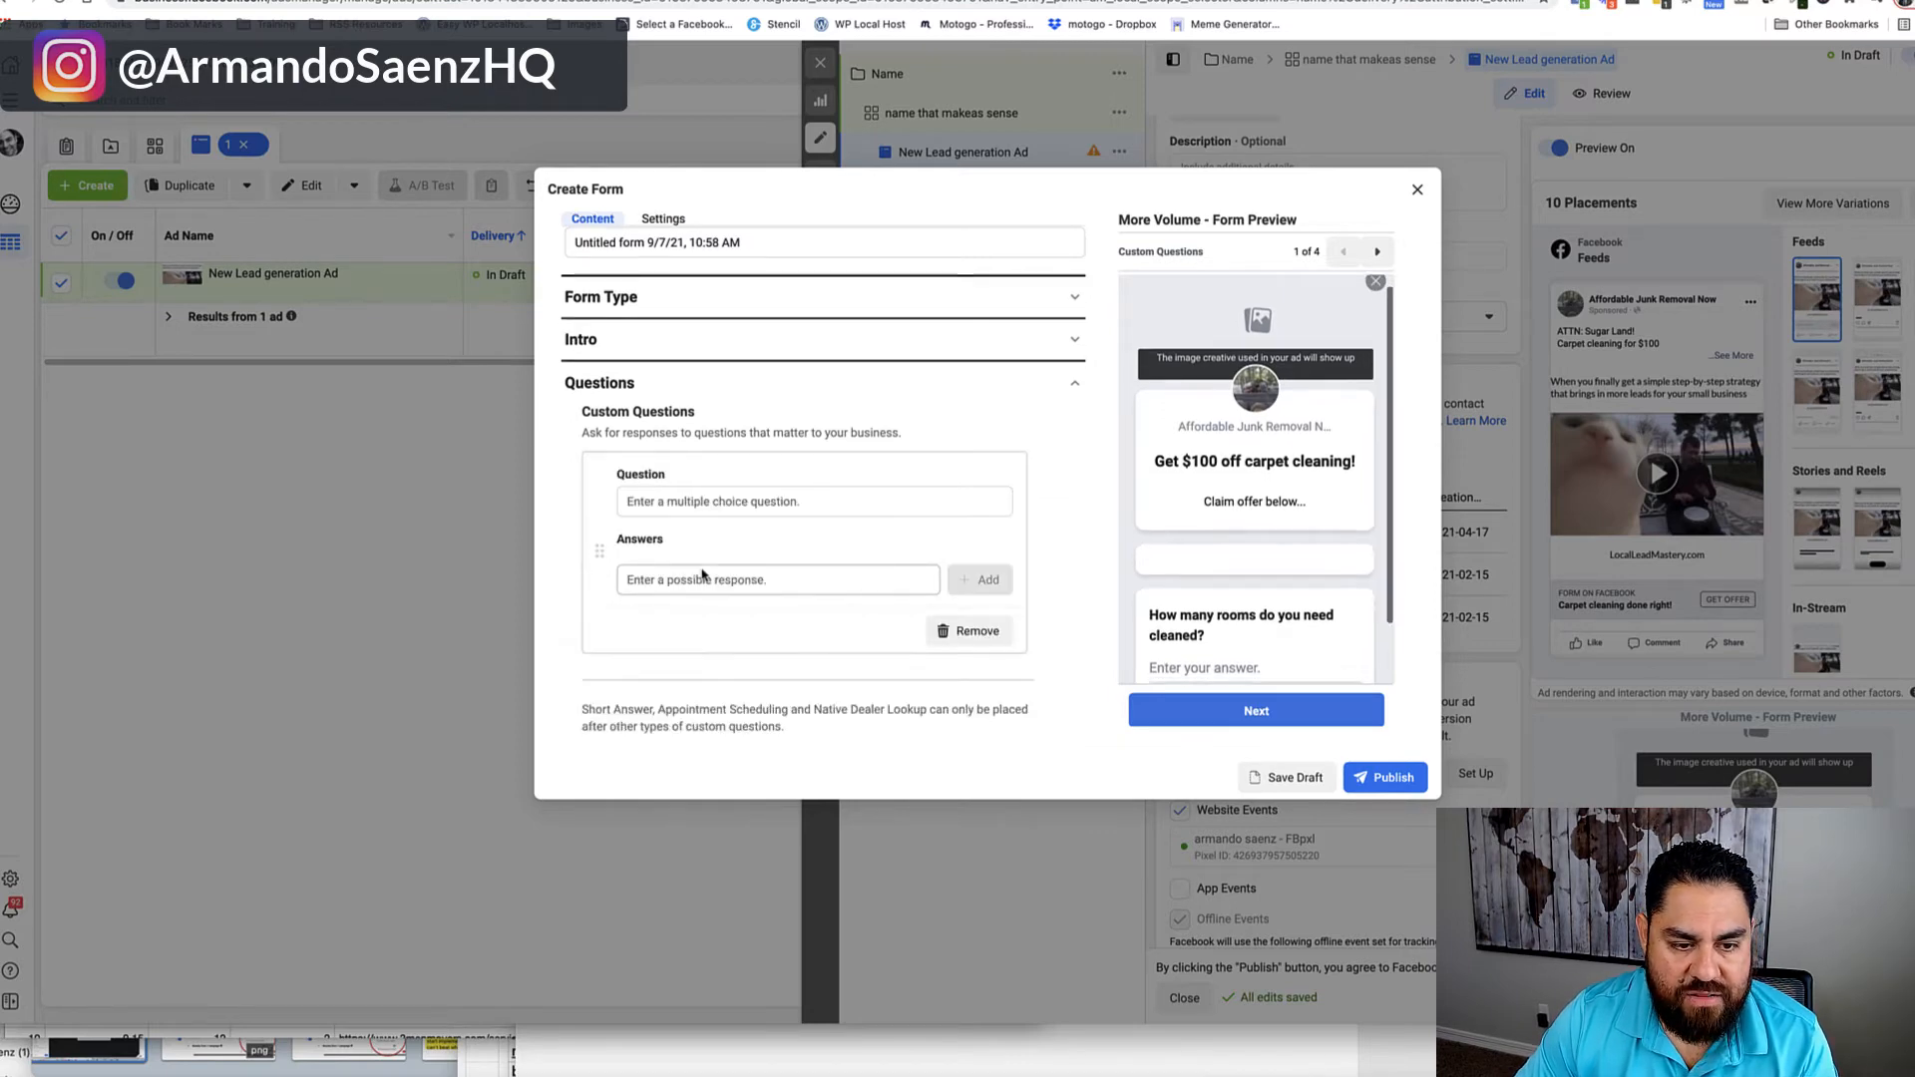
{"action": "left_click", "coordinate": [700, 504]}
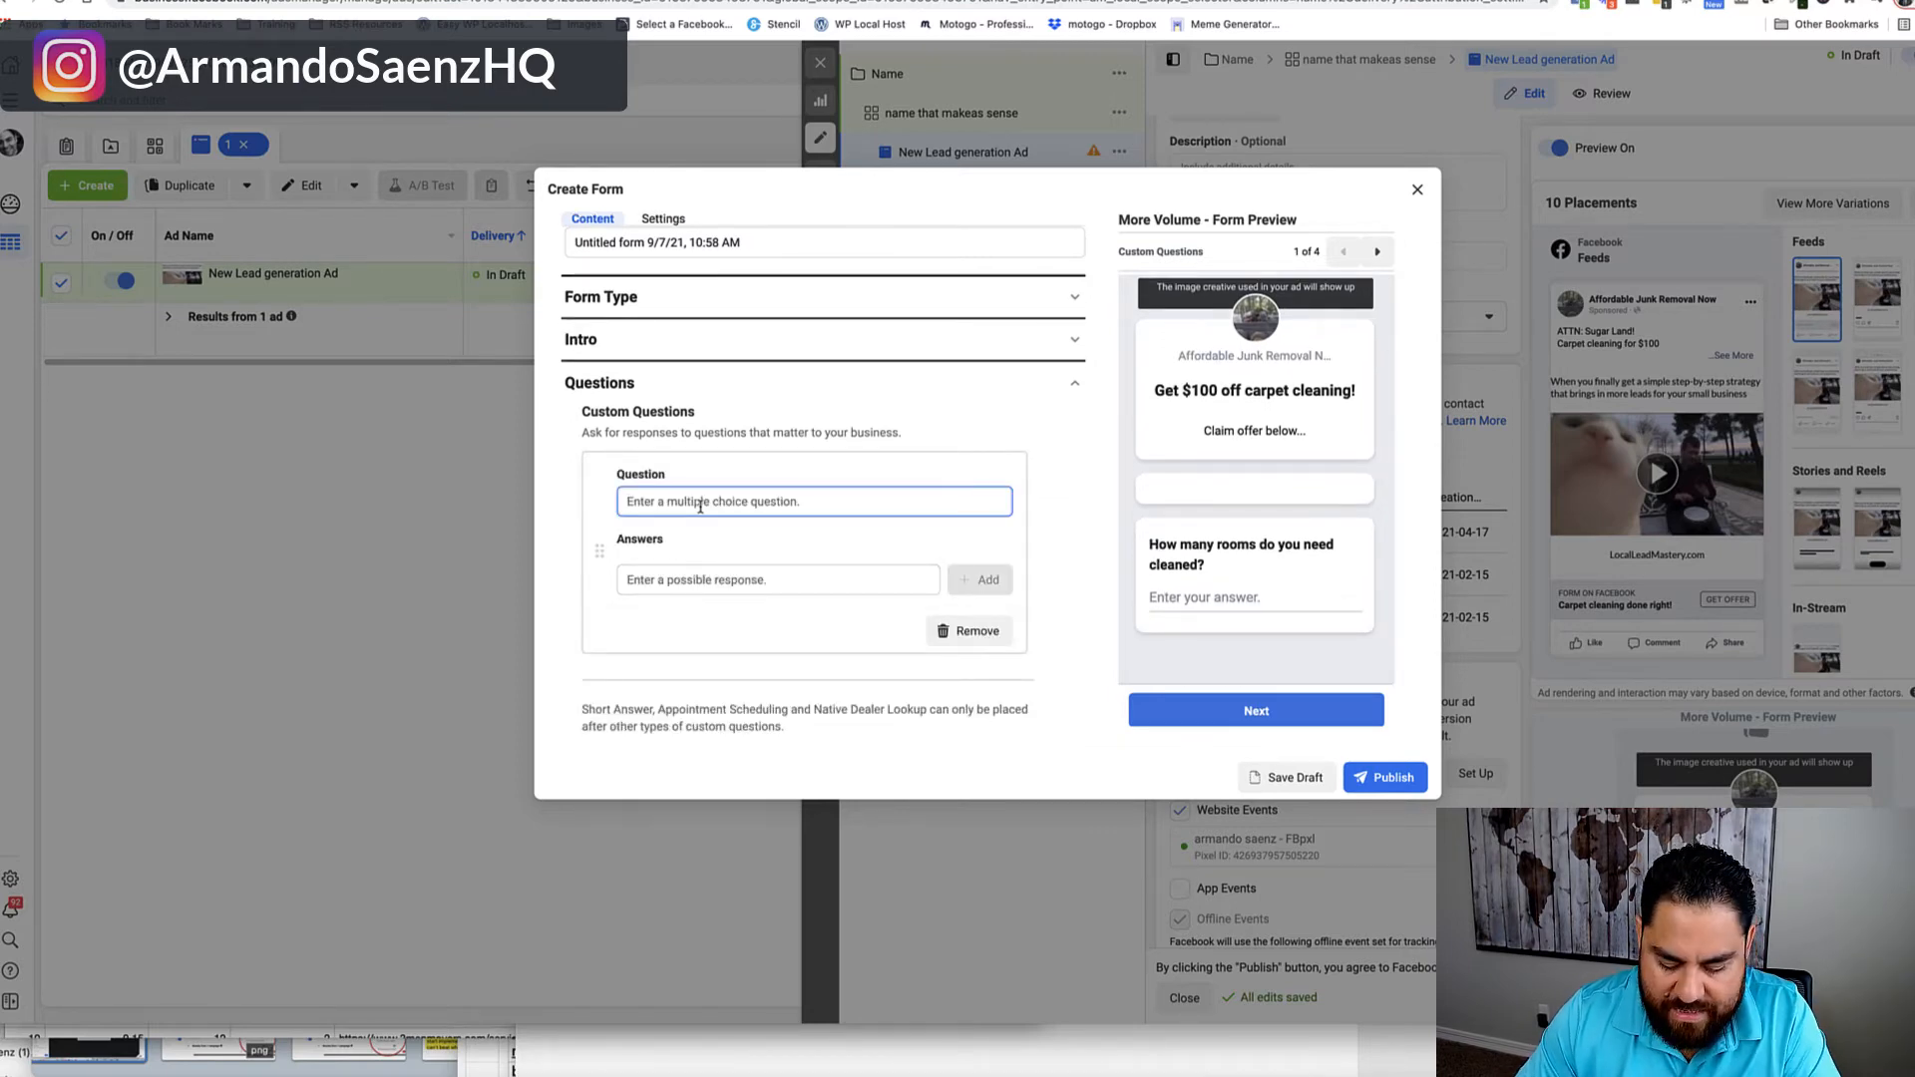
{"action": "type", "text": "Wh"}
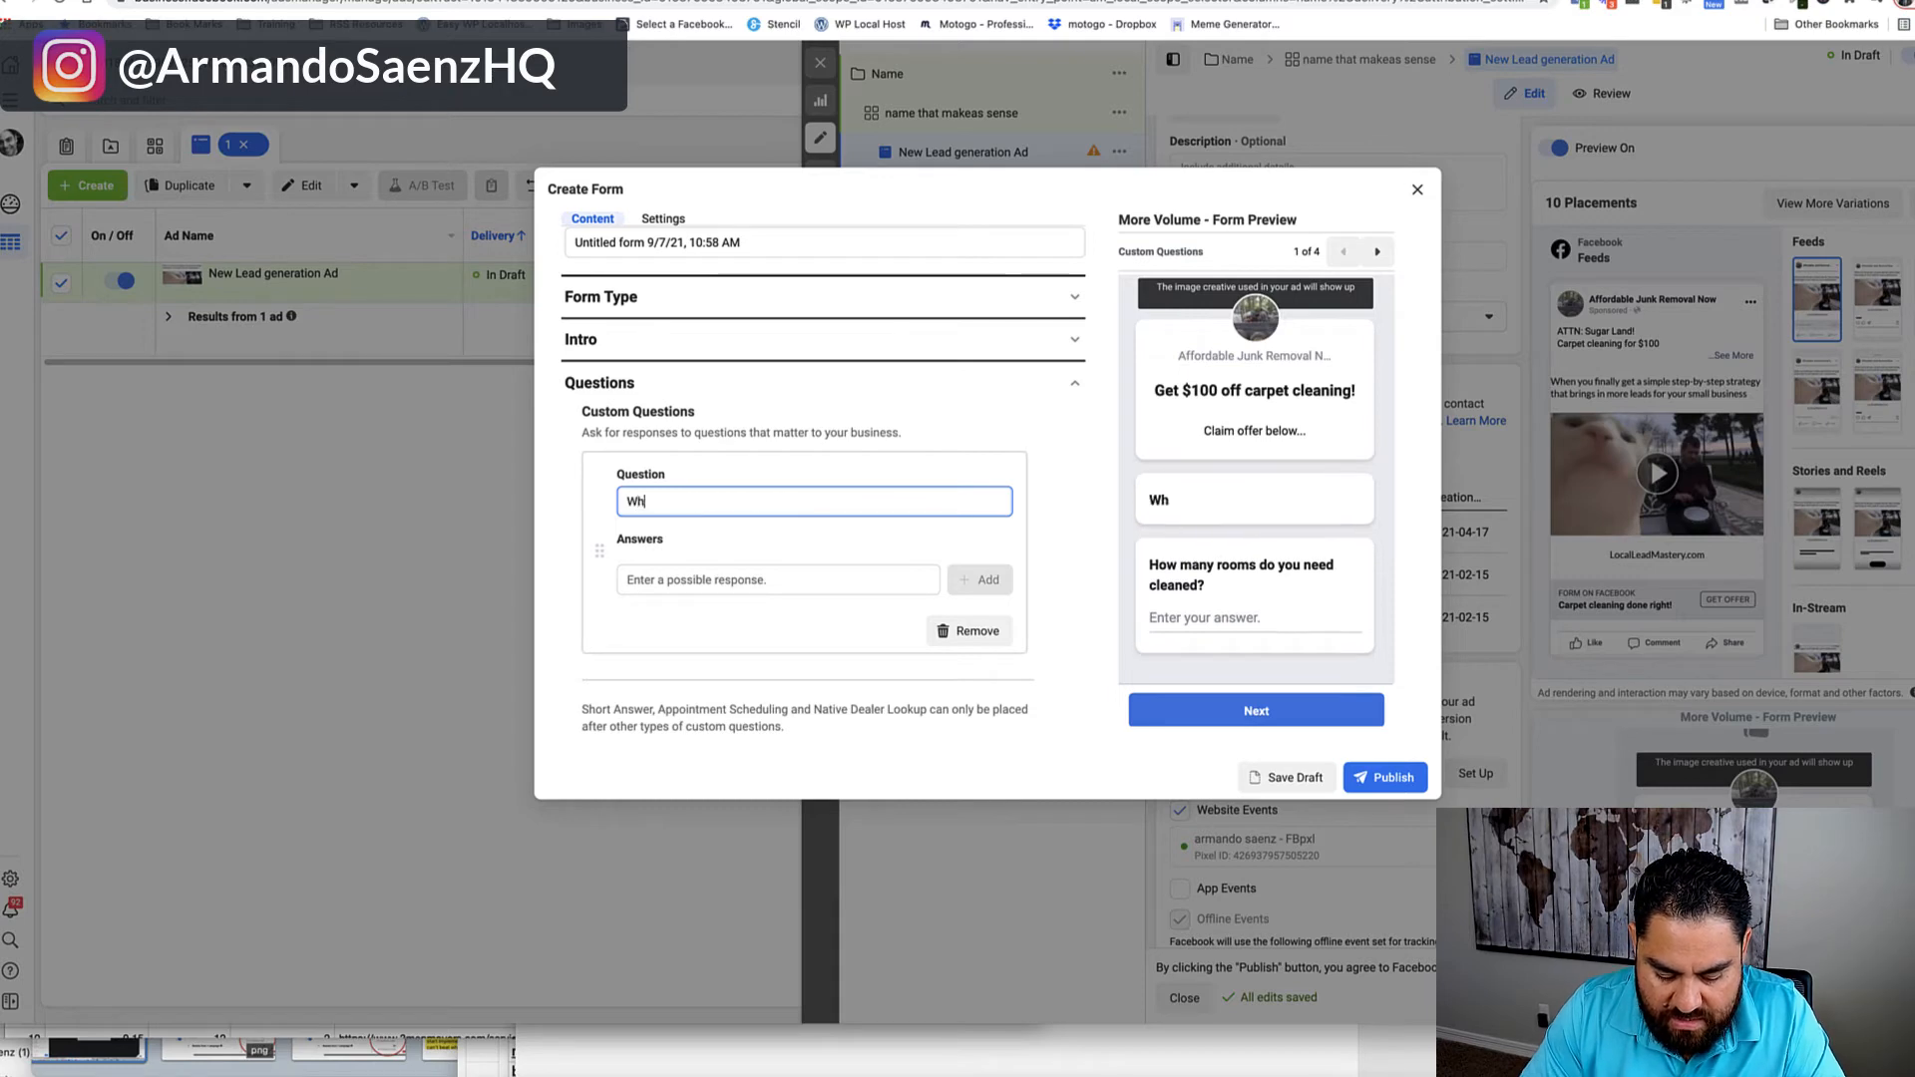
{"action": "type", "text": "at's a good p"}
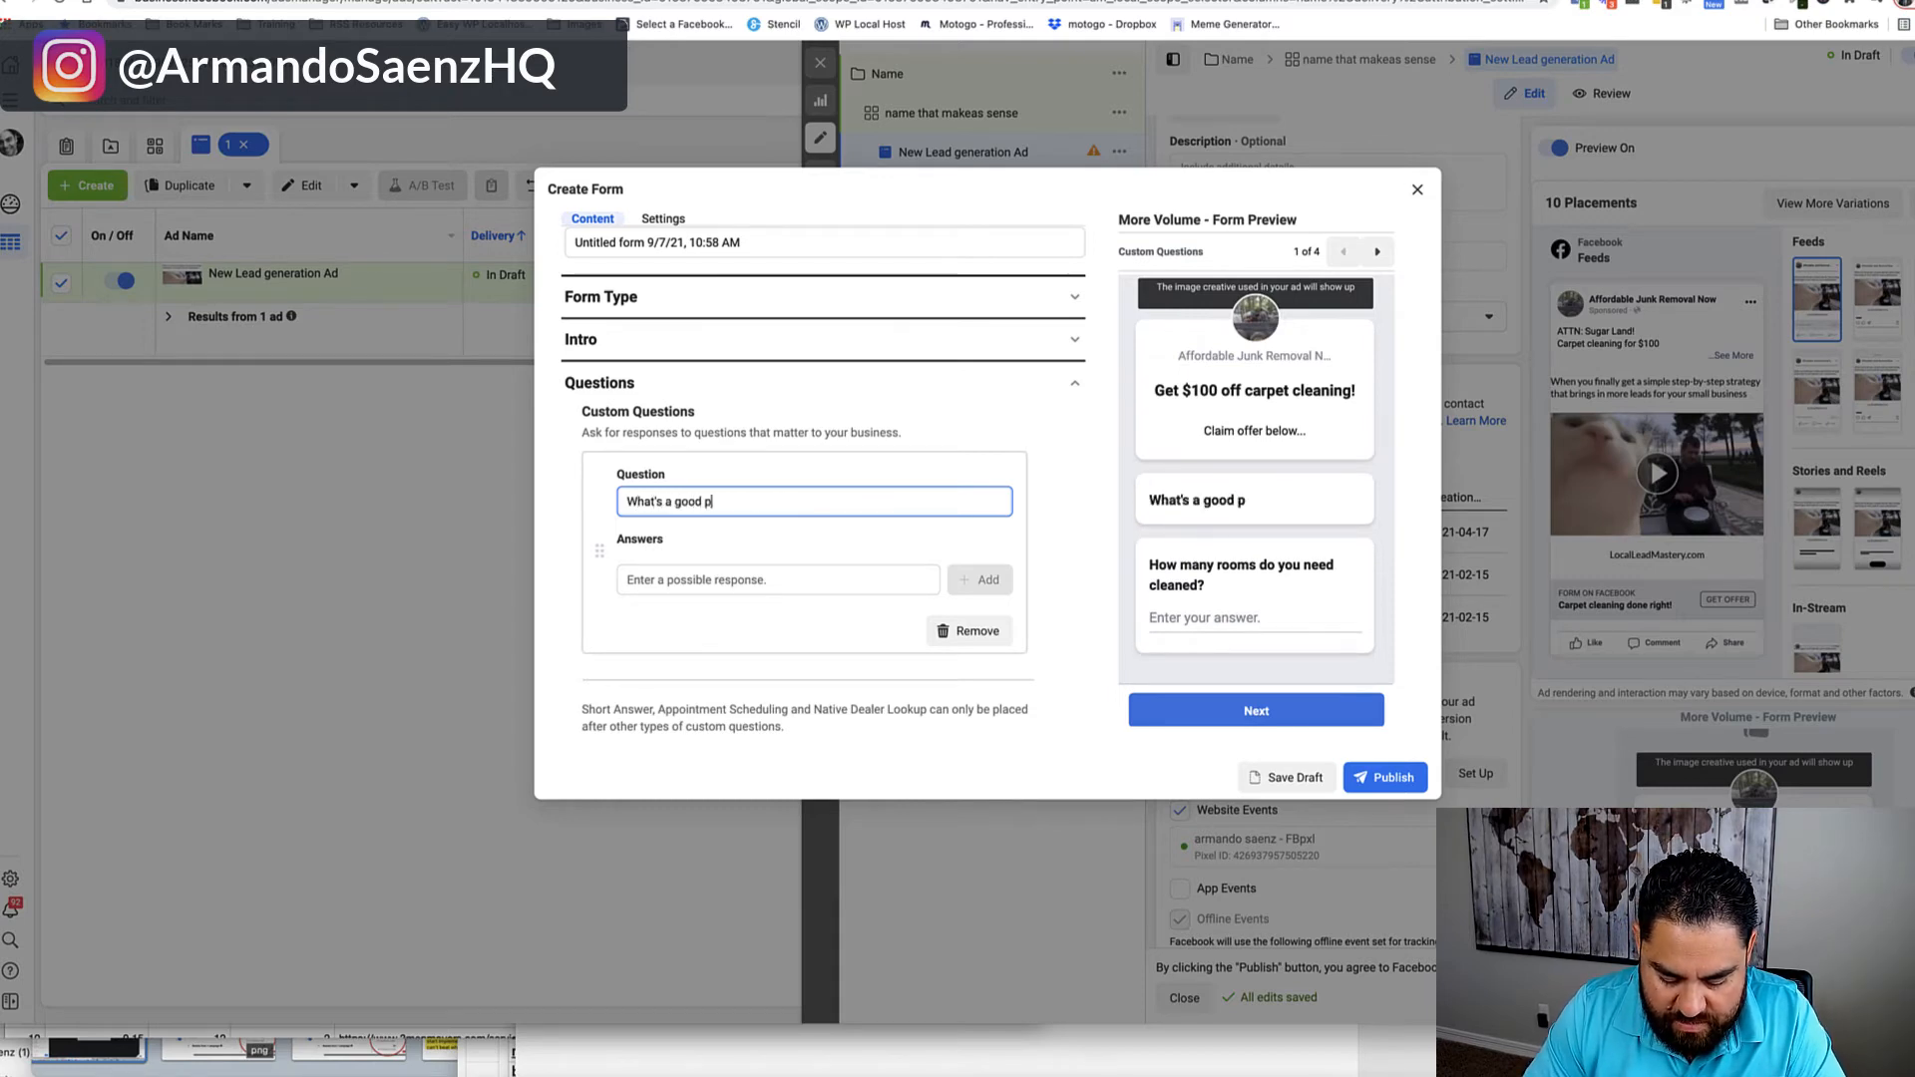
{"action": "type", "text": "hone number?"}
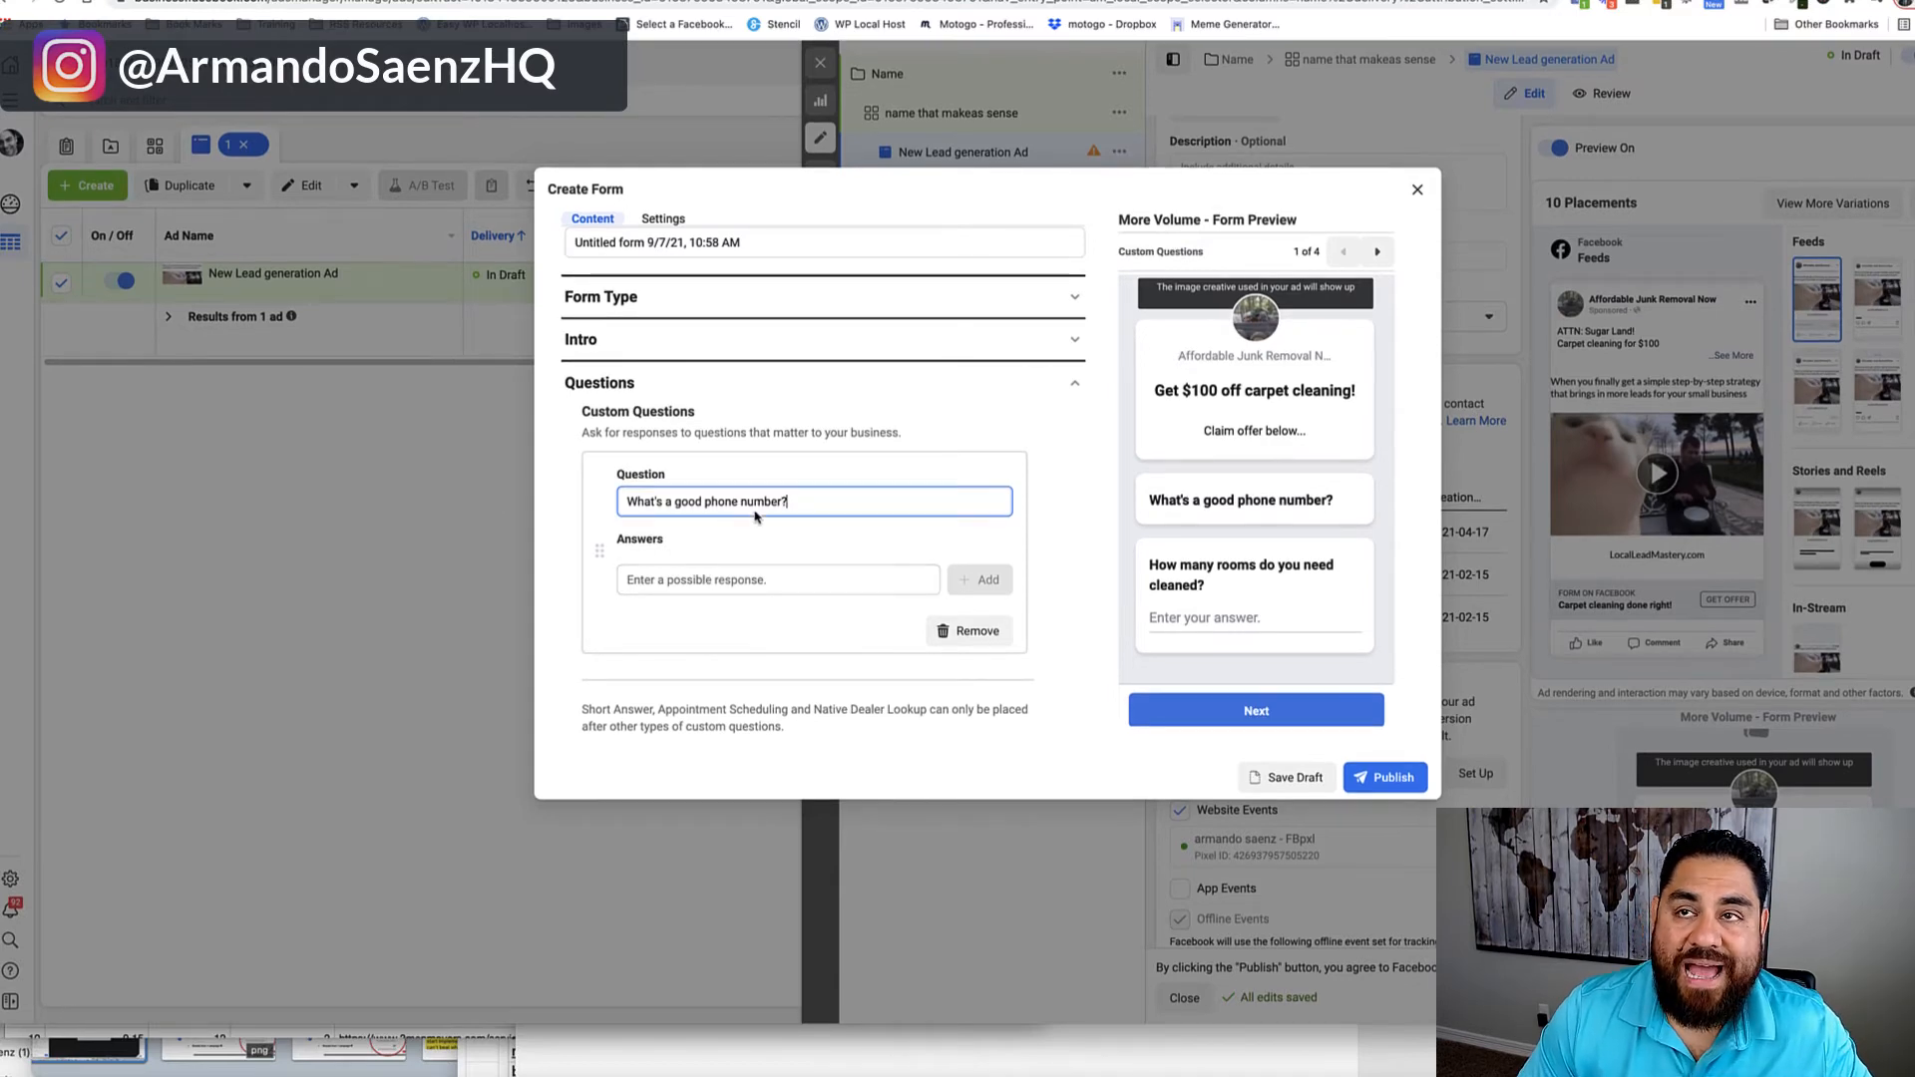
{"action": "double_click", "coordinate": [771, 547]}
{"action": "left_click", "coordinate": [802, 541]}
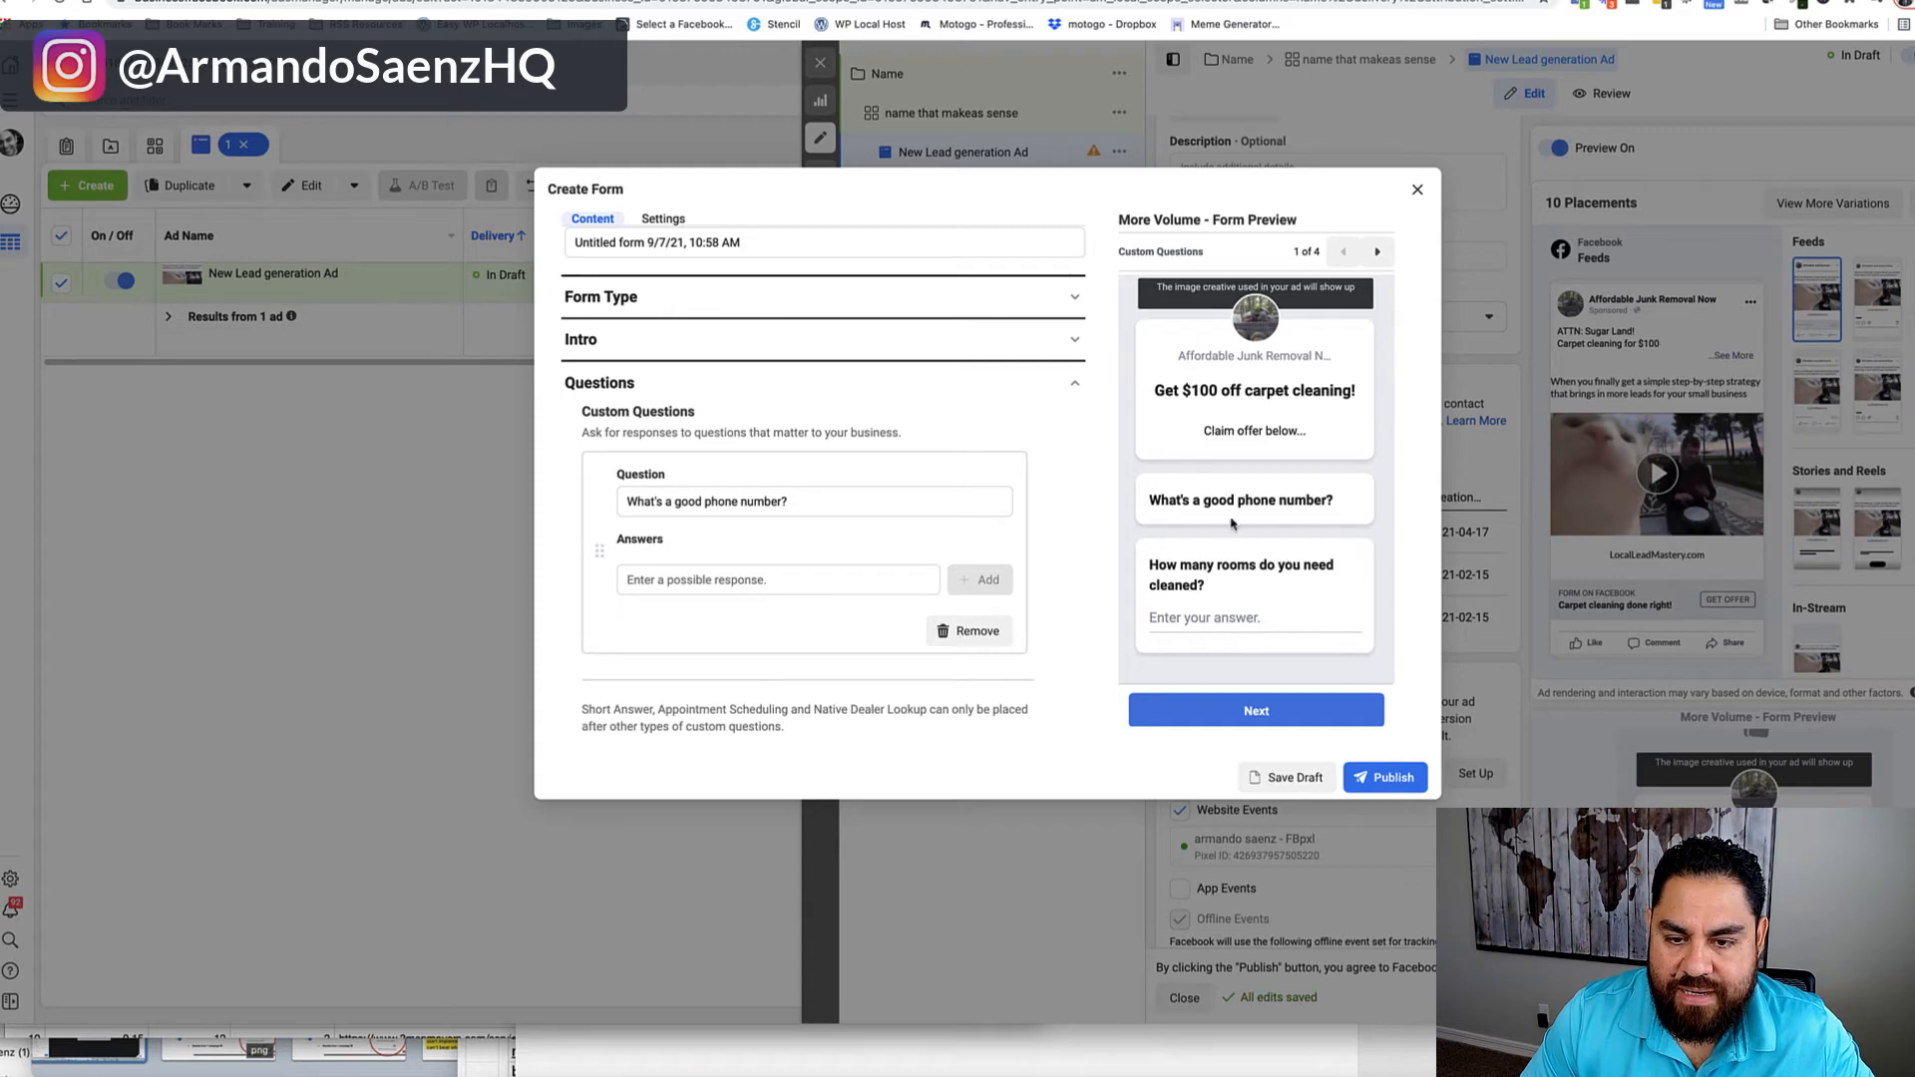
Open the form's Privacy section and examine the privacy policy's Link and Link Text fields.
{"action": "scroll", "coordinate": [1037, 599], "scroll_direction": "down", "scroll_amount": 5}
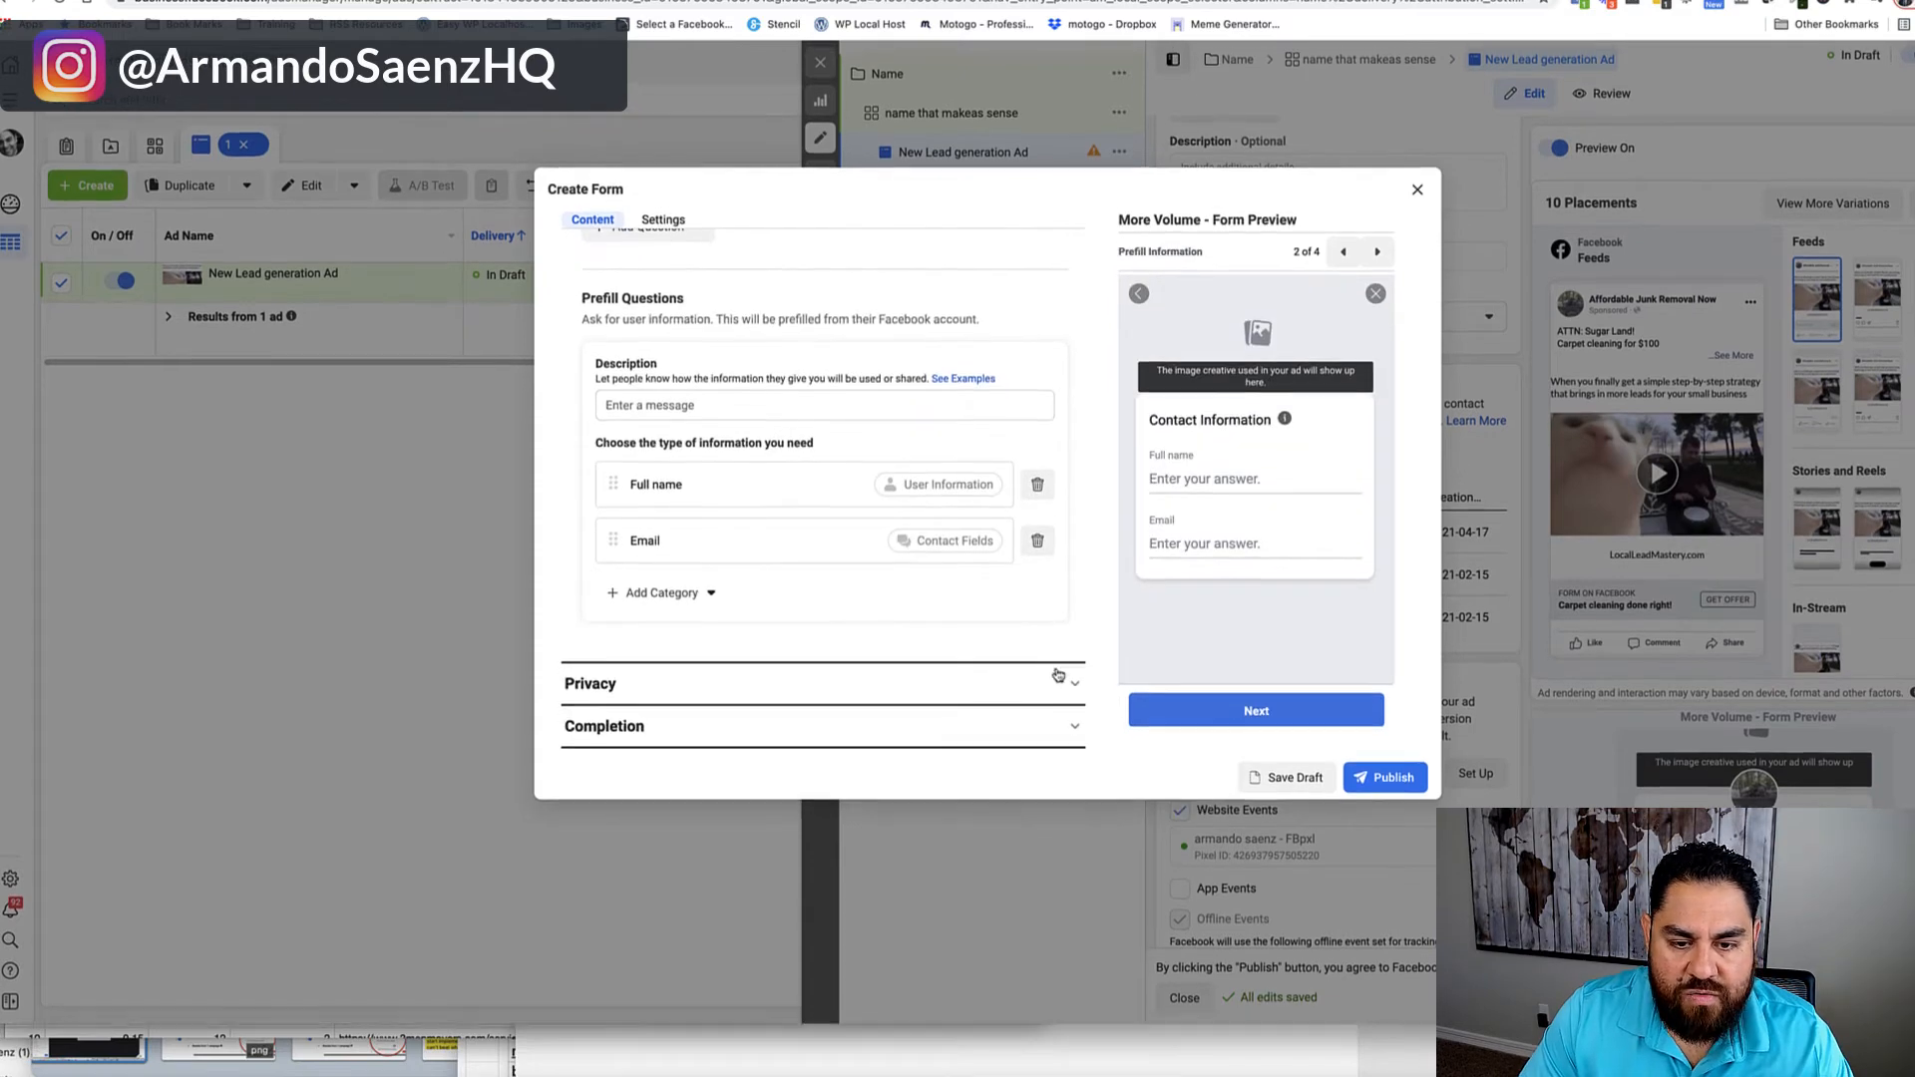
{"action": "left_click", "coordinate": [1058, 676]}
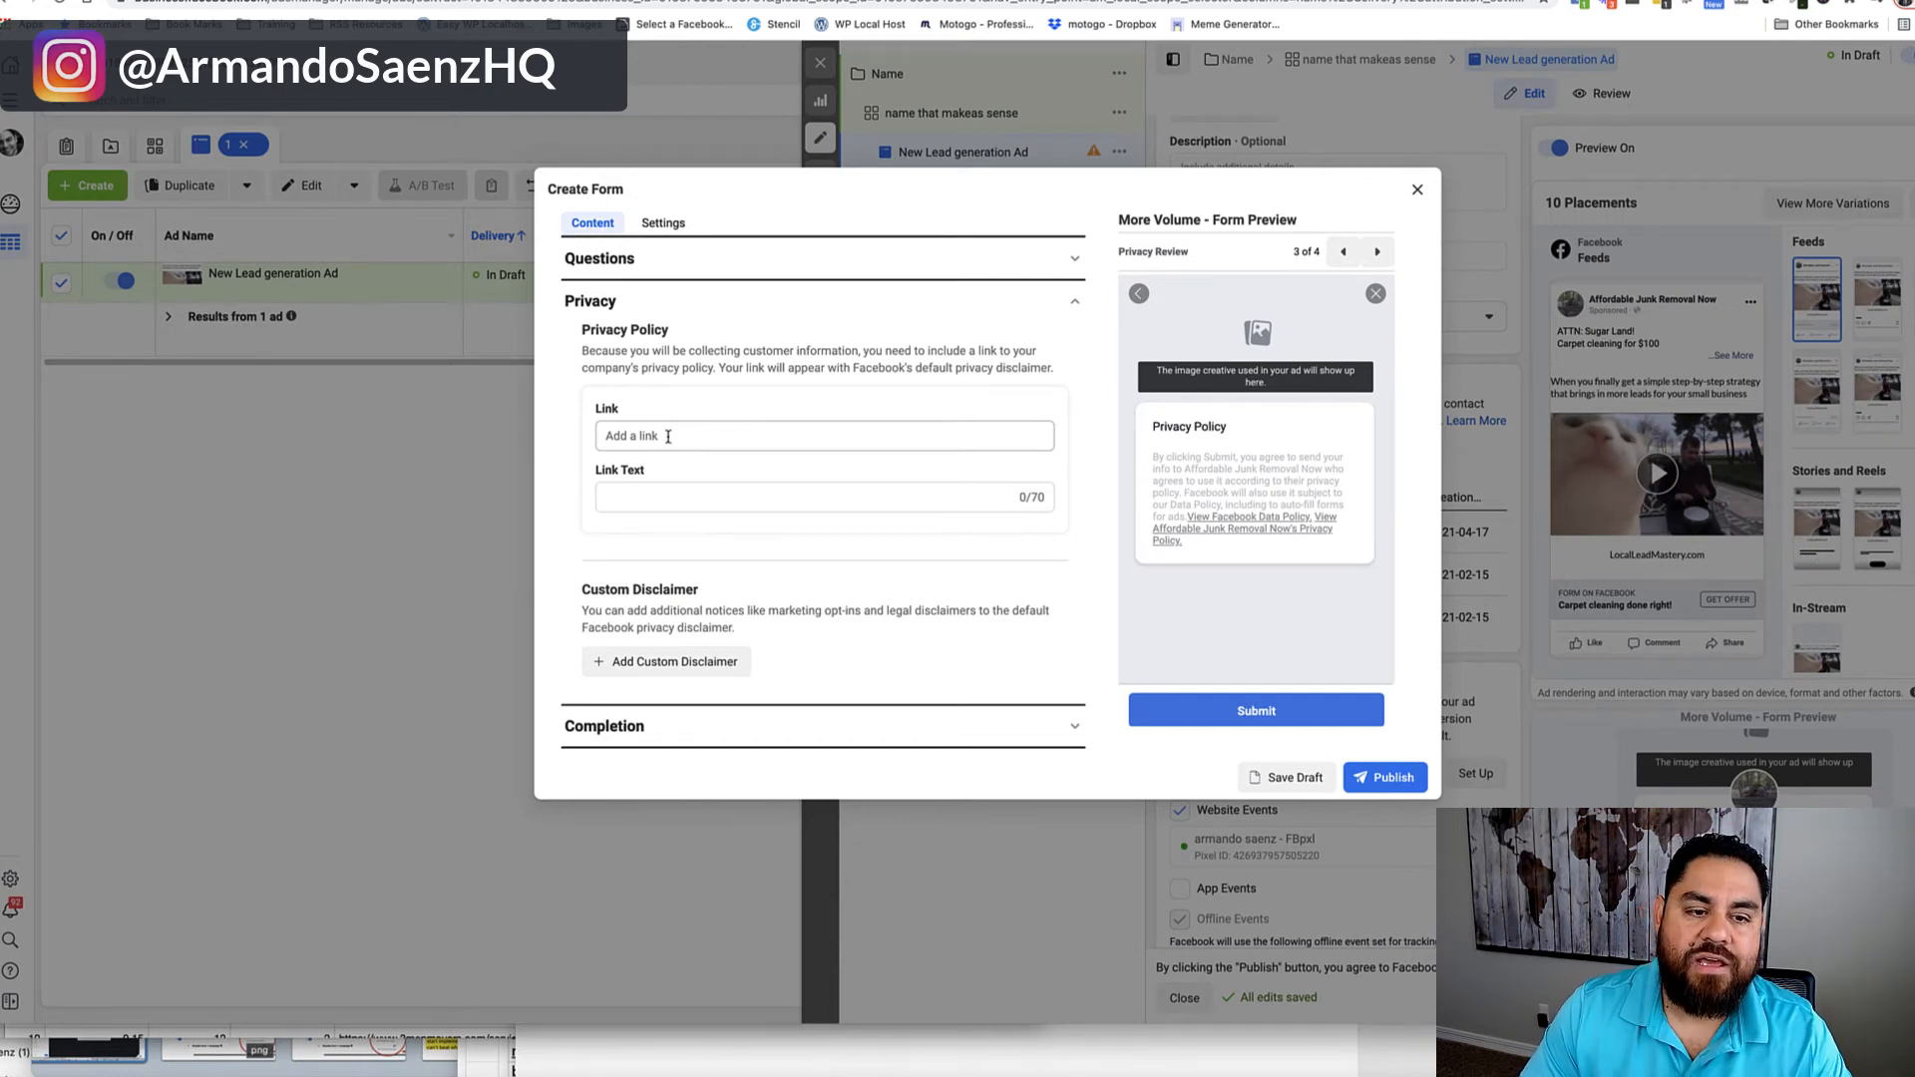
{"action": "left_click", "coordinate": [668, 436]}
{"action": "left_click", "coordinate": [686, 497]}
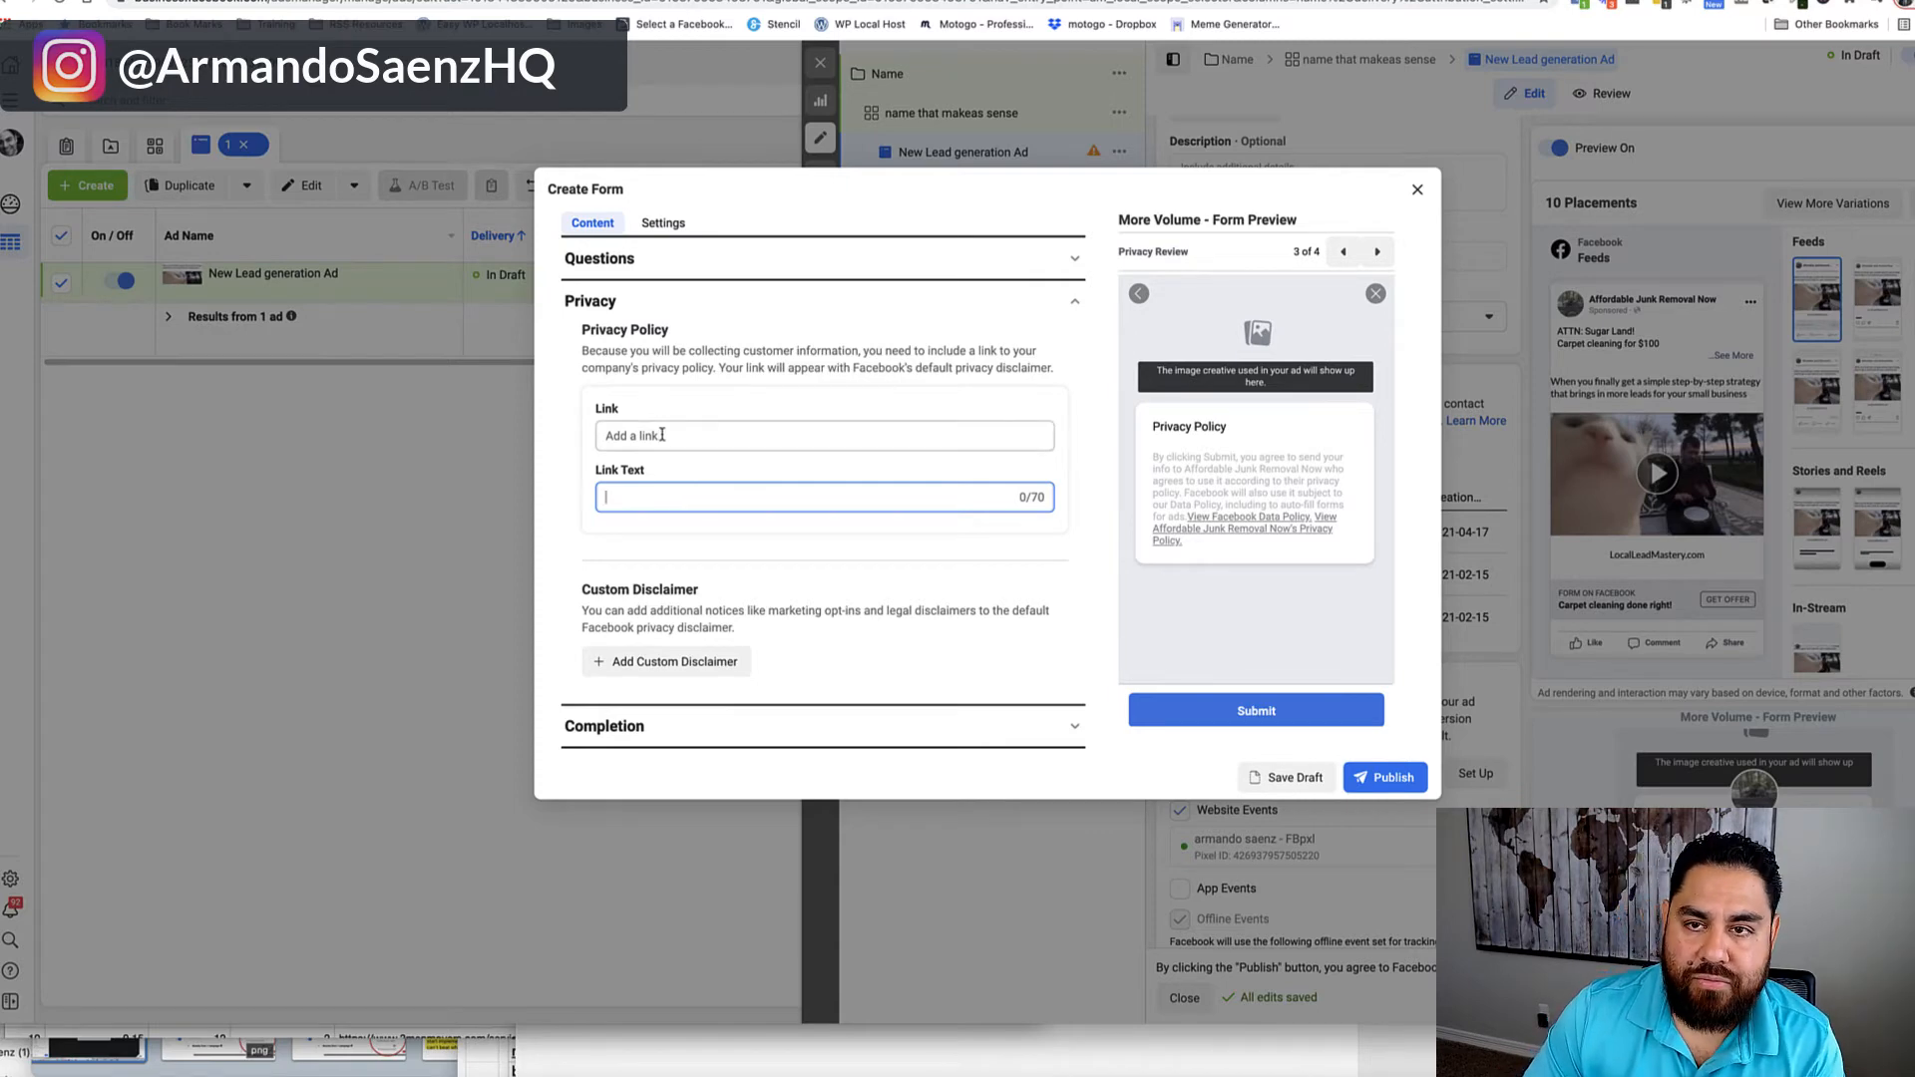
In the form's Completion section, replace the message headline for leads with "great we'll be in touch".
{"action": "left_click", "coordinate": [897, 726]}
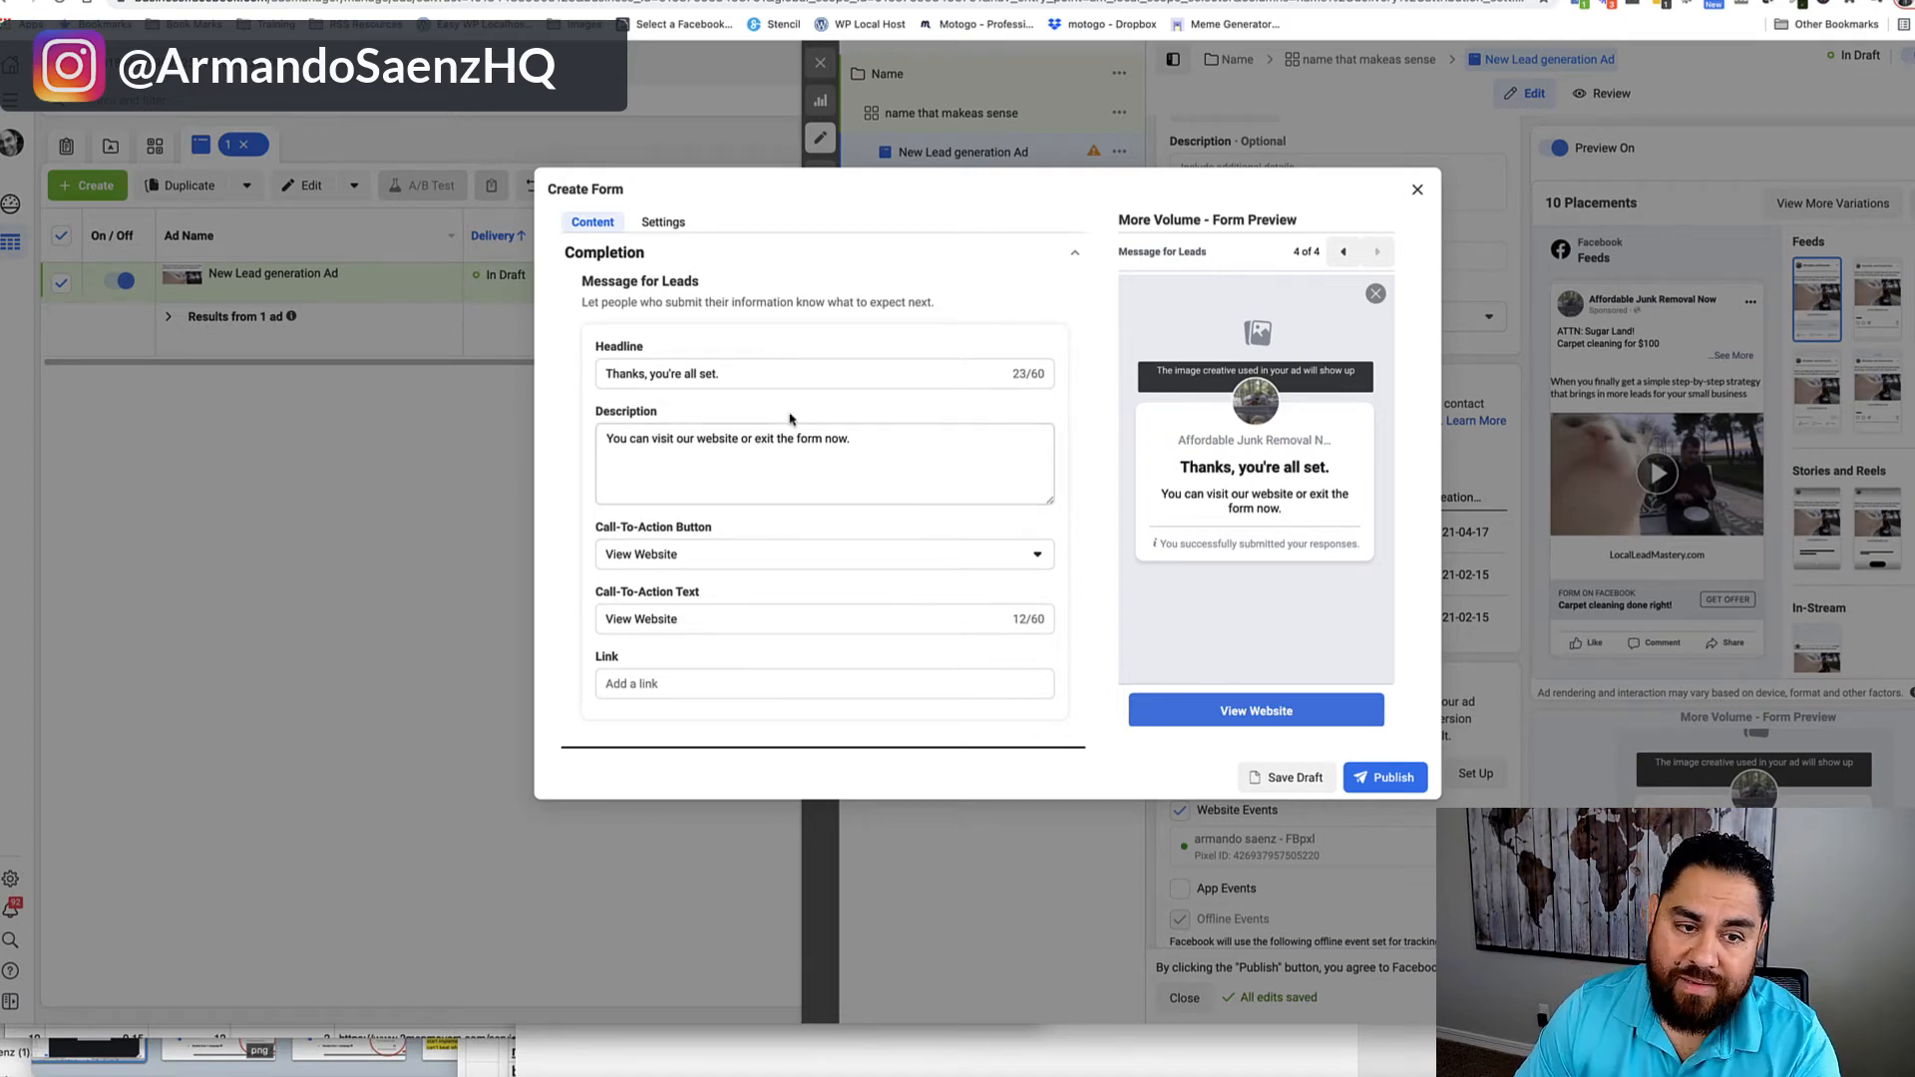
{"action": "left_click", "coordinate": [756, 375]}
{"action": "left_click_drag", "start_coordinate": [756, 375], "coordinate": [599, 377]}
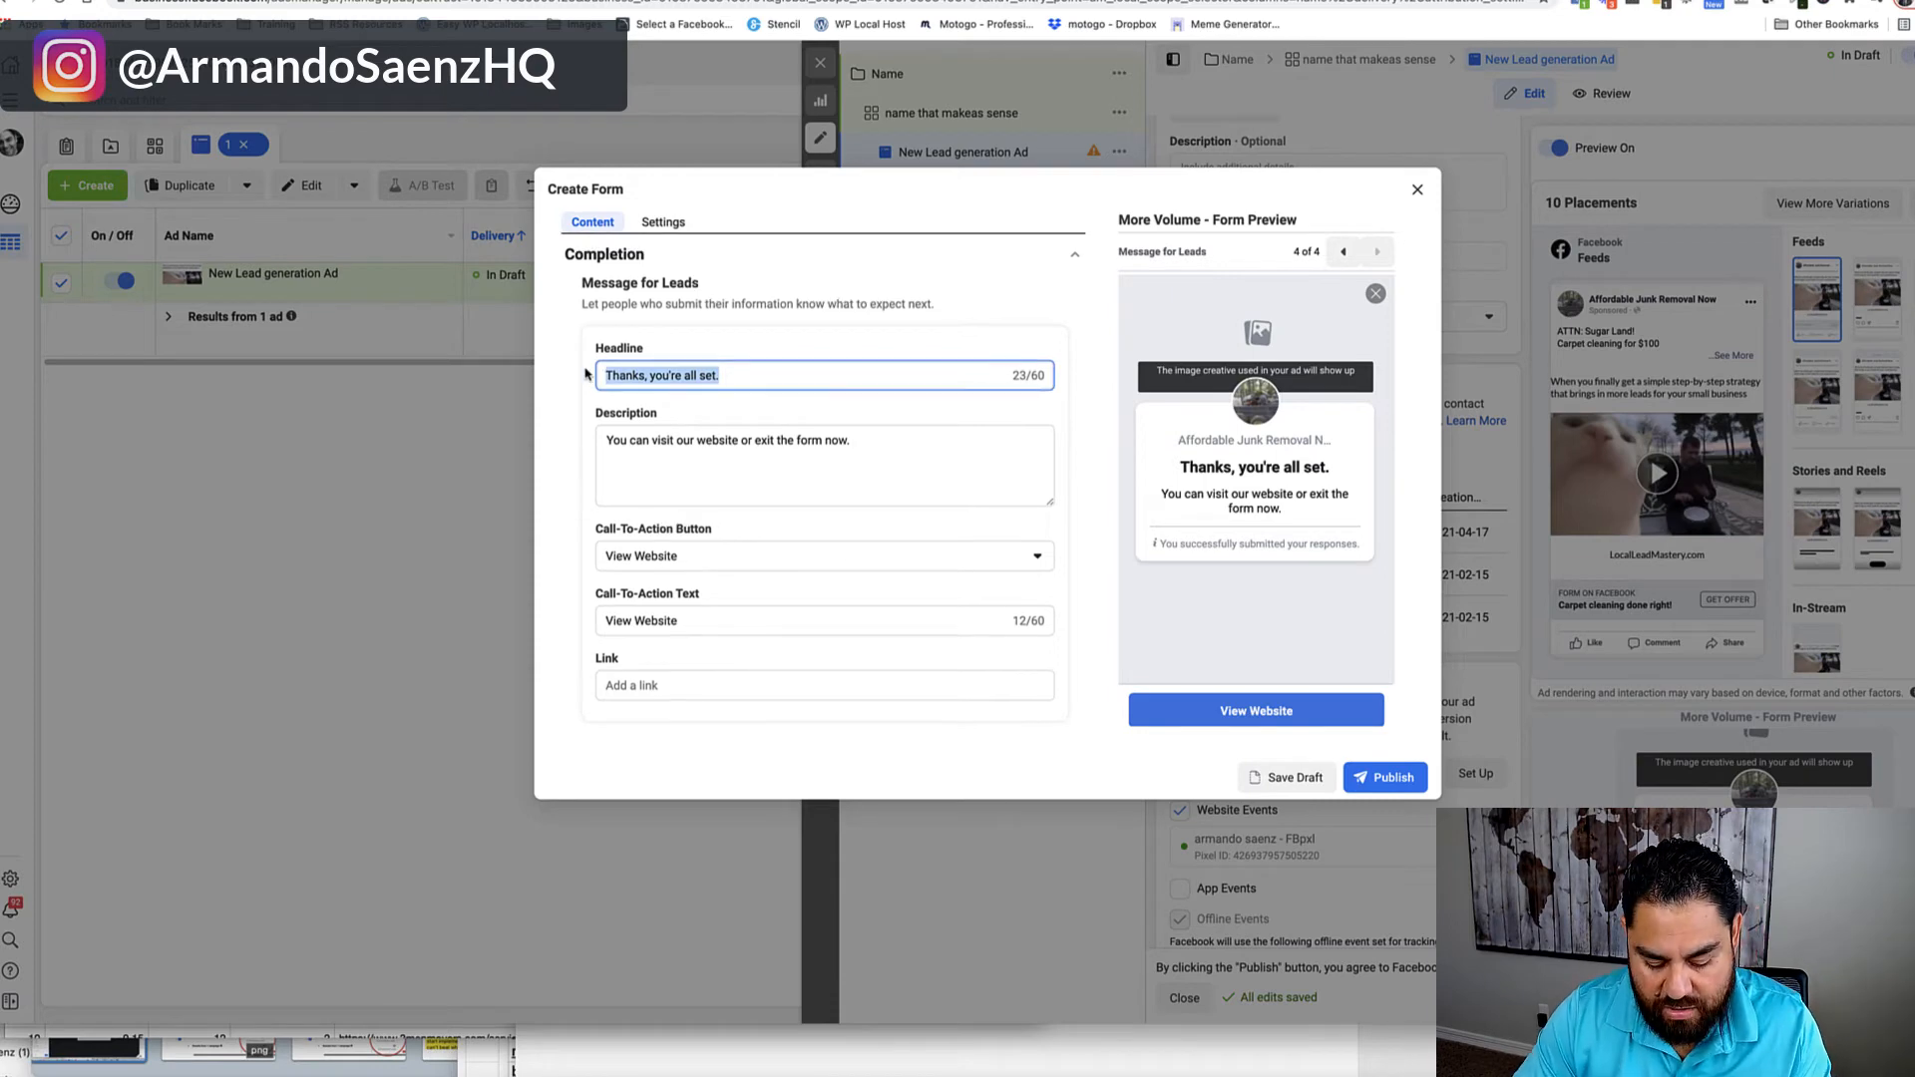
{"action": "type", "text": "we"}
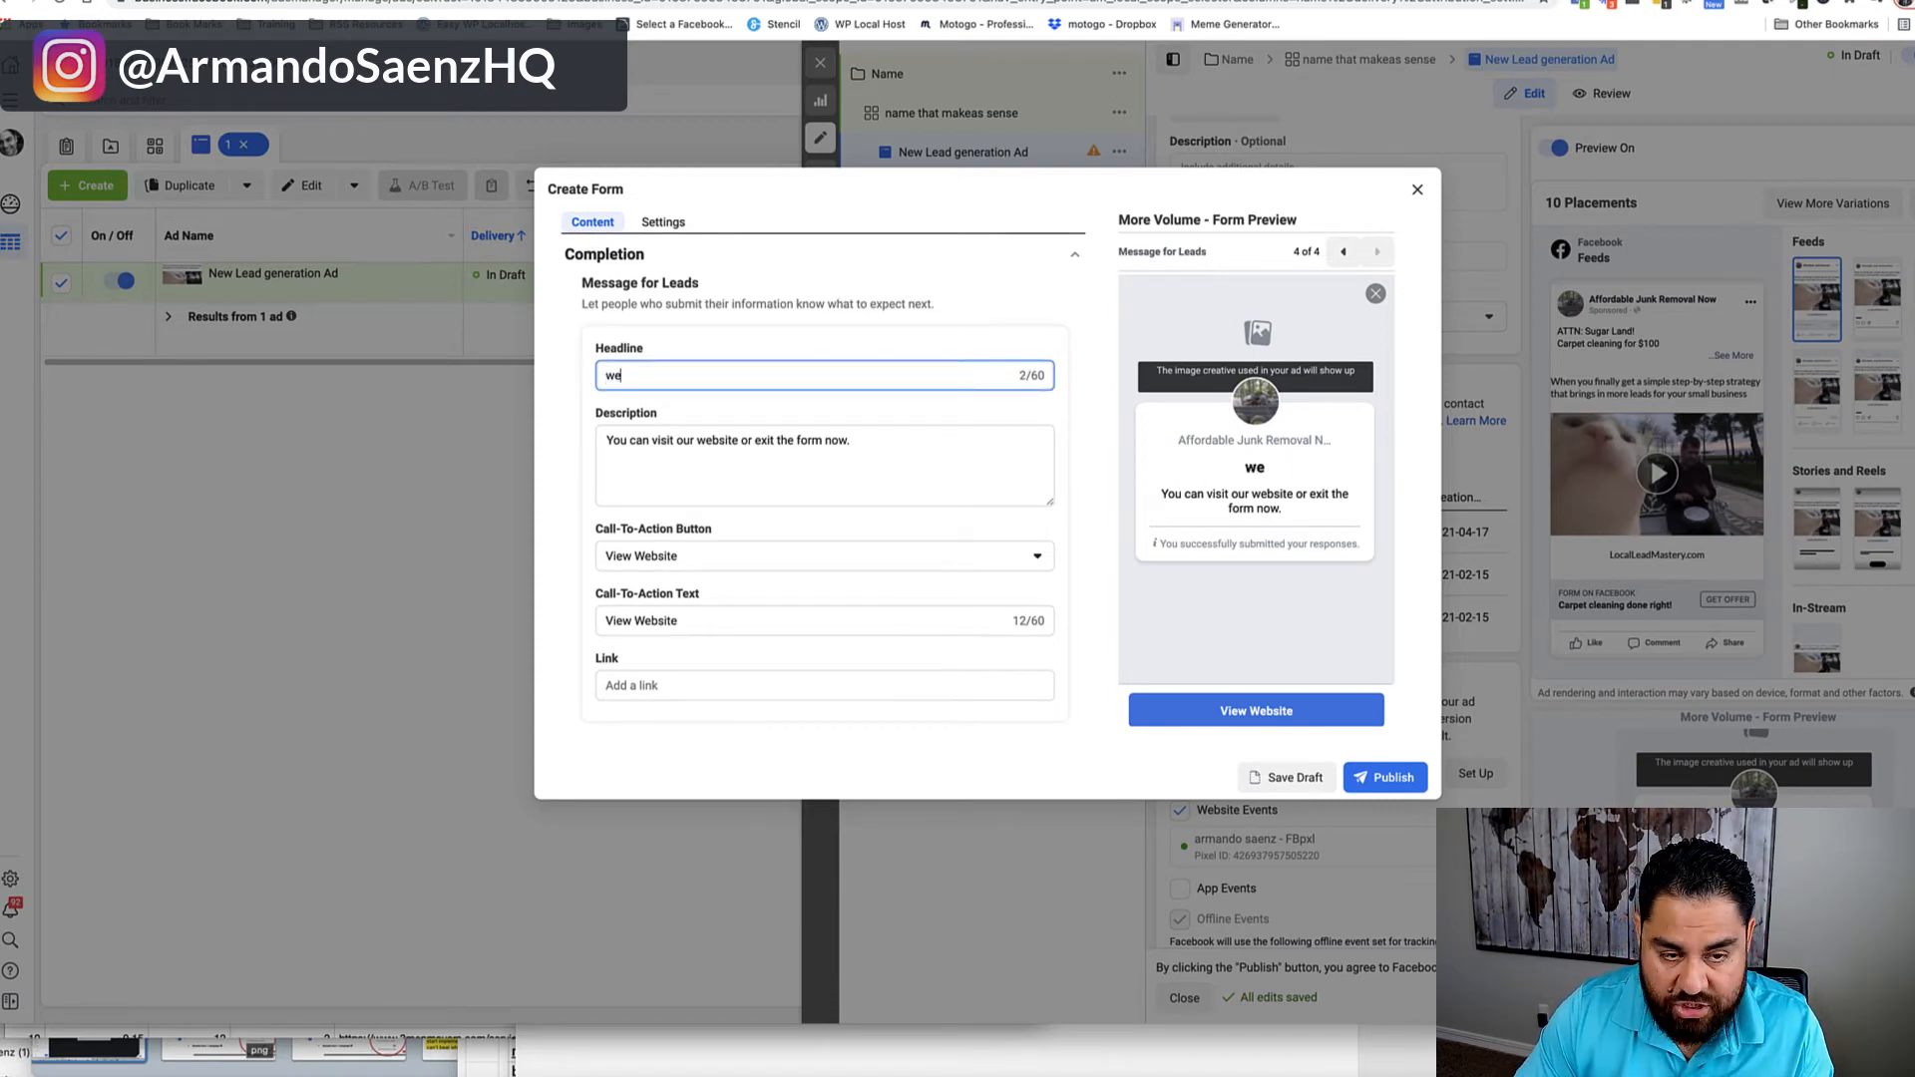
{"action": "key", "text": "BackSpace"}
{"action": "key", "text": "BackSpace"}
{"action": "type", "text": "great we"}
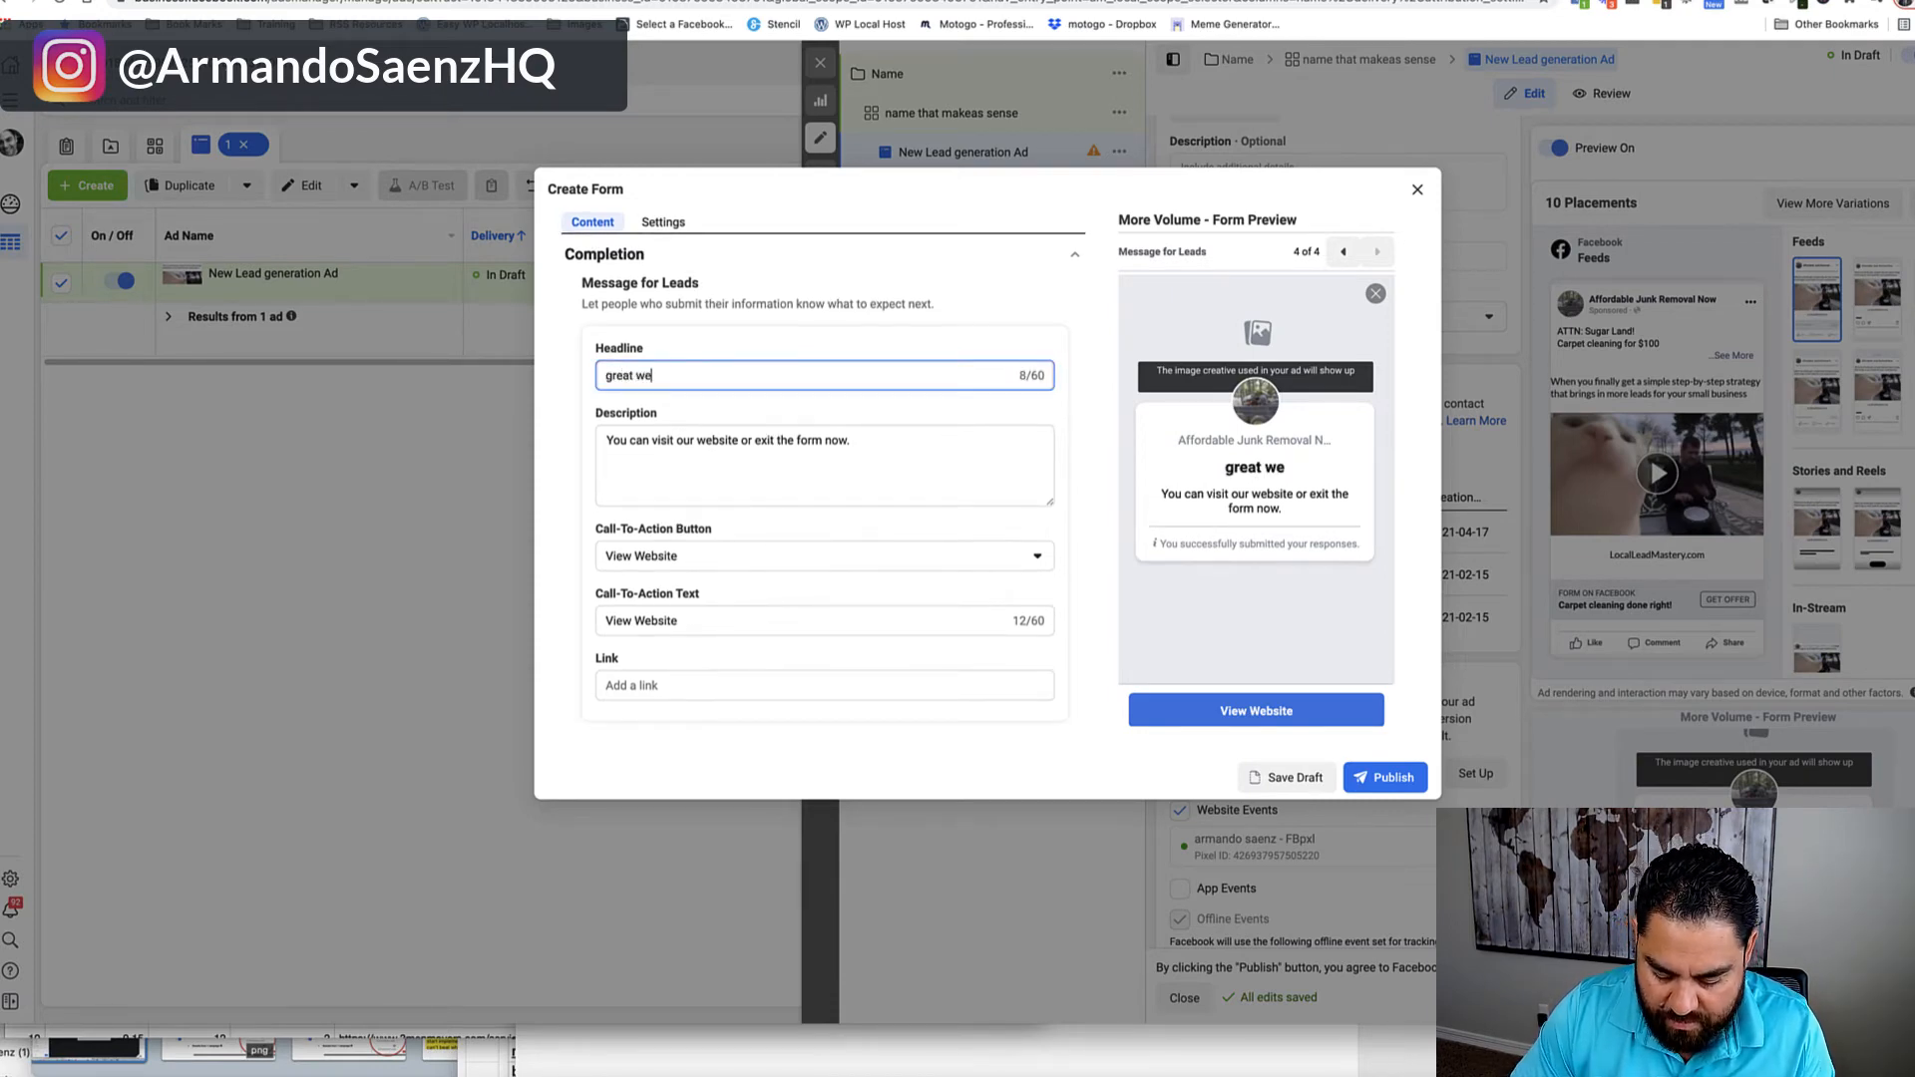
{"action": "type", "text": "'ll be in touch"}
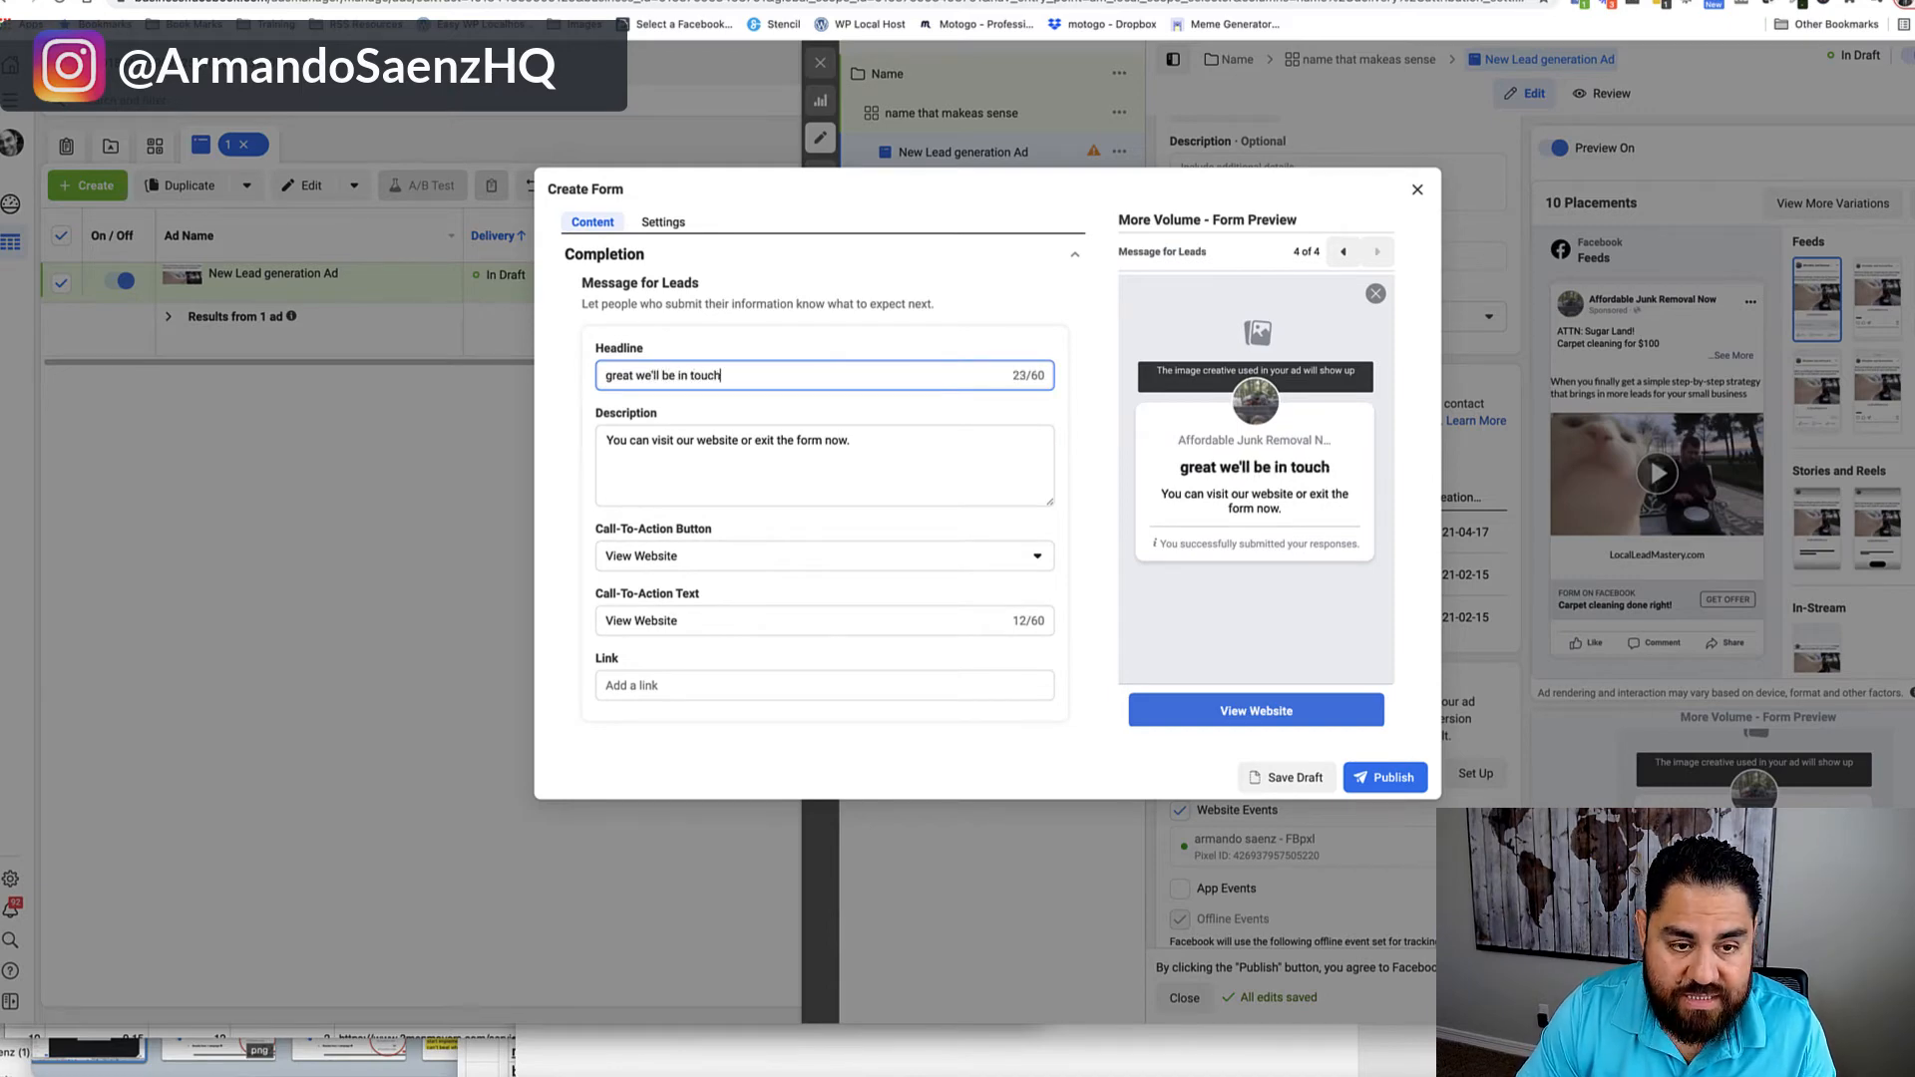
{"action": "key", "text": "Tab"}
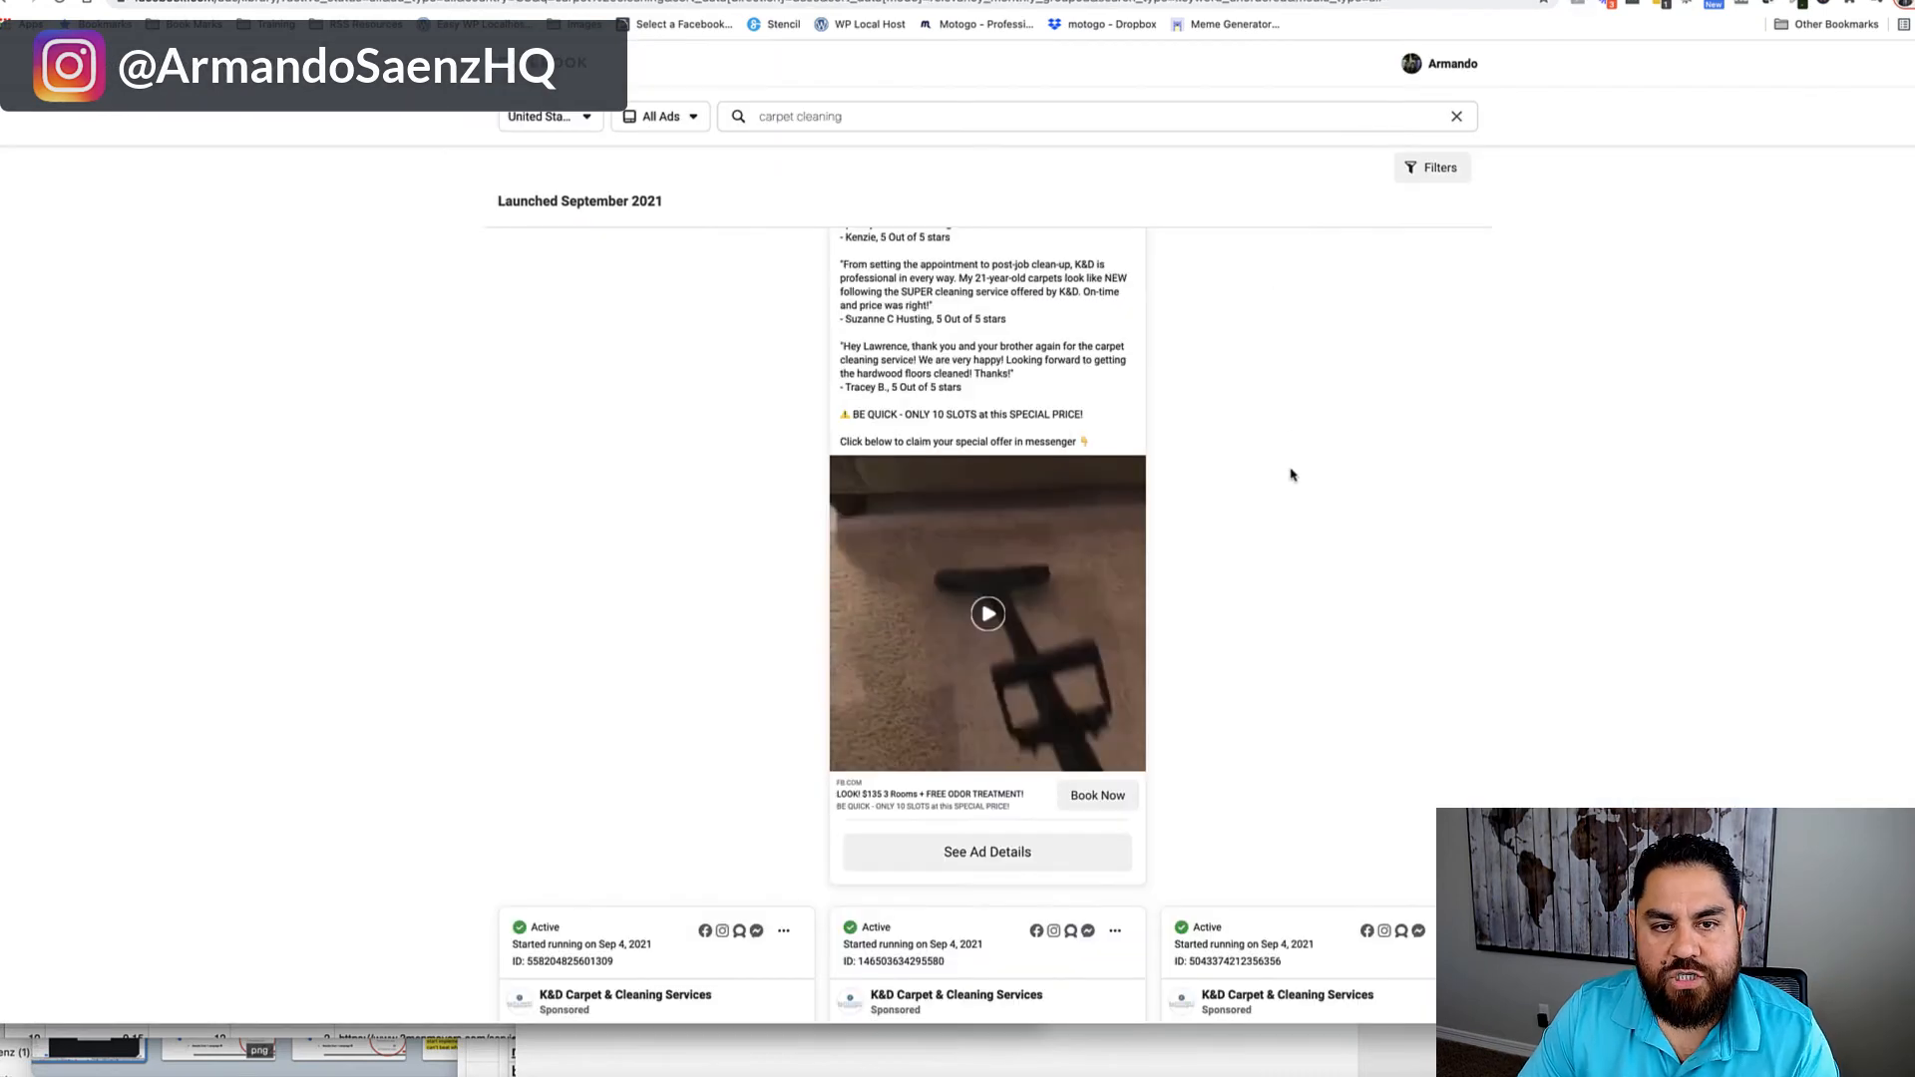
In the Facebook Ad Library's carpet cleaning results, play the K&D Carpet & Cleaning Services ad video showing the wooden cabinet and mute it.
{"action": "scroll", "coordinate": [1295, 495], "scroll_direction": "up", "scroll_amount": 5}
{"action": "scroll", "coordinate": [1292, 497], "scroll_direction": "up", "scroll_amount": 5}
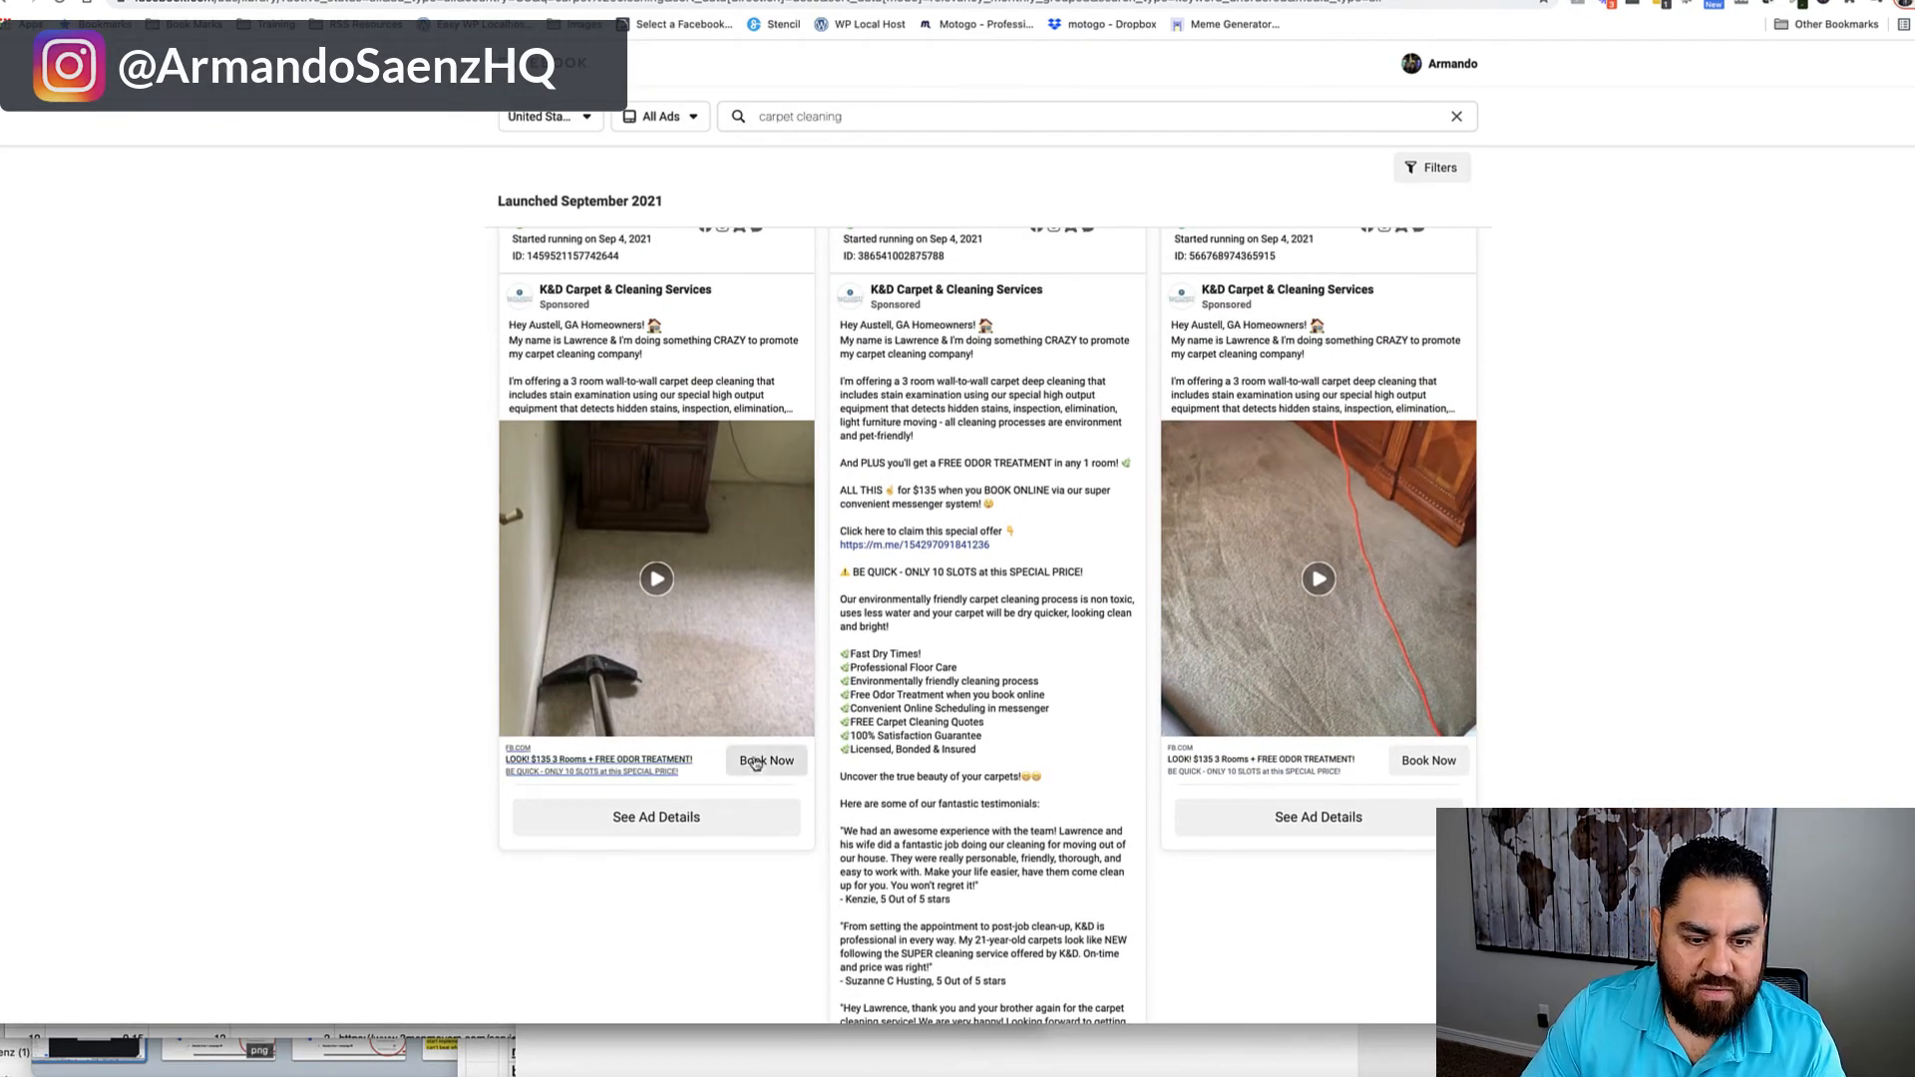
{"action": "left_click", "coordinate": [650, 571]}
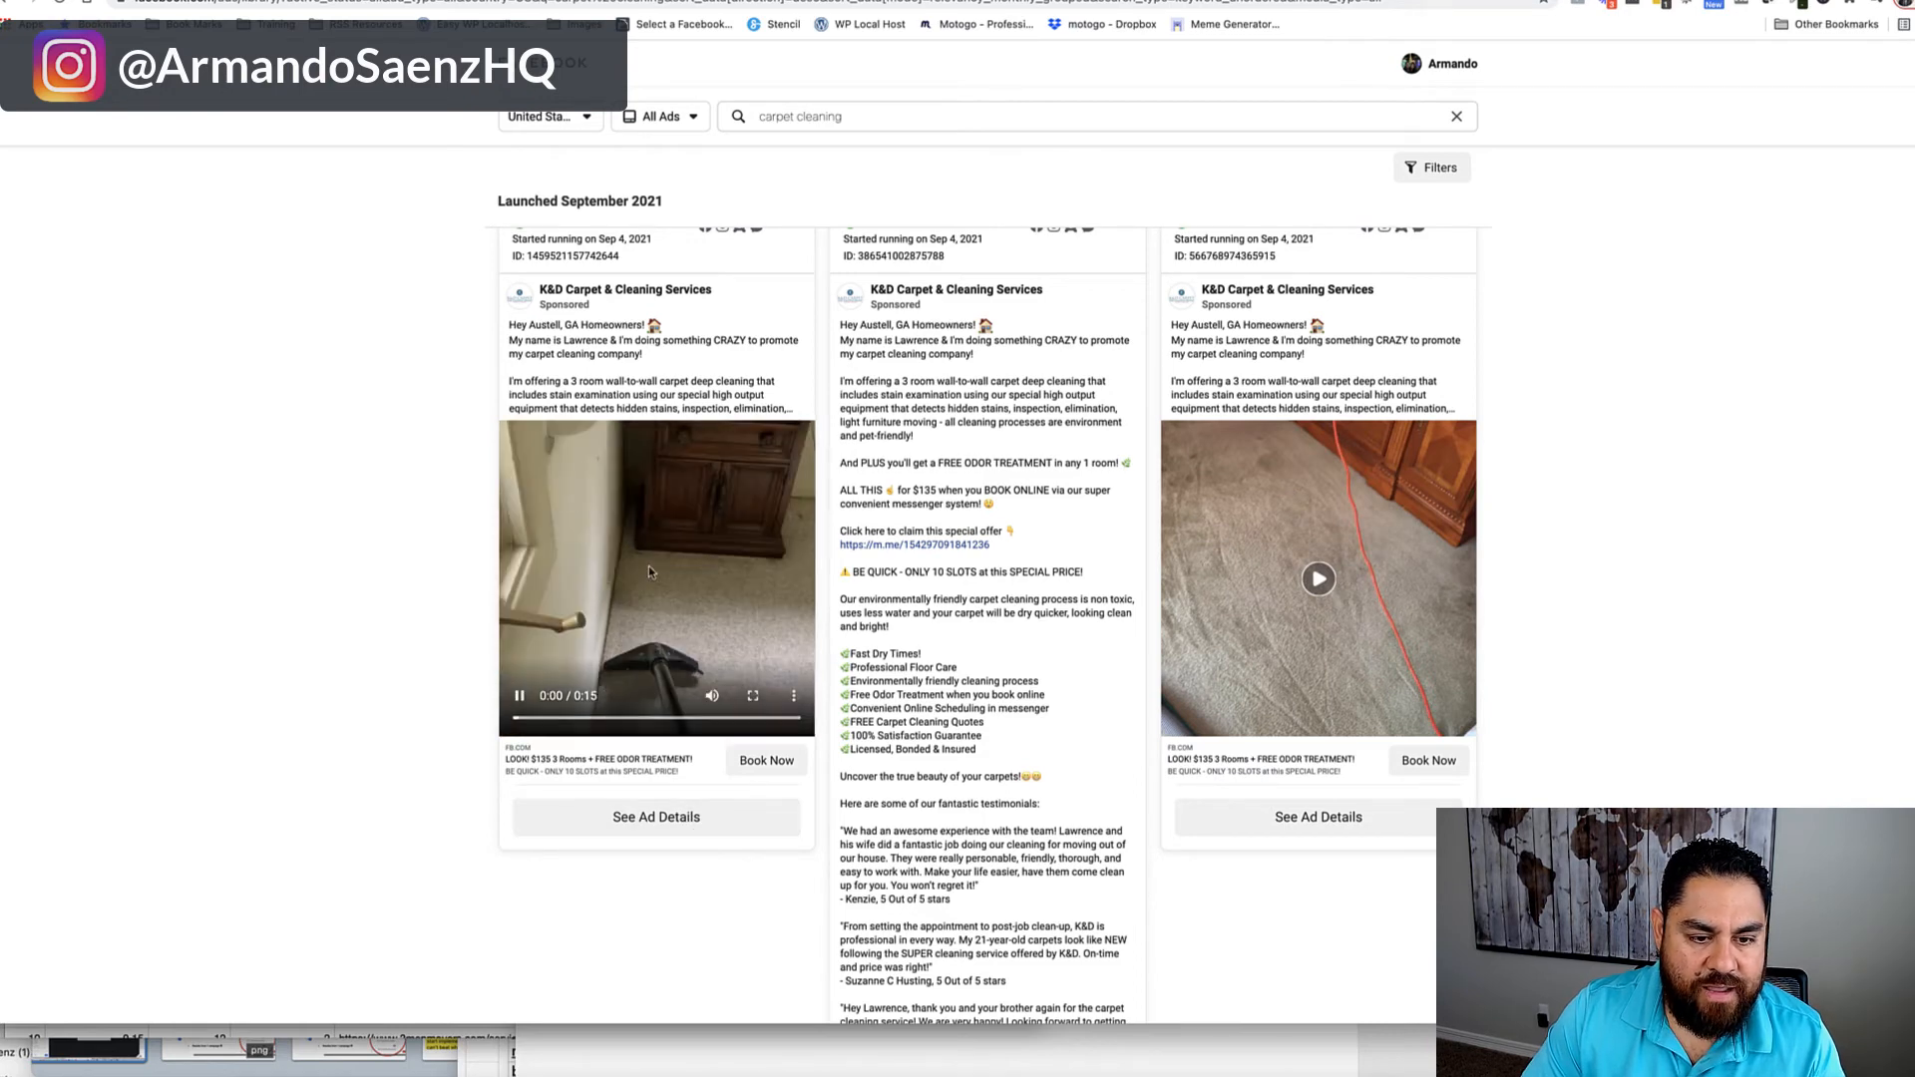
{"action": "left_click", "coordinate": [710, 696]}
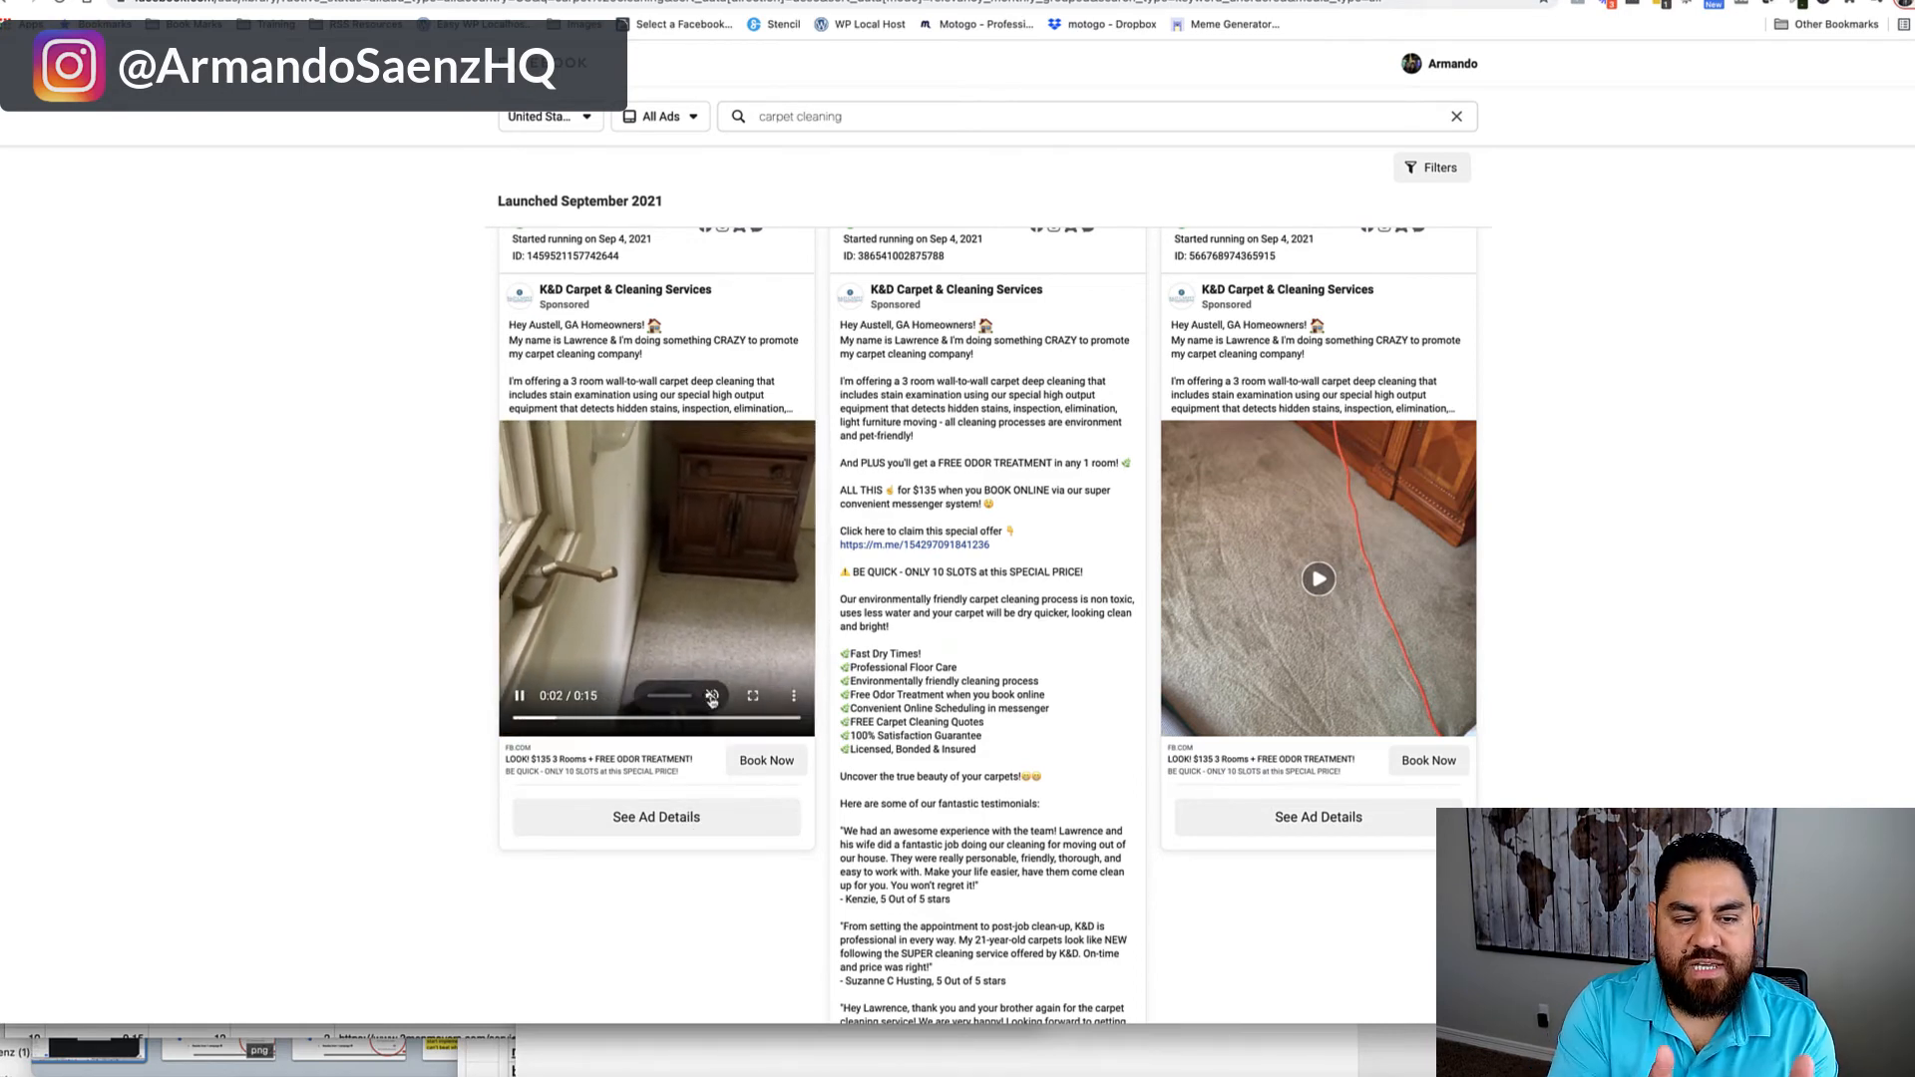
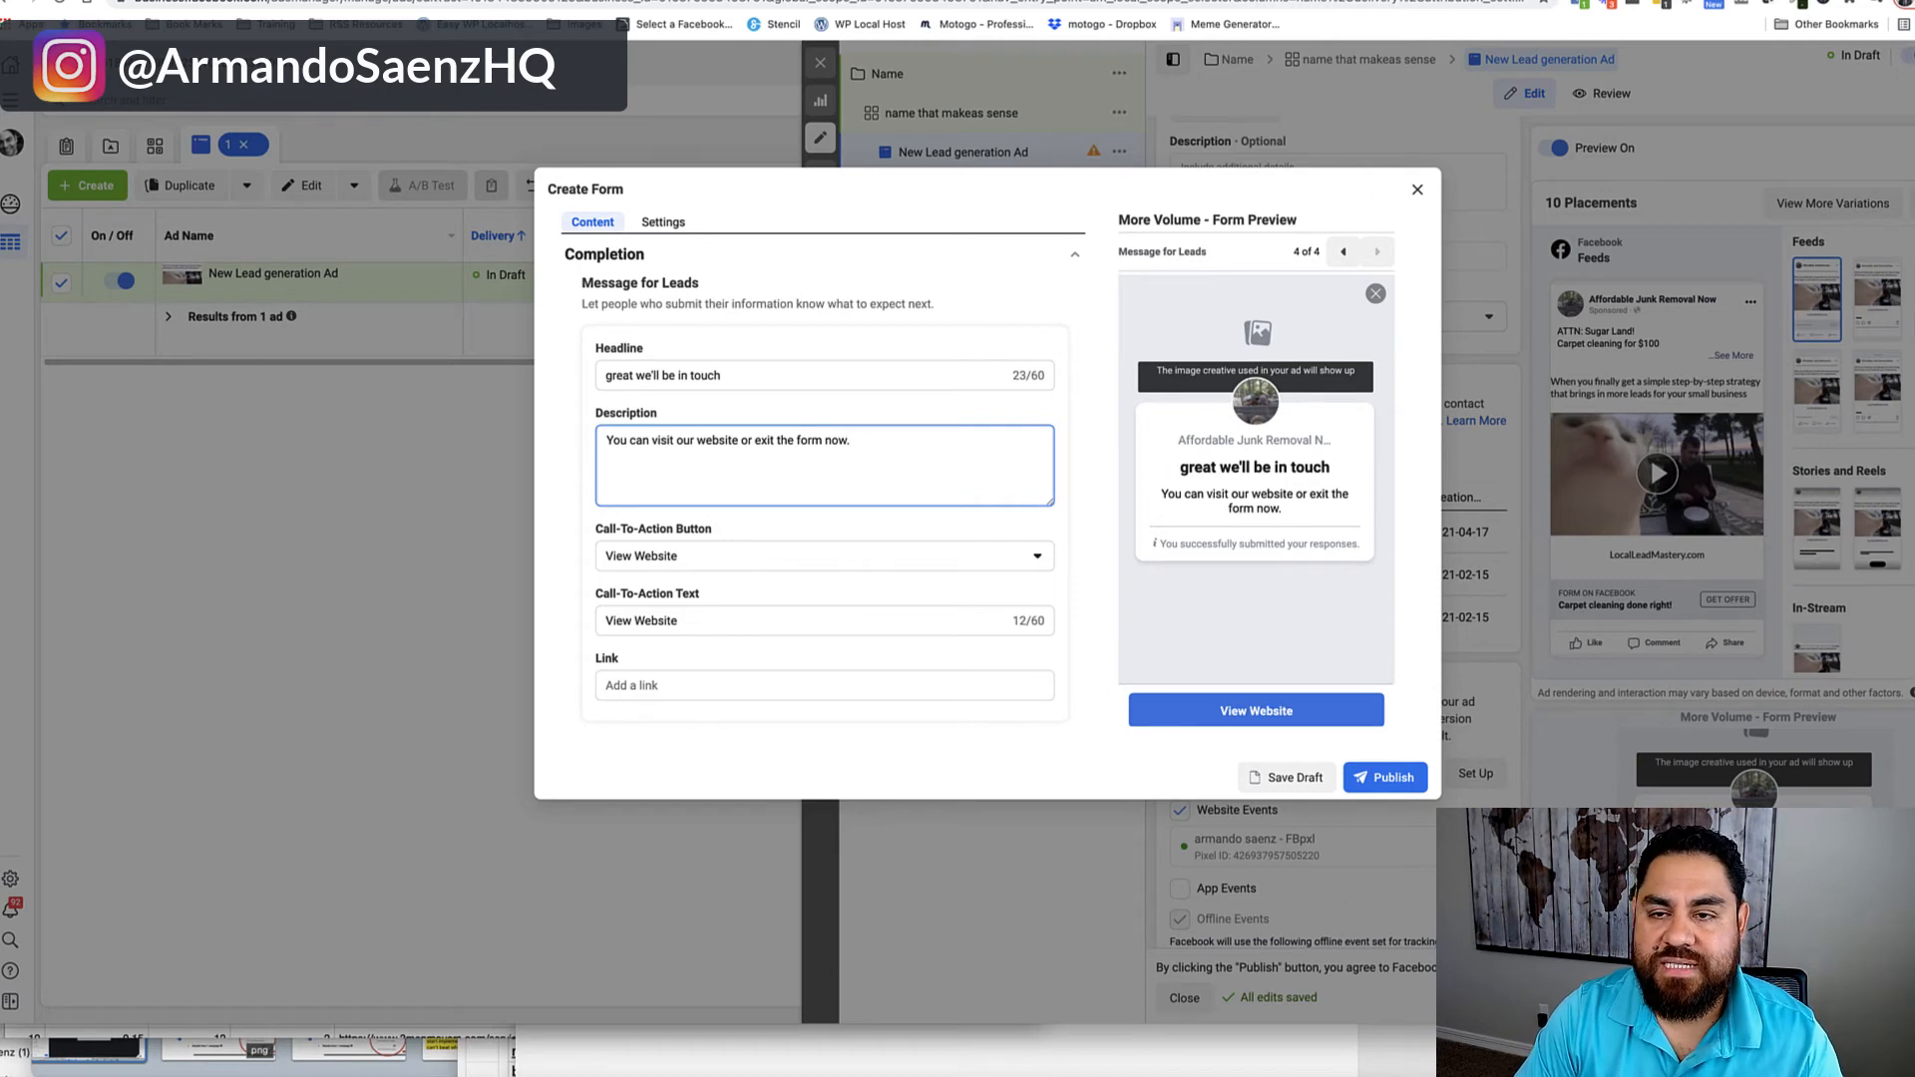
Switch to the Facebook Lead Form automation workflow, review it from its trigger, and open the SMS action to read its message.
{"action": "left_click", "coordinate": [1421, 1]}
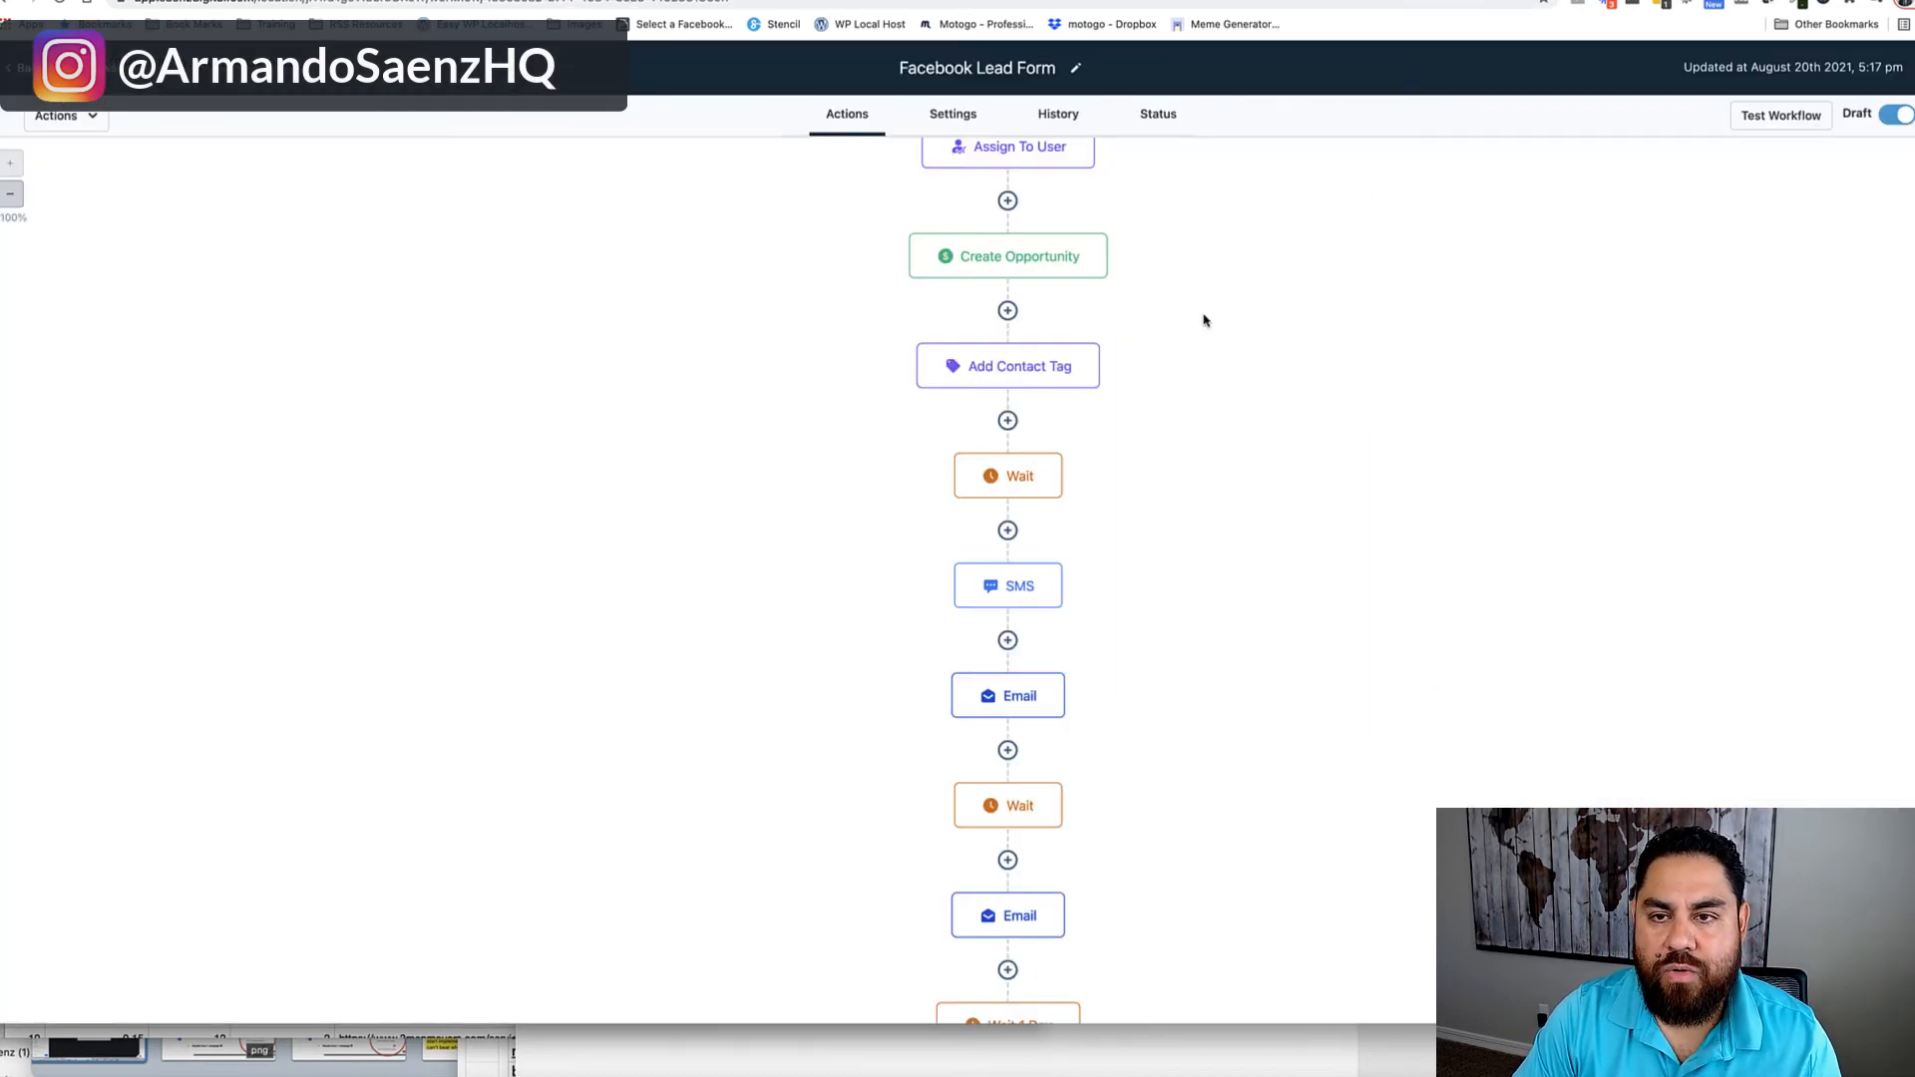
{"action": "scroll", "coordinate": [1204, 320], "scroll_direction": "up", "scroll_amount": 3}
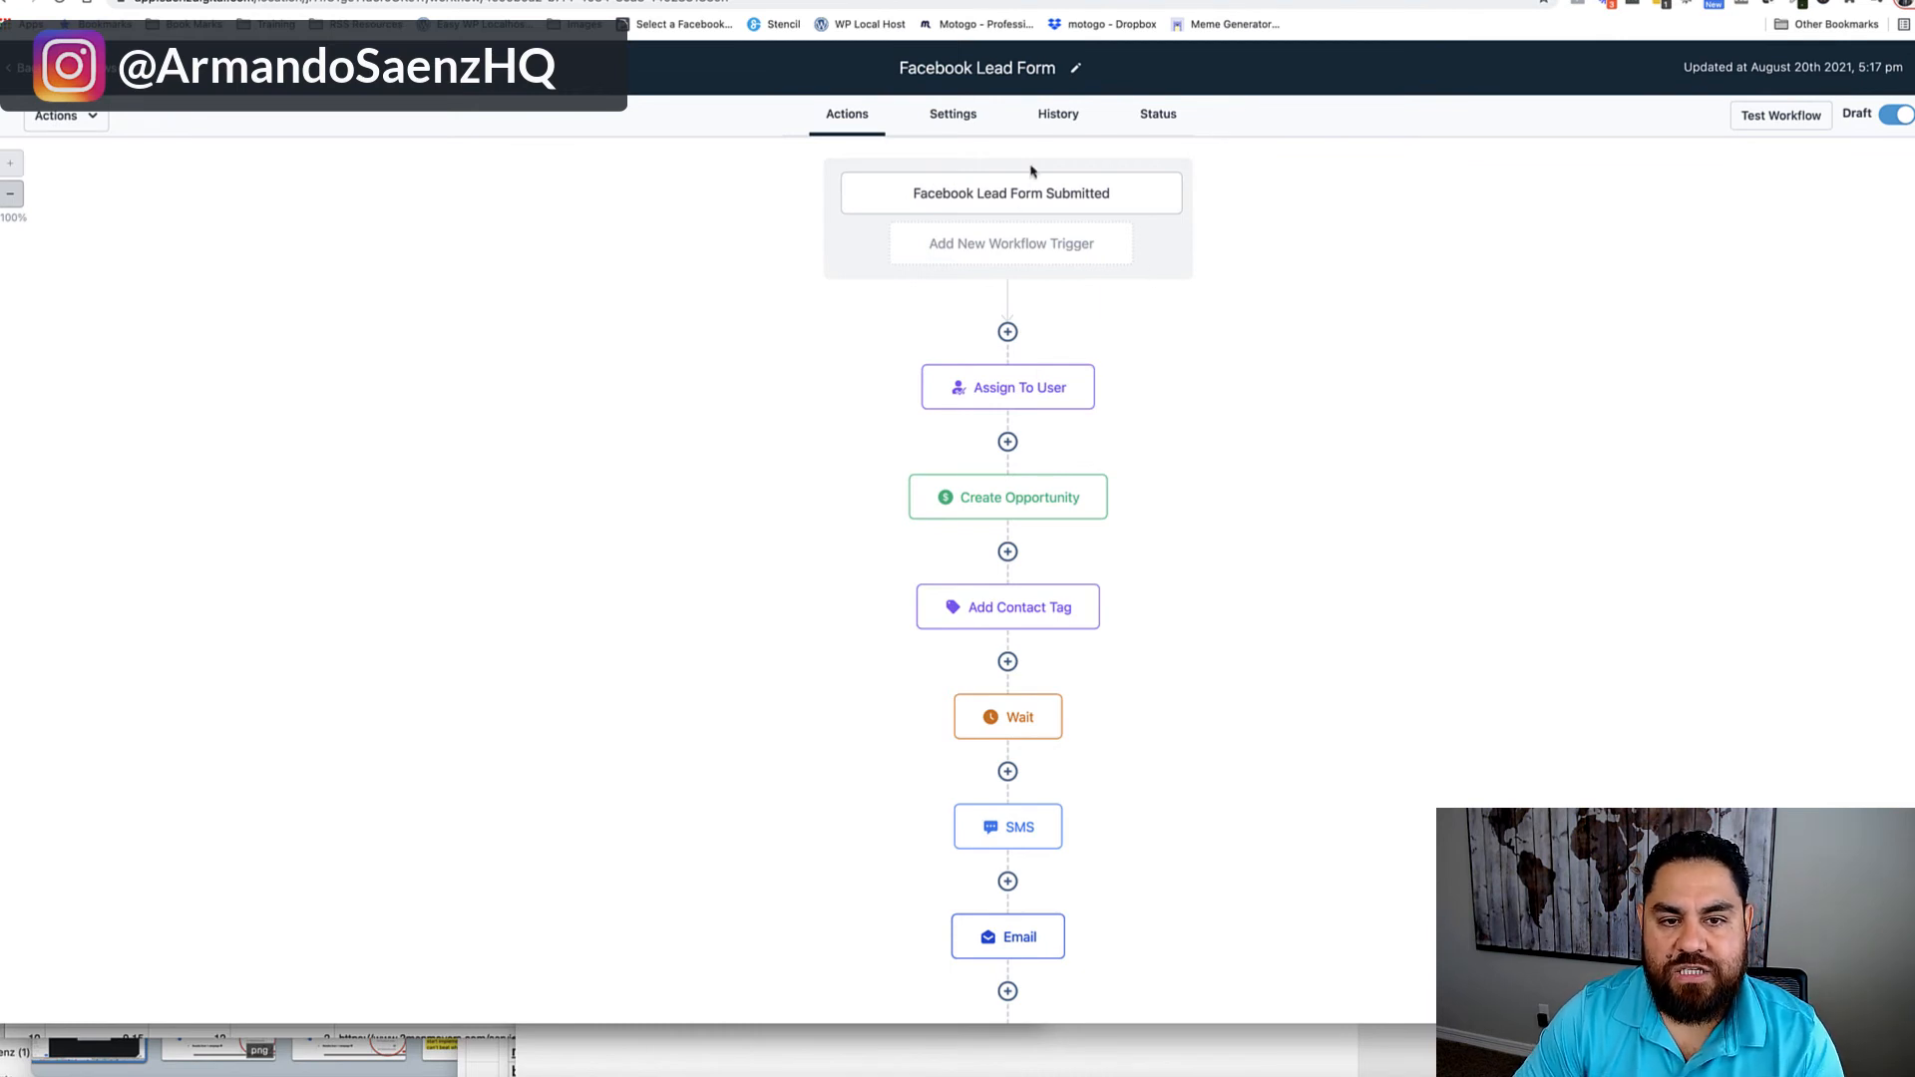
{"action": "scroll", "coordinate": [987, 312], "scroll_direction": "down", "scroll_amount": 3}
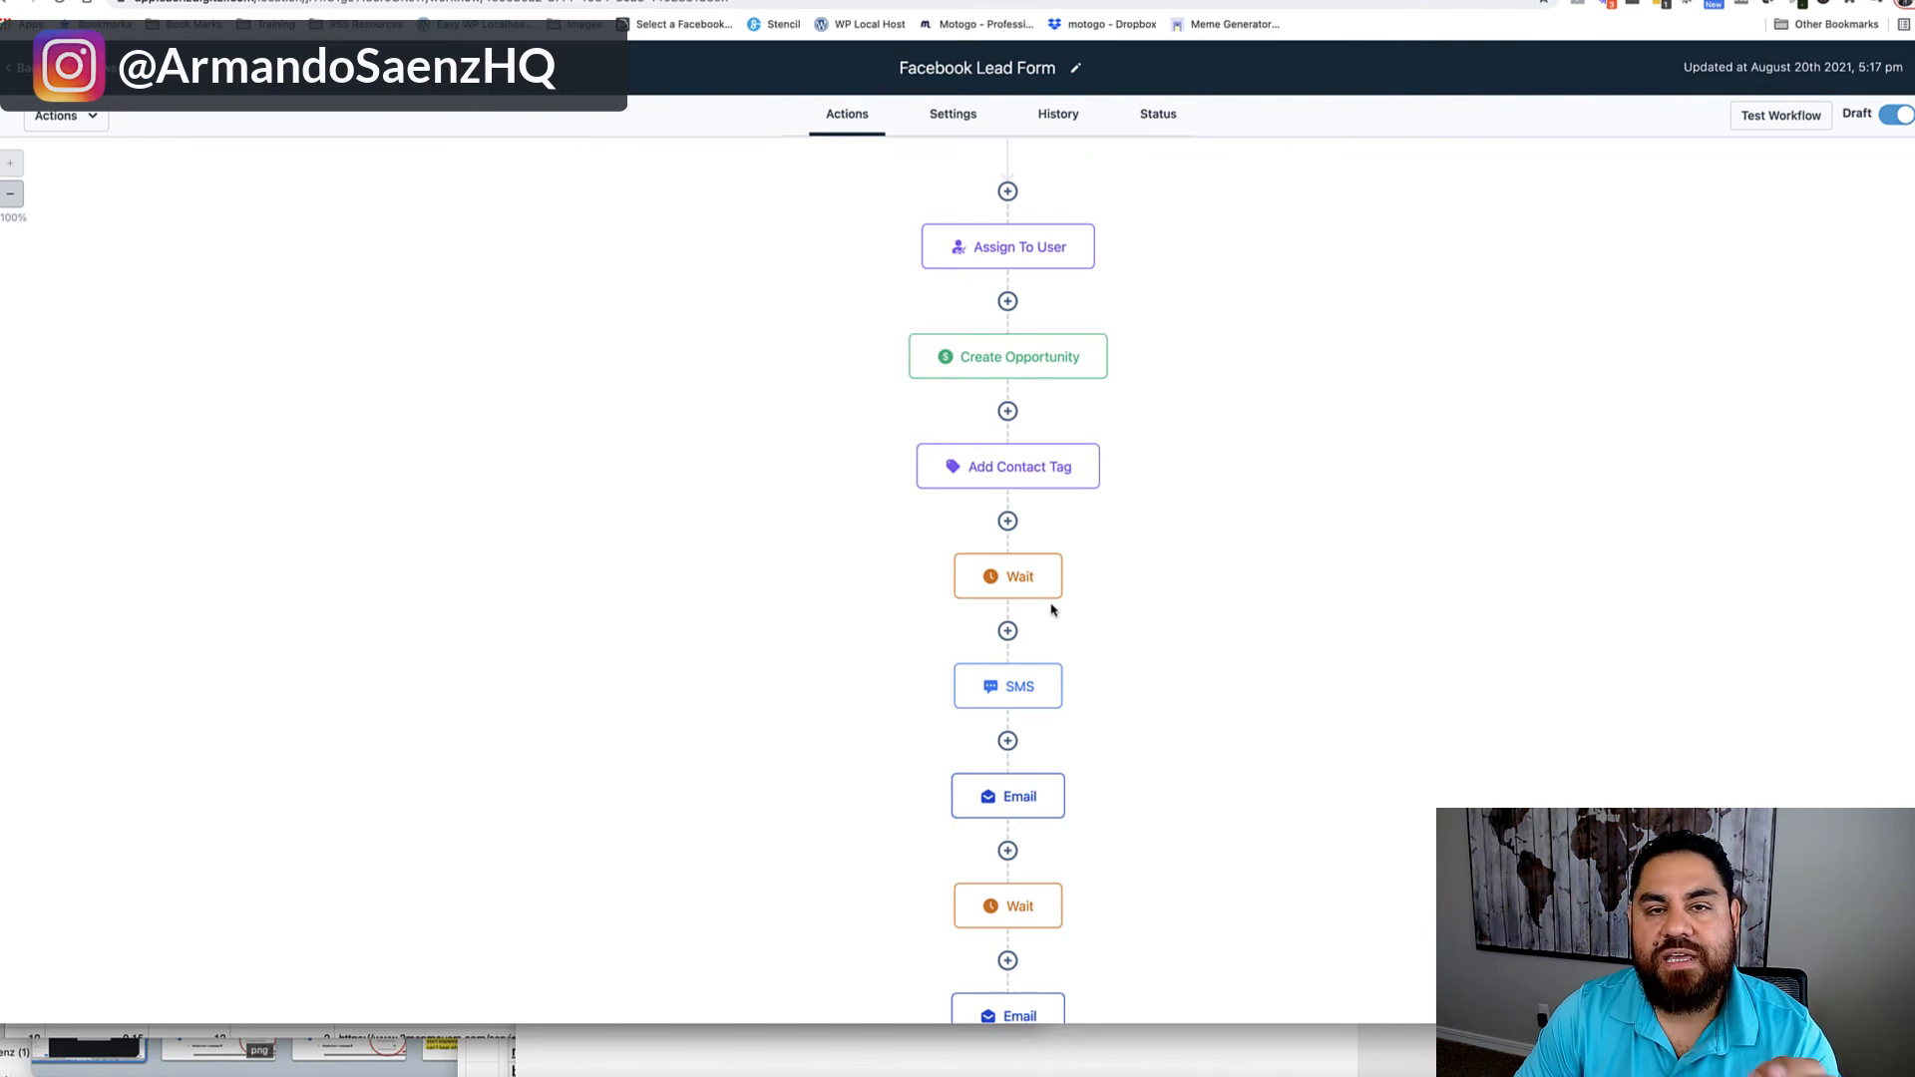
{"action": "scroll", "coordinate": [1050, 613], "scroll_direction": "down", "scroll_amount": 1}
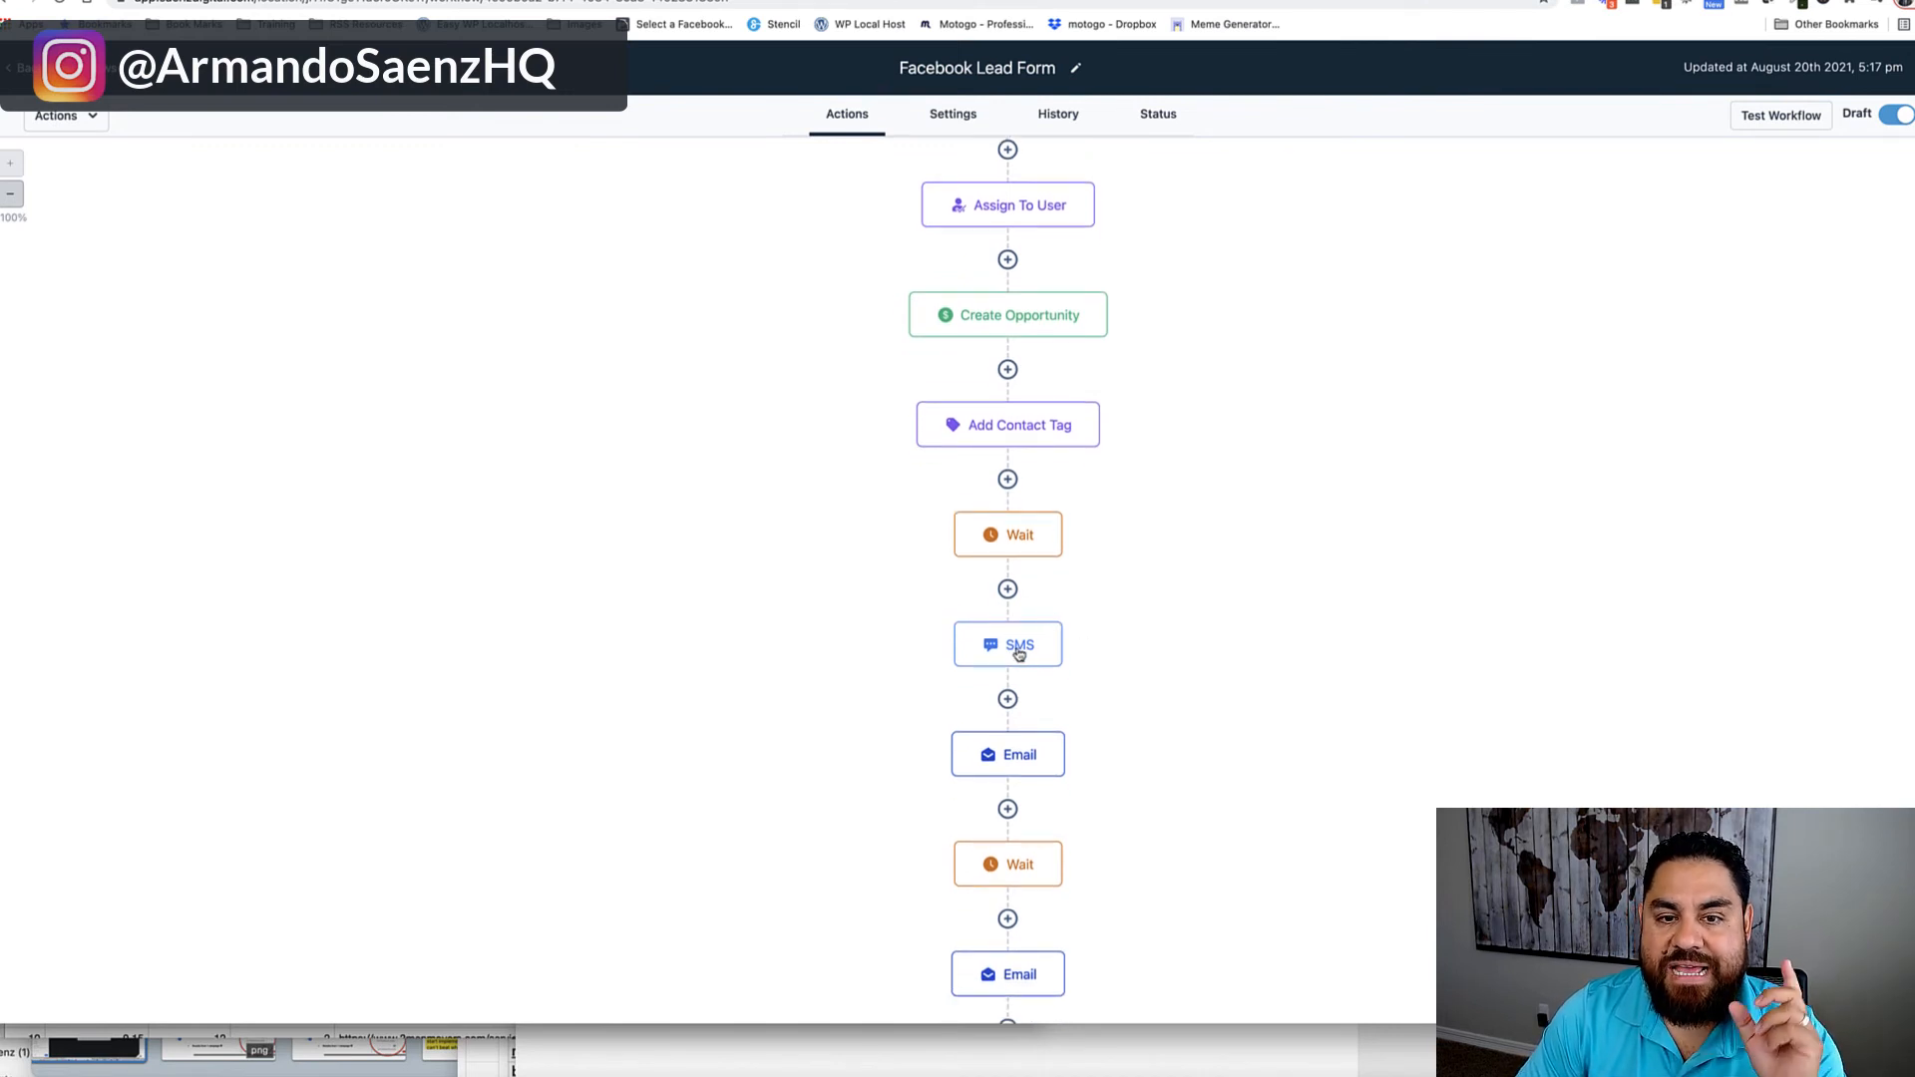
{"action": "left_click", "coordinate": [1017, 651]}
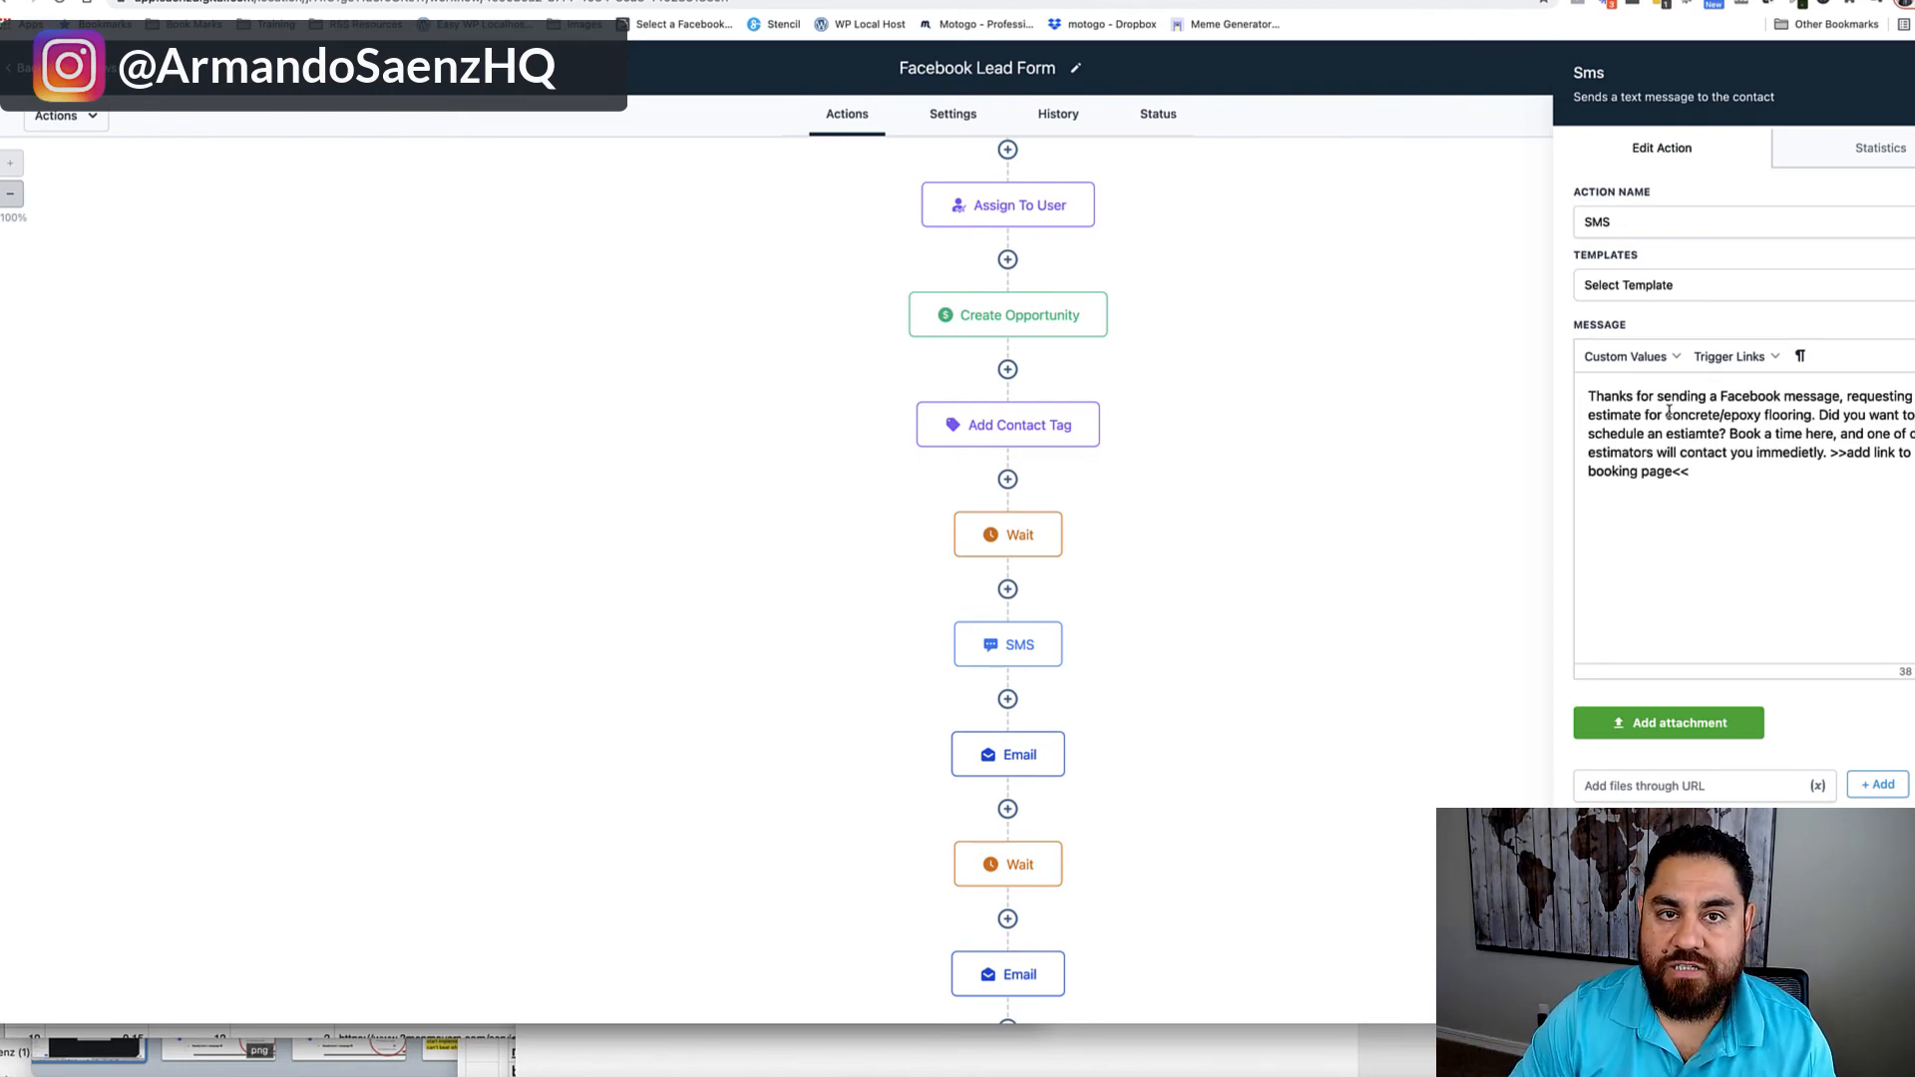
Open the Email action directly after the SMS, read its message, and examine the remaining actions through to the workflow's end.
{"action": "scroll", "coordinate": [1005, 720], "scroll_direction": "down", "scroll_amount": 3}
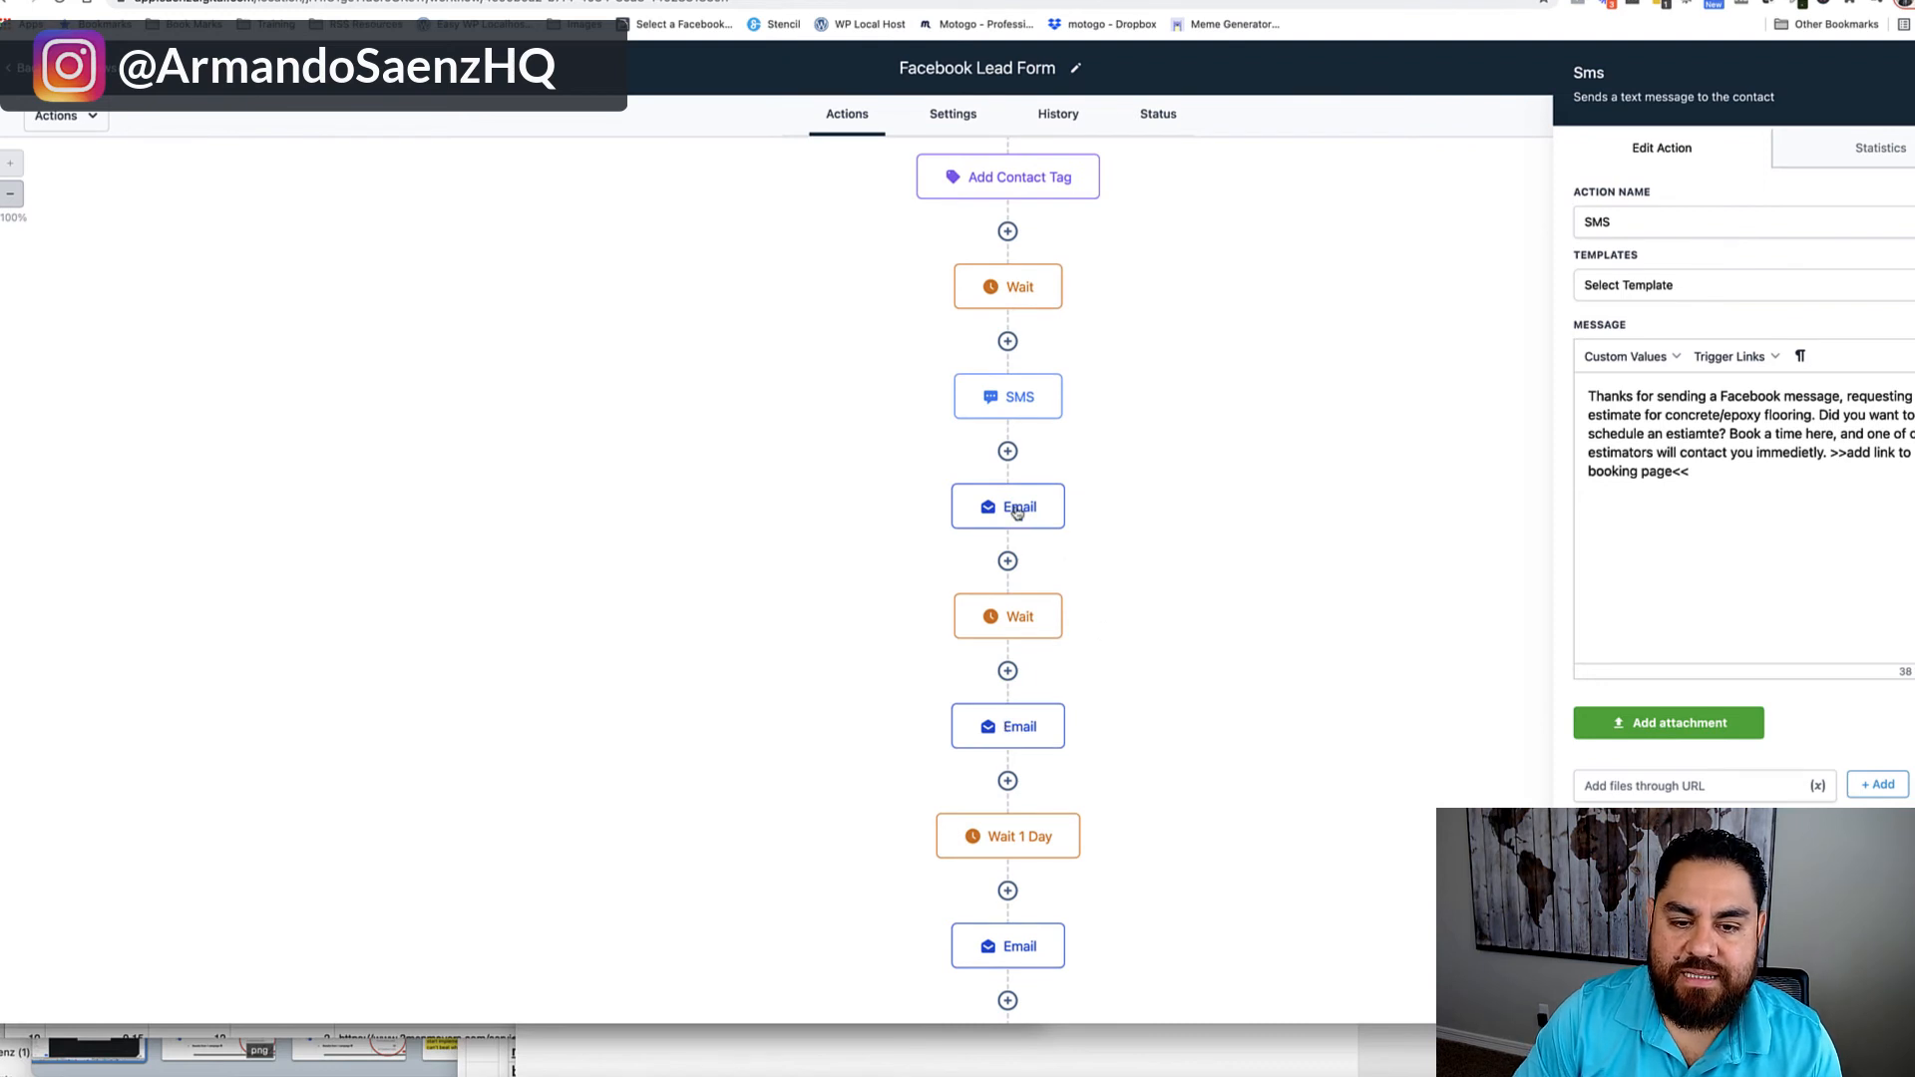
{"action": "left_click", "coordinate": [1016, 509]}
{"action": "scroll", "coordinate": [1686, 796], "scroll_direction": "down", "scroll_amount": 2}
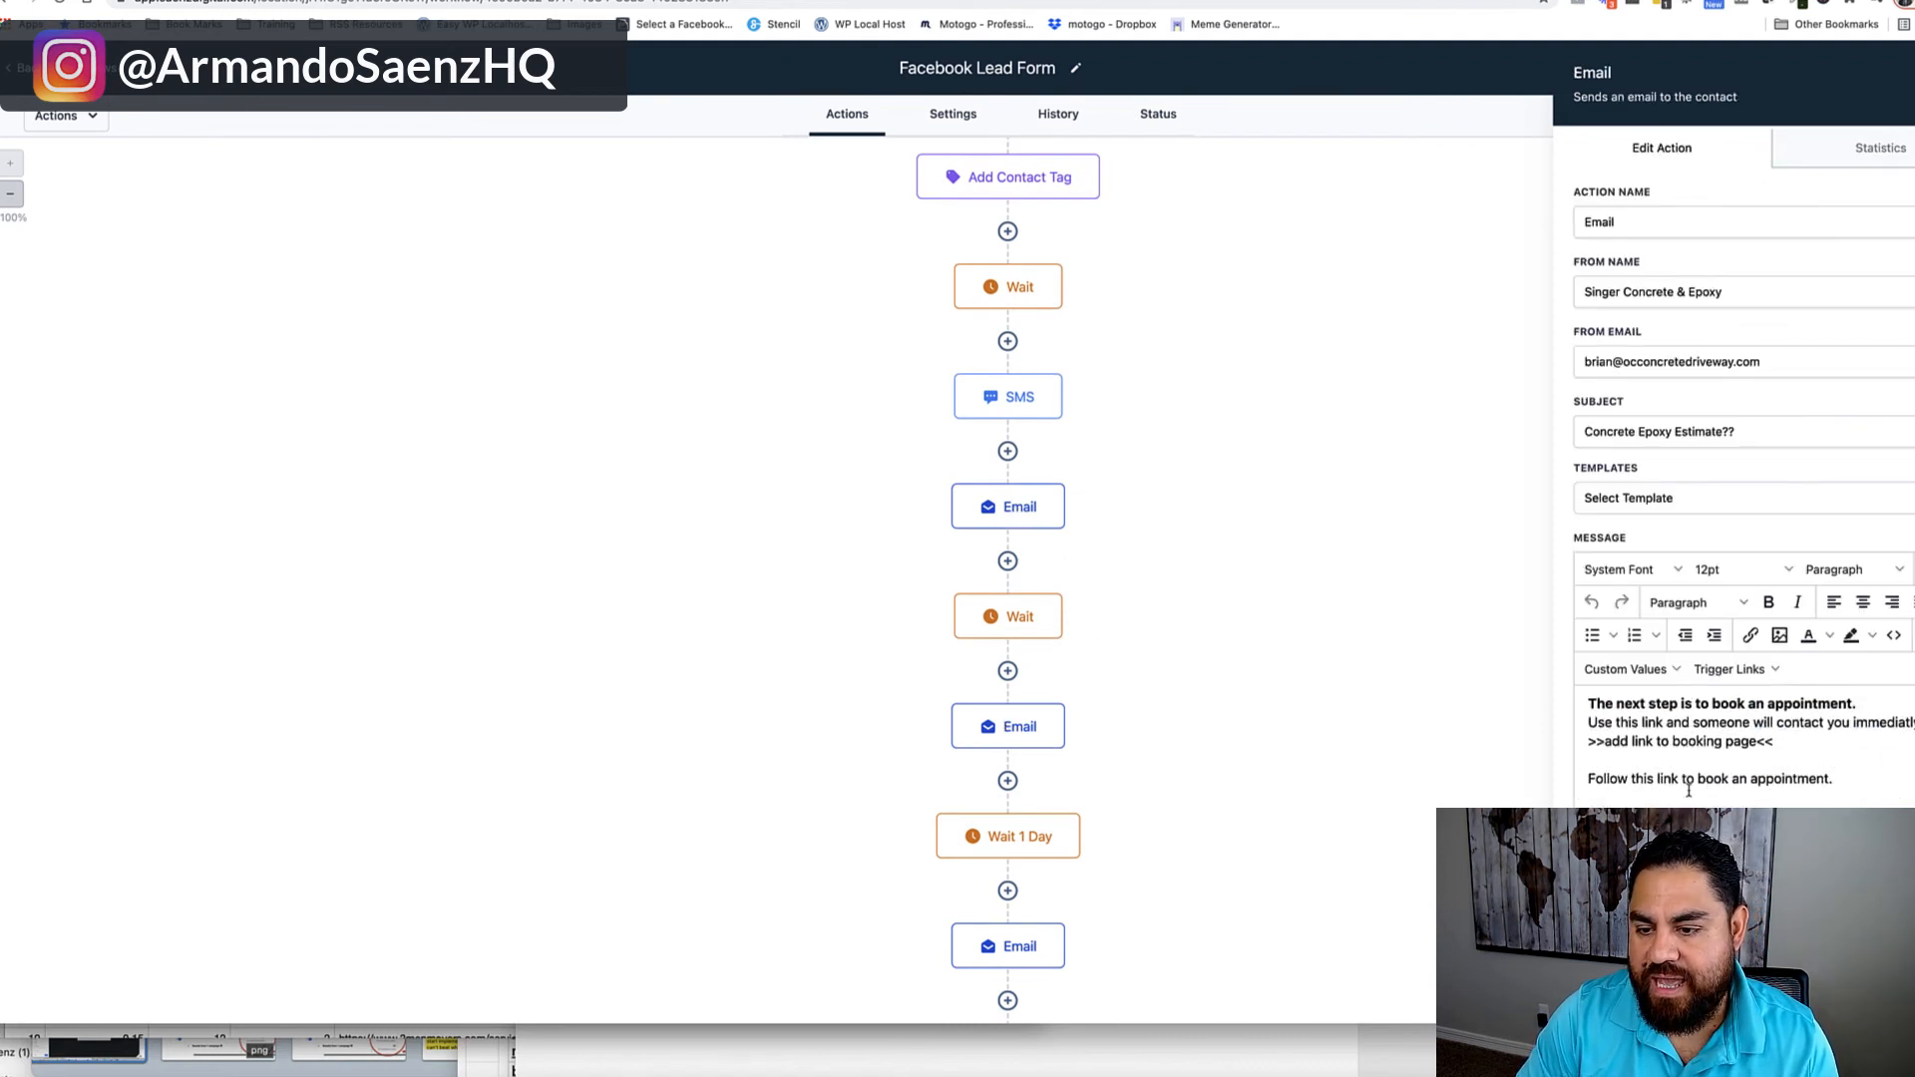
{"action": "scroll", "coordinate": [1684, 794], "scroll_direction": "up", "scroll_amount": 2}
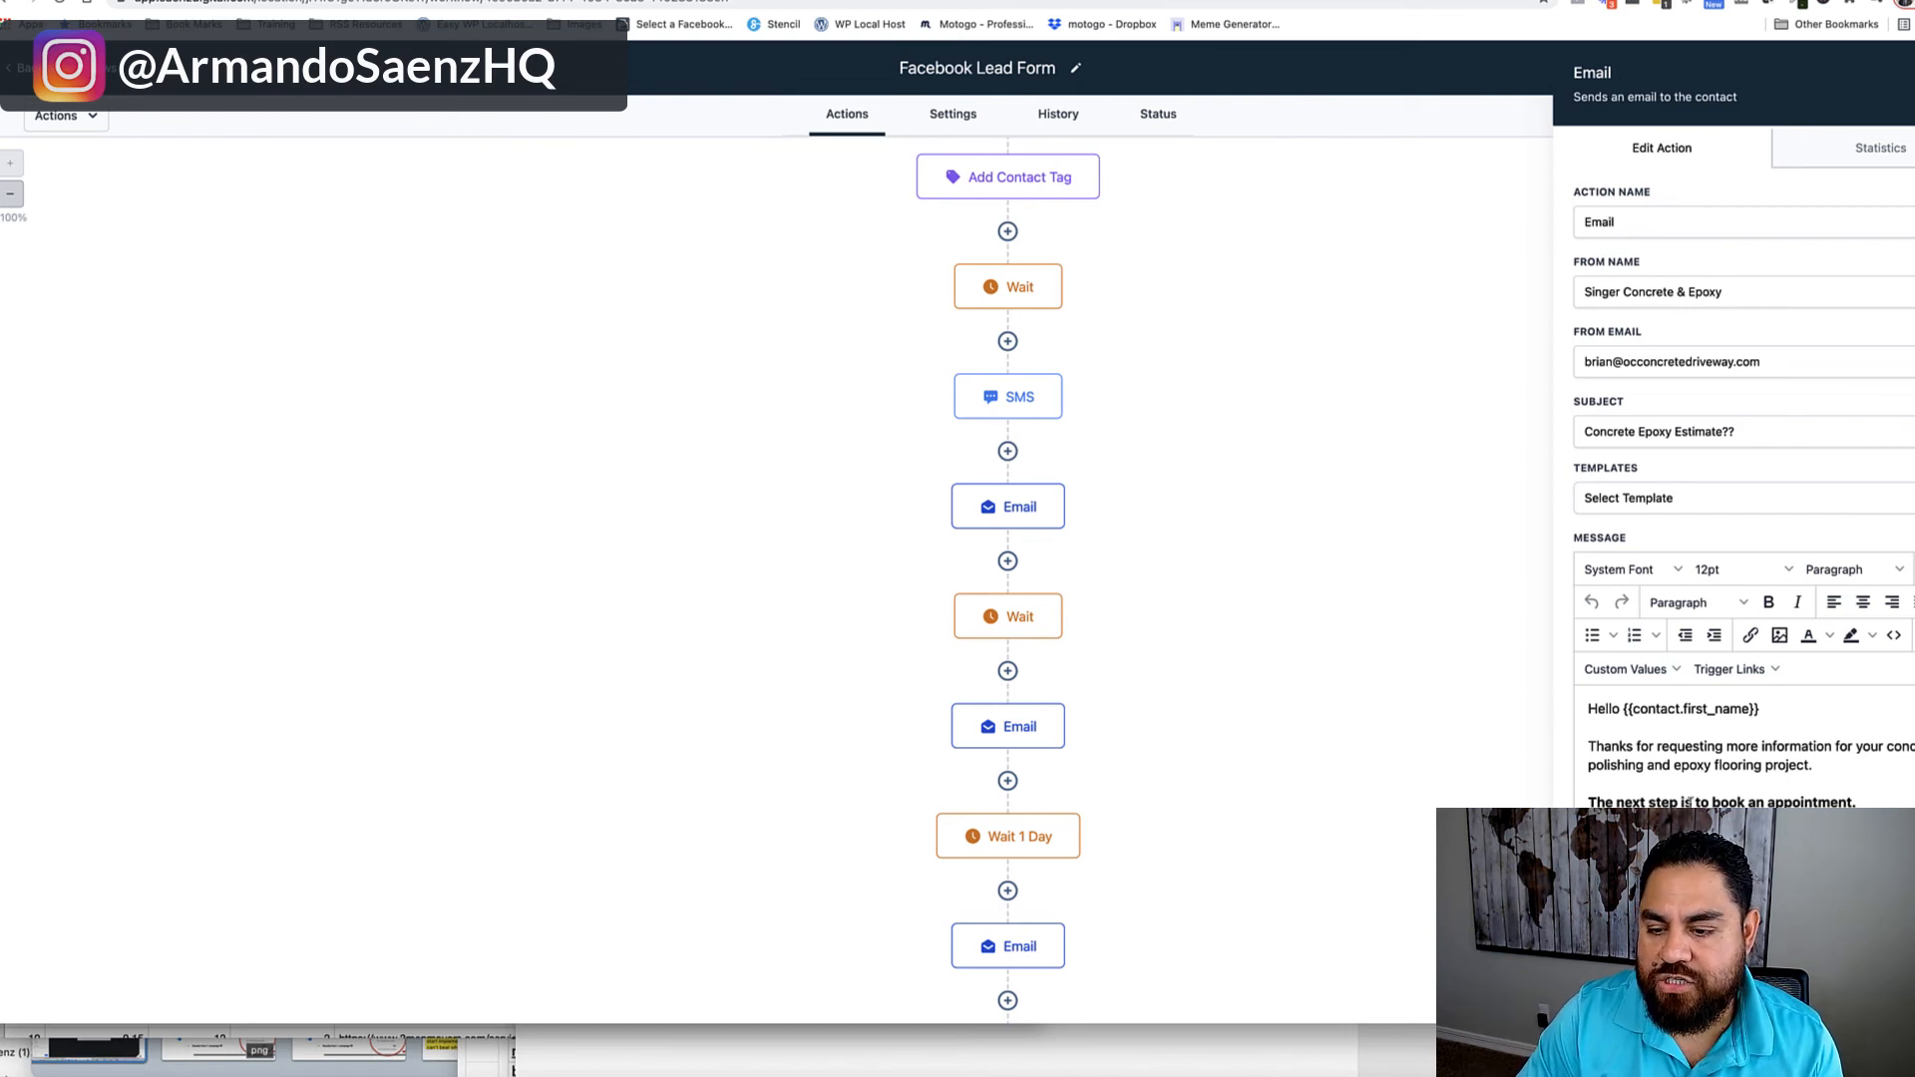
{"action": "scroll", "coordinate": [1688, 802], "scroll_direction": "down", "scroll_amount": 2}
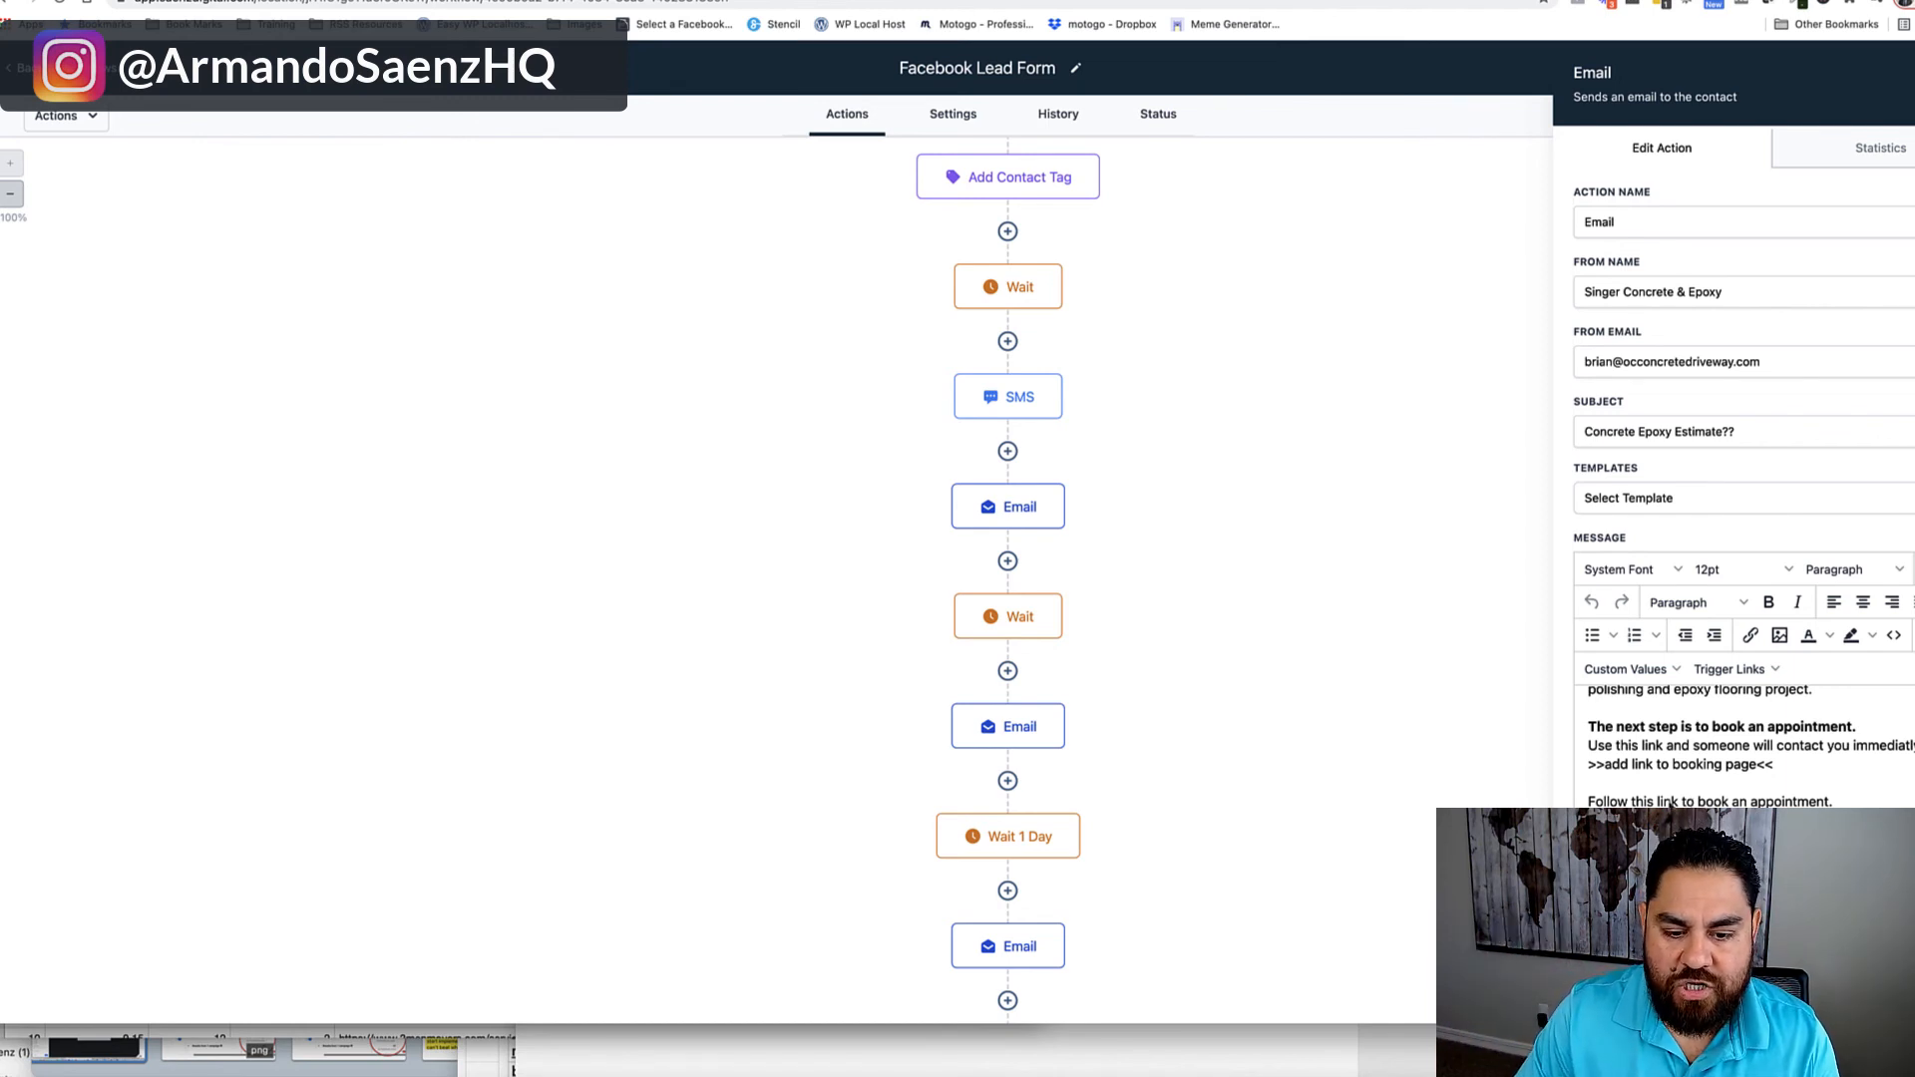
{"action": "scroll", "coordinate": [1311, 773], "scroll_direction": "down", "scroll_amount": 1}
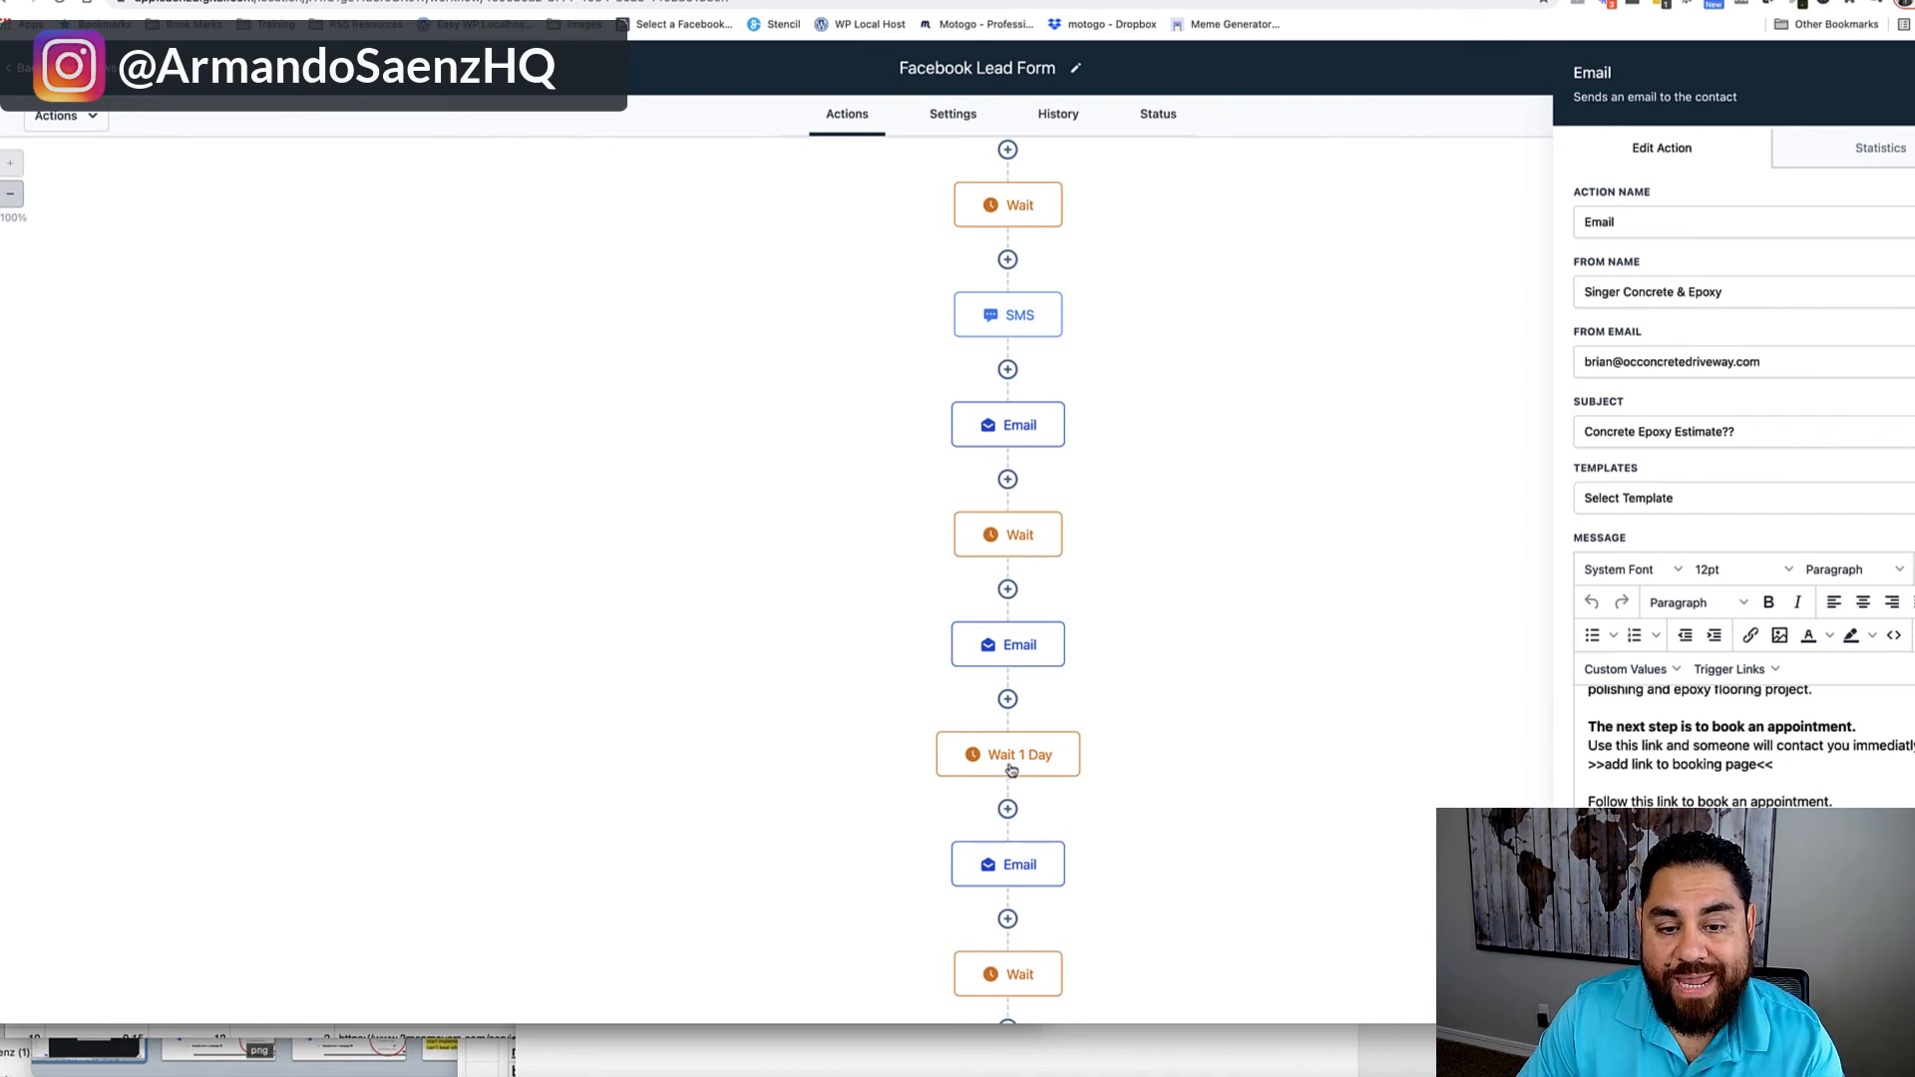
{"action": "scroll", "coordinate": [1011, 771], "scroll_direction": "down", "scroll_amount": 1}
{"action": "scroll", "coordinate": [1011, 770], "scroll_direction": "down", "scroll_amount": 1}
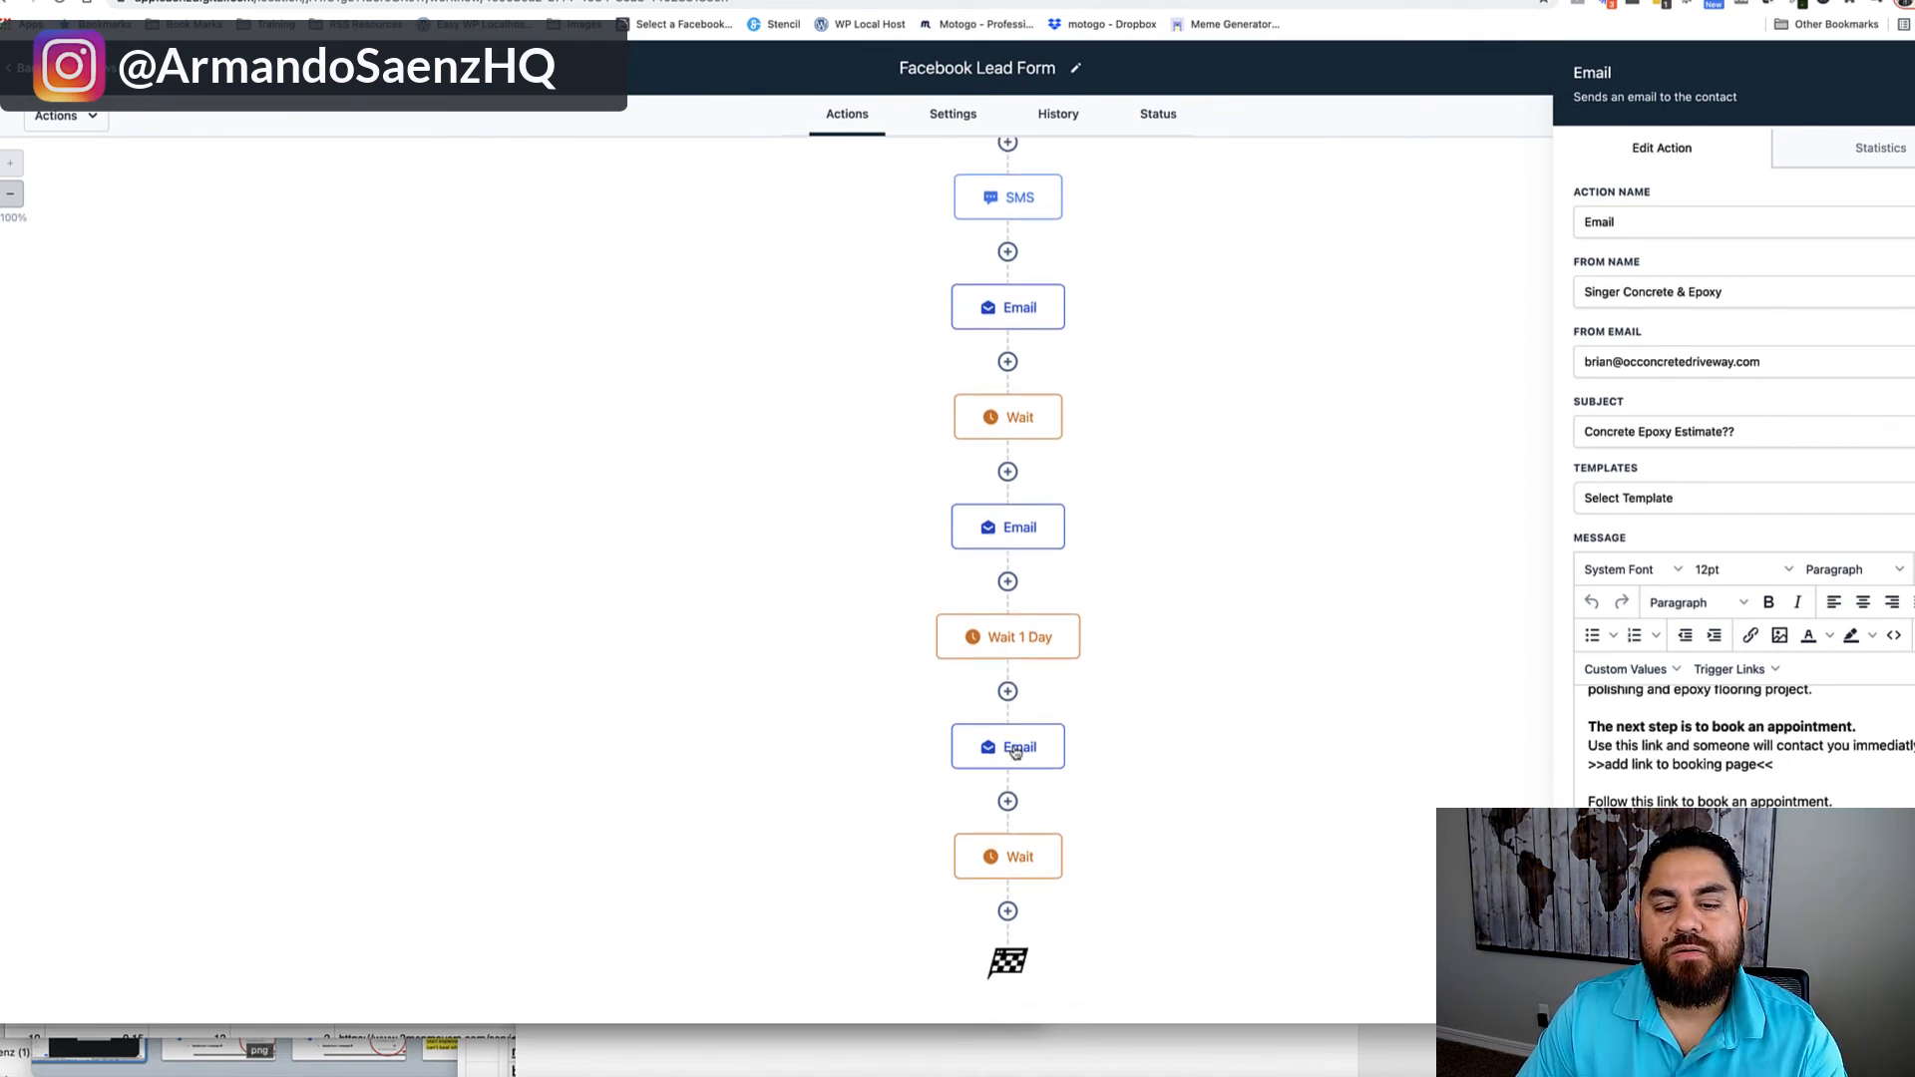